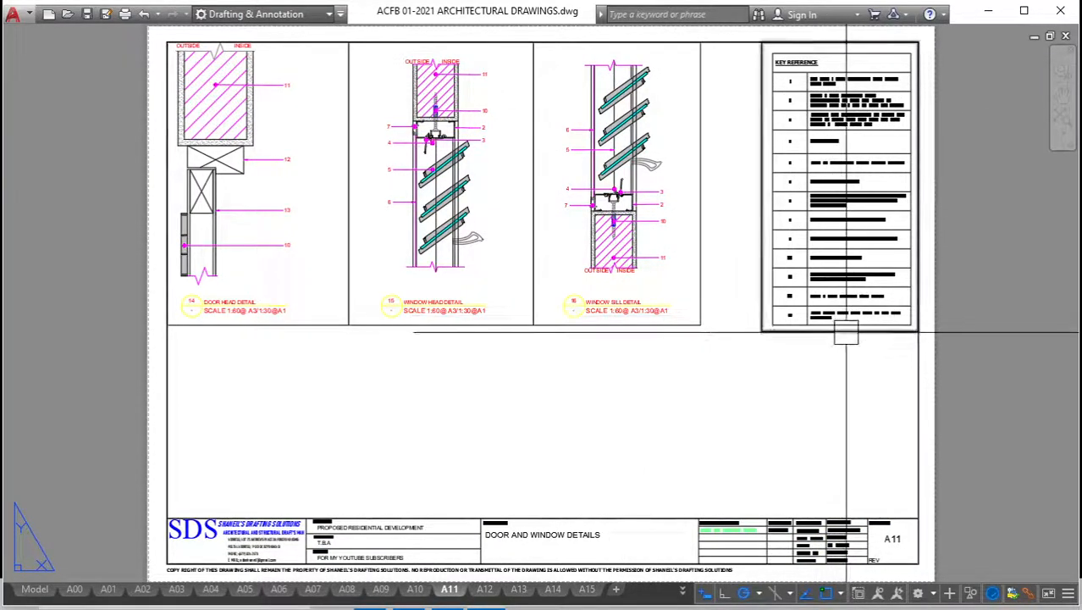
- Switch to model space, bring back the full interface and locate the window head detail
click(34, 589)
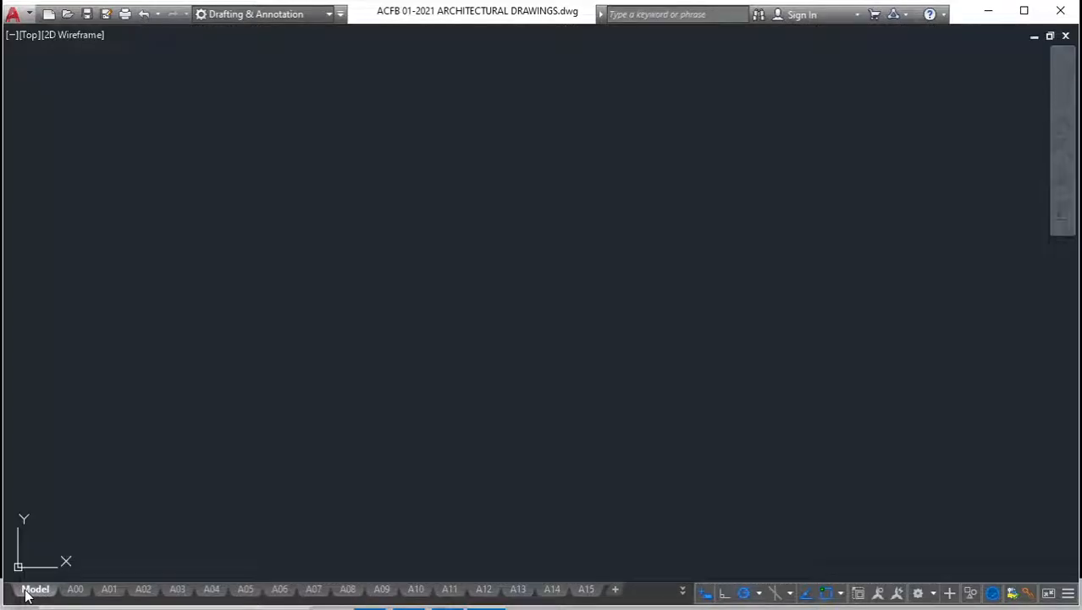
key(ctrl+0)
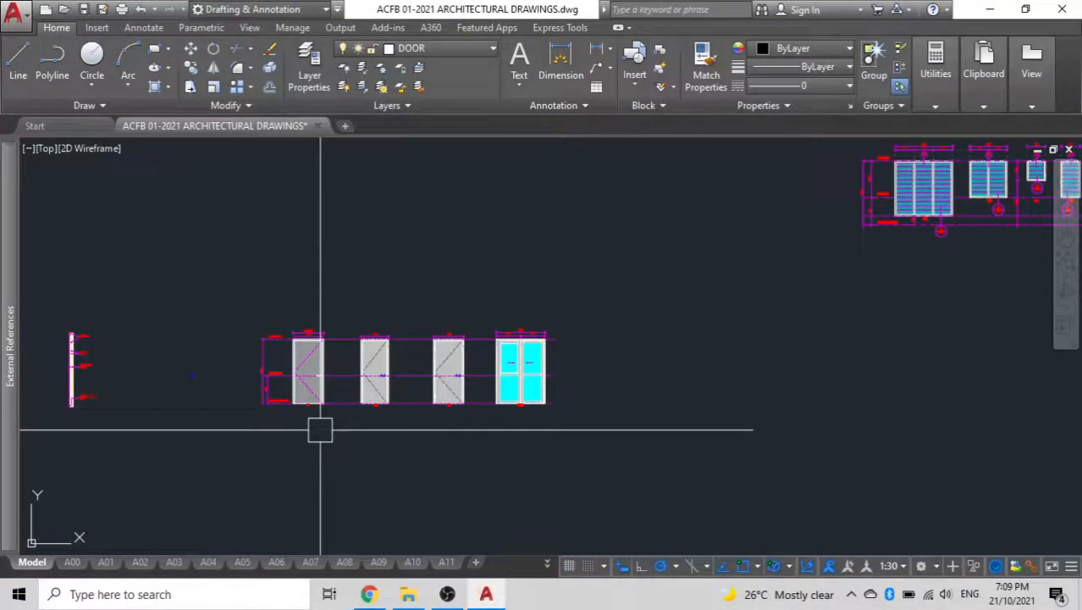
scroll(595, 329, down, 5)
middle_drag(594, 329, 435, 380)
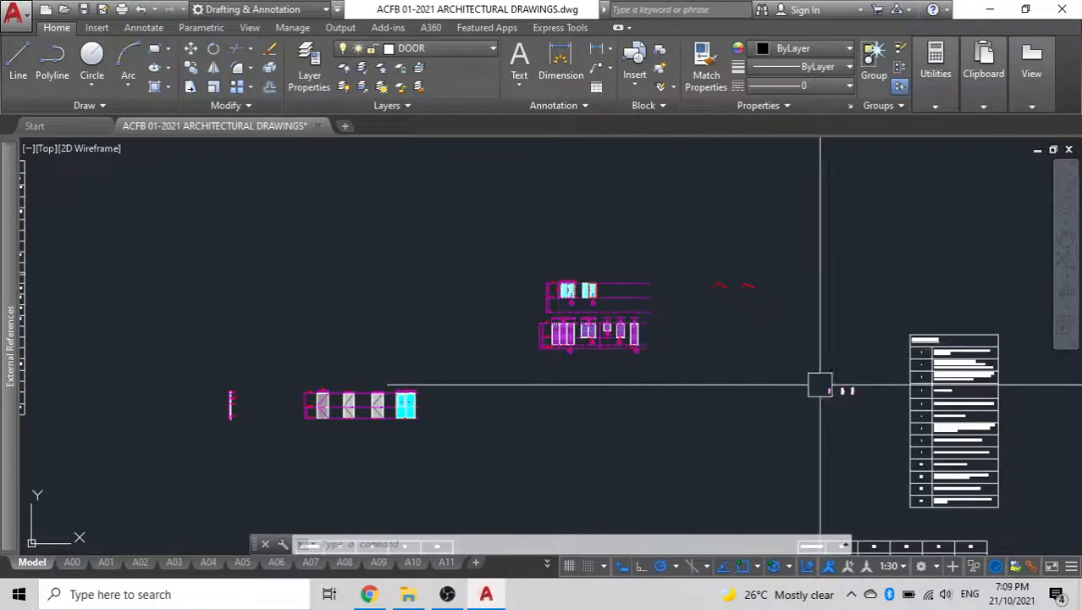
scroll(850, 382, up, 8)
scroll(730, 437, up, 6)
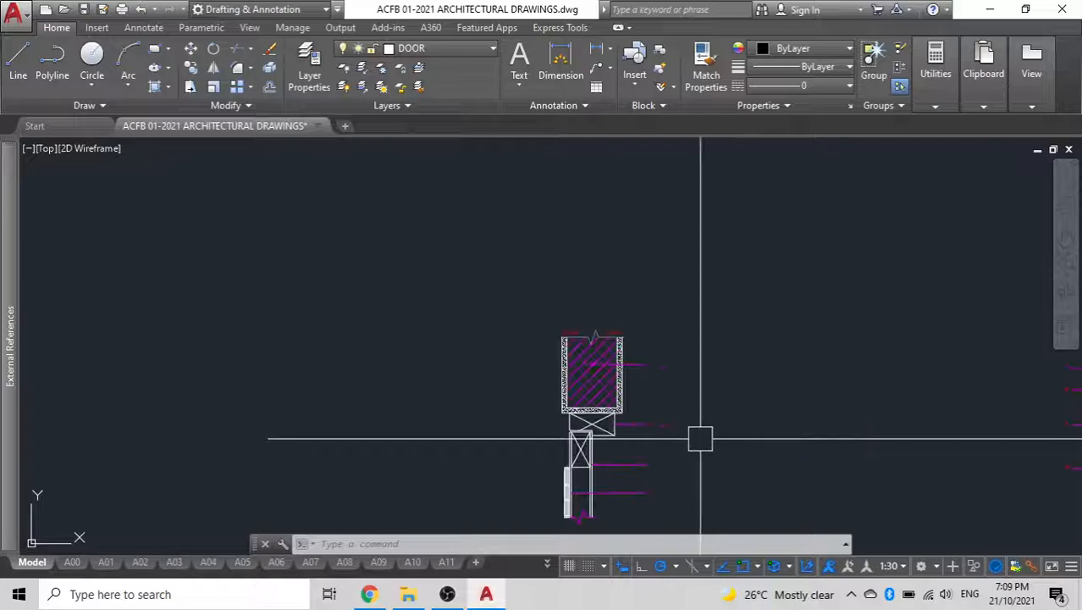
scroll(660, 435, down, 4)
scroll(764, 420, up, 6)
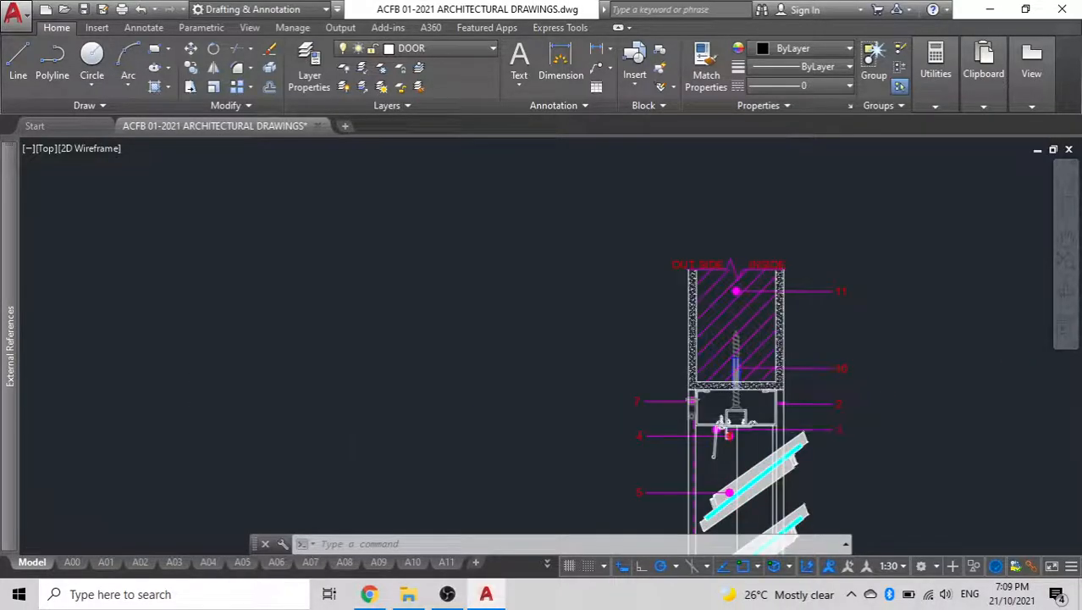
scroll(760, 419, up, 6)
- Examine the aluminium frame section and its surrounding parts in the window head detail
click(586, 366)
scroll(587, 366, down, 3)
middle_drag(587, 365, 379, 313)
scroll(407, 343, up, 5)
scroll(406, 343, down, 2)
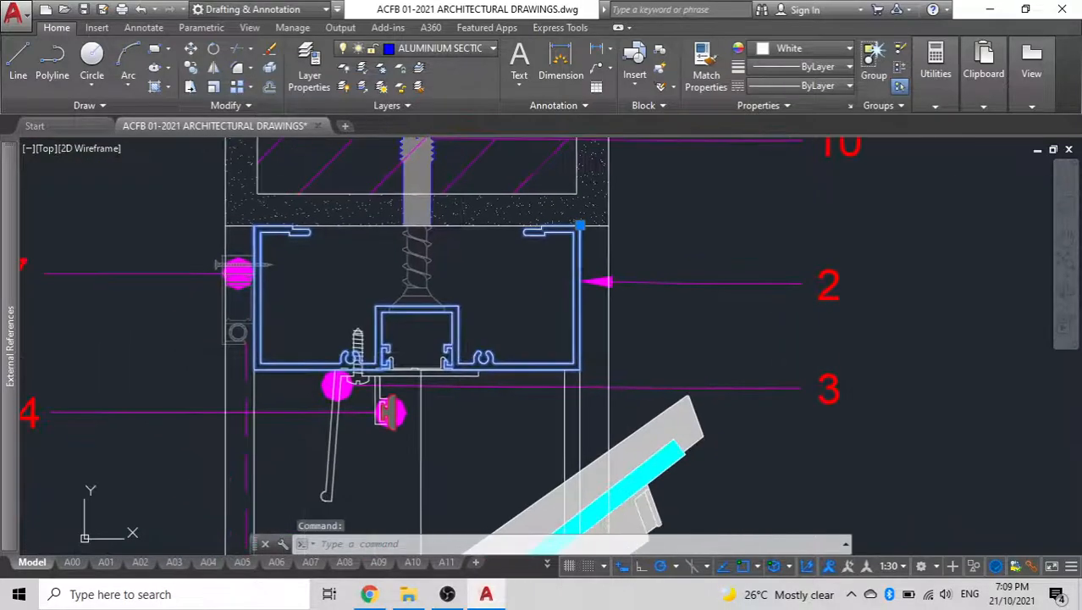
scroll(383, 355, up, 2)
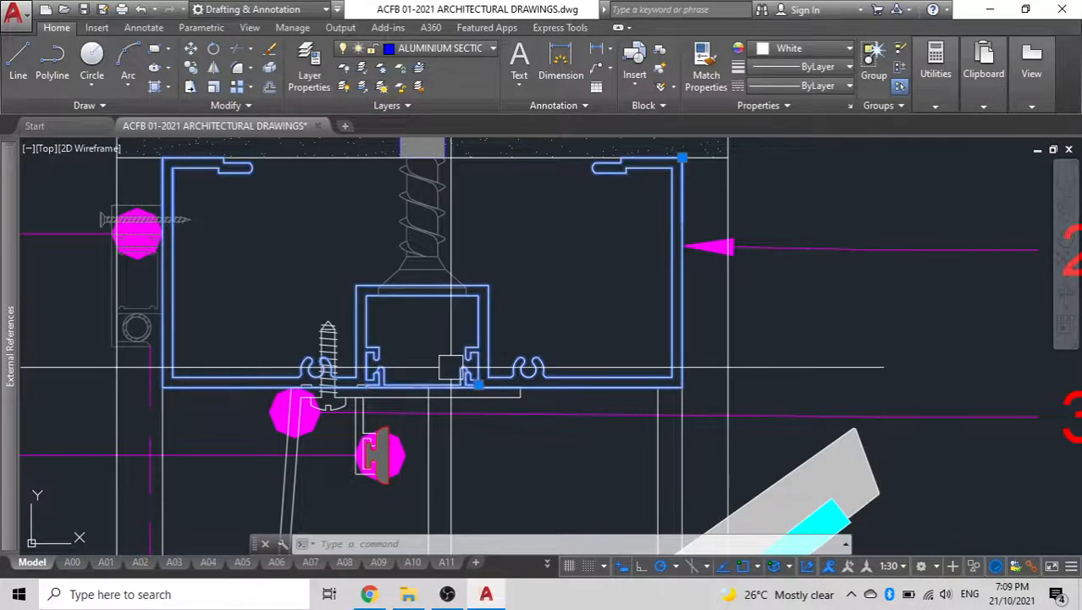
key(Escape)
scroll(441, 347, down, 6)
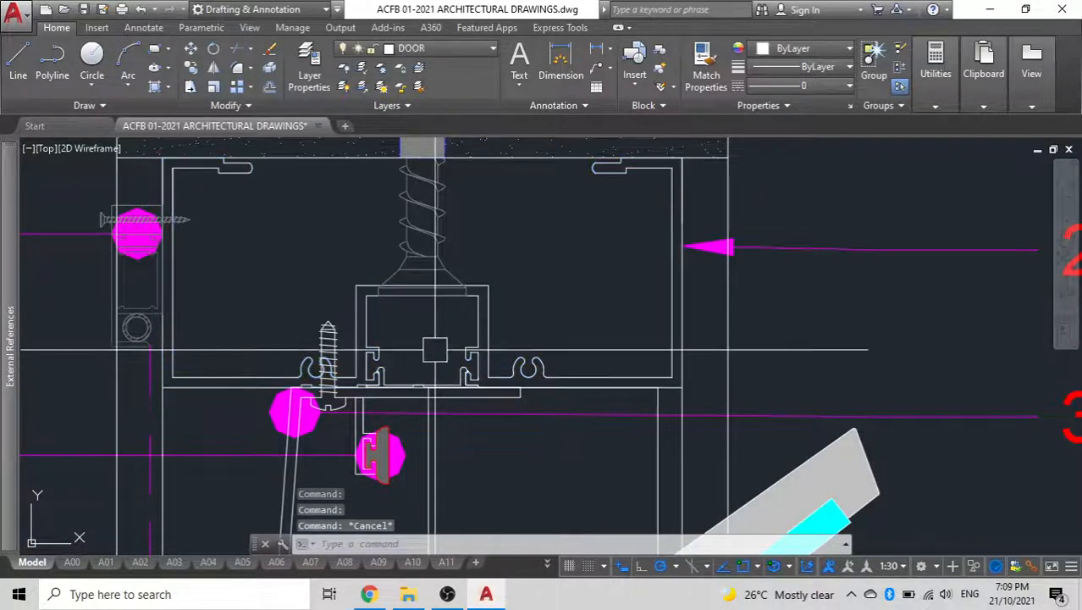
middle_drag(445, 349, 433, 318)
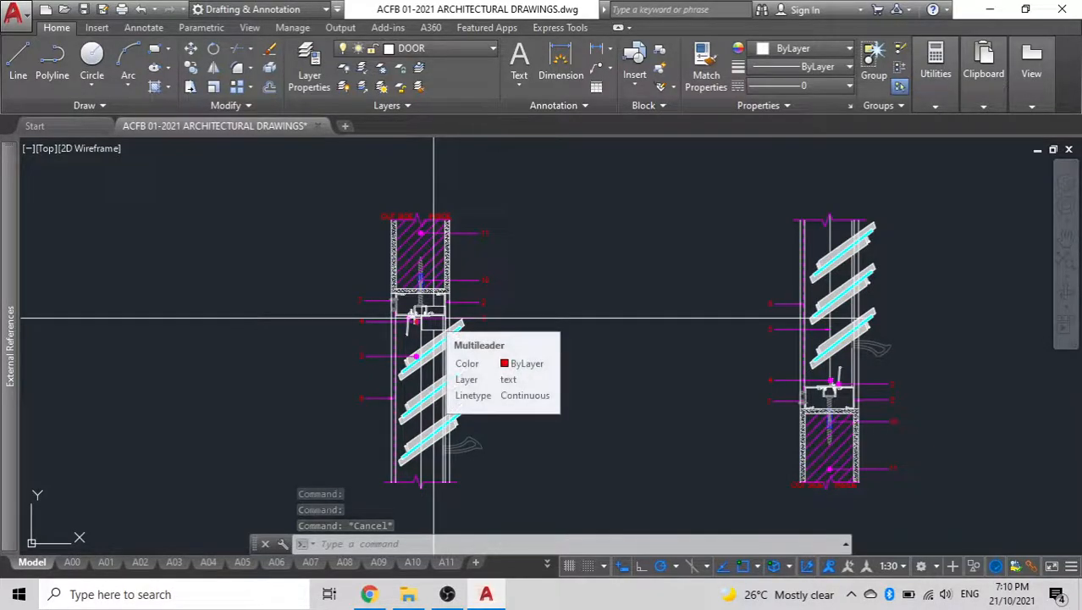
scroll(434, 322, up, 4)
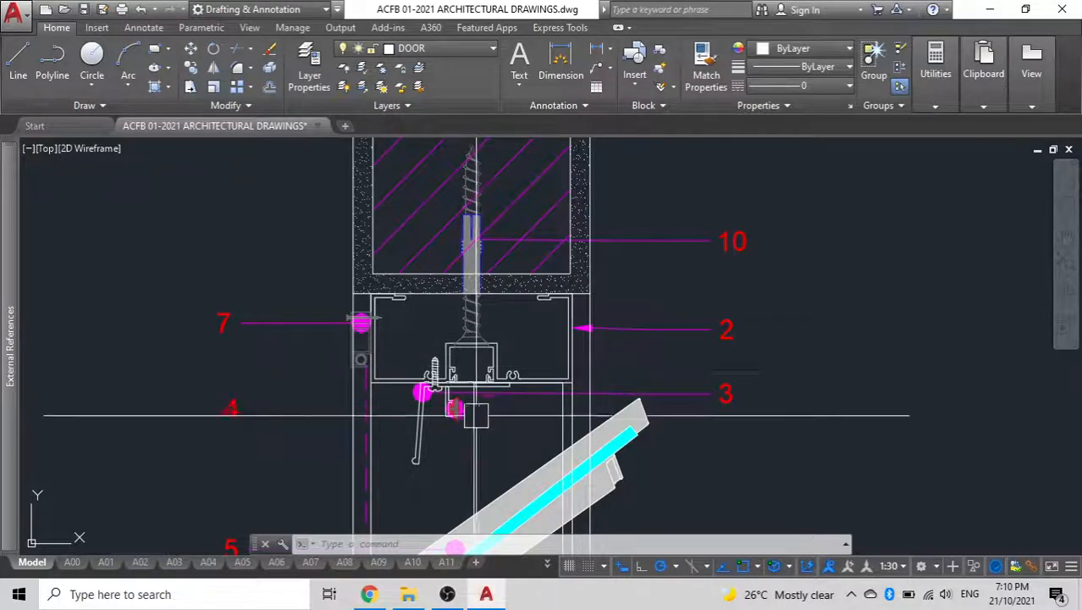
scroll(462, 369, down, 6)
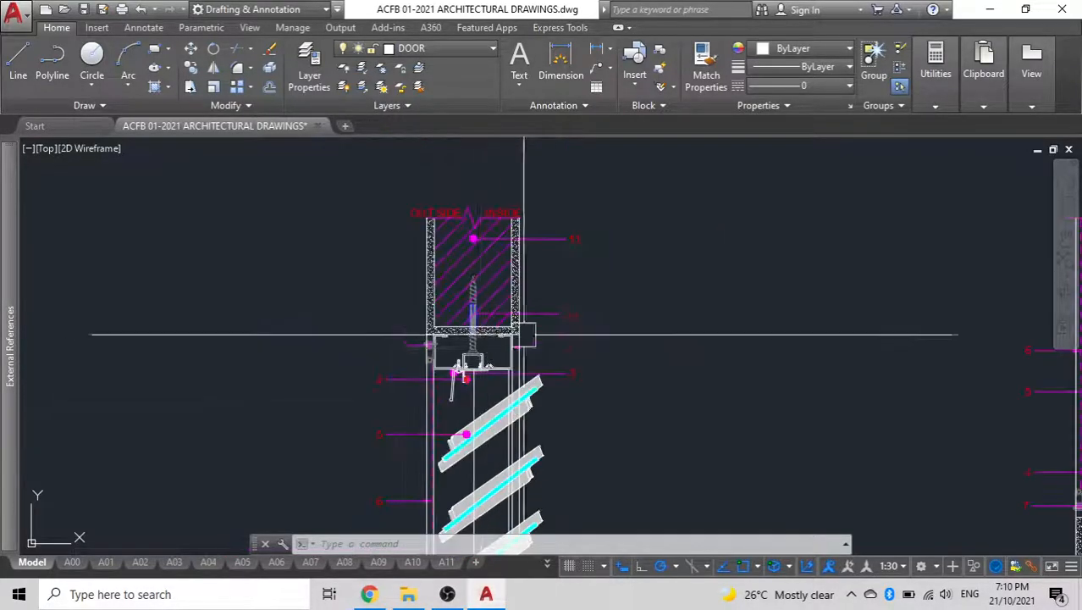
scroll(461, 369, down, 2)
scroll(542, 340, up, 7)
scroll(578, 280, up, 4)
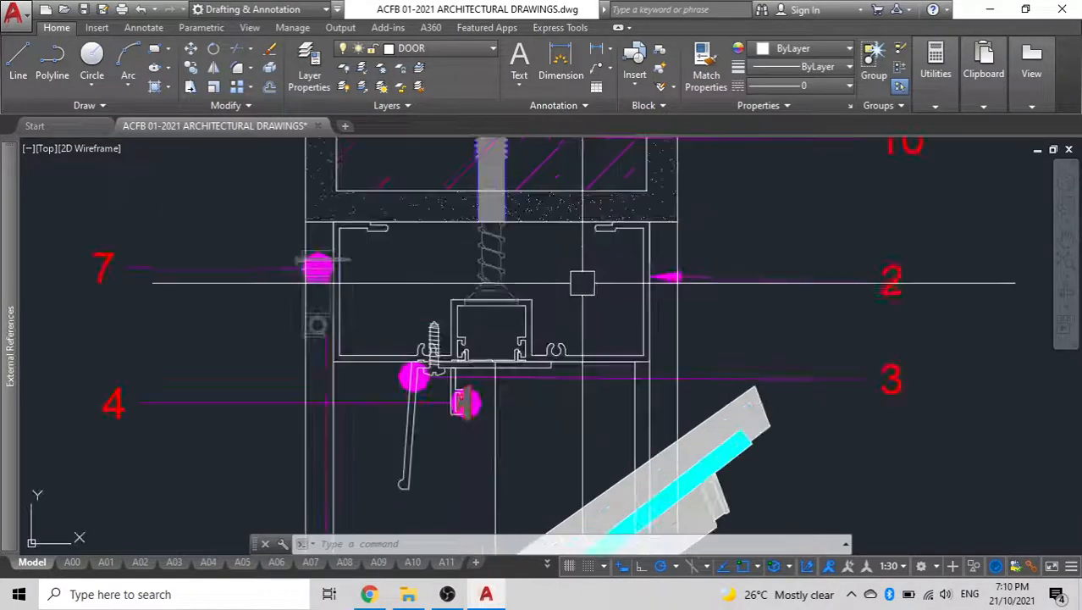
- Copy the aluminium frame section from the window head detail to the empty area below it
click(598, 353)
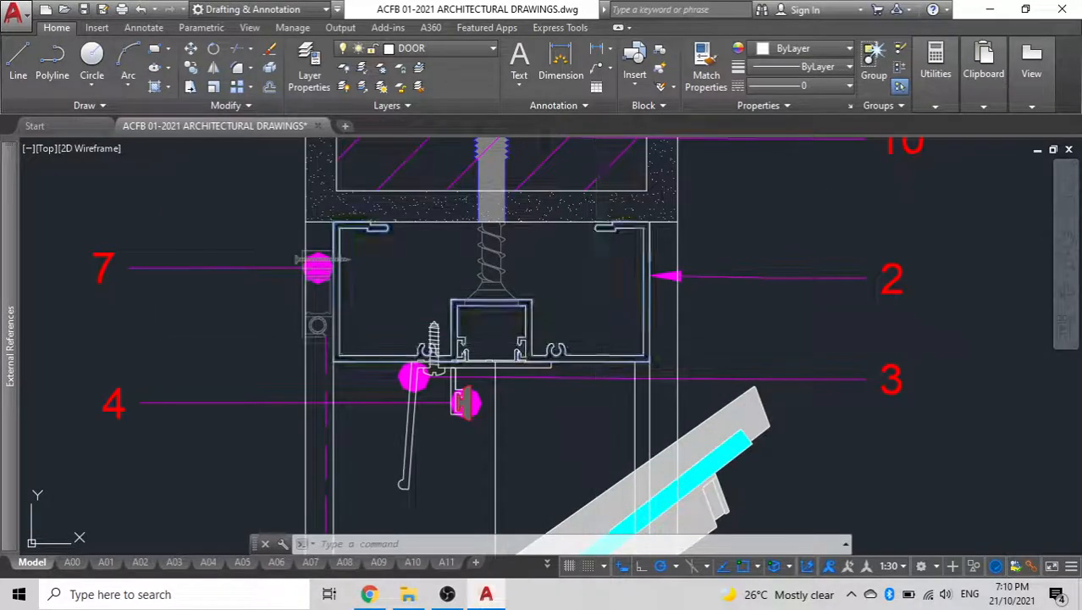
click(598, 302)
scroll(492, 310, down, 6)
middle_drag(492, 310, 552, 15)
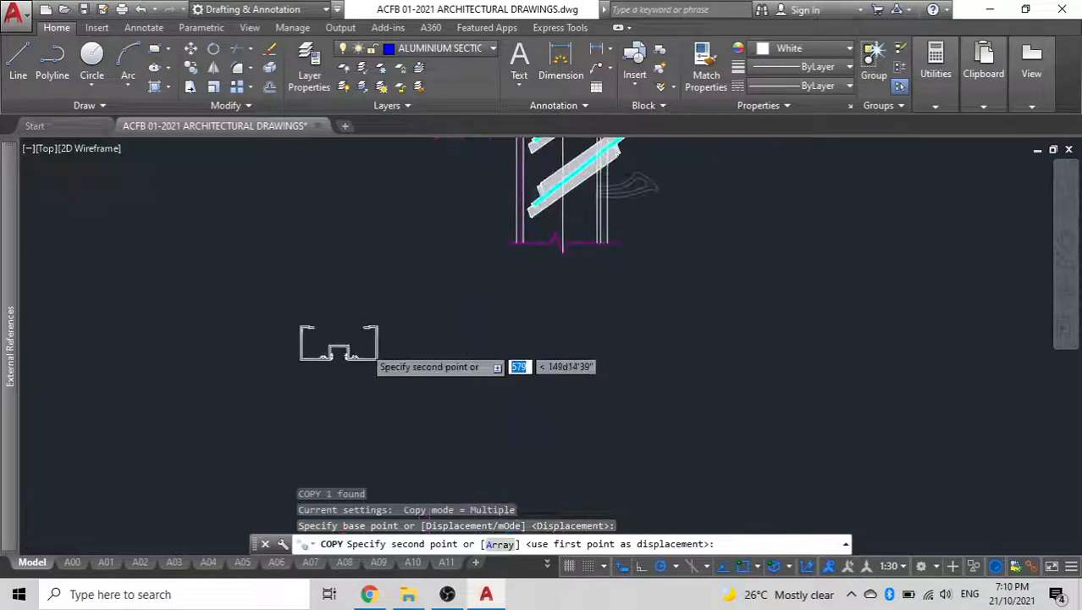
scroll(364, 343, down, 2)
middle_drag(364, 343, 485, 291)
key(Escape)
scroll(459, 367, up, 3)
scroll(470, 365, down, 2)
scroll(474, 360, up, 5)
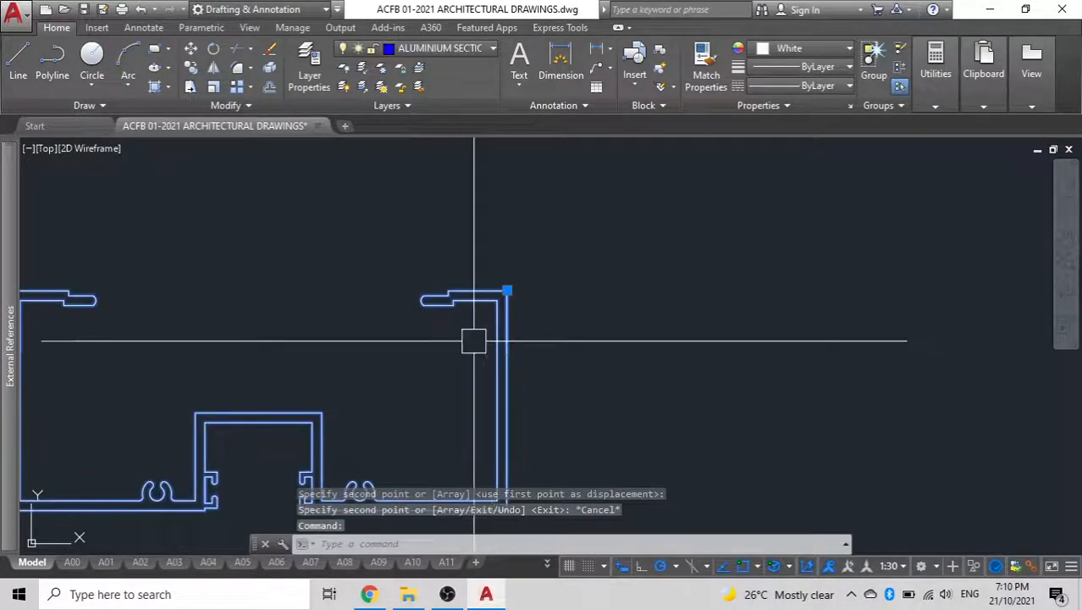
key(Escape)
scroll(342, 343, down, 5)
click(362, 356)
key(Escape)
click(471, 338)
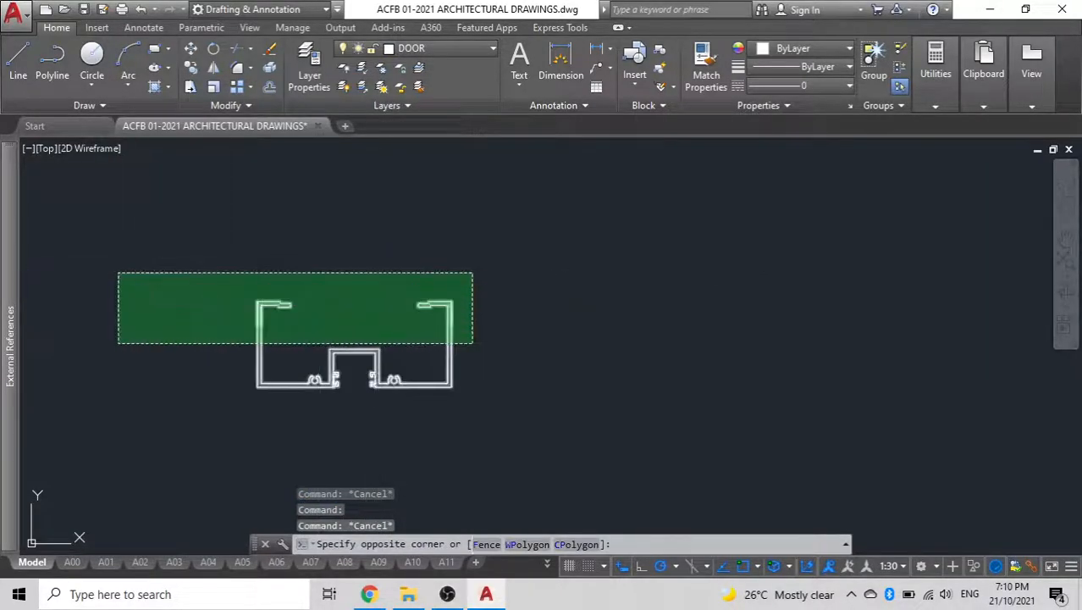
key(Escape)
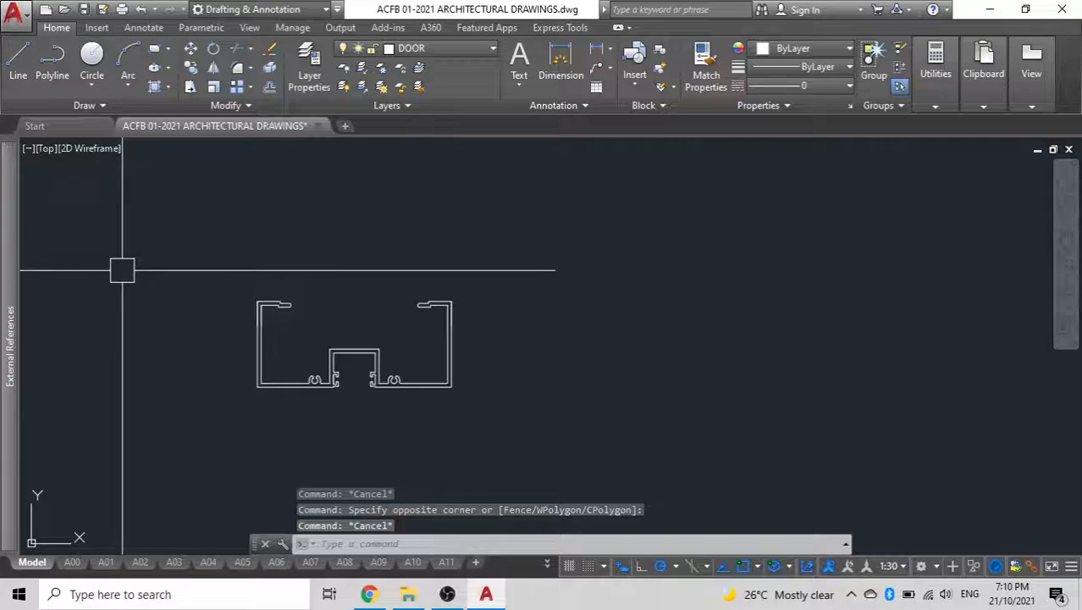
scroll(247, 261, down, 4)
scroll(419, 330, up, 3)
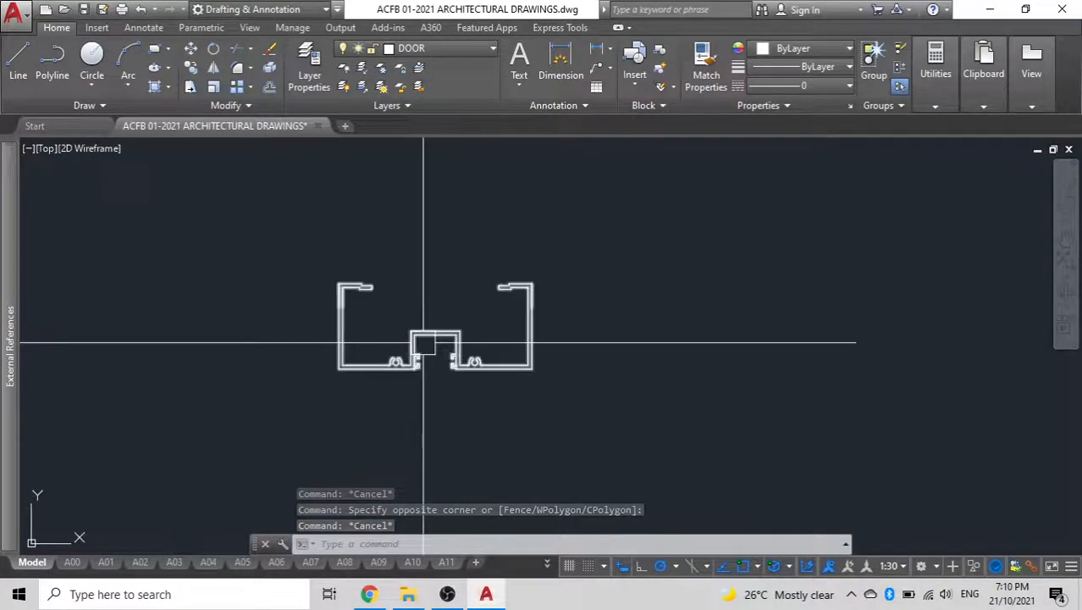
middle_drag(416, 267, 422, 300)
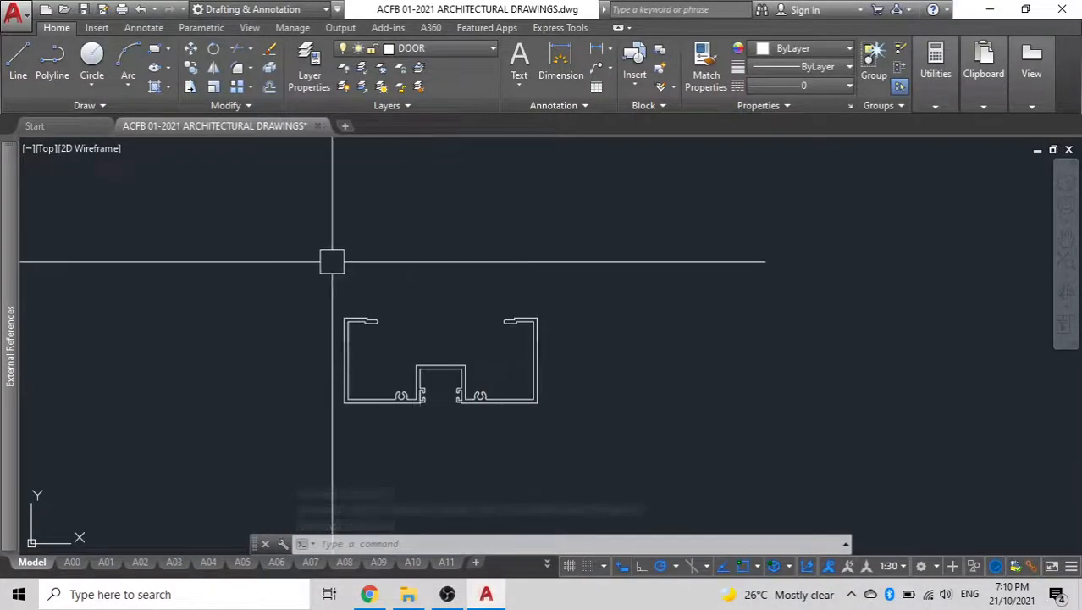
key(Return)
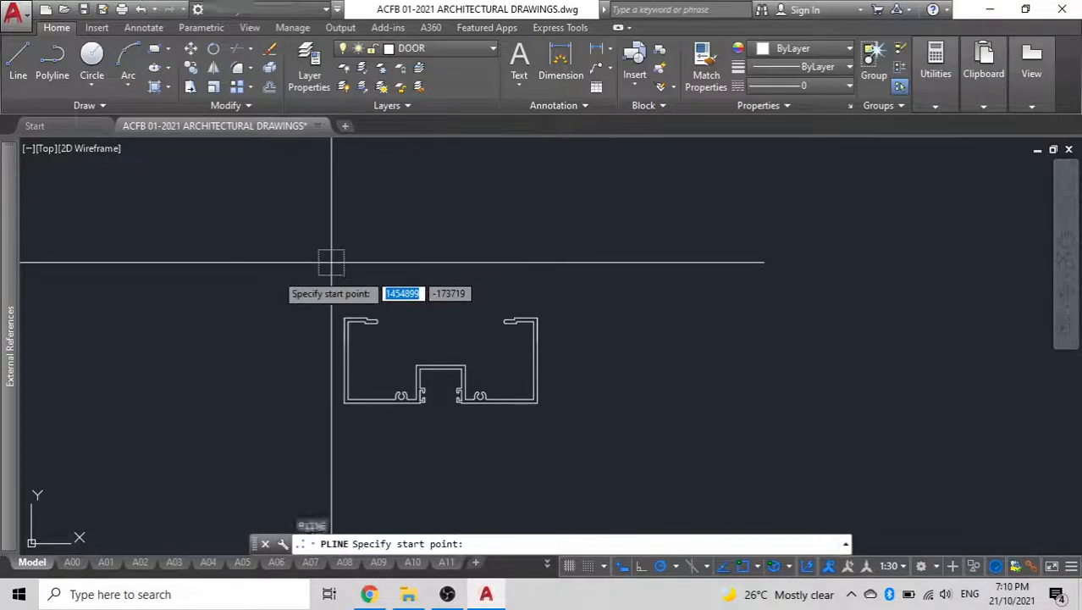
click(271, 286)
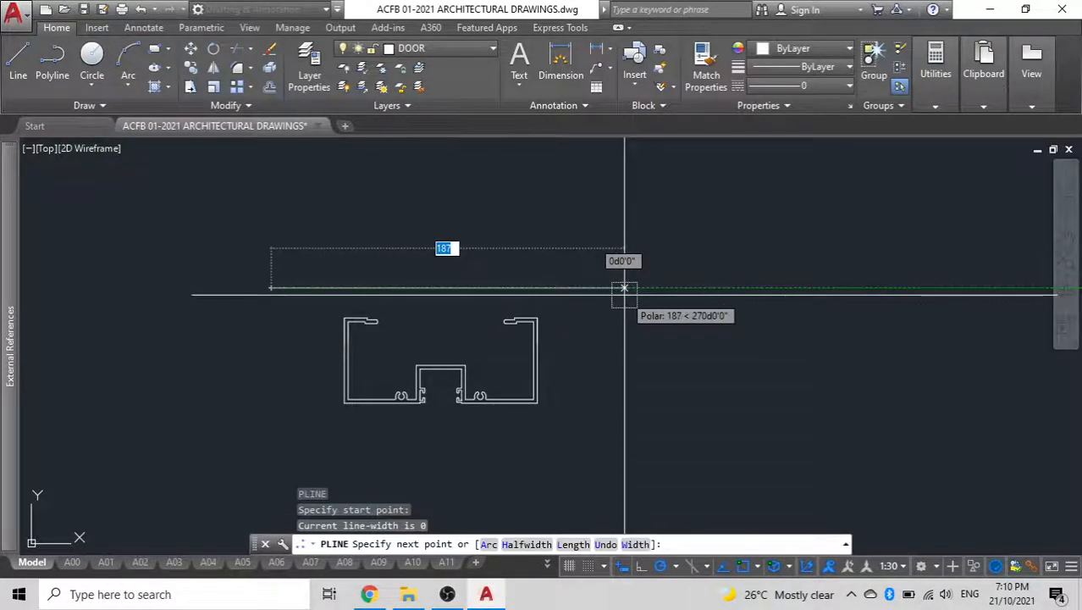
key(Escape)
scroll(531, 292, down, 8)
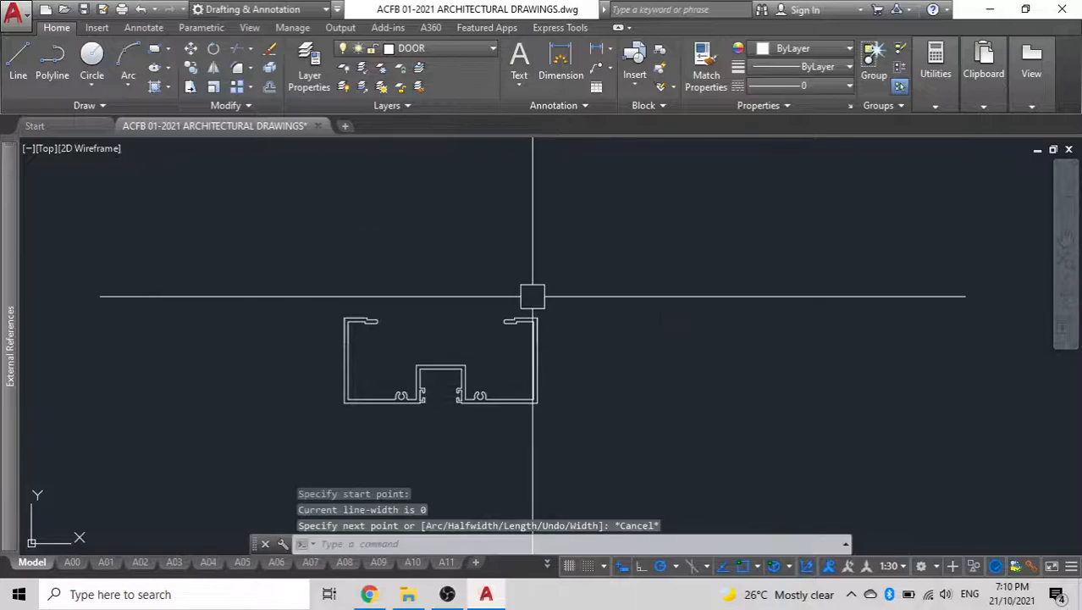
- Check the outer wall's thickness at the bedroom corner of the floor plan with the distance tool
scroll(423, 282, down, 4)
middle_drag(542, 277, 923, 252)
scroll(452, 314, down, 2)
middle_drag(451, 314, 773, 317)
middle_drag(328, 345, 701, 353)
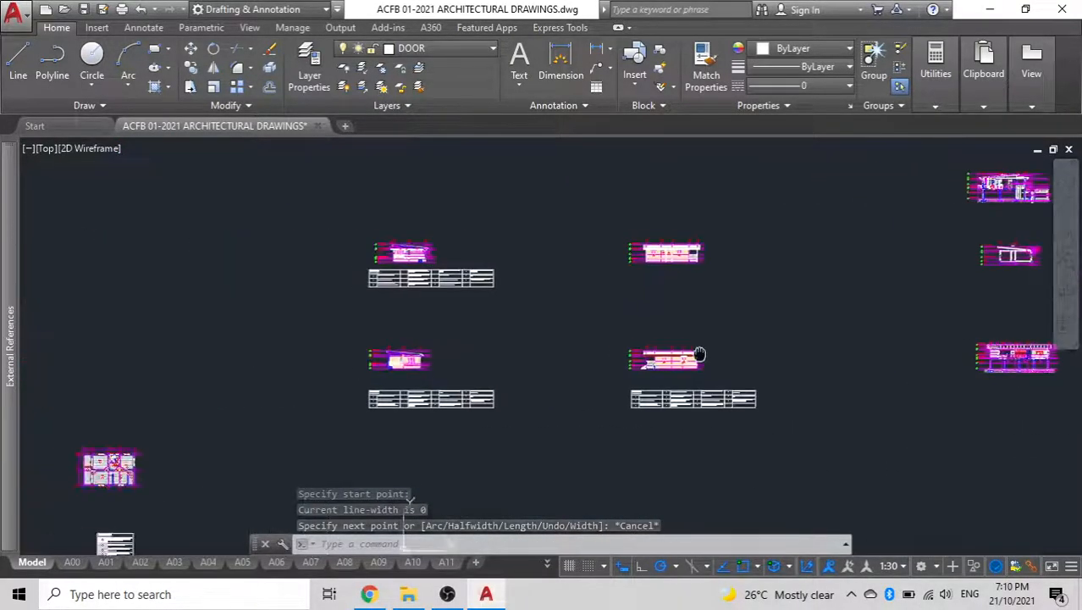
mouse_move(280, 272)
middle_down()
mouse_move(433, 249)
mouse_move(635, 268)
mouse_move(816, 340)
middle_up()
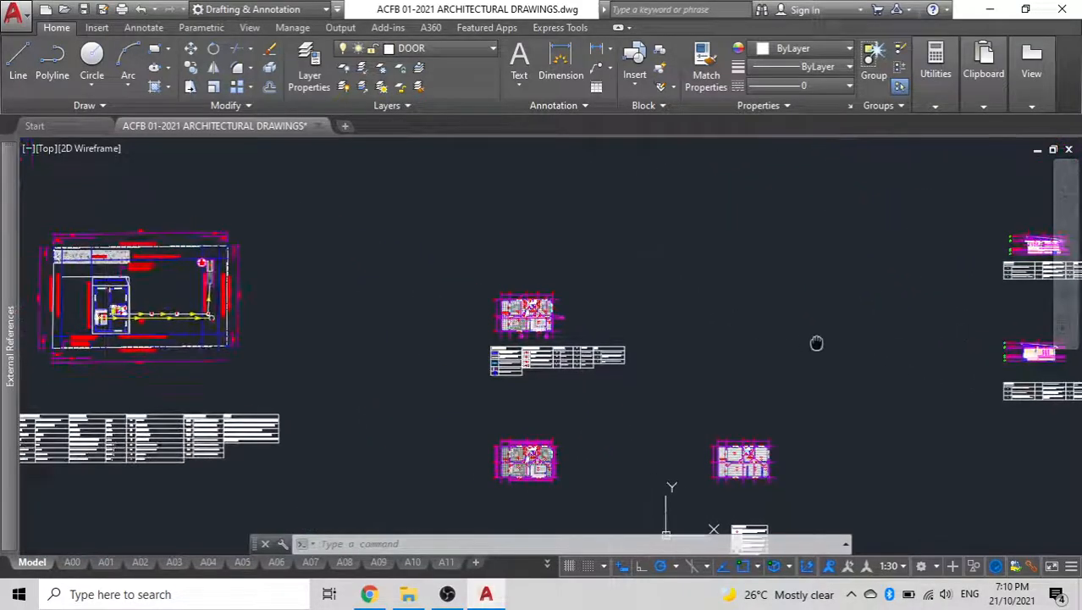
scroll(565, 324, up, 8)
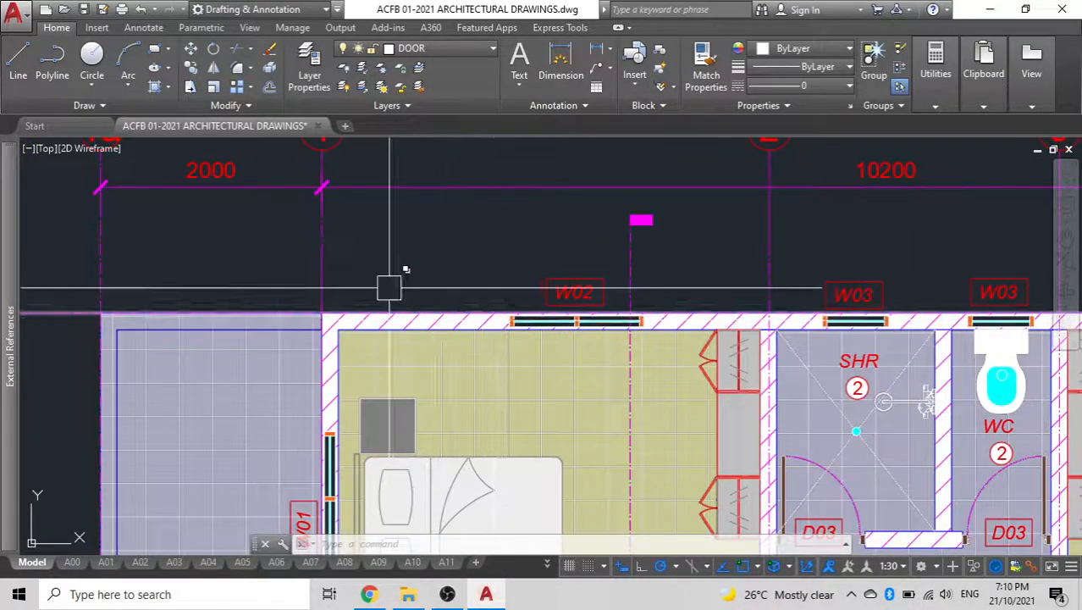
text(din)
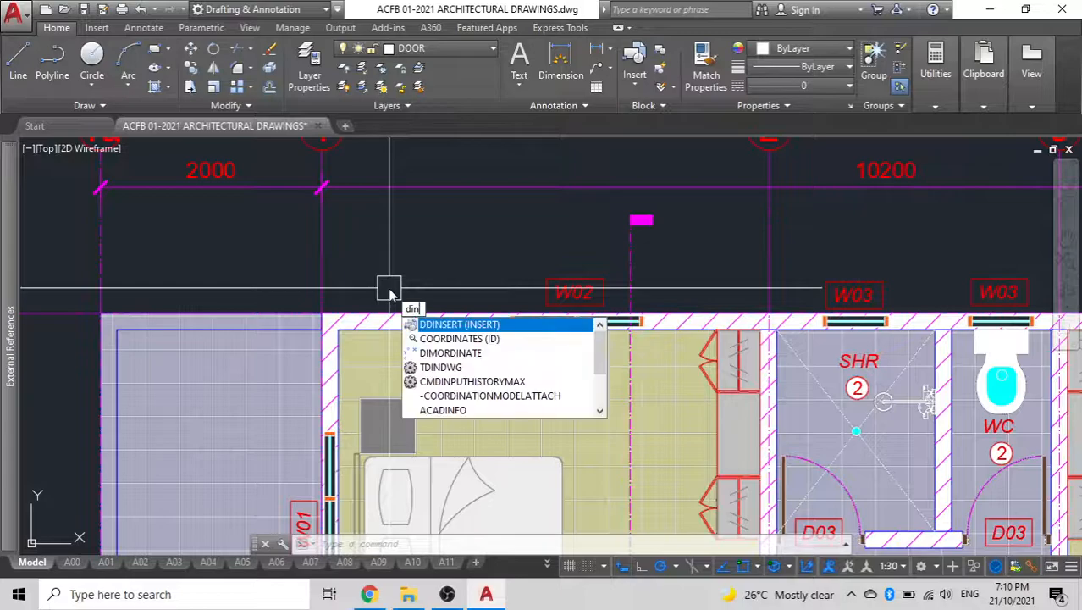
key(Return)
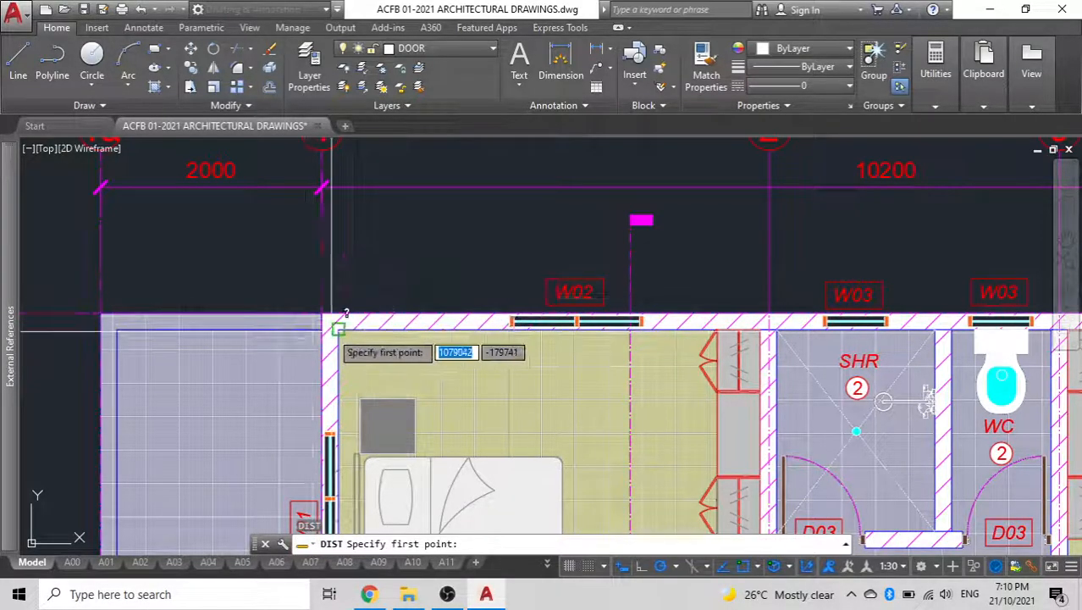
click(322, 321)
key(Escape)
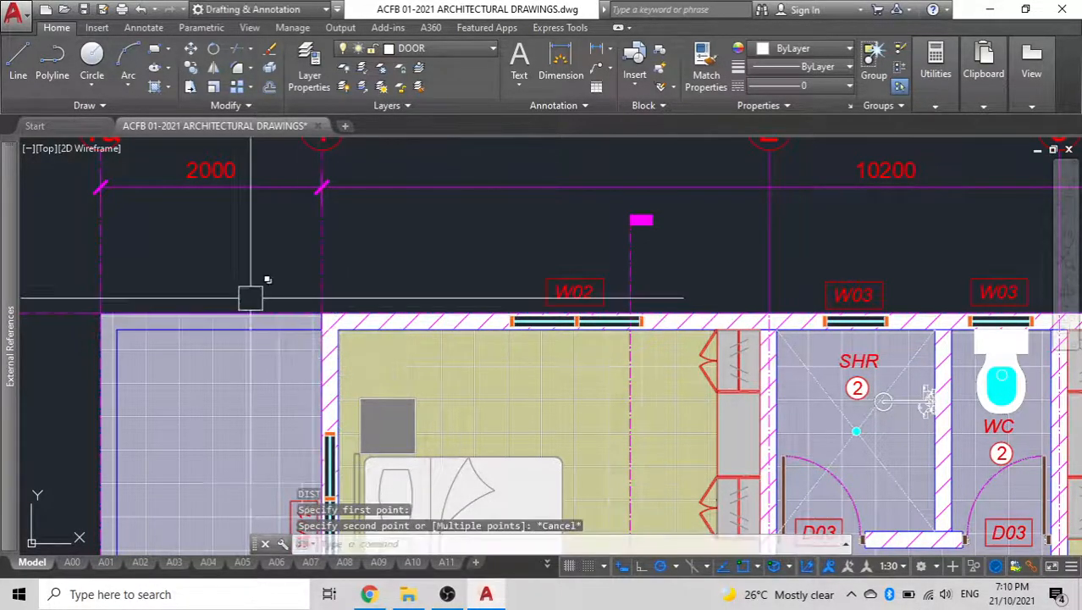
- Return to the copied aluminium frame section in the empty area of the model
scroll(249, 295, down, 10)
scroll(621, 336, down, 2)
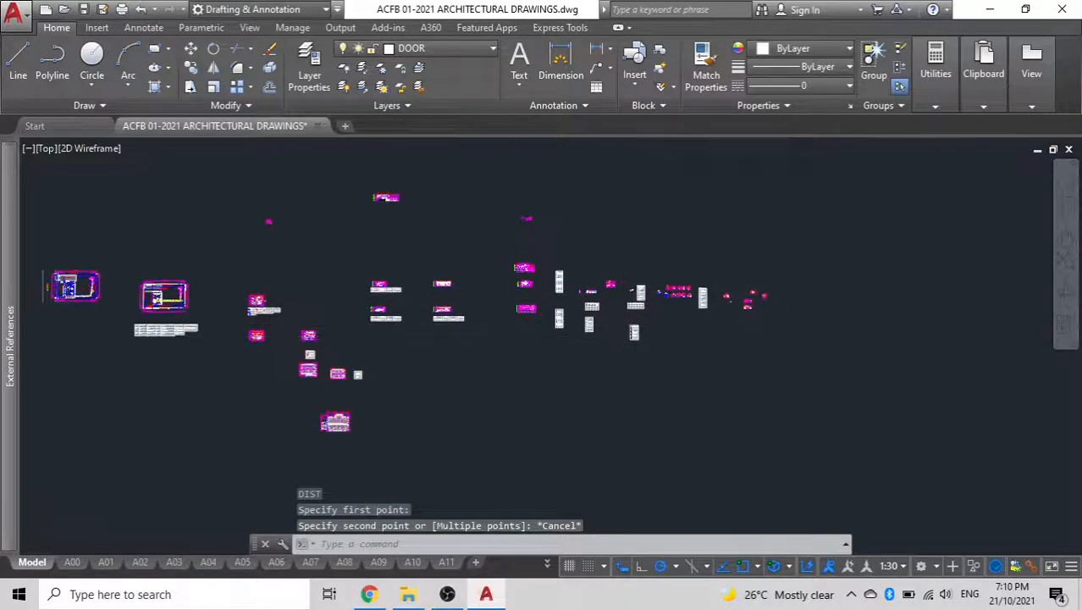
scroll(524, 320, up, 5)
scroll(458, 339, down, 4)
scroll(537, 325, up, 1)
scroll(577, 319, up, 8)
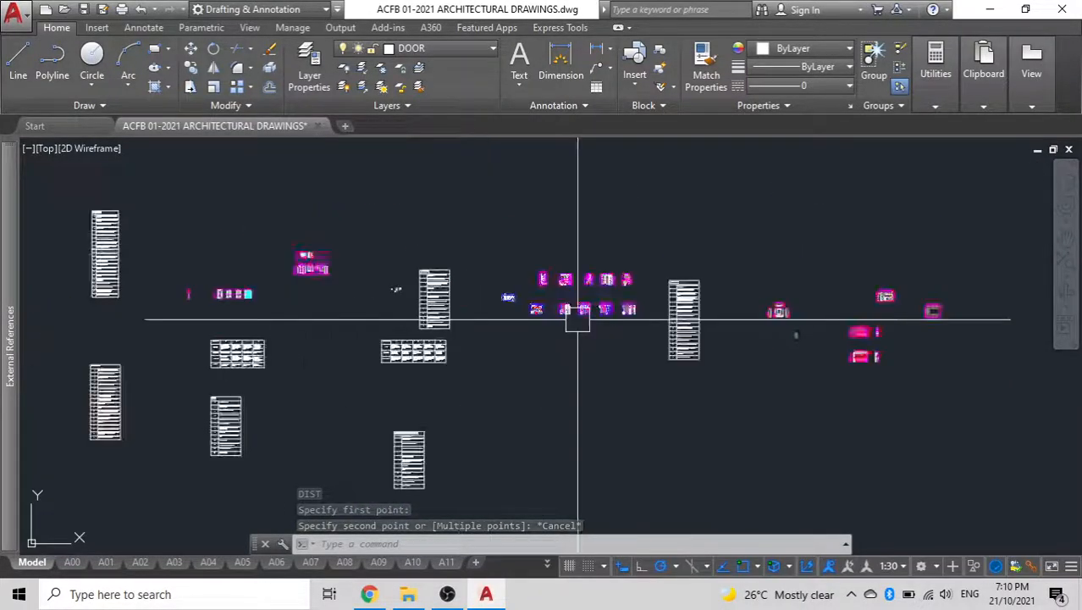
scroll(488, 352, down, 2)
middle_drag(488, 352, 778, 348)
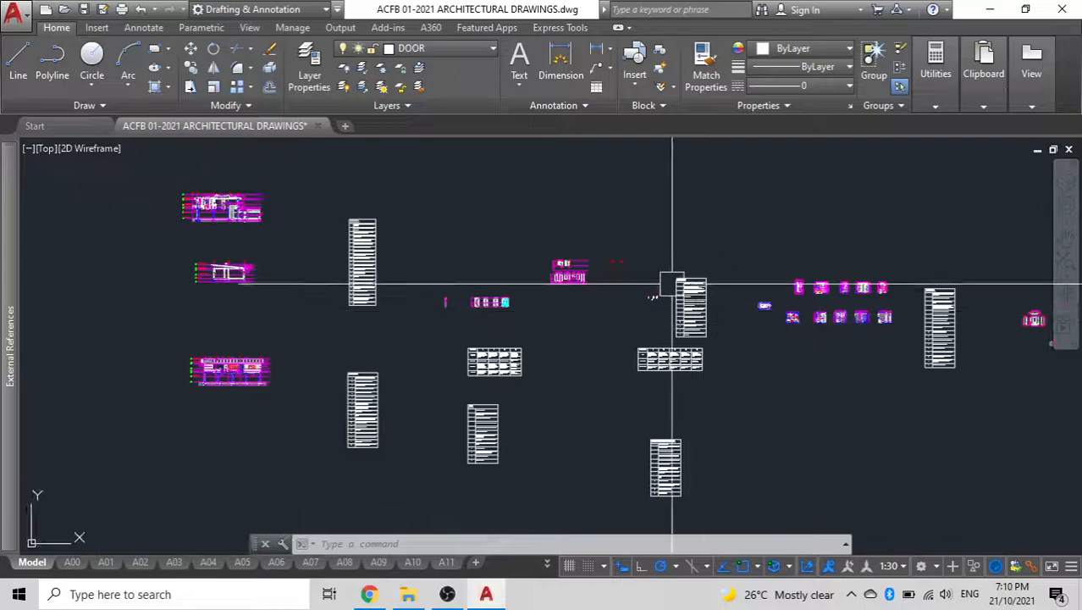
scroll(661, 287, up, 12)
scroll(720, 428, up, 6)
mouse_move(725, 428)
middle_down()
mouse_move(470, 218)
mouse_move(443, 276)
middle_up()
scroll(467, 330, down, 4)
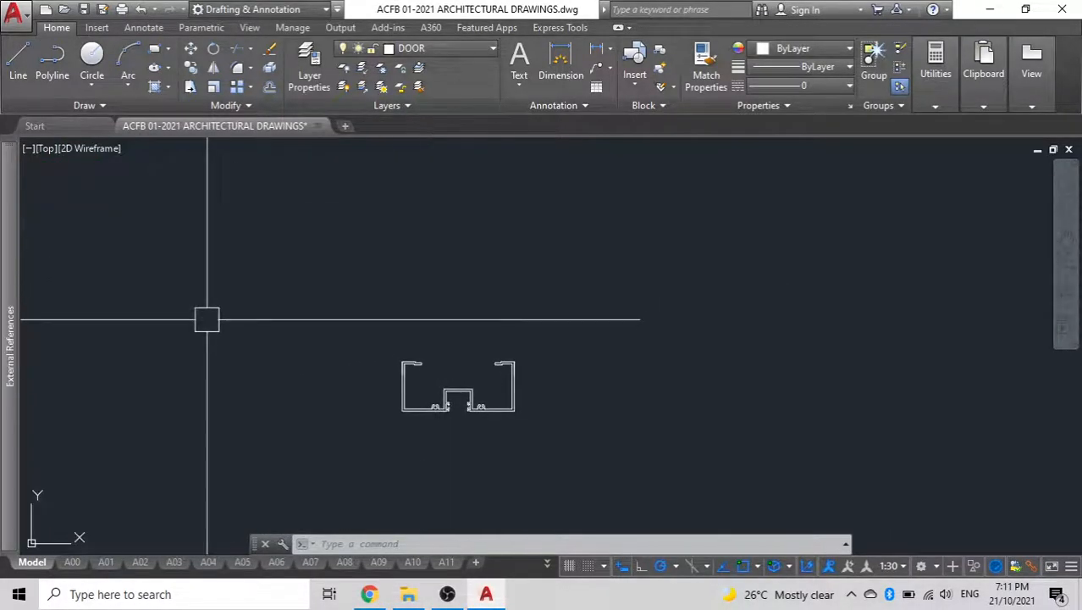
- Draw a rectangle 170 wide and 300 high above and beside the copied frame section
text(rrec)
key(Return)
key(Escape)
text(re)
text(rec)
key(Return)
click(179, 231)
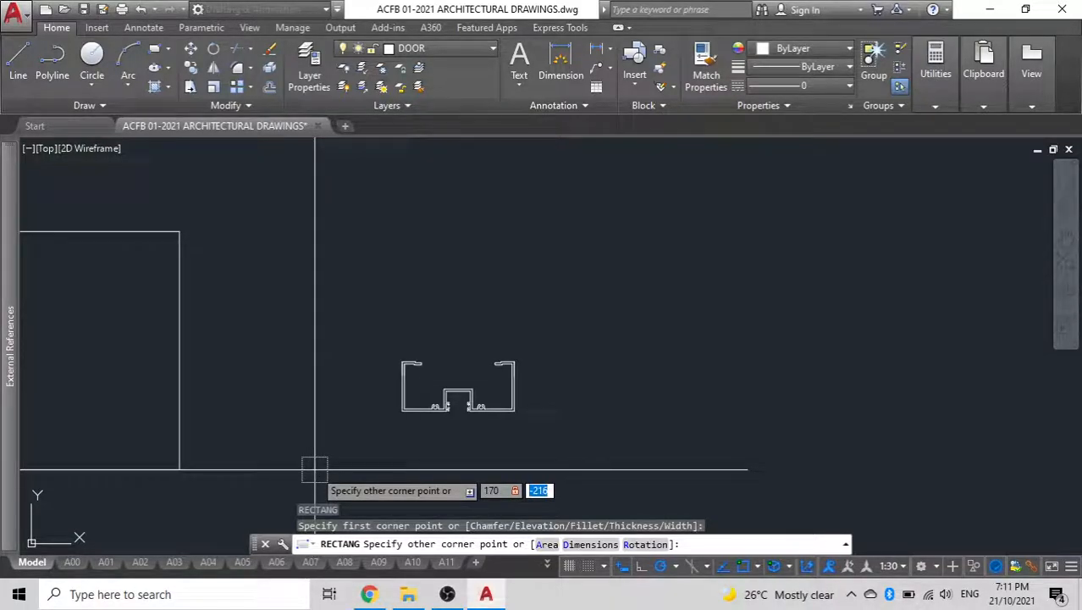
text(0)
key(Return)
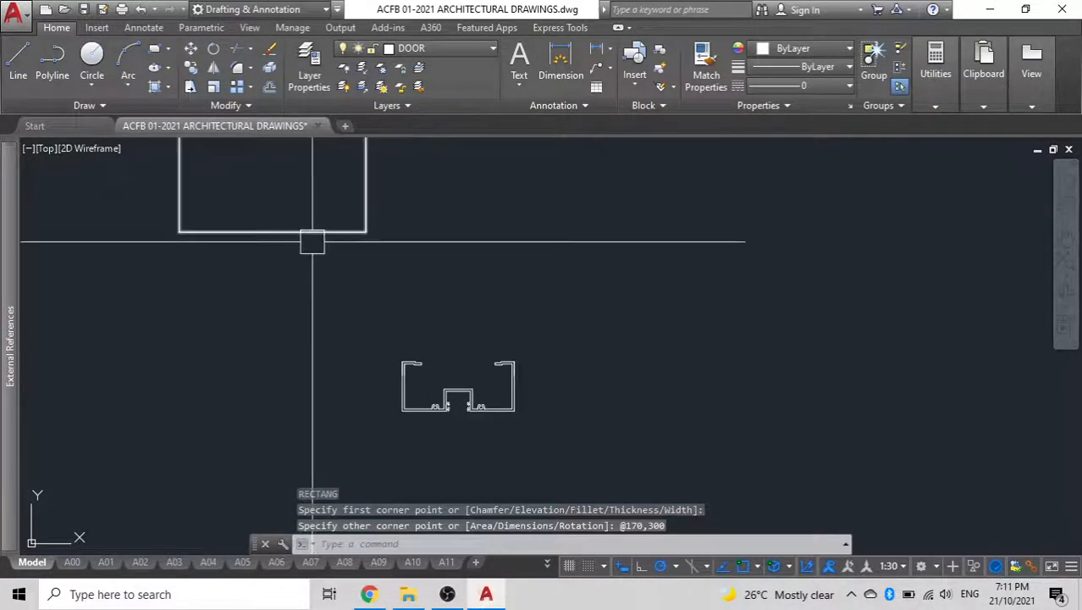
- Move the rectangle so its bottom edge's midpoint sits midway between the frame section's two upper outer corners
click(311, 232)
text(m)
key(Return)
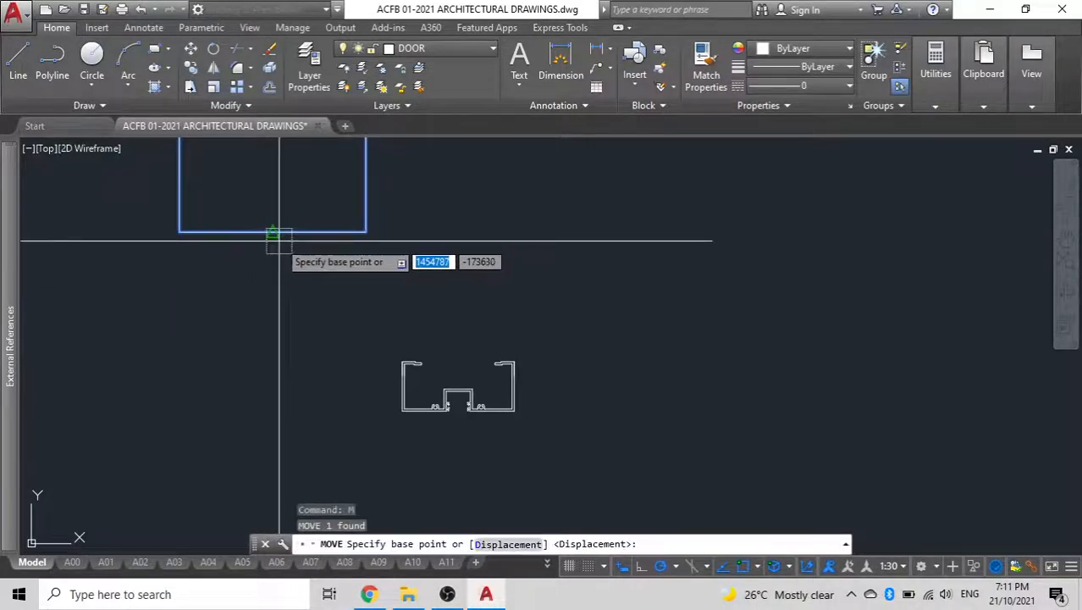
click(273, 232)
scroll(471, 306, up, 5)
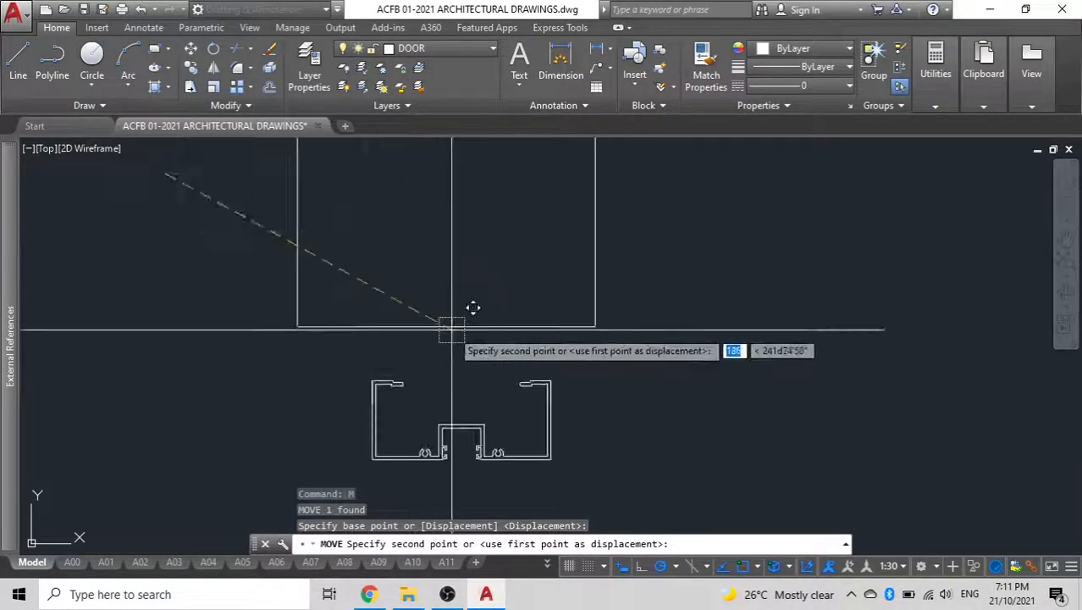
scroll(484, 283, down, 5)
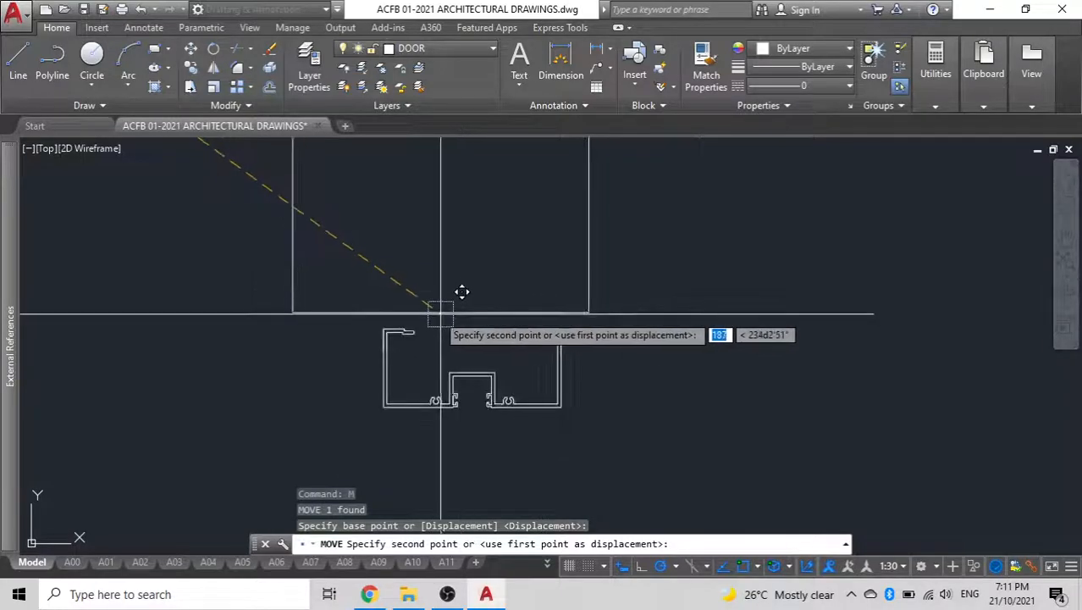
scroll(462, 292, up, 5)
scroll(455, 290, down, 2)
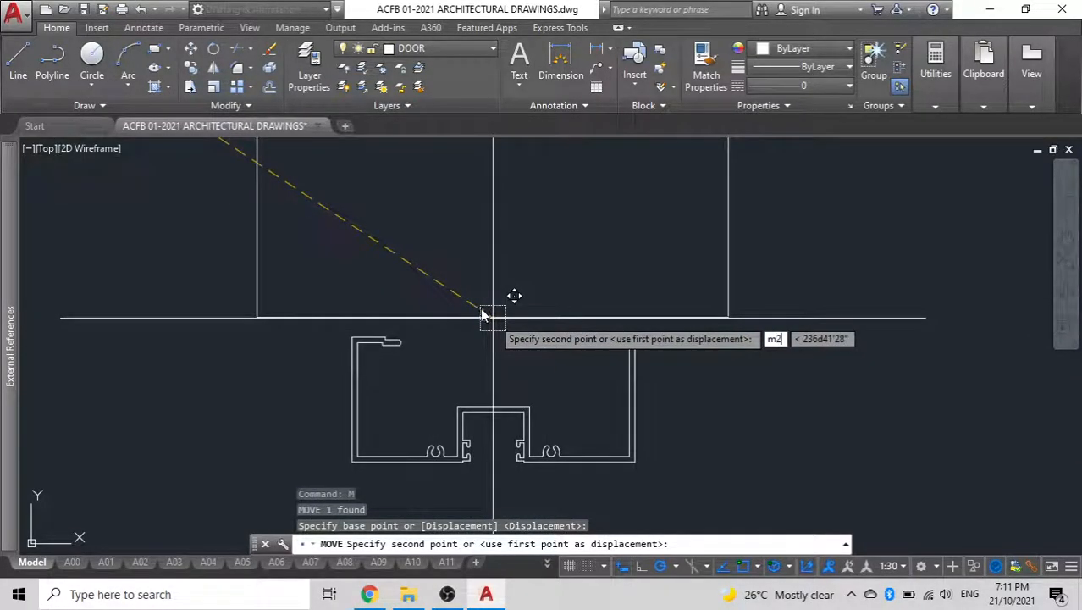
text(m2p)
key(Return)
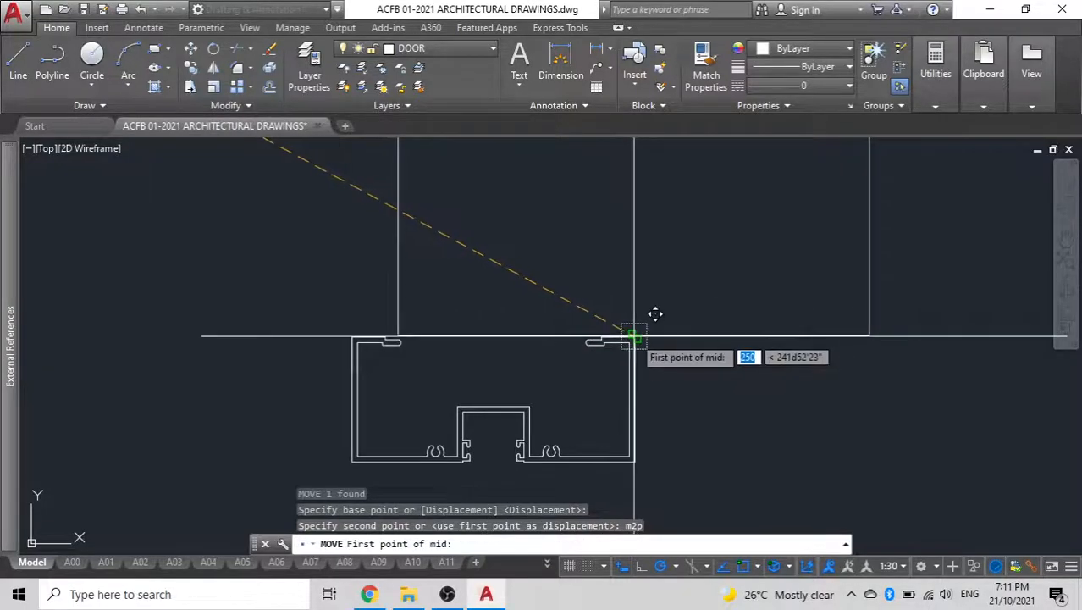
click(633, 333)
click(353, 337)
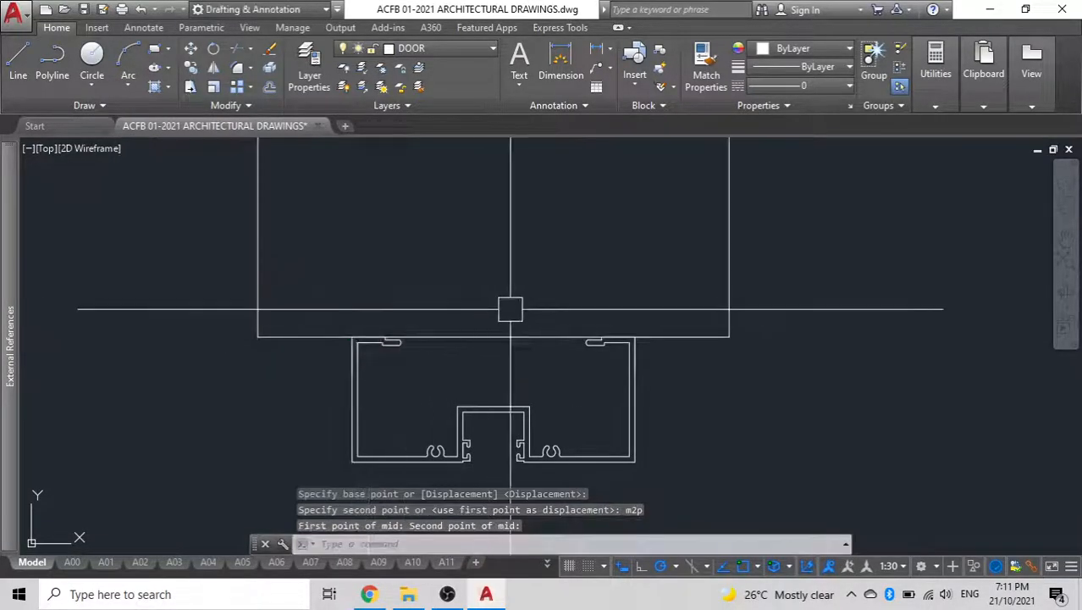
- Try to align the rectangle's lower right corner with the frame section's upper right outer corner
scroll(508, 305, down, 4)
click(576, 318)
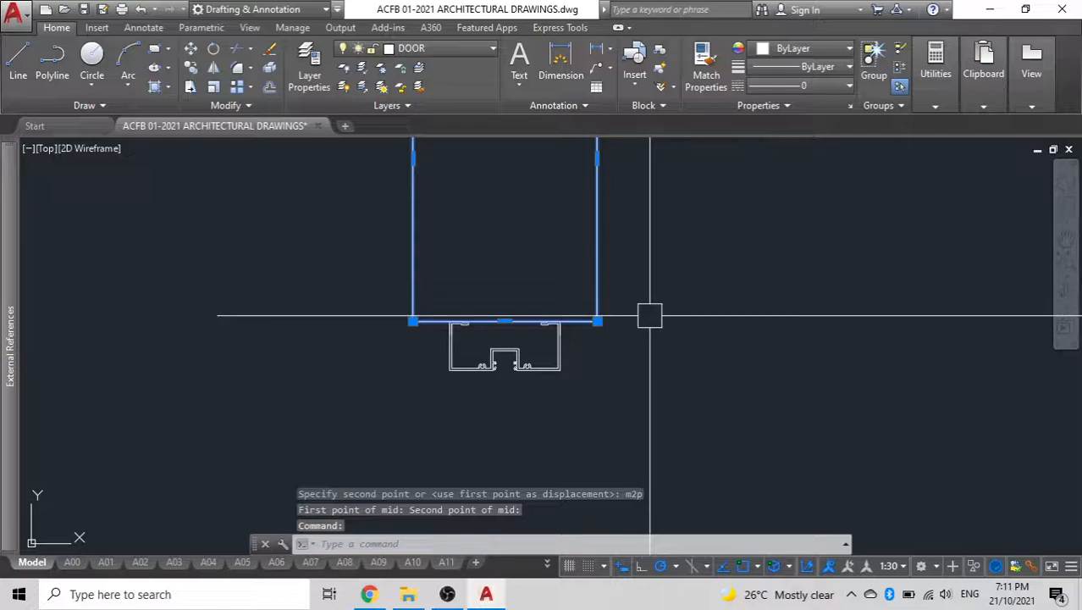
text(m)
key(Return)
scroll(614, 322, up, 5)
click(451, 333)
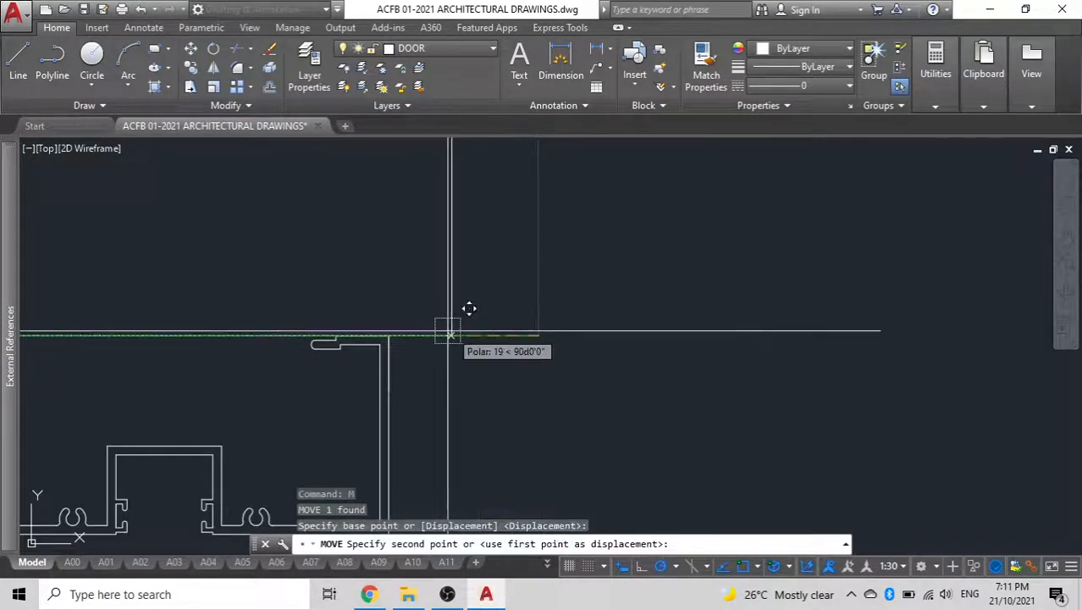
click(391, 333)
scroll(509, 341, down, 5)
mouse_move(346, 415)
middle_down()
mouse_move(489, 367)
mouse_move(528, 339)
middle_up()
scroll(496, 339, down, 4)
mouse_move(523, 260)
middle_down()
mouse_move(488, 422)
mouse_move(486, 212)
middle_up()
scroll(485, 267, up, 8)
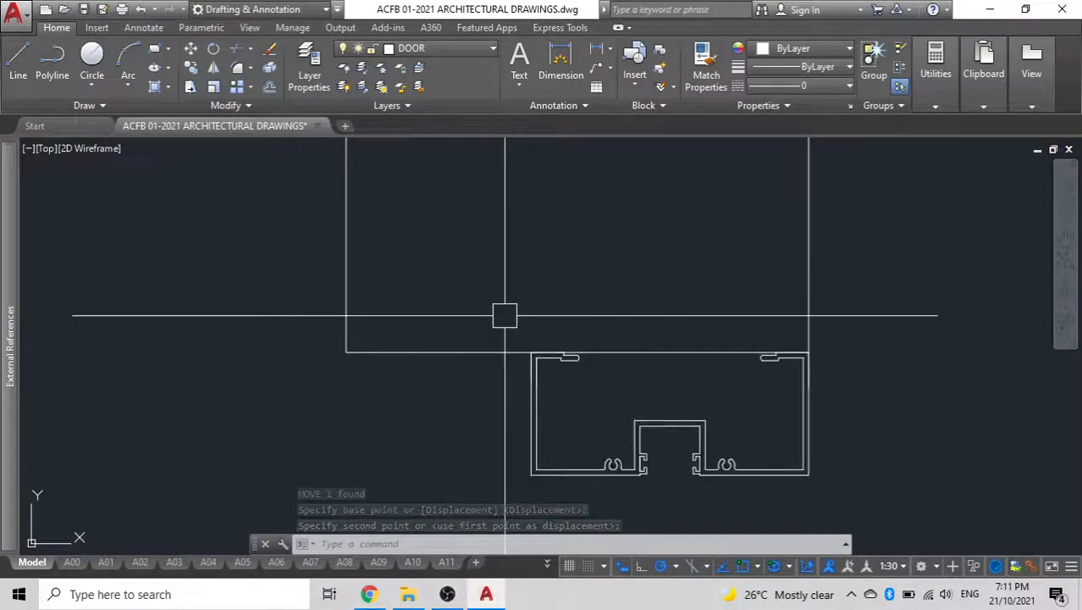
- Undo the last move of the rectangle so it is centred over the frame section again
key(ctrl+z)
scroll(505, 315, down, 5)
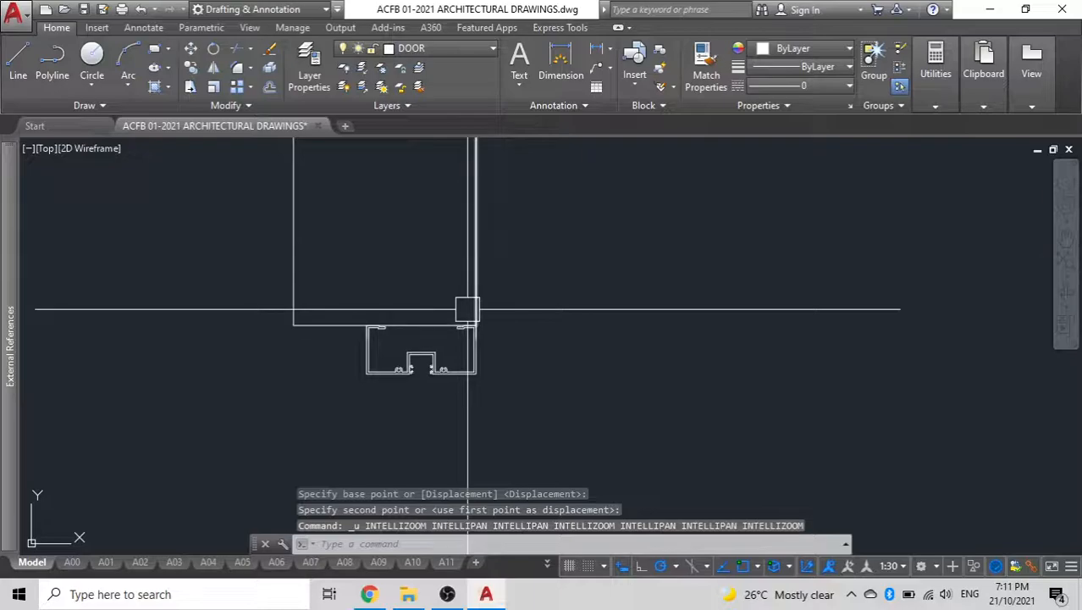
key(ctrl+z)
key(ctrl+z)
scroll(397, 312, down, 2)
- Try a break line across the rectangle's top edge at the default symbol size, with the symbol at the midpoint
middle_drag(396, 312, 403, 416)
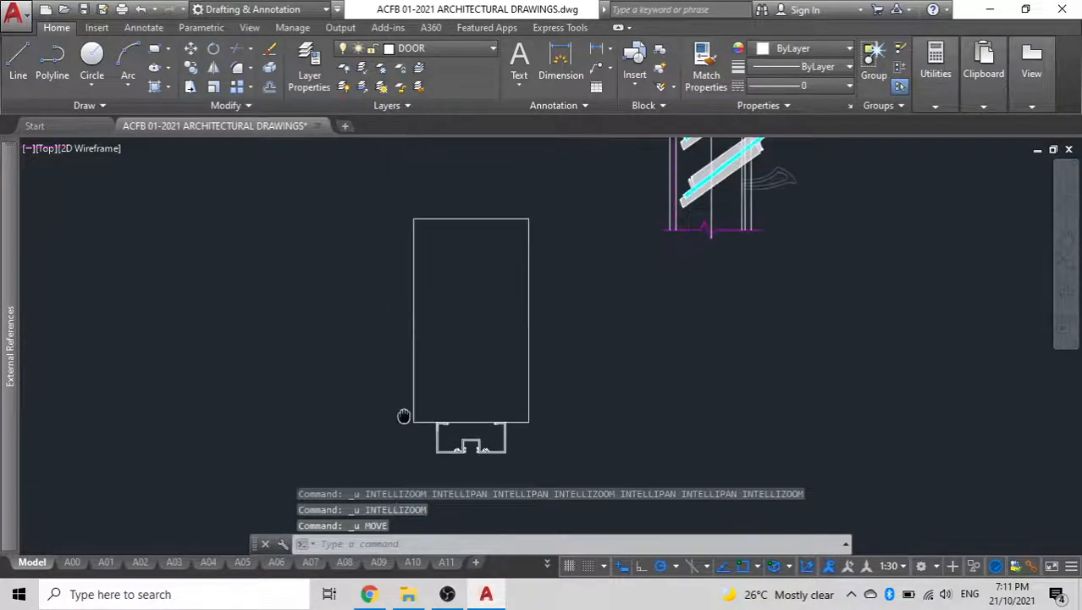
scroll(439, 299, up, 2)
middle_drag(439, 299, 340, 351)
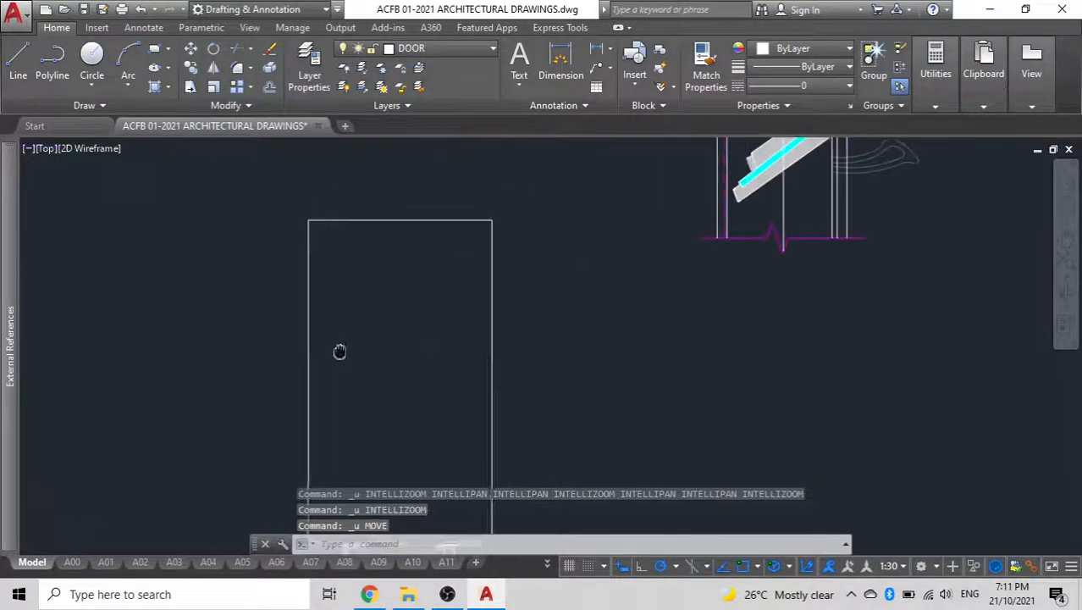
click(488, 28)
click(542, 28)
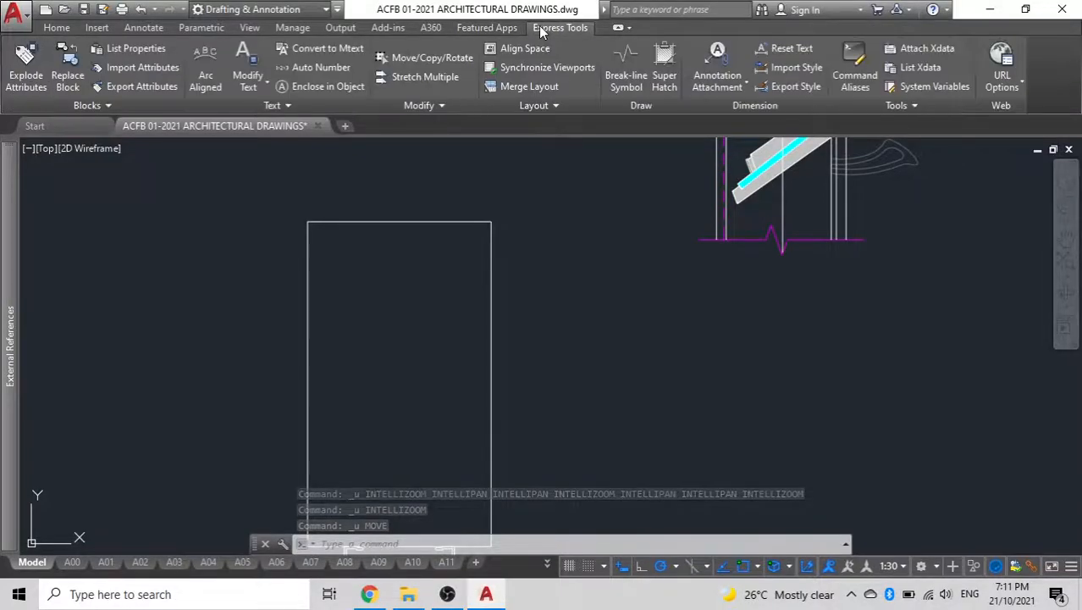
click(622, 63)
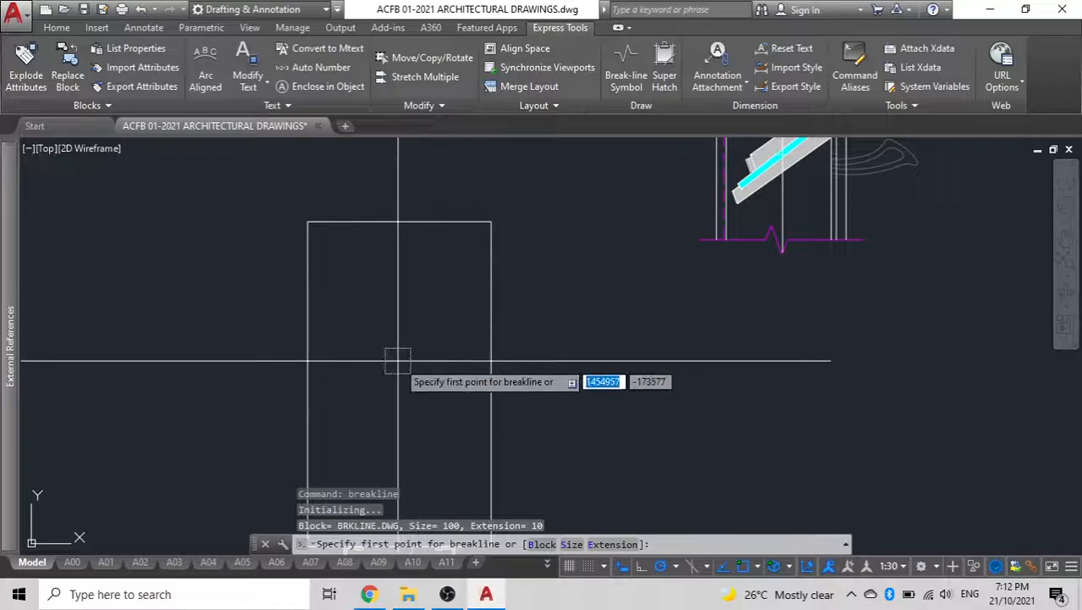
click(307, 221)
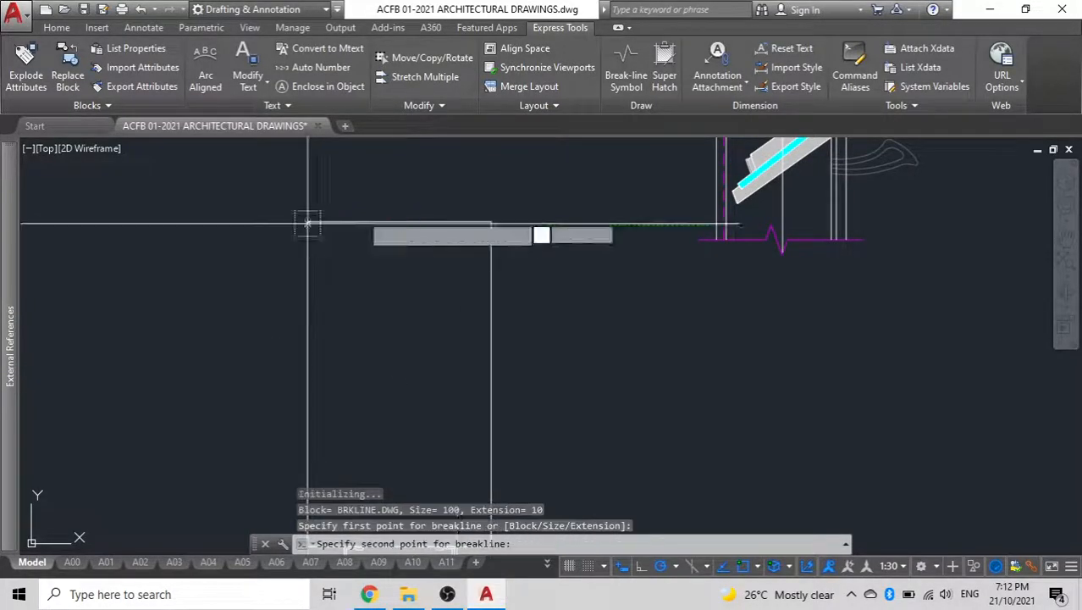
click(491, 221)
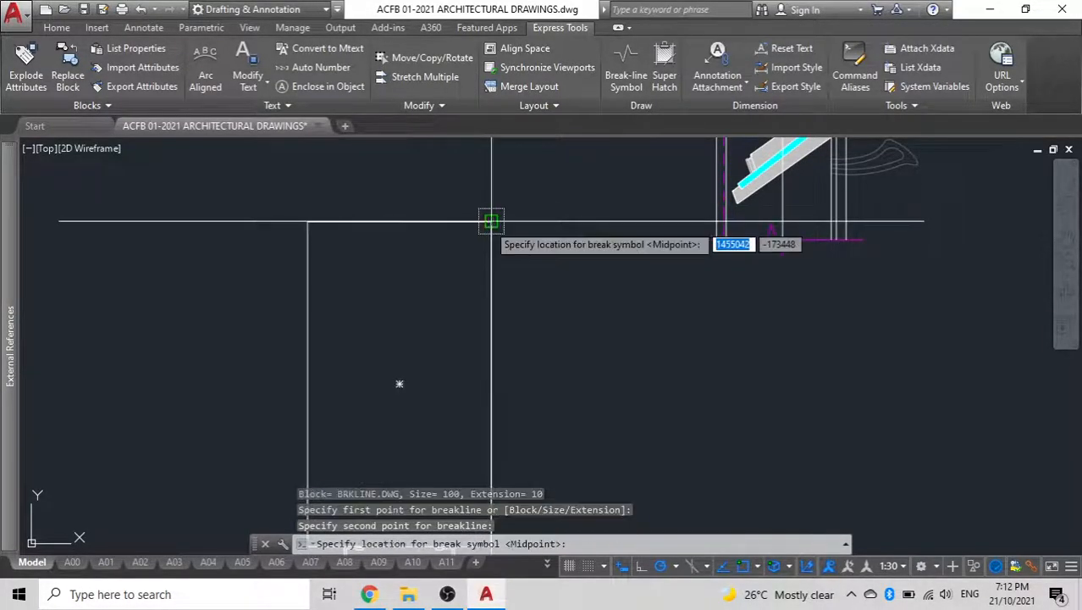
click(399, 221)
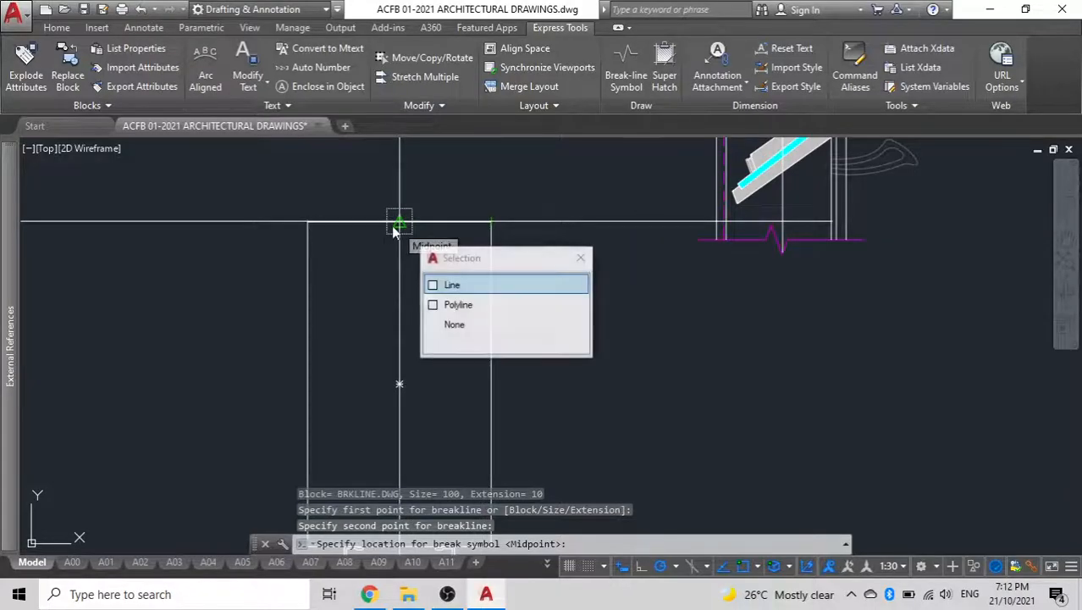
click(450, 285)
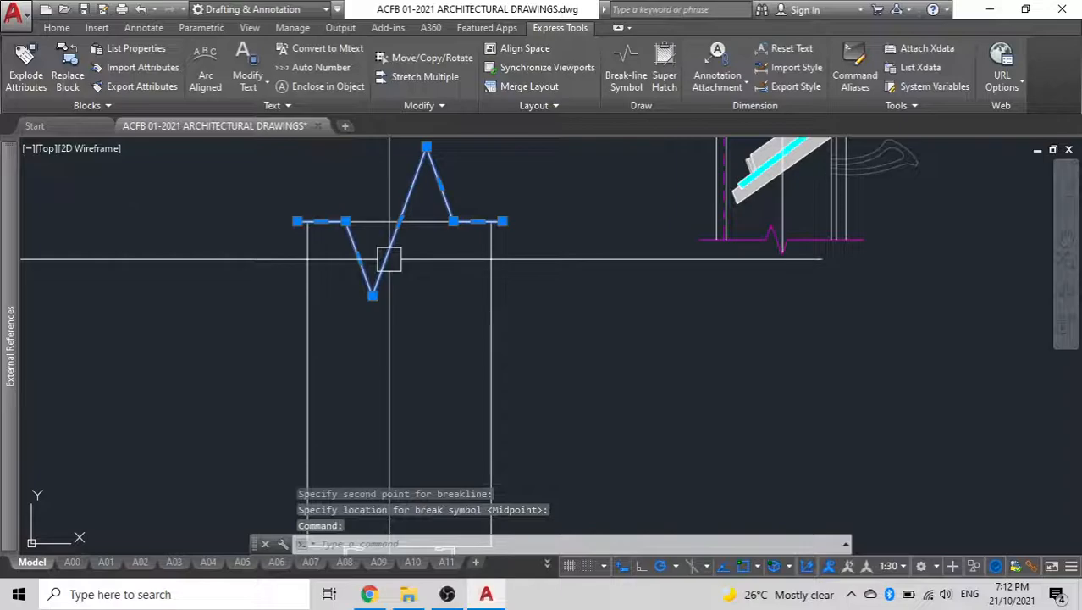
- Erase the break line just drawn across the rectangle's top edge
middle_drag(401, 257, 408, 316)
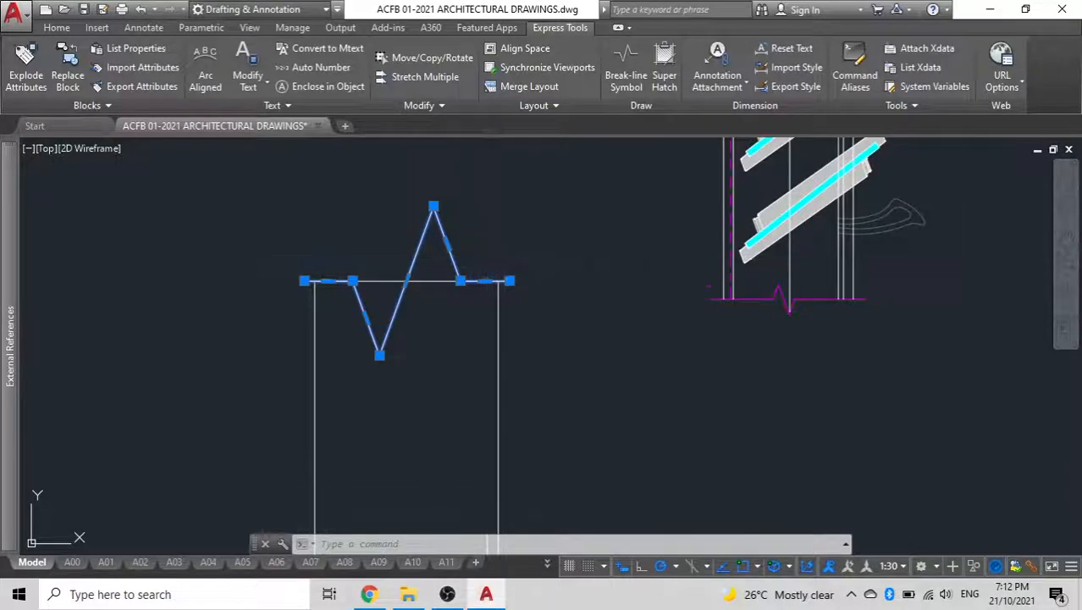
key(Escape)
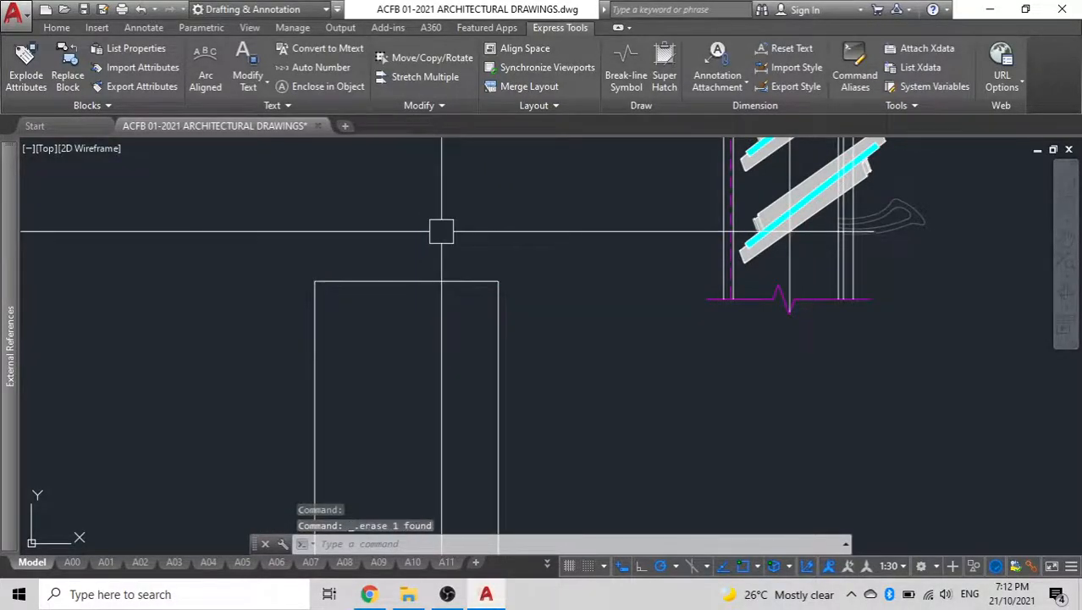
- Draw a break line with symbol size 15 across the rectangle's top edge, placing the symbol at the edge's midpoint
click(626, 63)
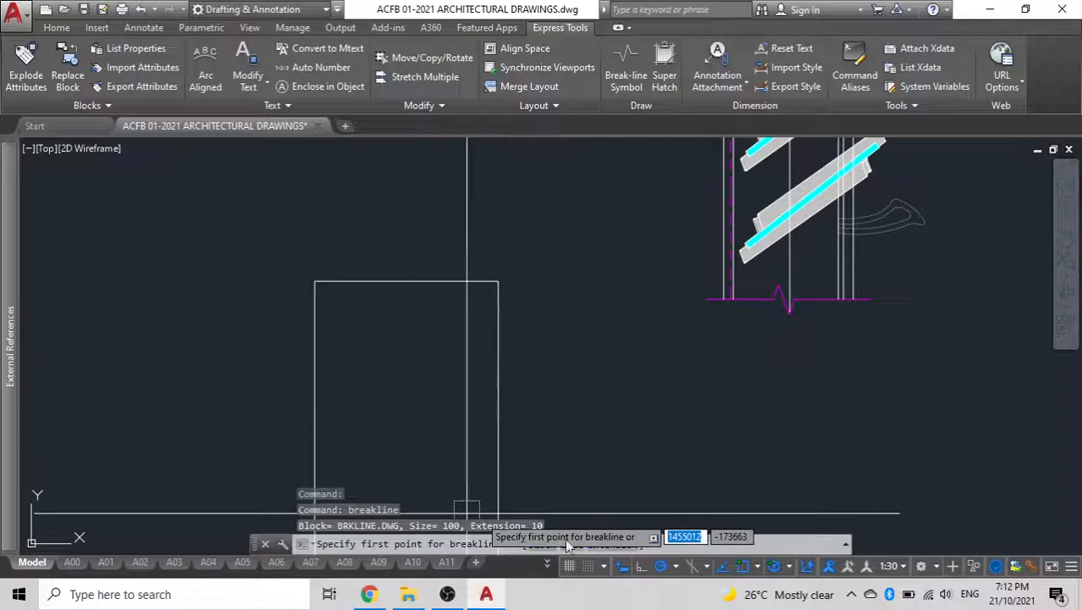
click(573, 544)
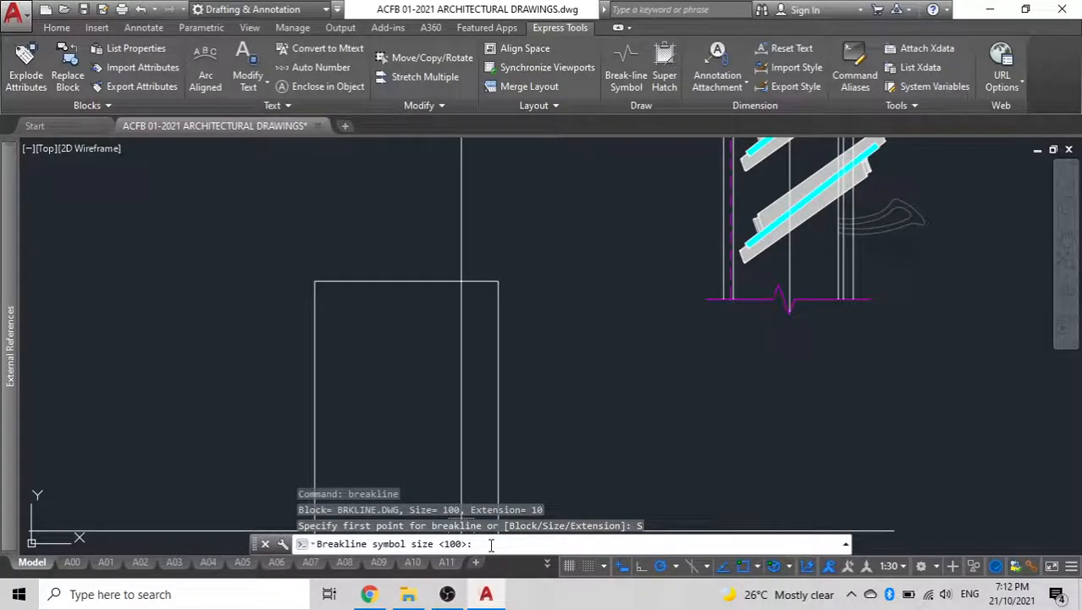
key(Return)
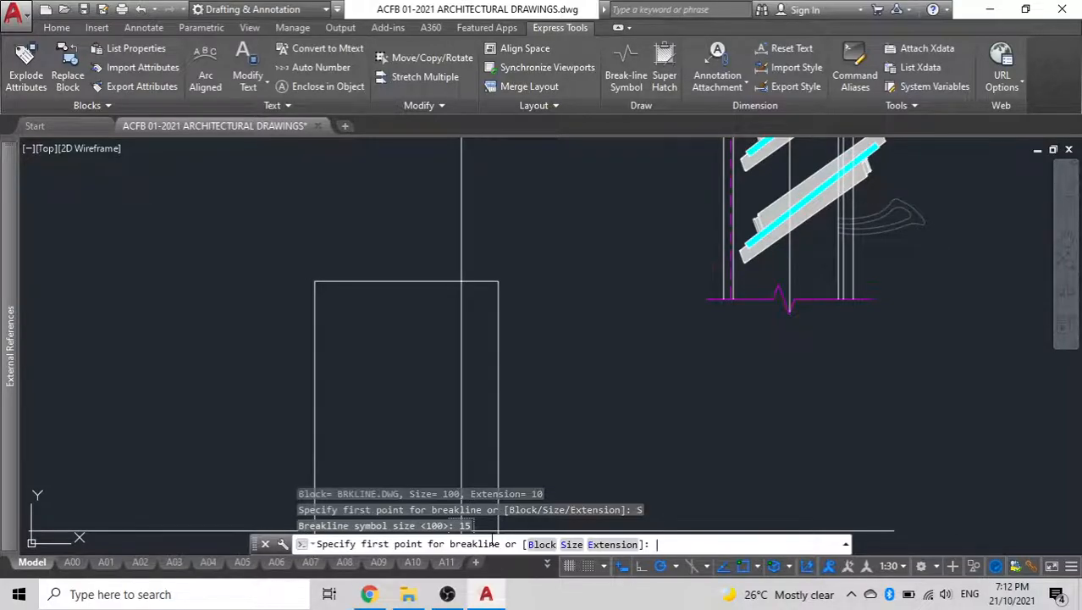
click(314, 280)
click(498, 280)
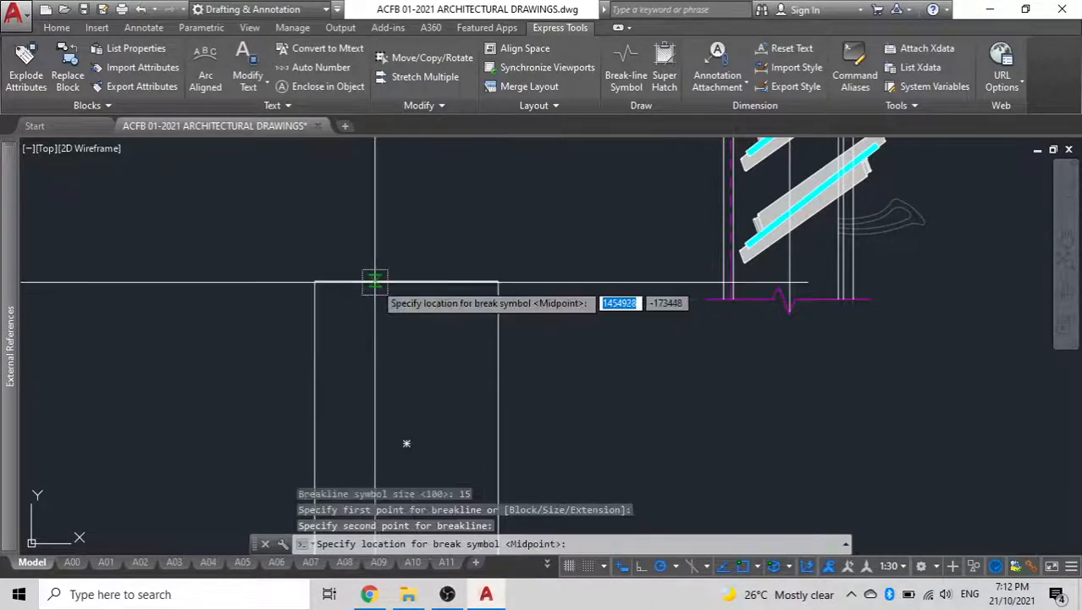
click(404, 281)
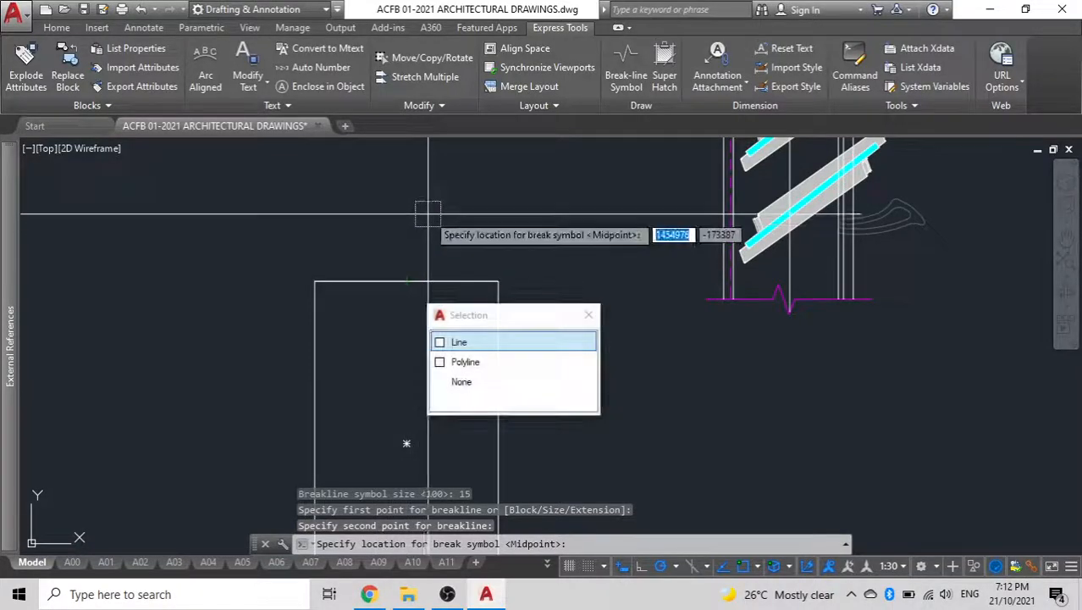
click(460, 343)
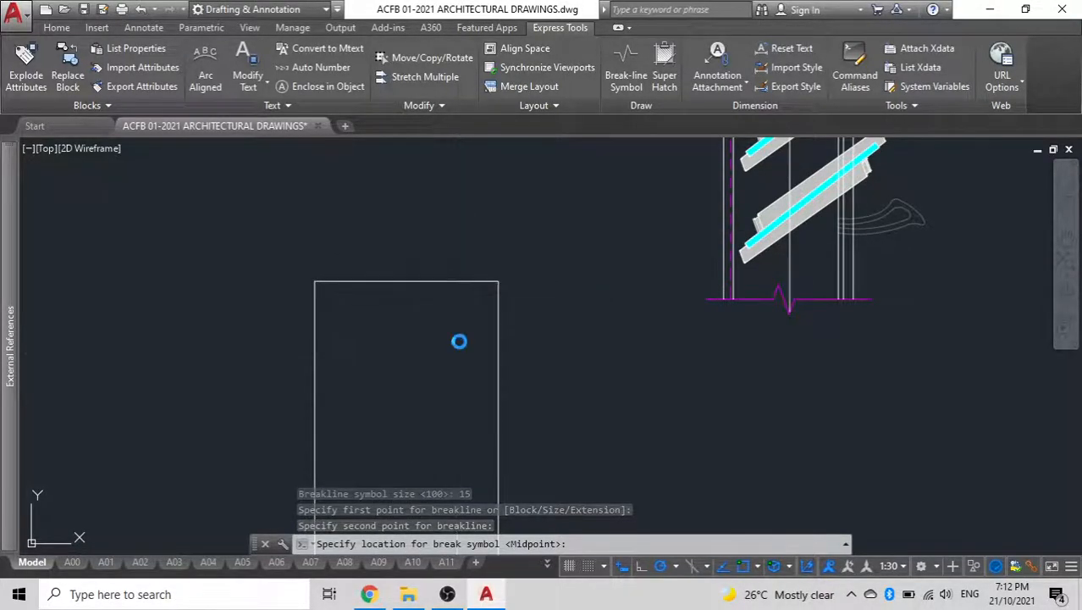
key(Escape)
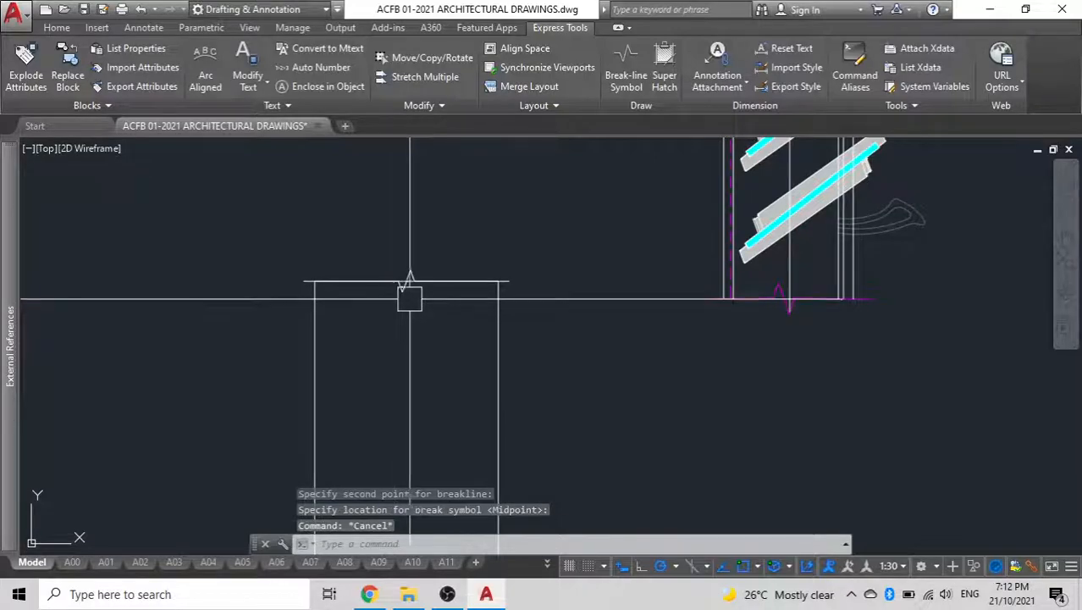
- Put the break line on the OUTLINE25 layer
click(405, 288)
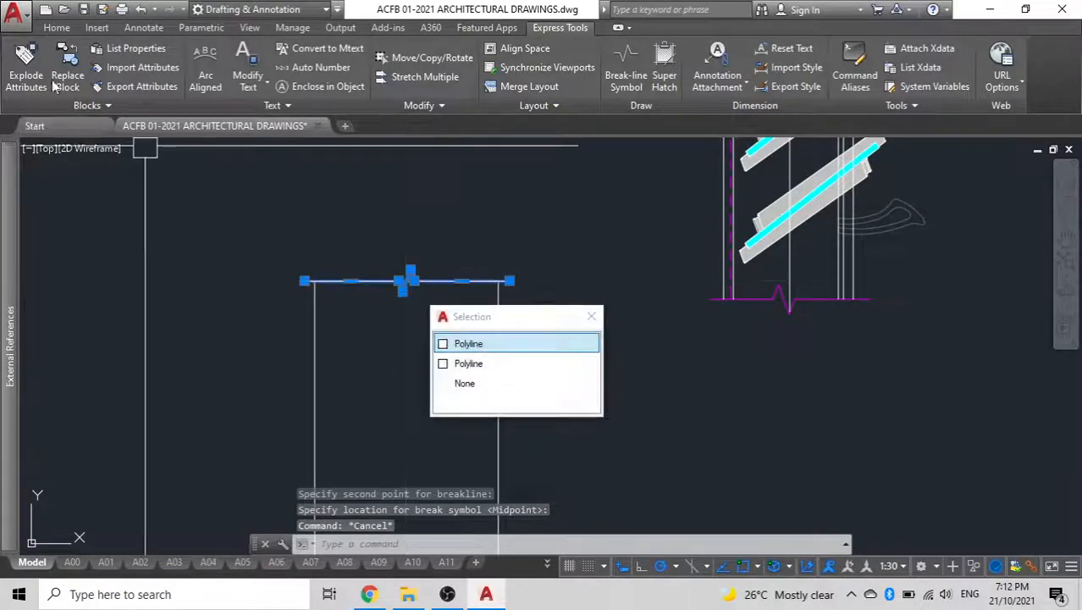
click(54, 26)
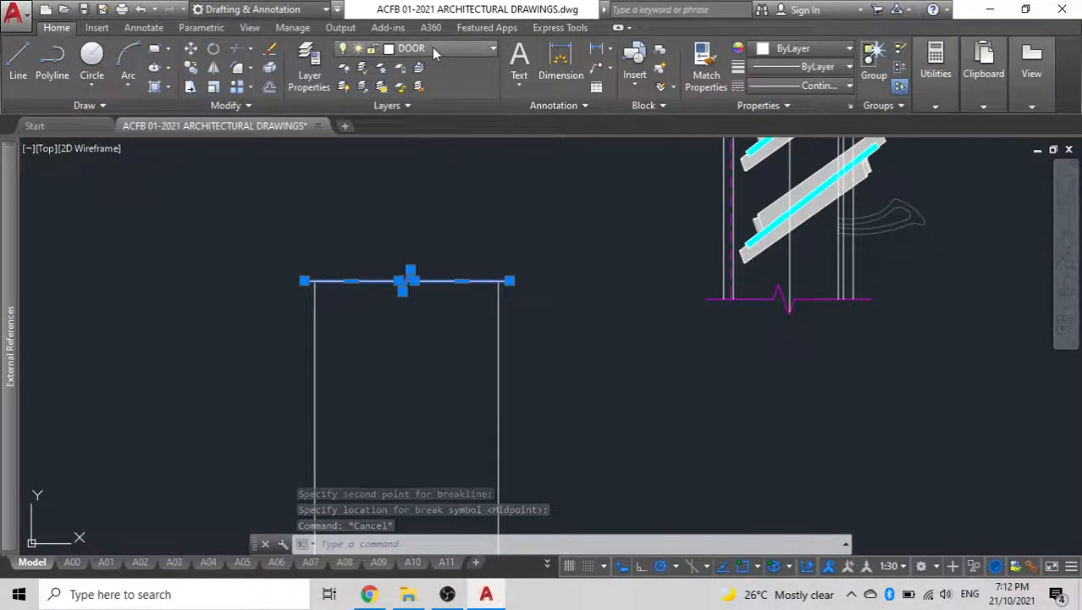
click(490, 49)
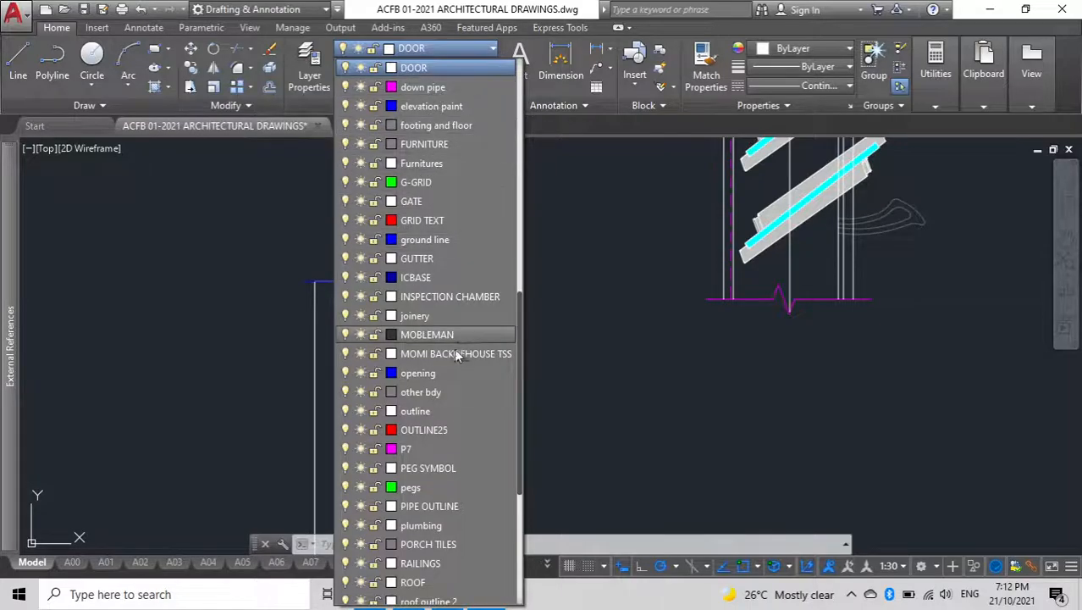
scroll(453, 348, down, 2)
scroll(453, 348, down, 1)
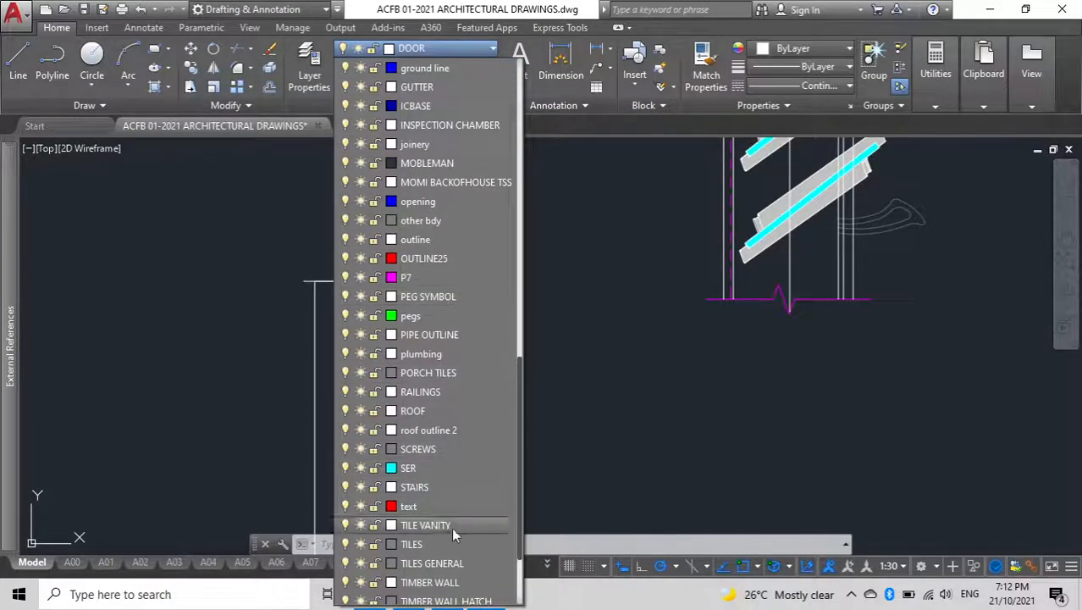
scroll(431, 297, down, 2)
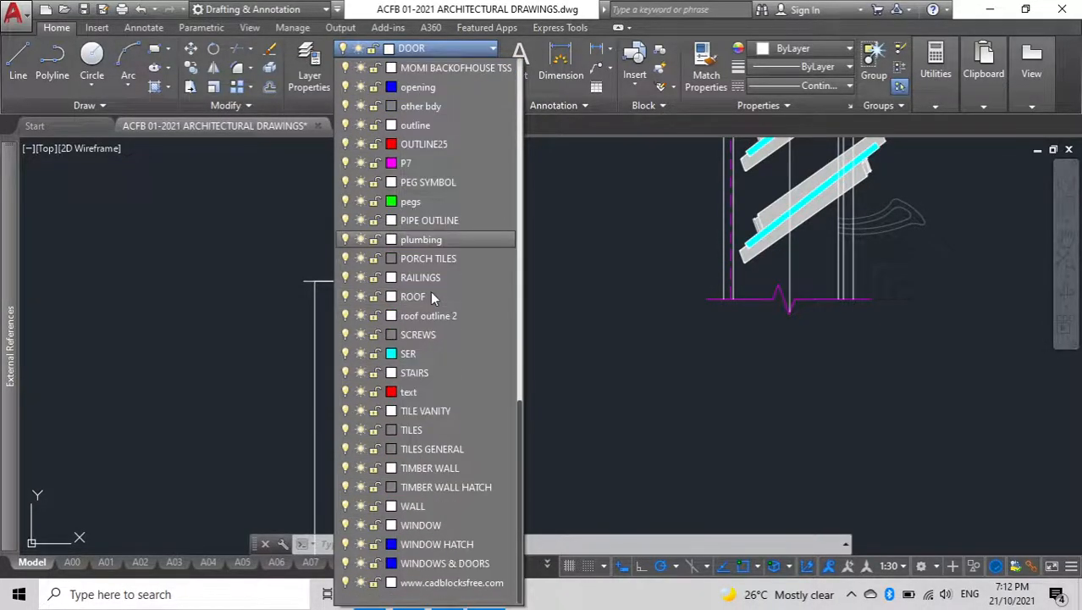
scroll(434, 458, up, 4)
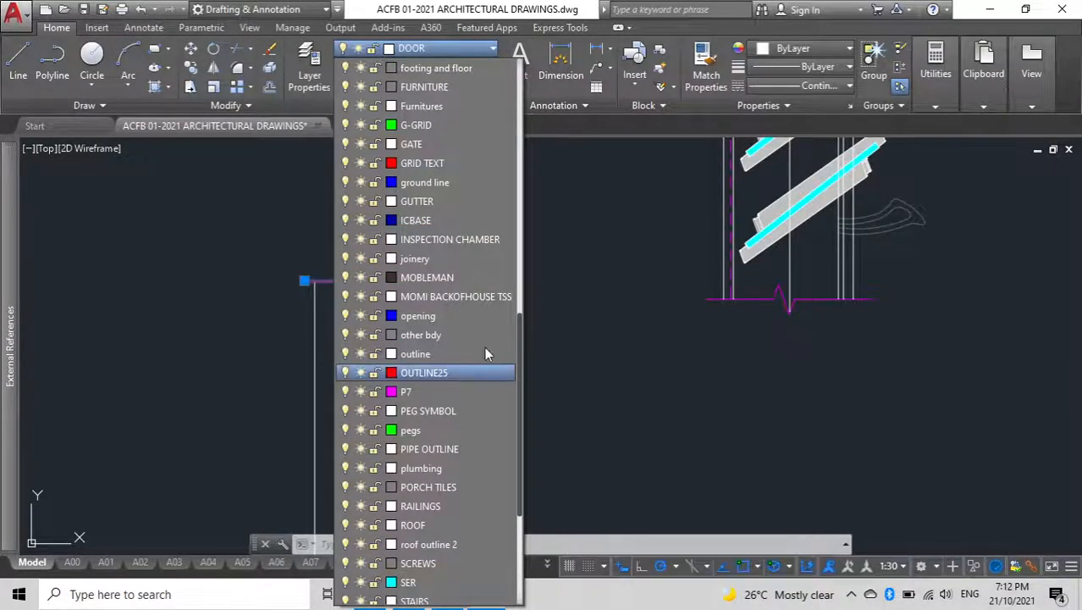
click(428, 373)
- Set the break line's colour to magenta and clear the selection
click(799, 49)
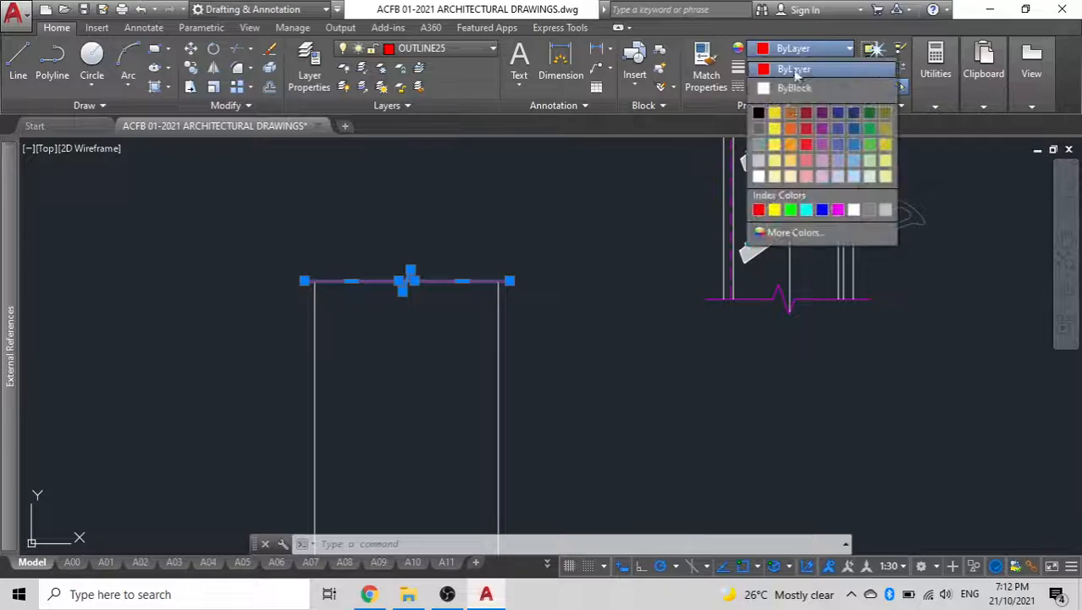
click(838, 210)
key(Escape)
key(Escape)
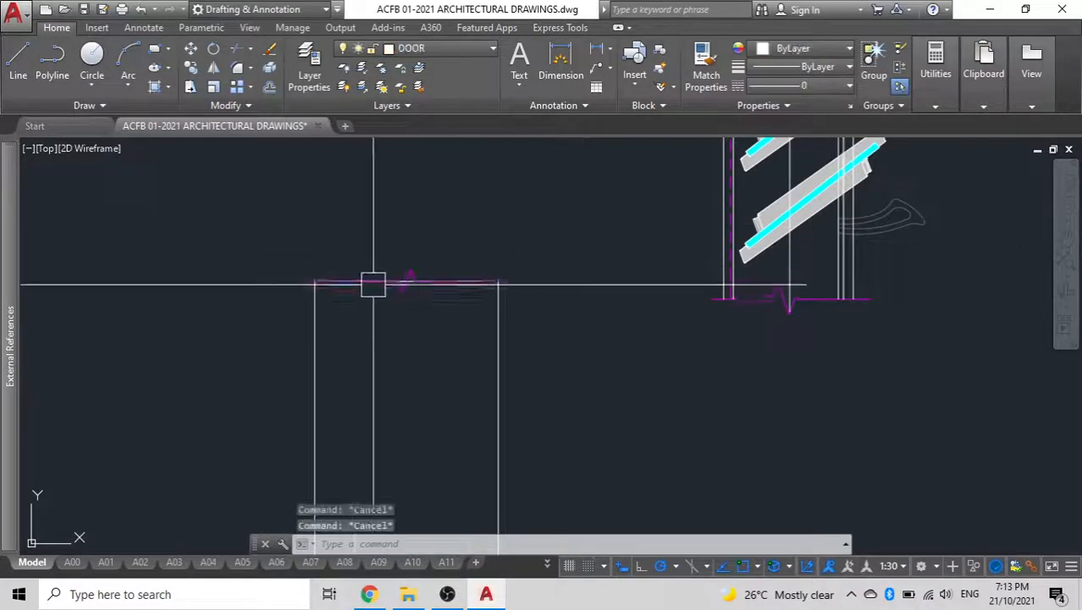
- Move the magenta break line straight down so it crosses the wall rectangle below its top edge
scroll(406, 266, up, 4)
click(398, 283)
scroll(405, 280, down, 5)
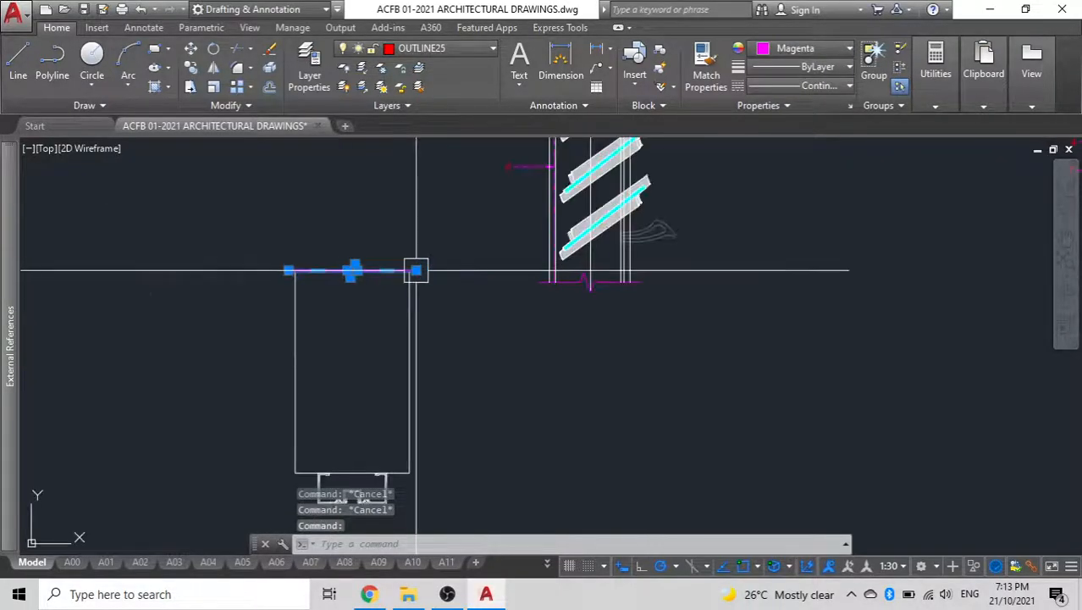
mouse_move(415, 271)
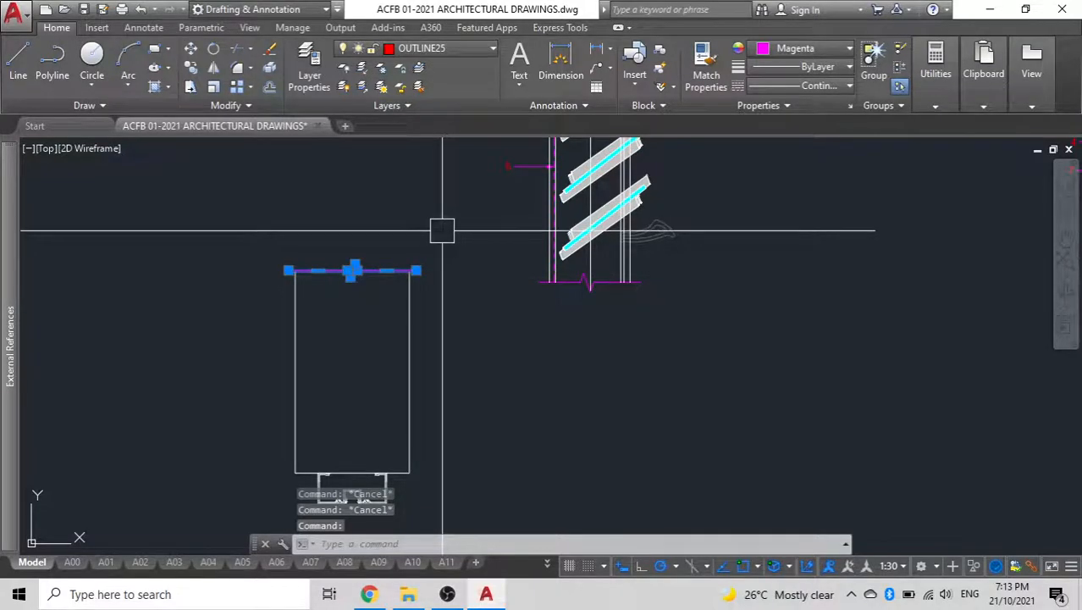
text(m)
key(space)
click(187, 303)
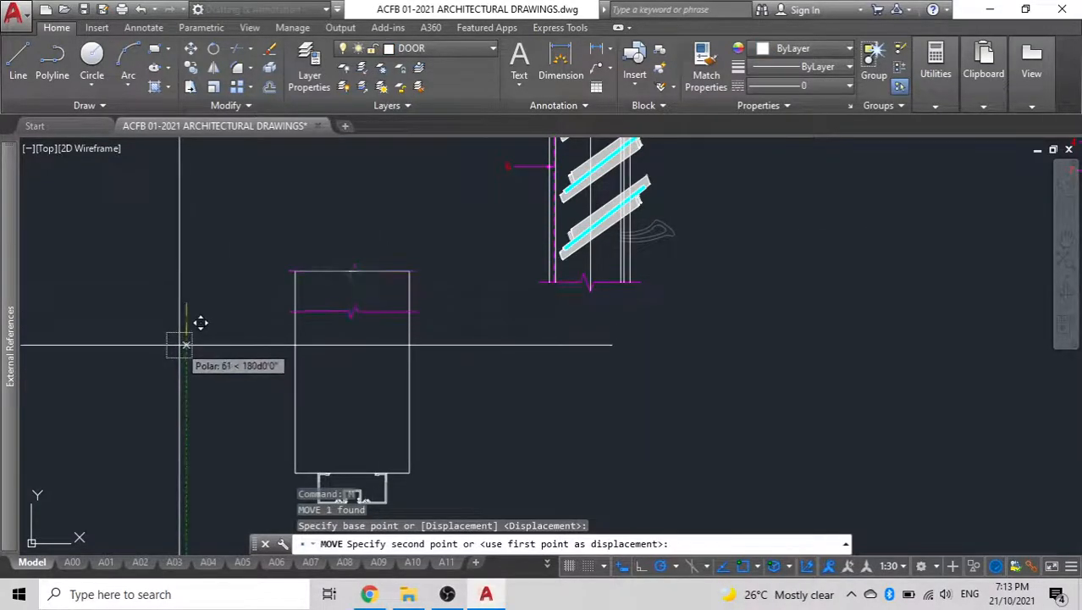
click(179, 345)
key(Escape)
- Trim the rectangle's two sides above the break line and erase the leftover top edge
click(435, 476)
click(161, 249)
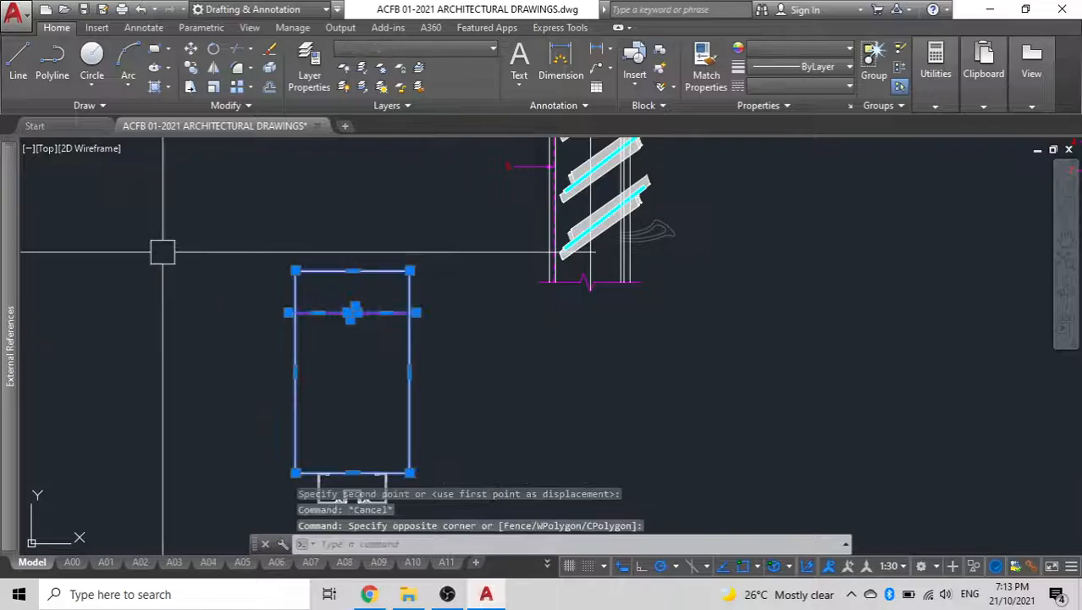
text(tr)
key(space)
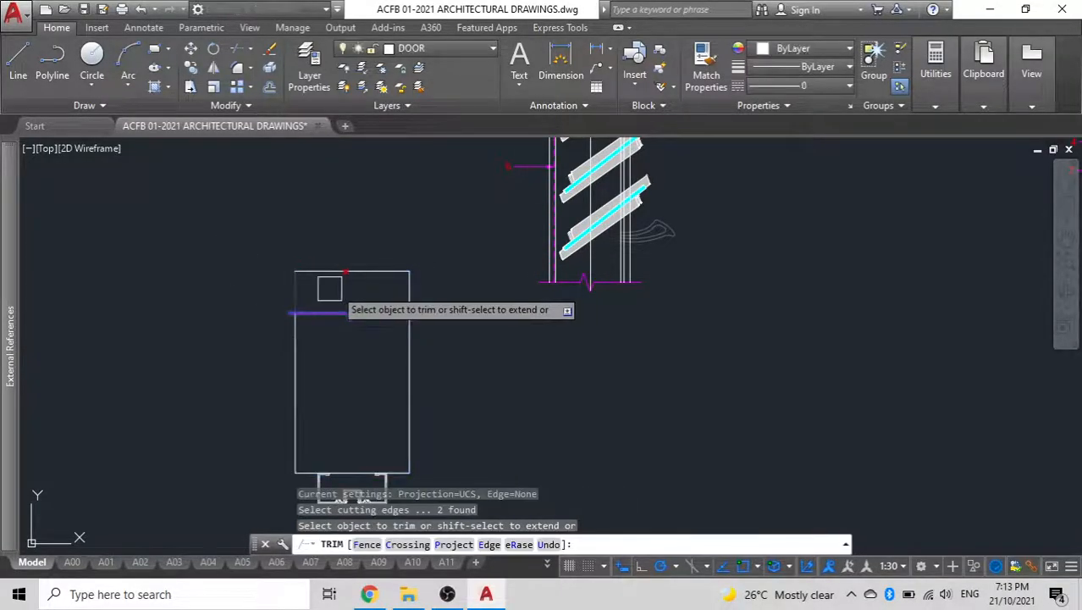
click(410, 292)
click(295, 292)
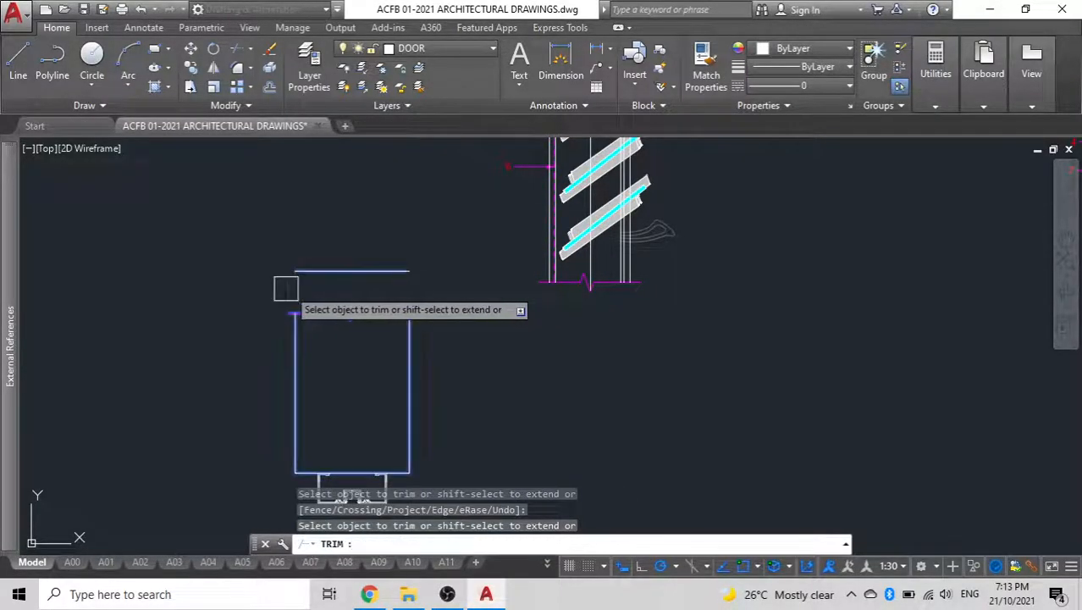
key(Escape)
click(317, 270)
key(Delete)
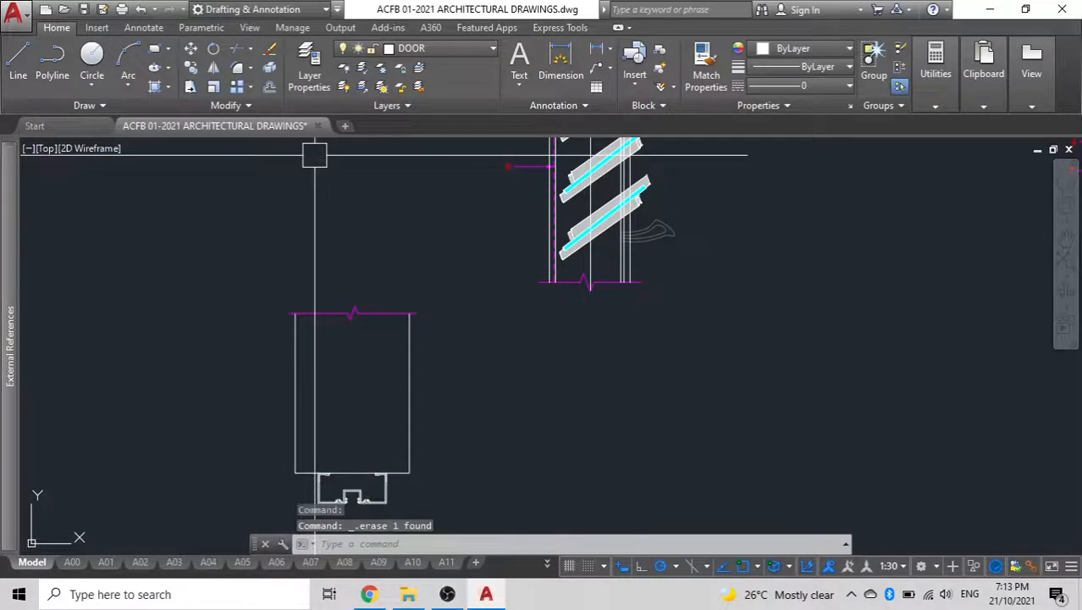
- Offset the wall outline inward by 10 to form the plaster layer
mouse_move(343, 350)
middle_down()
mouse_move(405, 295)
mouse_move(403, 321)
mouse_move(415, 214)
middle_up()
scroll(417, 291, up, 4)
scroll(392, 320, down, 2)
middle_drag(386, 306, 352, 369)
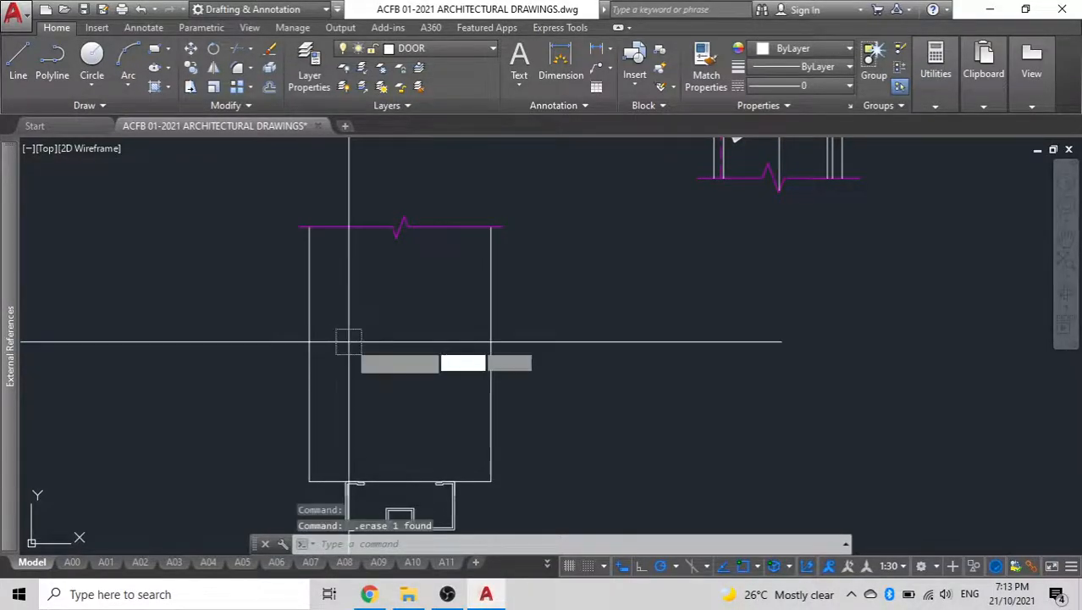
key(Escape)
key(Escape)
key(Escape)
text(o)
key(Return)
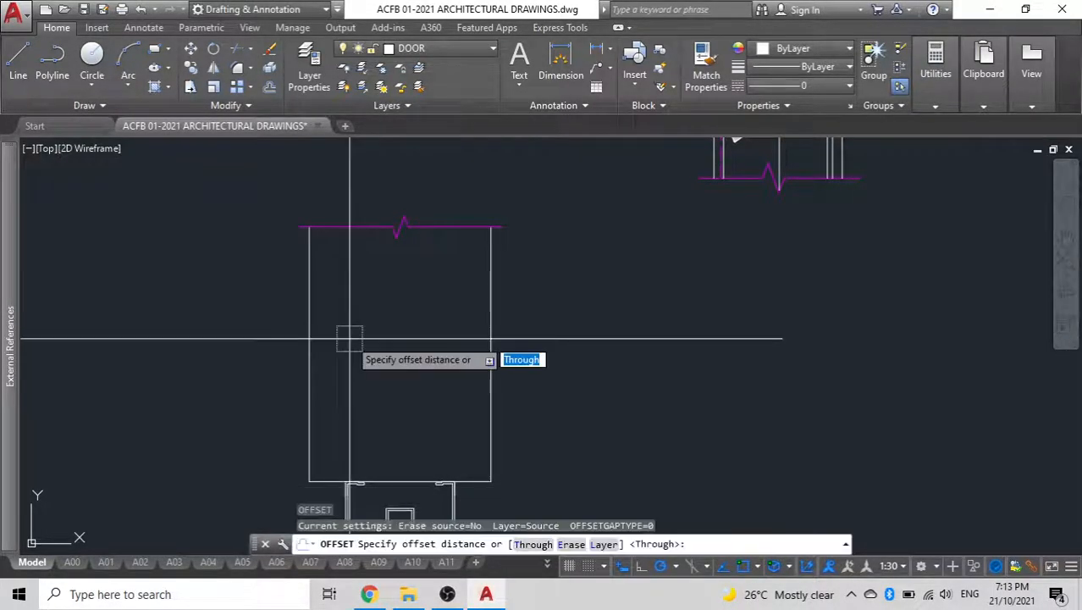
key(Return)
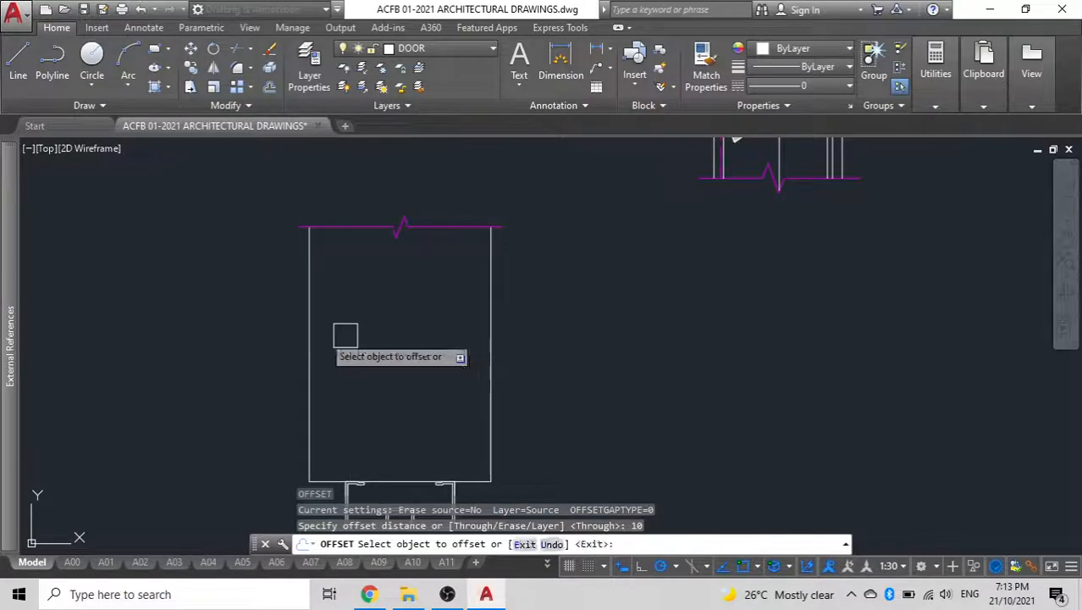
click(309, 334)
click(339, 330)
key(Escape)
- Measure the distance between the two bottom corners of the inner wall outline
mouse_move(346, 329)
middle_down()
mouse_move(357, 273)
mouse_move(357, 317)
mouse_move(393, 281)
middle_up()
text(di)
key(Return)
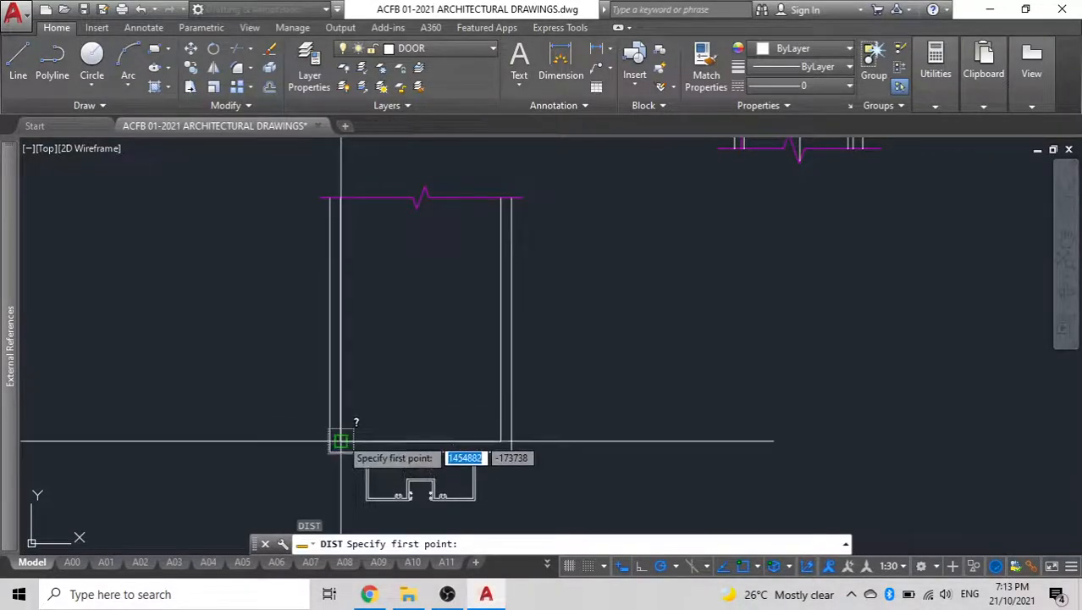
click(340, 441)
click(501, 441)
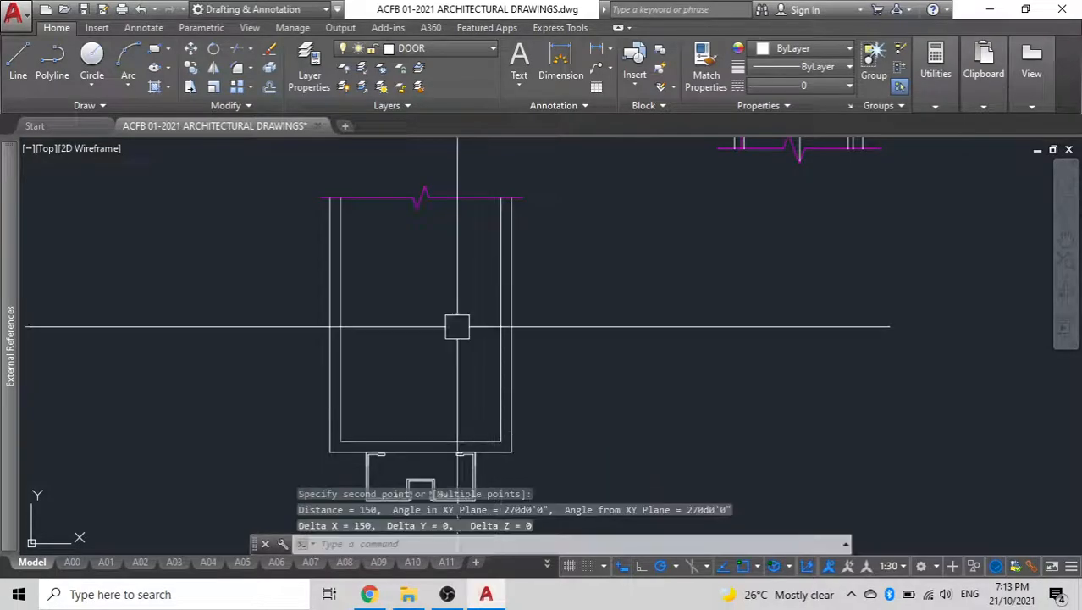
key(Escape)
text(pl)
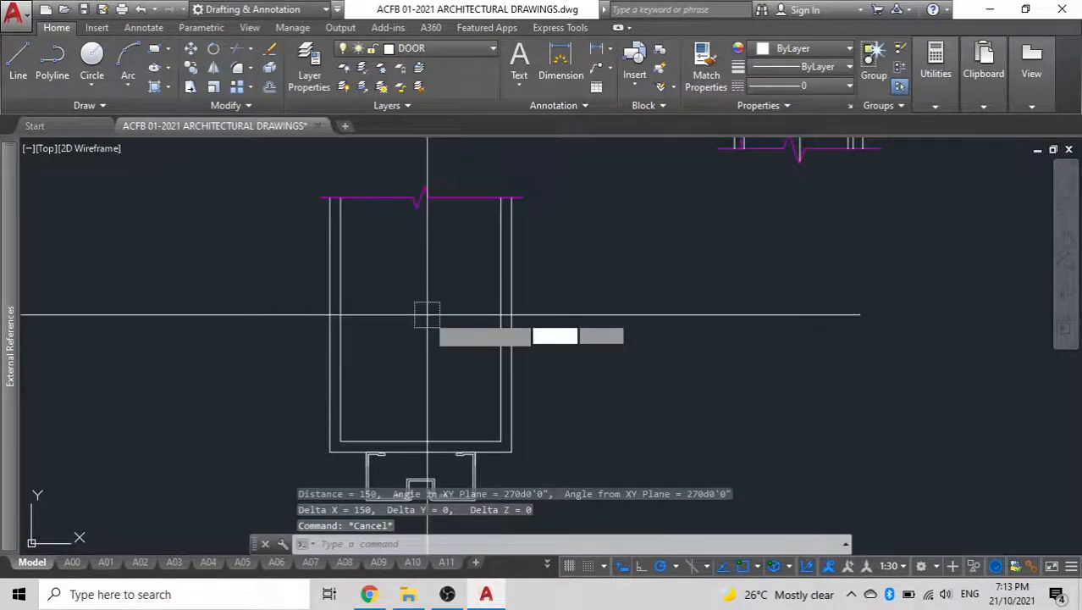
key(Return)
key(Escape)
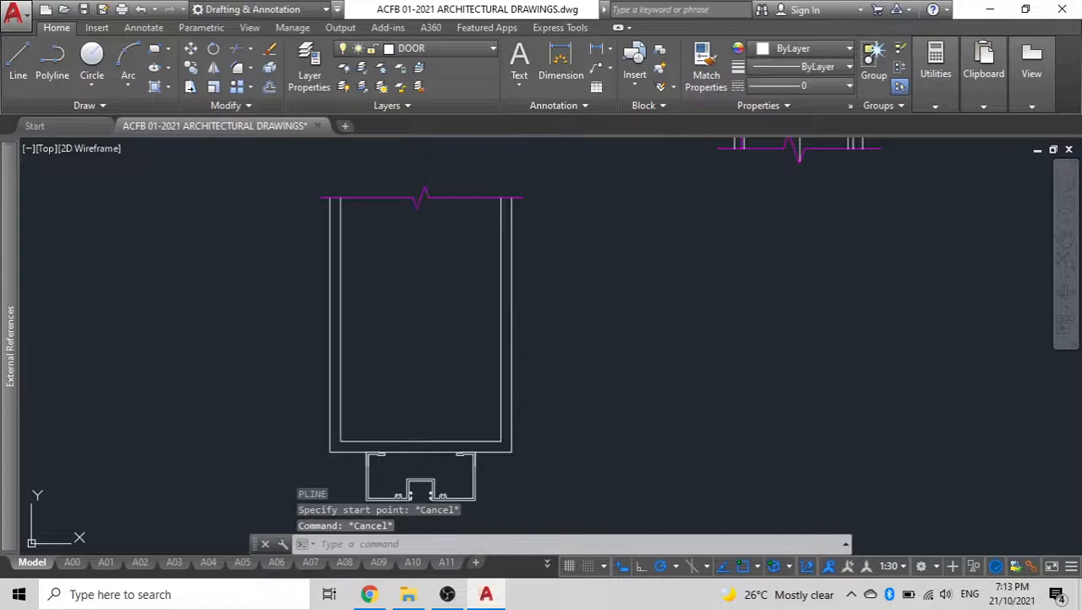
- Hatch the wall core inside the inner outline with the magenta ANSI31 pattern
text(h)
key(Return)
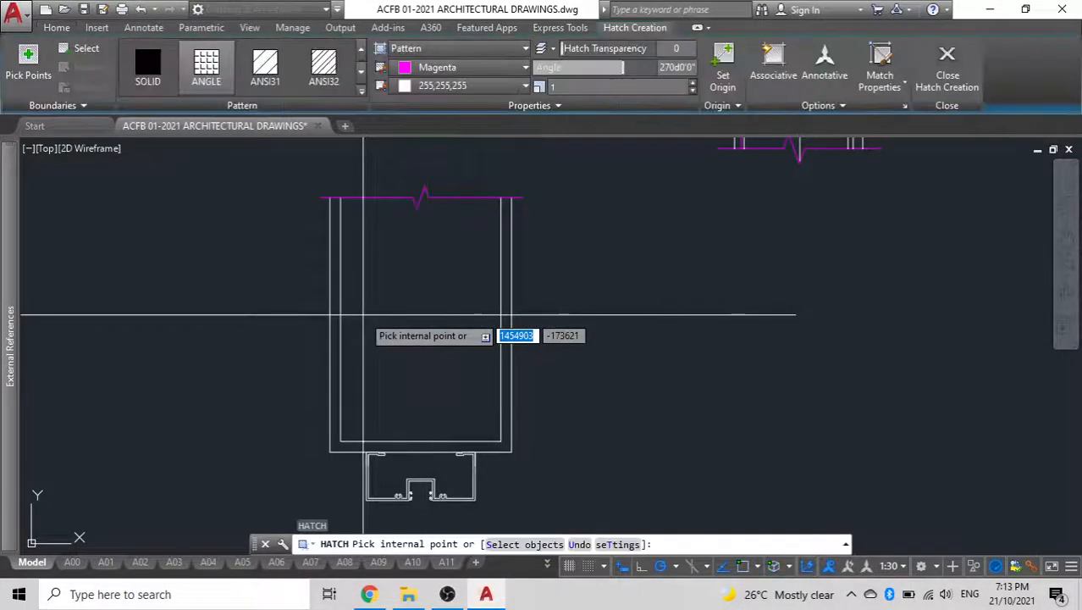
click(364, 297)
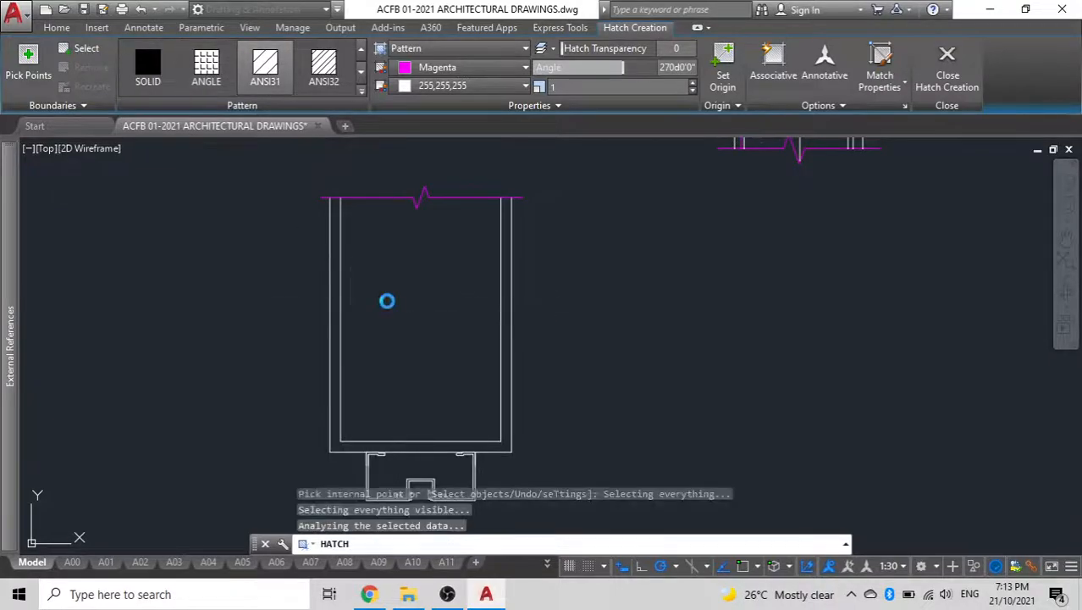
key(Escape)
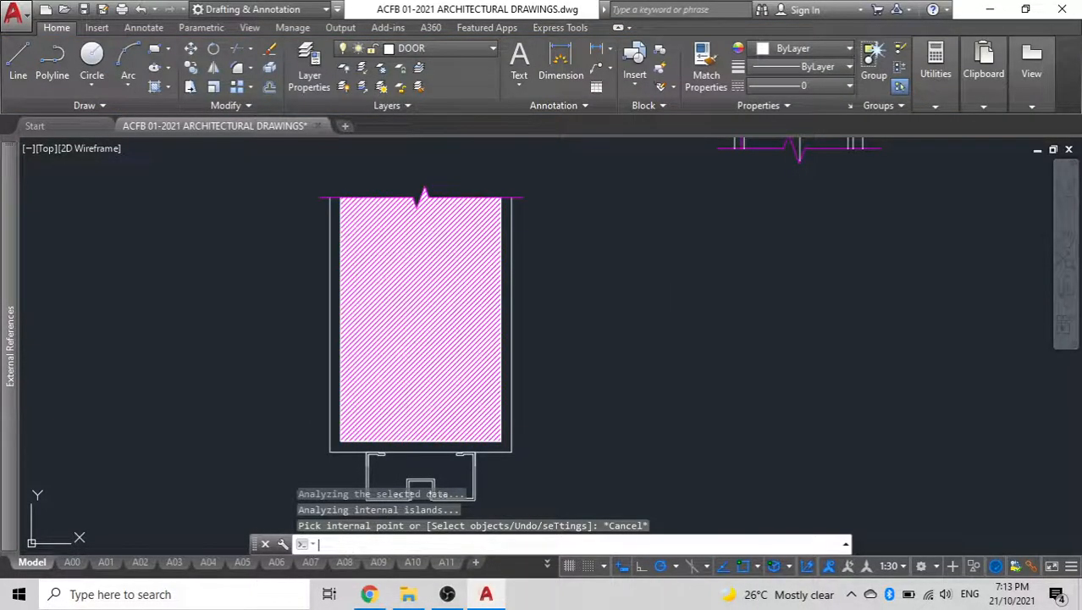
- Hatch the plaster strip between the inner and outer wall outlines with the AR-SAND pattern
key(Return)
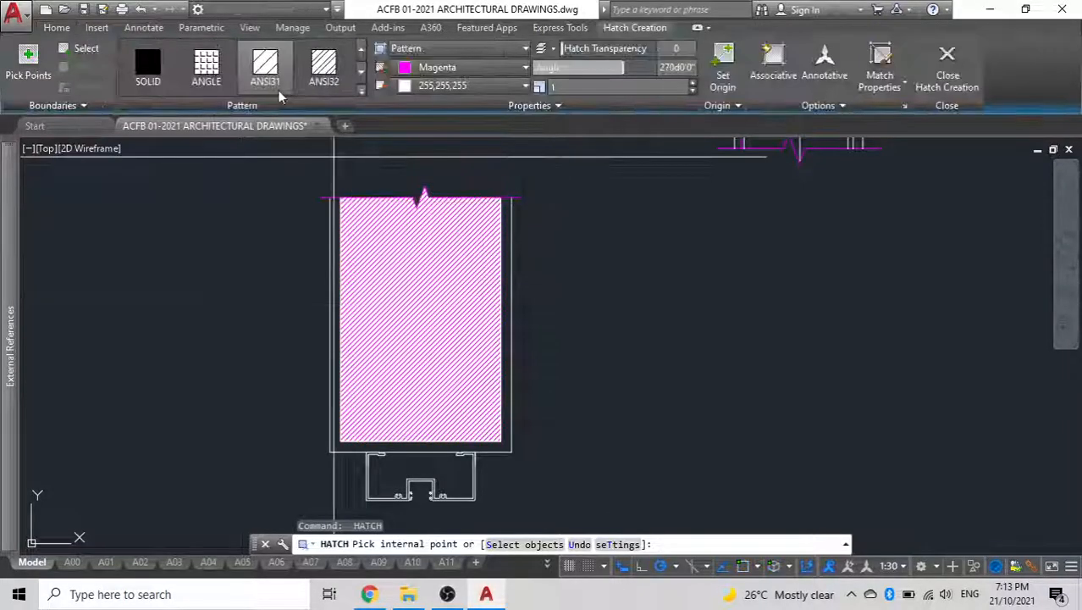
scroll(277, 89, up, 2)
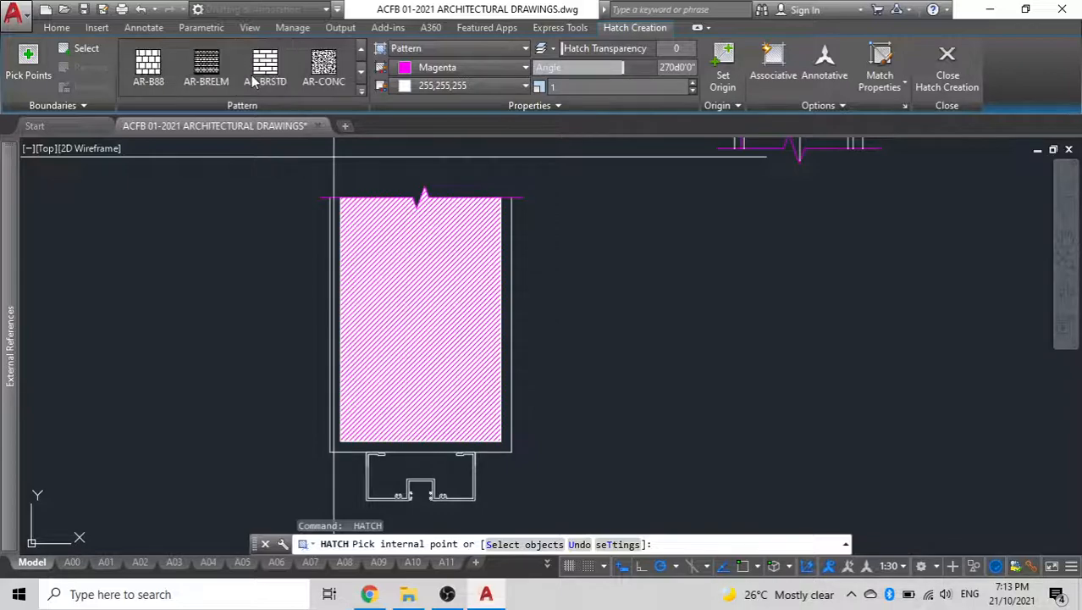
scroll(233, 70, down, 2)
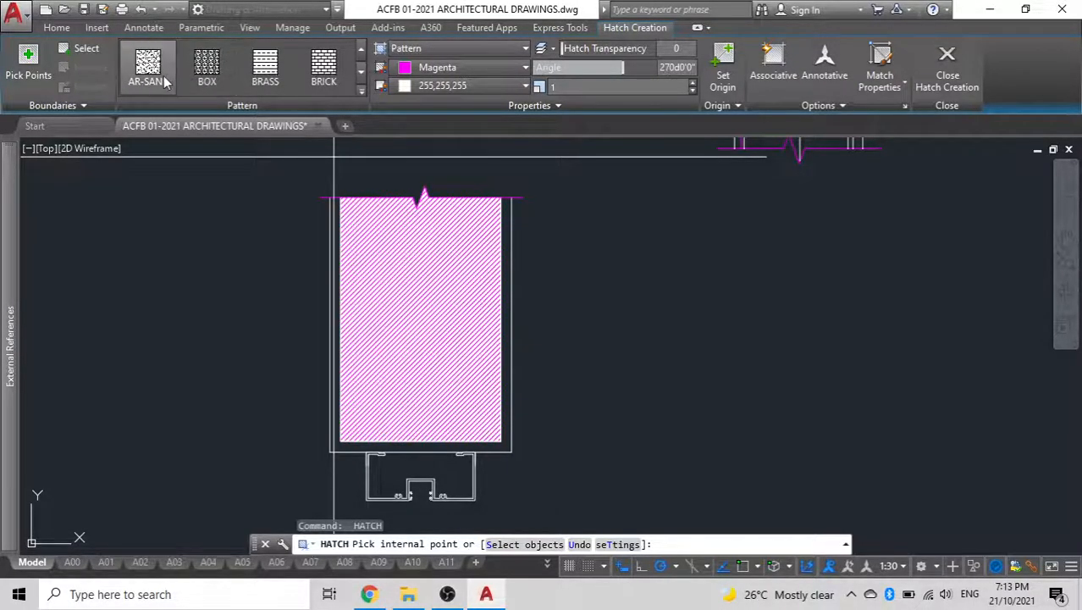
click(158, 71)
scroll(337, 213, up, 4)
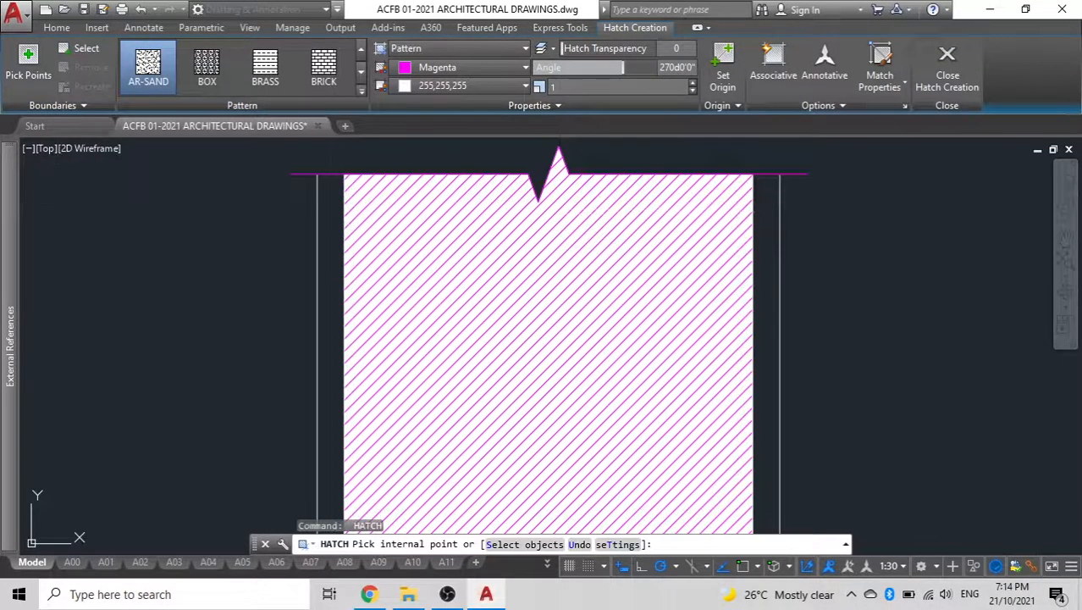
click(332, 212)
key(Escape)
- Set the background colour of the plaster's AR-SAND hatch to None
scroll(297, 234, up, 4)
click(362, 219)
click(368, 216)
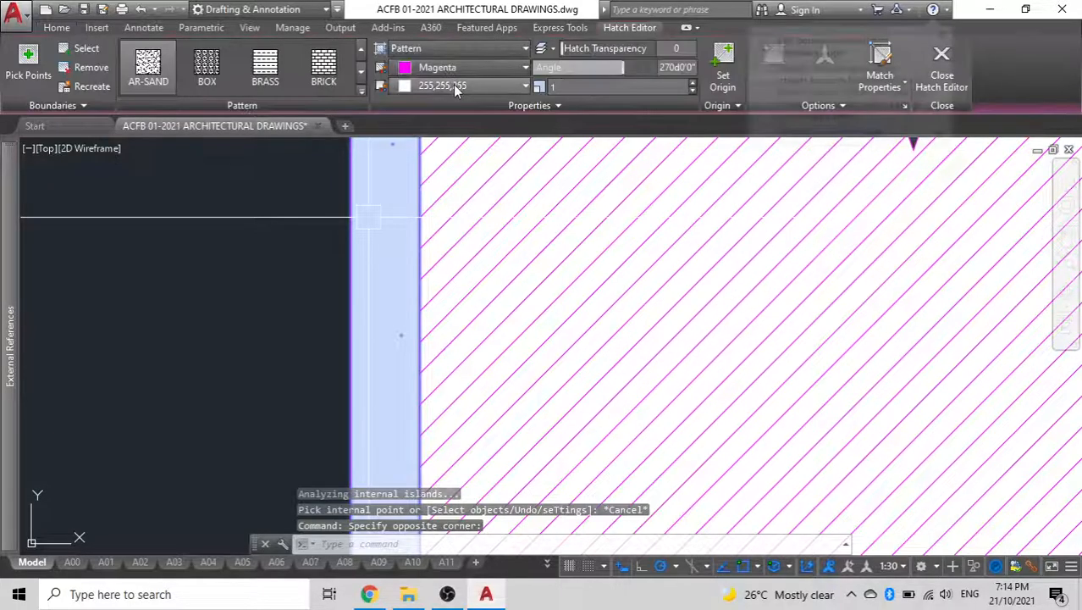
click(449, 85)
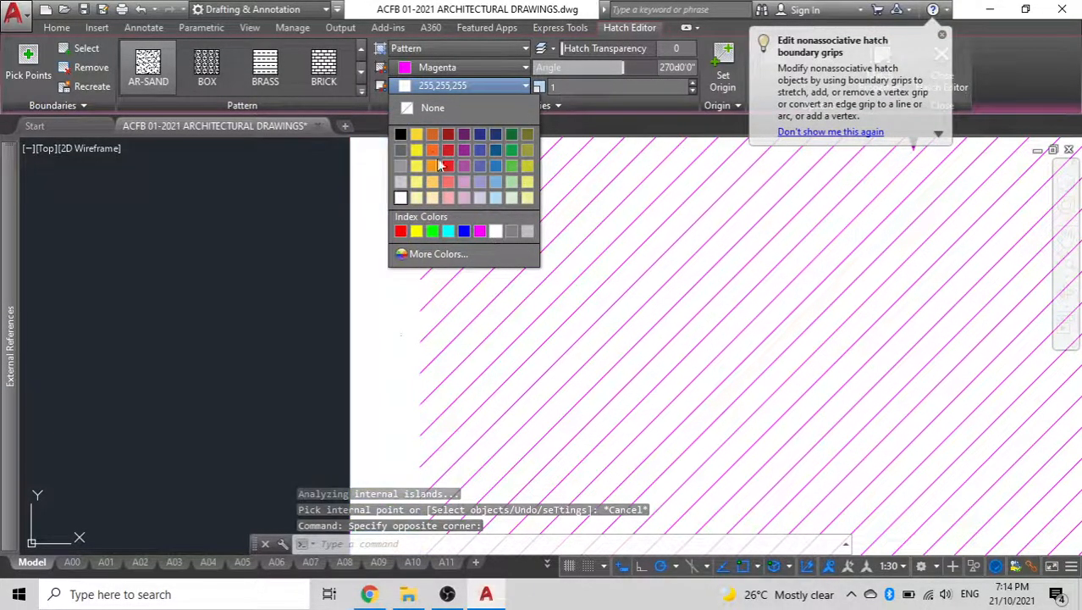
click(433, 107)
- Reduce the pattern scale of the plaster's AR-SAND hatch to make its dots denser
scroll(288, 256, down, 5)
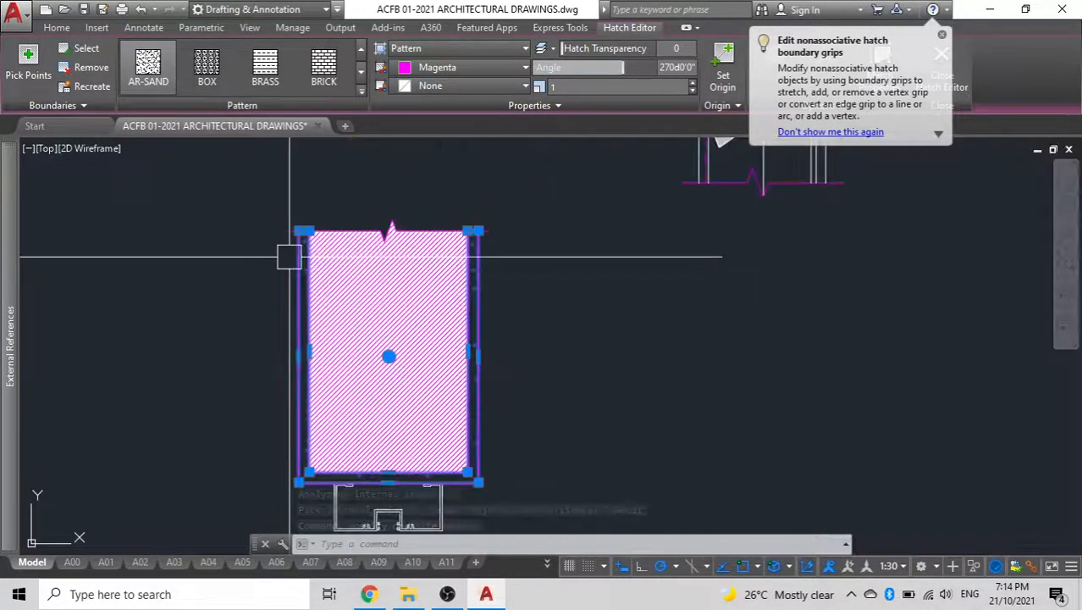
scroll(310, 254, up, 6)
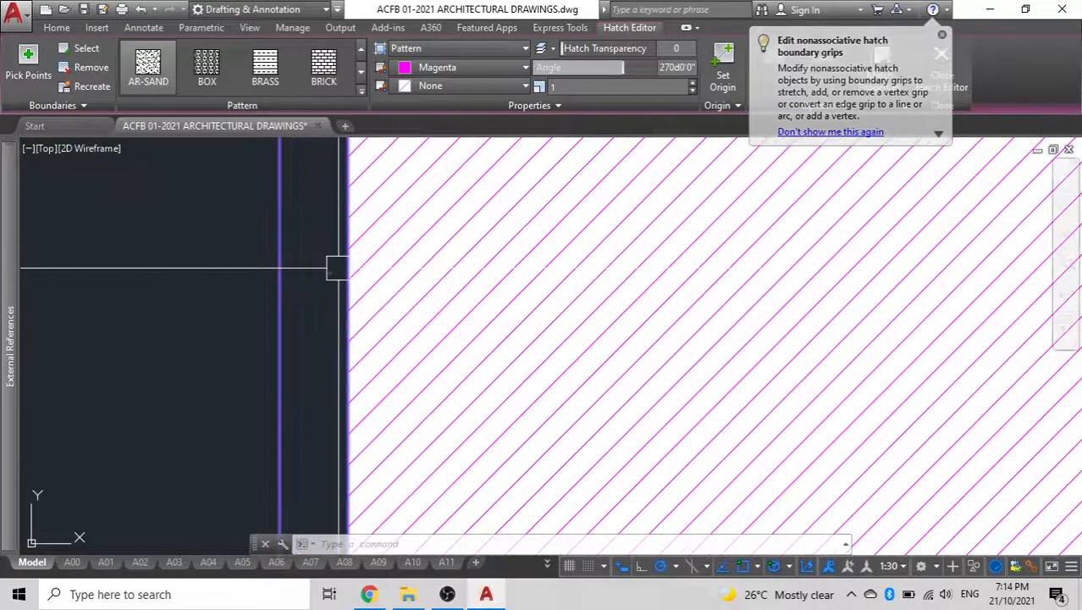
scroll(318, 264, down, 1)
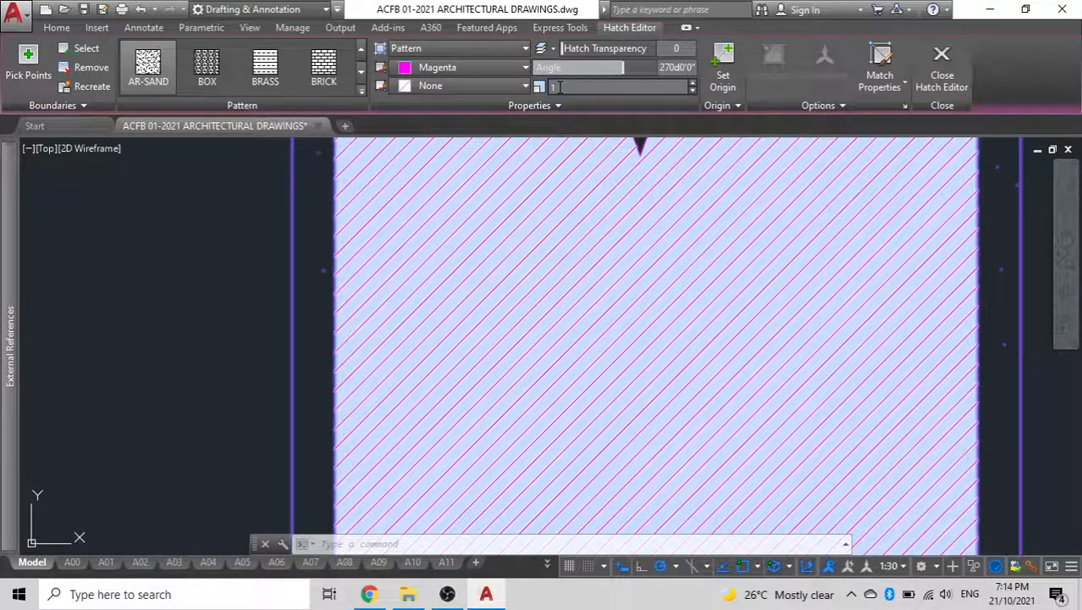
scroll(237, 286, down, 2)
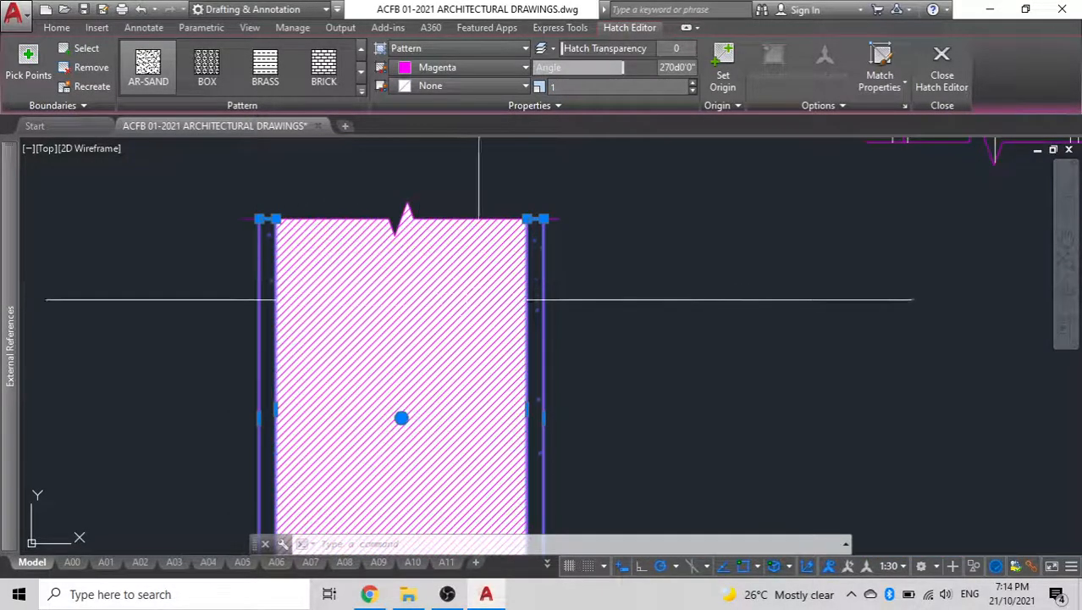
click(597, 87)
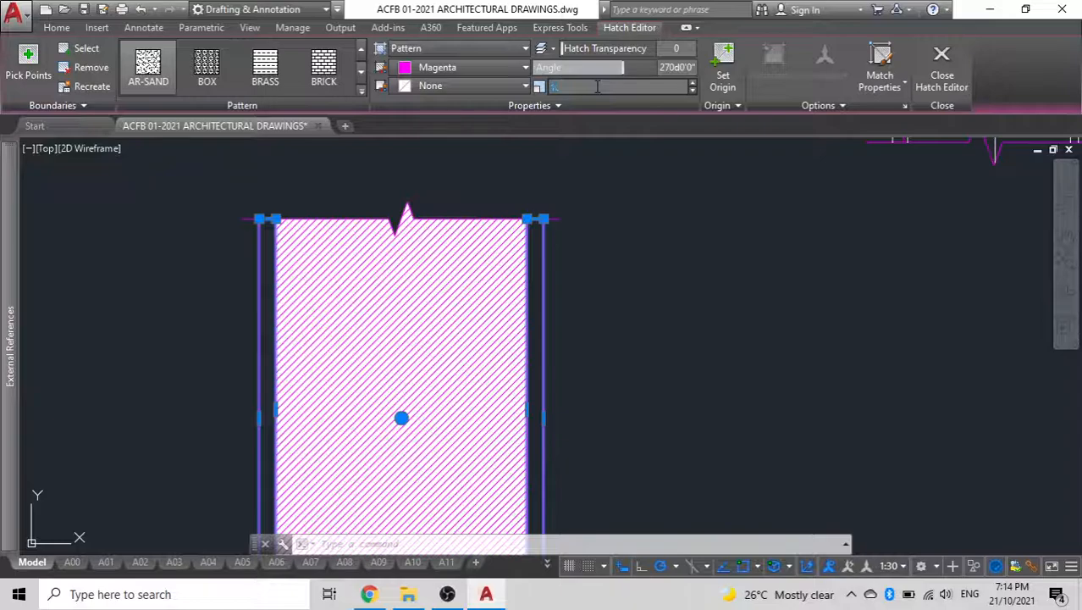
key(Return)
key(Escape)
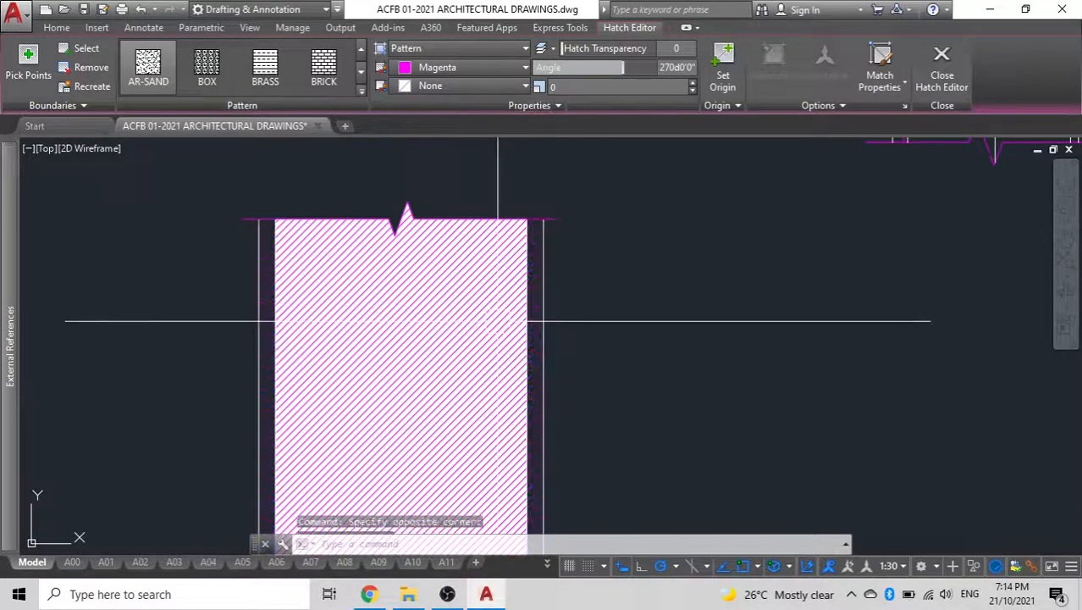
scroll(548, 300, up, 5)
scroll(546, 300, down, 5)
- Set the scale of the wall core's ANSI31 hatch to 5
middle_drag(569, 292, 696, 232)
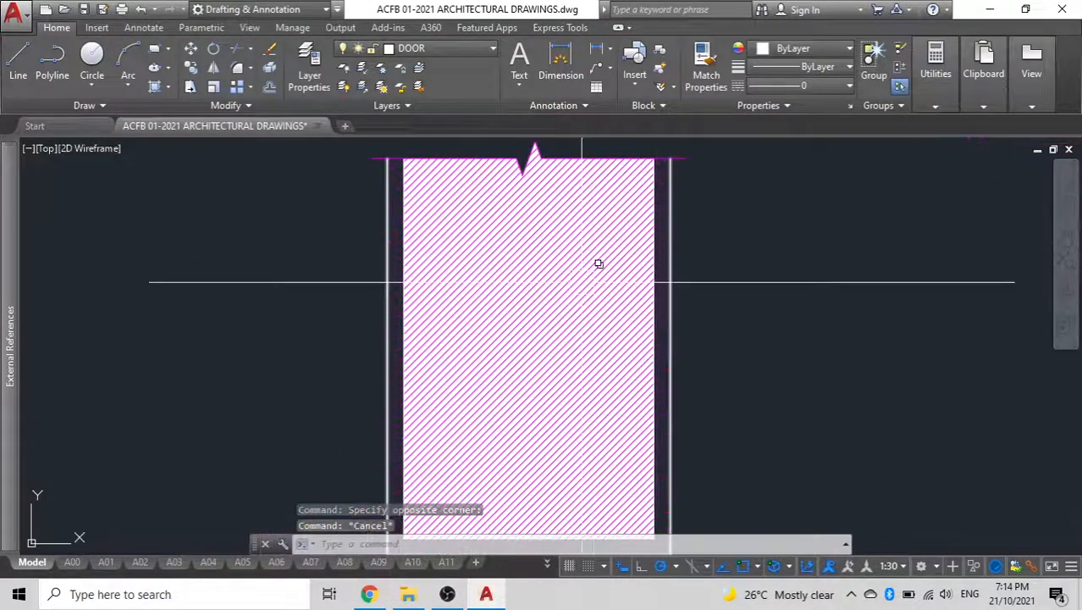
click(581, 282)
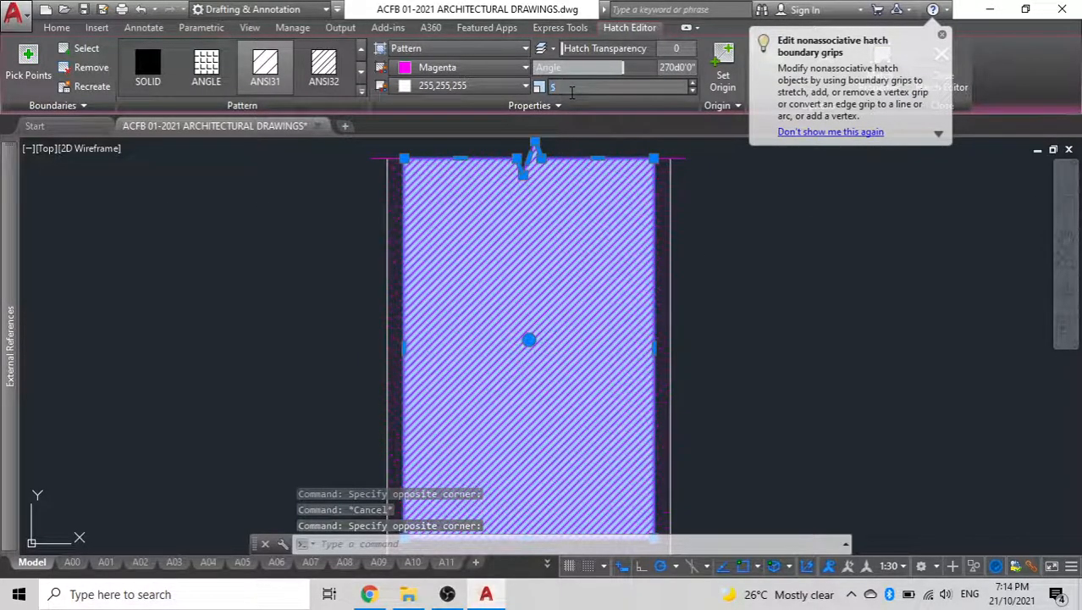
key(Return)
key(Escape)
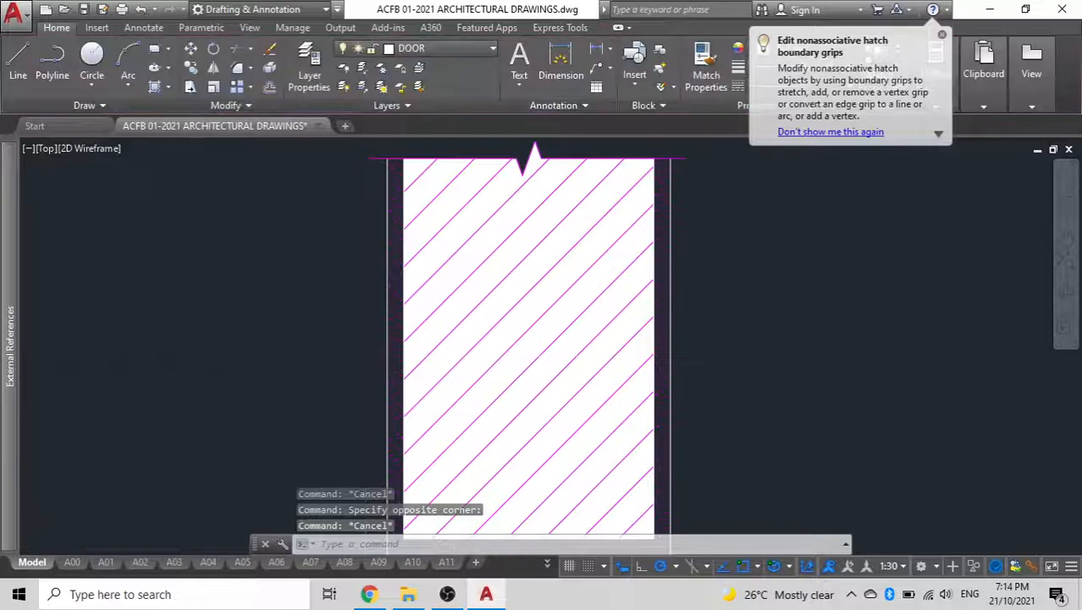
- Add a multiline text reading "outside" above the break line of the new wall section
scroll(343, 357, down, 4)
mouse_move(514, 292)
middle_down()
mouse_move(407, 546)
mouse_move(414, 608)
mouse_move(405, 603)
middle_up()
scroll(583, 278, down, 3)
scroll(515, 382, up, 5)
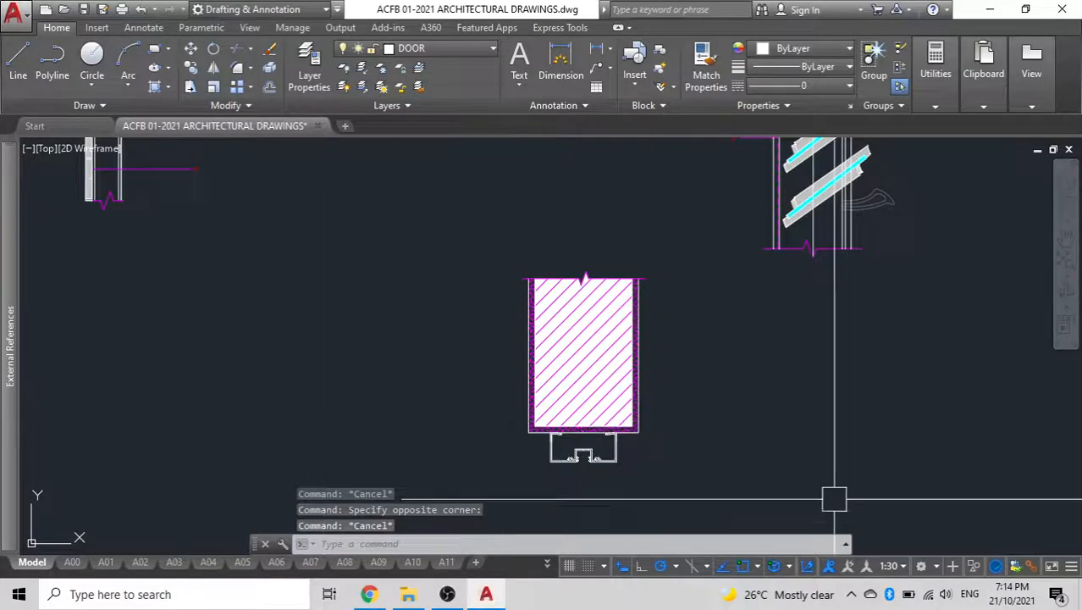
mouse_move(585, 249)
middle_down()
mouse_move(564, 294)
mouse_move(443, 446)
middle_up()
middle_drag(534, 247, 518, 365)
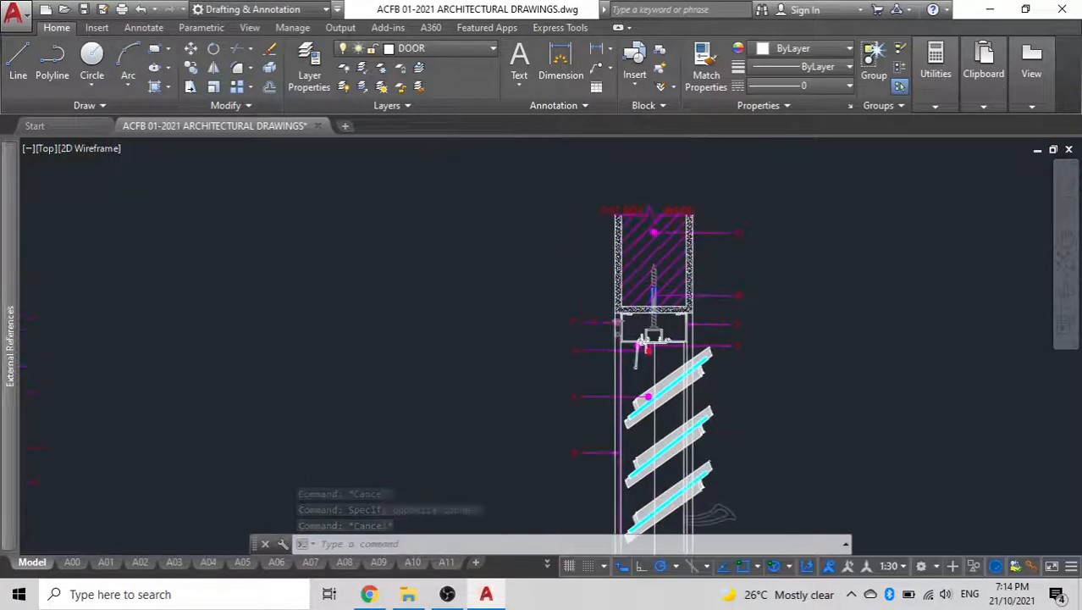
click(520, 60)
middle_drag(367, 507, 457, 282)
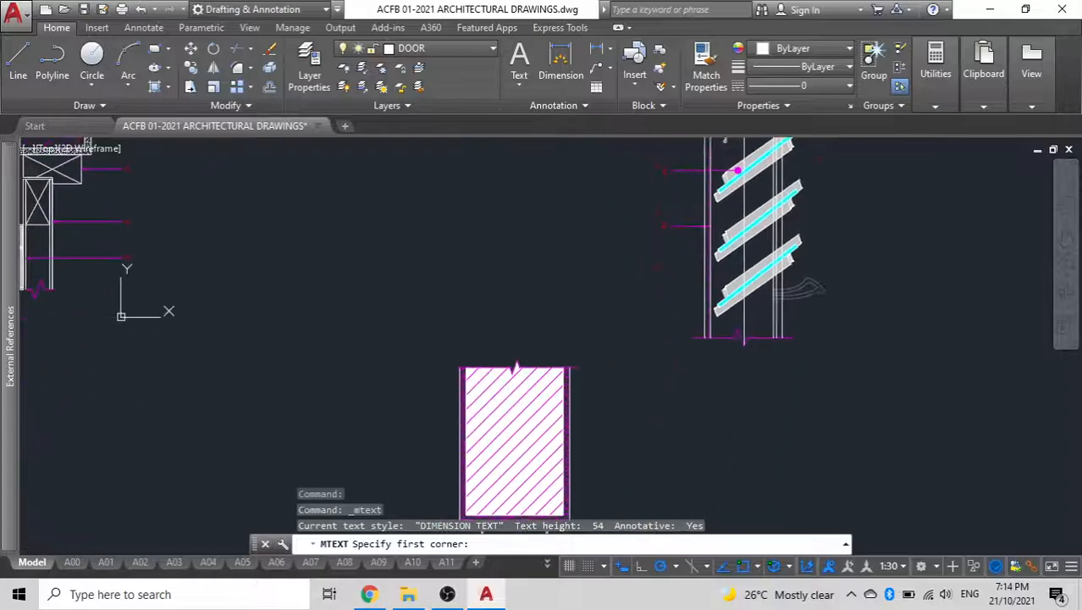
scroll(447, 310, up, 5)
click(382, 269)
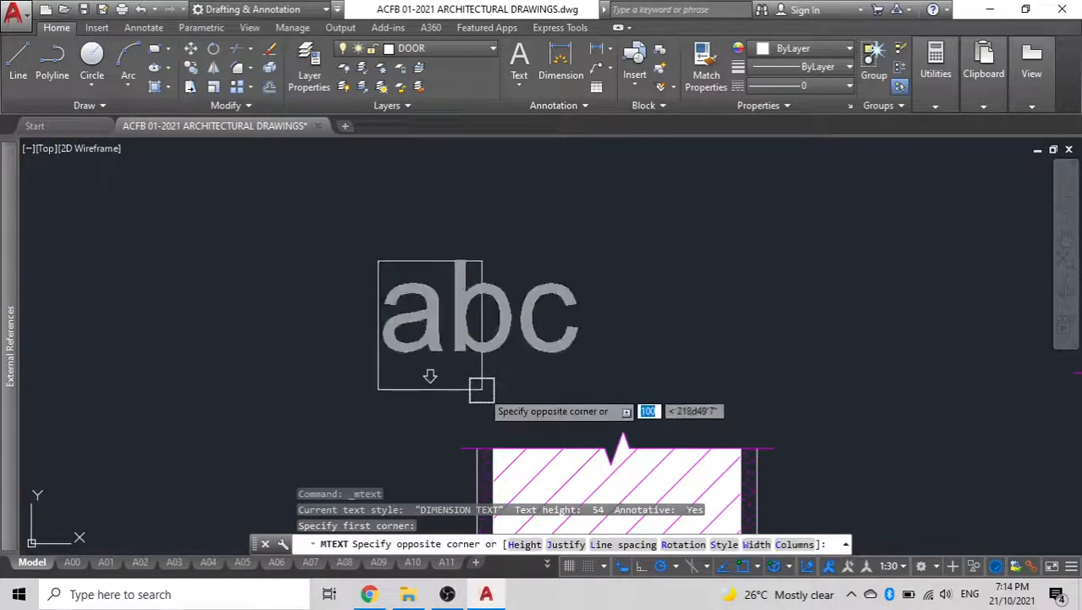
click(484, 386)
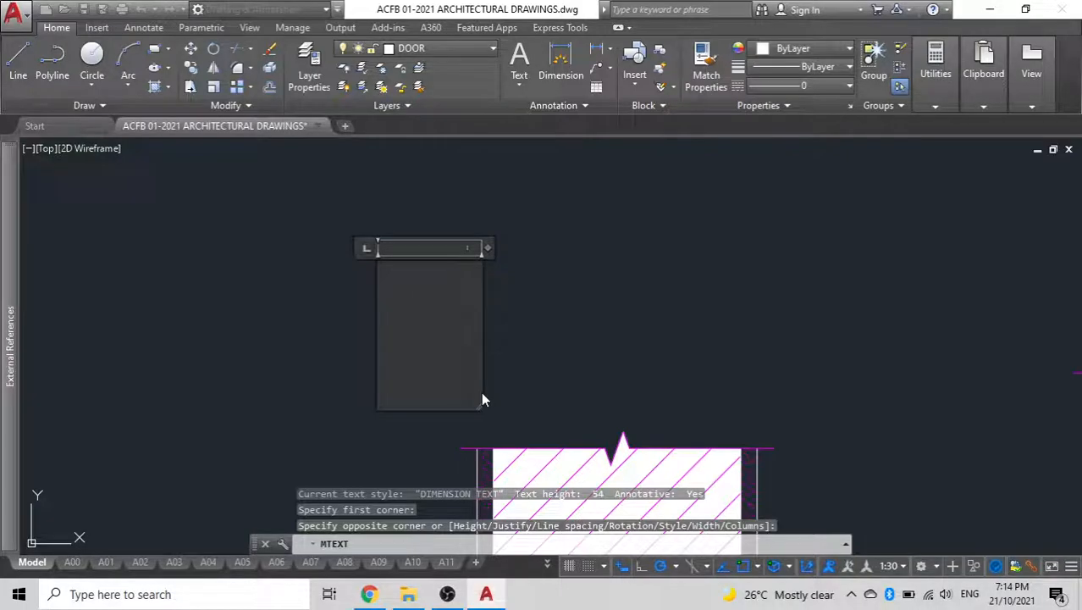
text(outside)
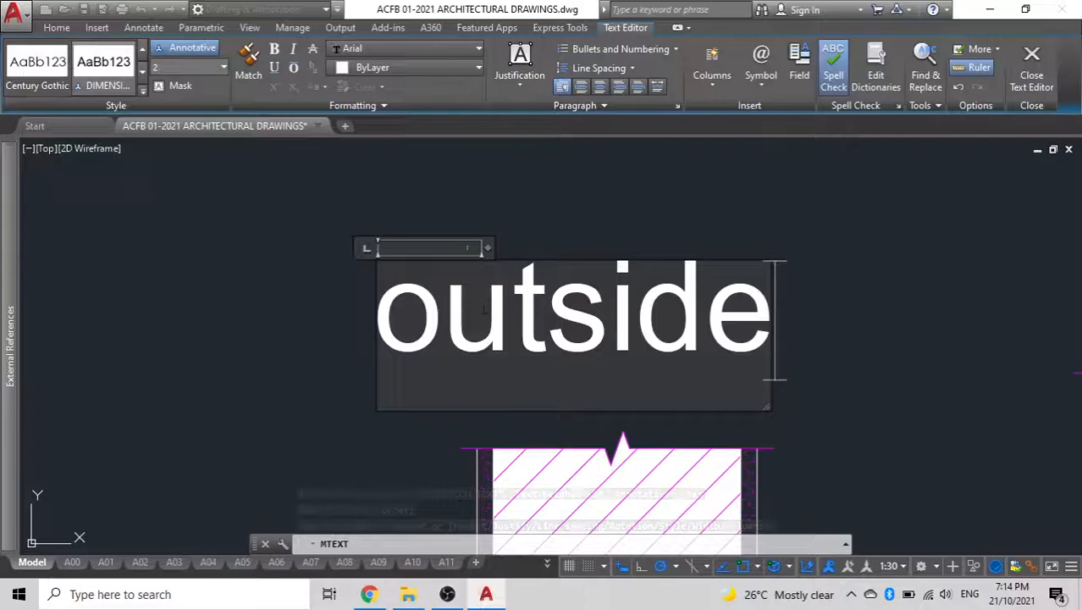
- Convert the whole "outside" text to uppercase and finish editing it
key(ctrl+a)
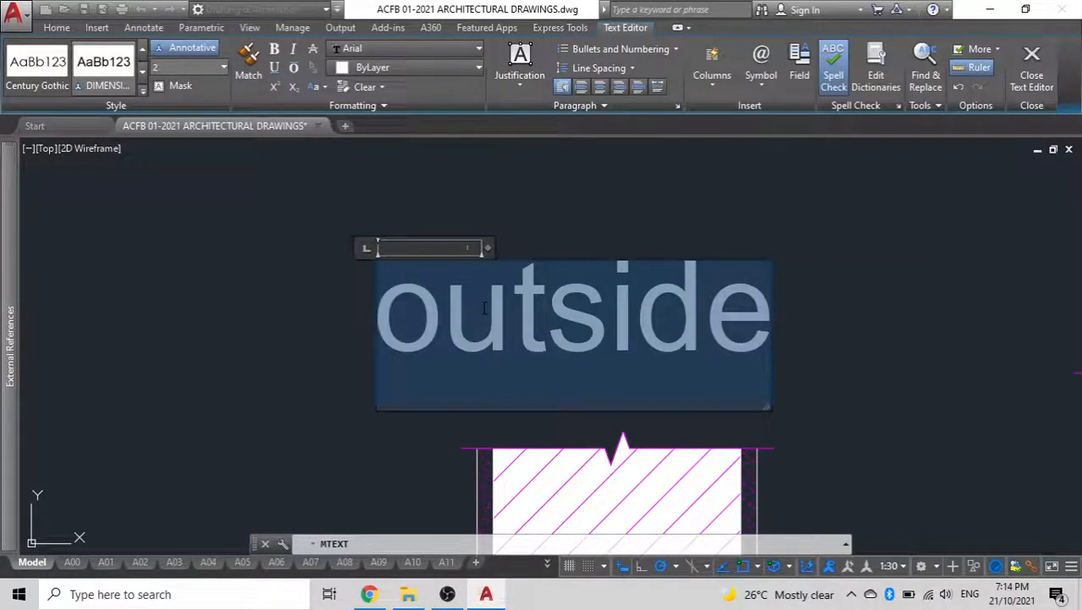
key(ctrl+shift+u)
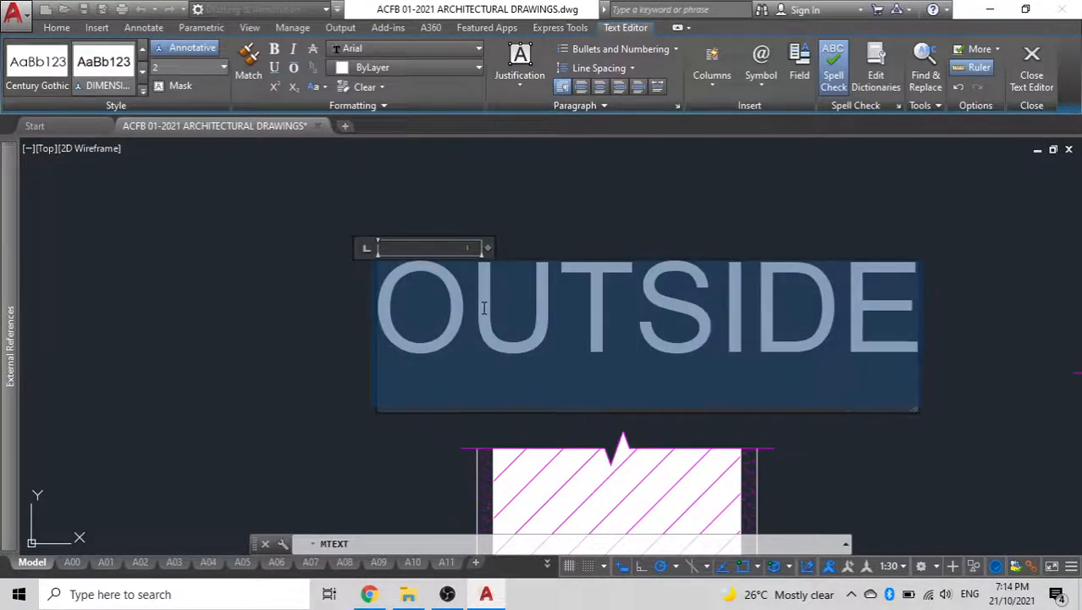
double_click(486, 246)
click(493, 232)
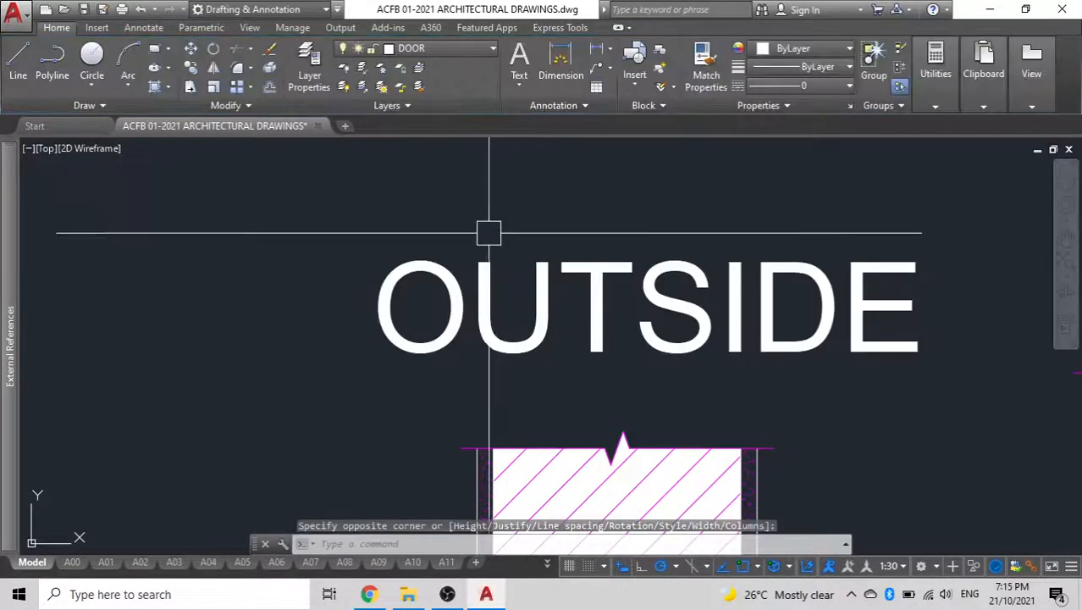
- Open the properties of the wall leader in the existing louvre window detail and examine its layer and annotative scale
scroll(526, 373, down, 5)
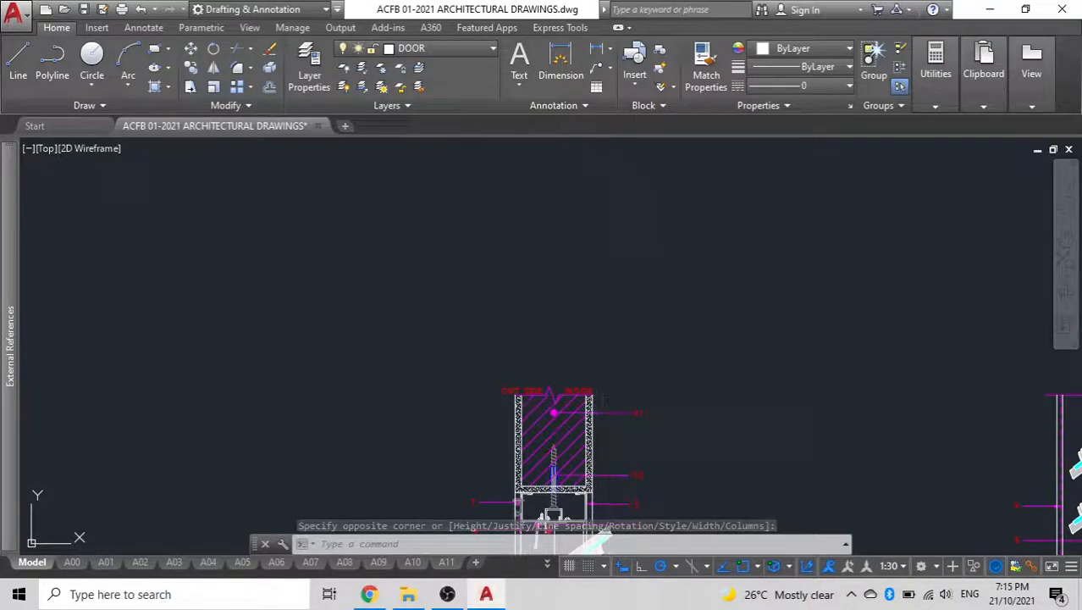
click(554, 412)
text(p)
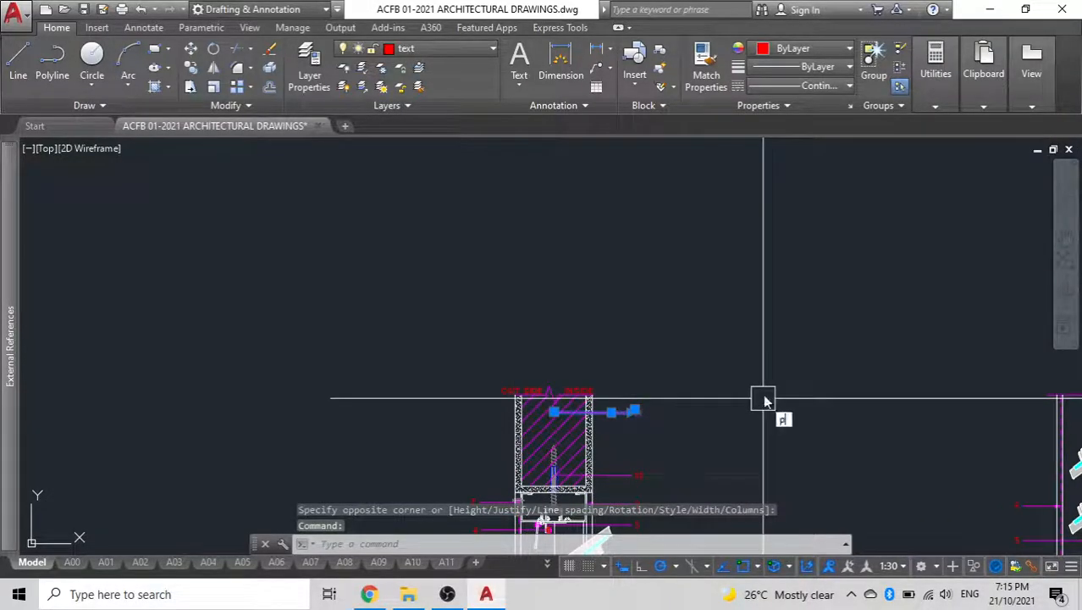
text(r)
key(Return)
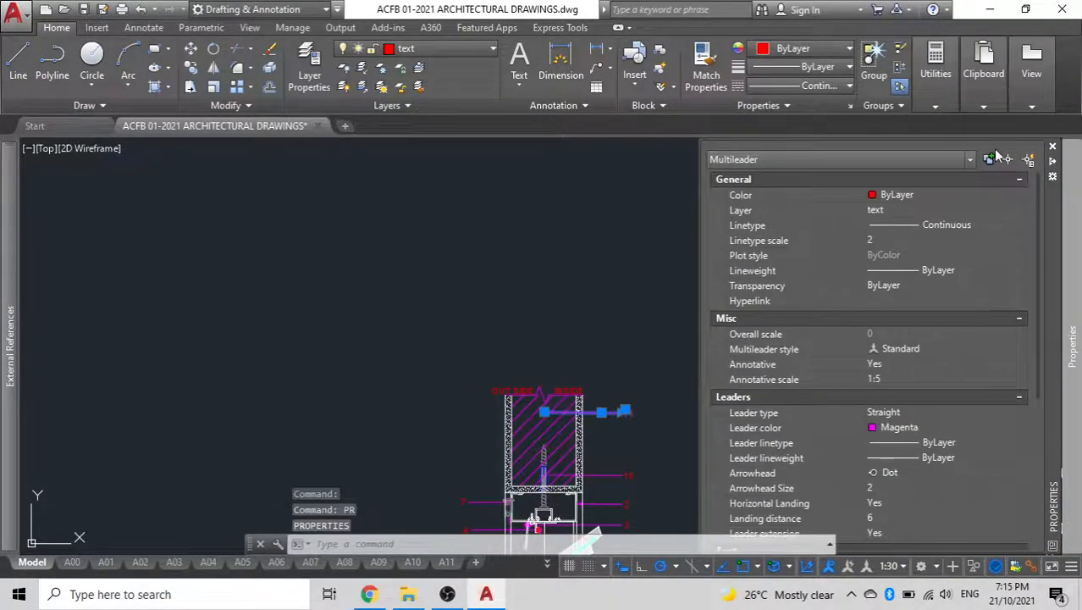
scroll(913, 419, down, 2)
scroll(884, 222, up, 2)
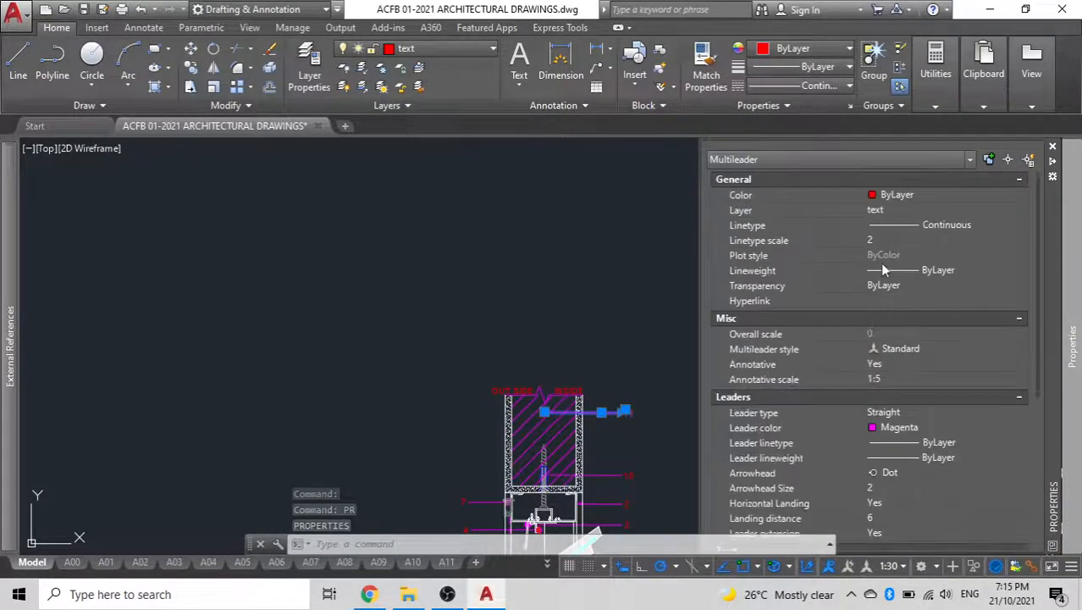
click(1053, 161)
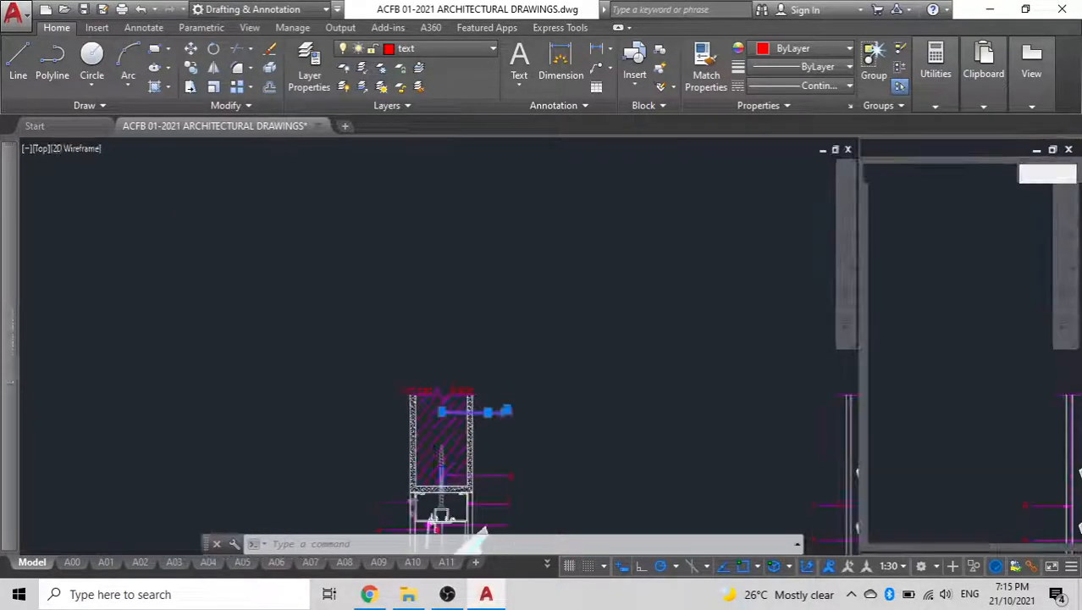
scroll(631, 199, down, 3)
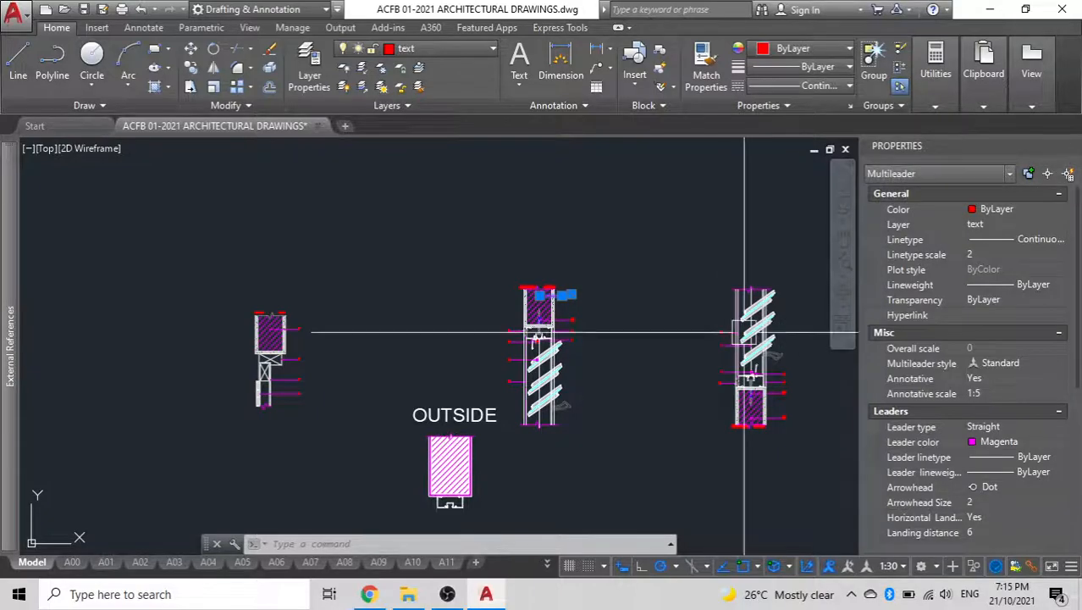
scroll(448, 432, up, 6)
scroll(448, 432, up, 2)
key(Escape)
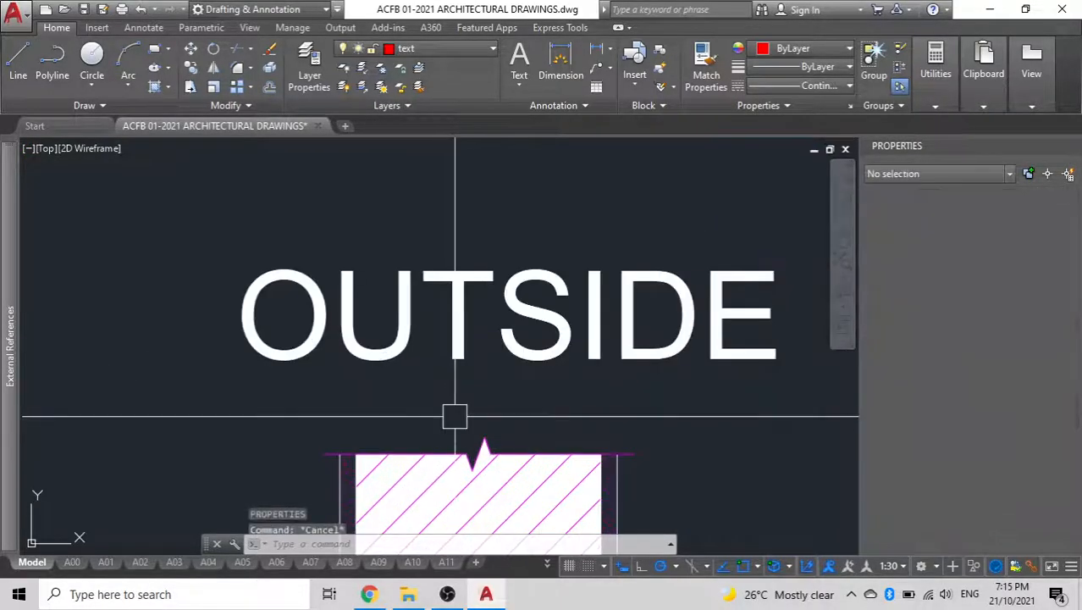
- Add the annotative scale 1:5 to the OUTSIDE text and remove its other scale
click(481, 302)
click(251, 264)
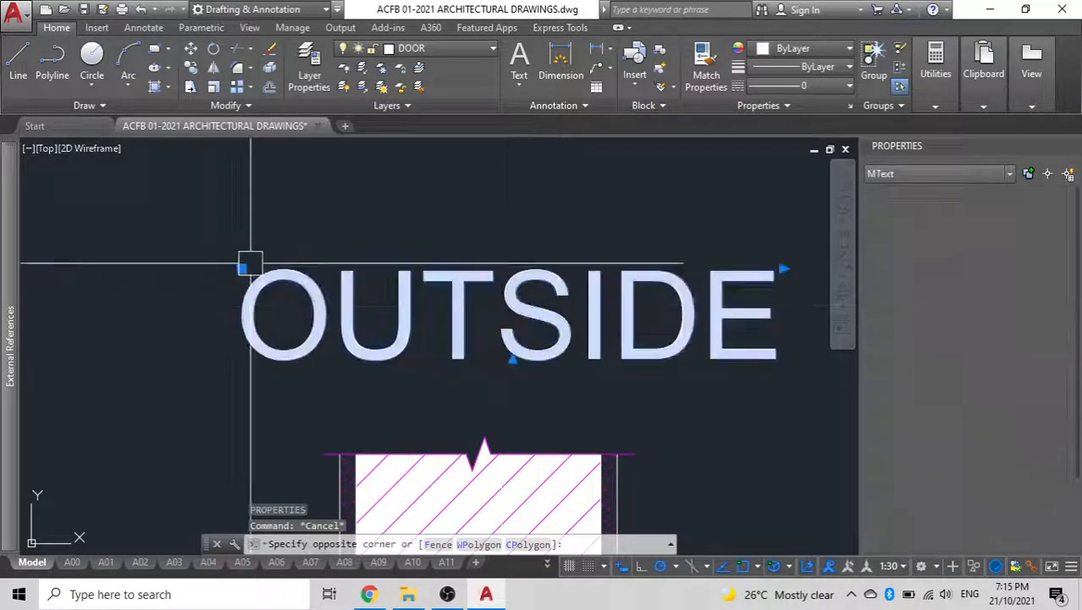
click(1008, 427)
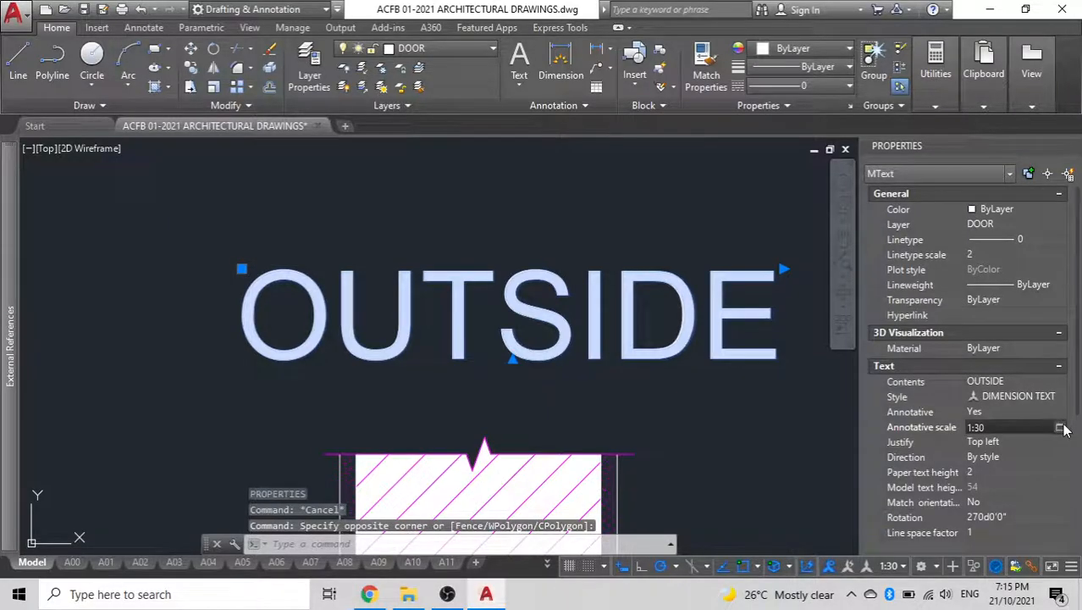
click(1061, 428)
click(991, 289)
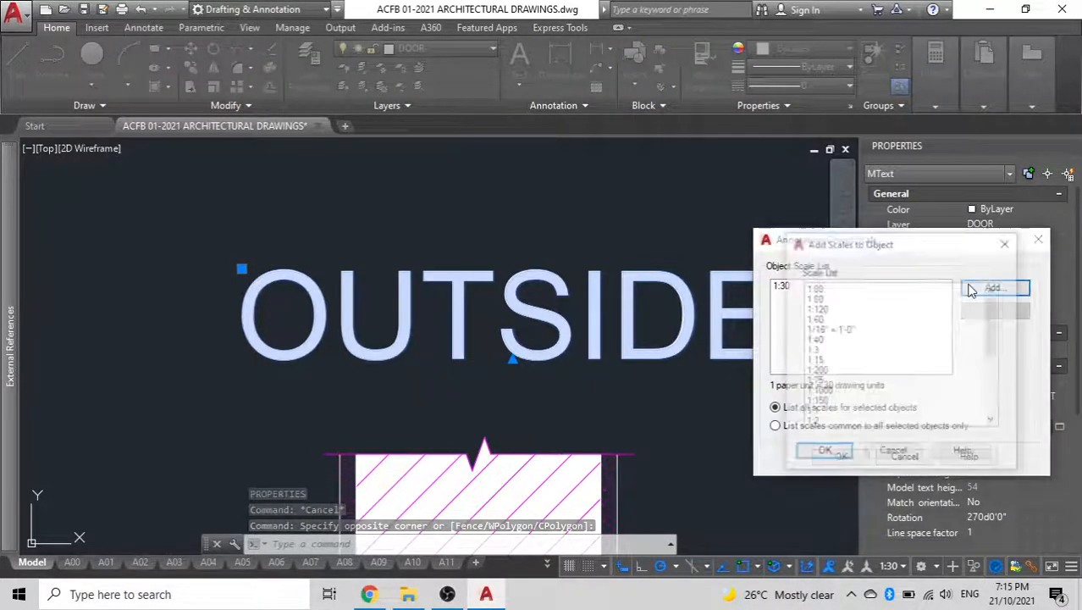
scroll(857, 357, down, 5)
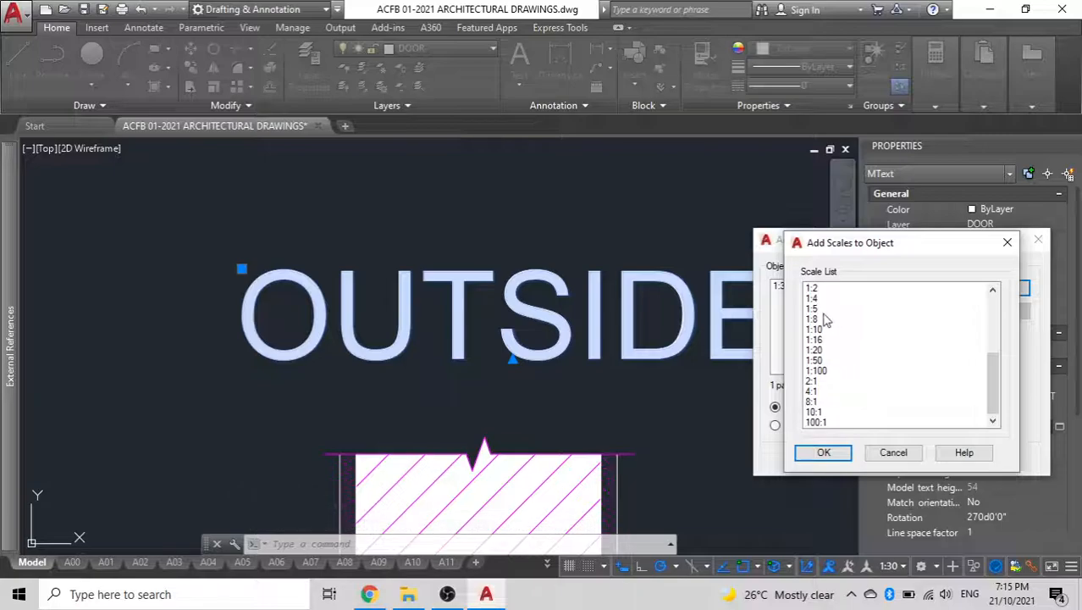
click(822, 454)
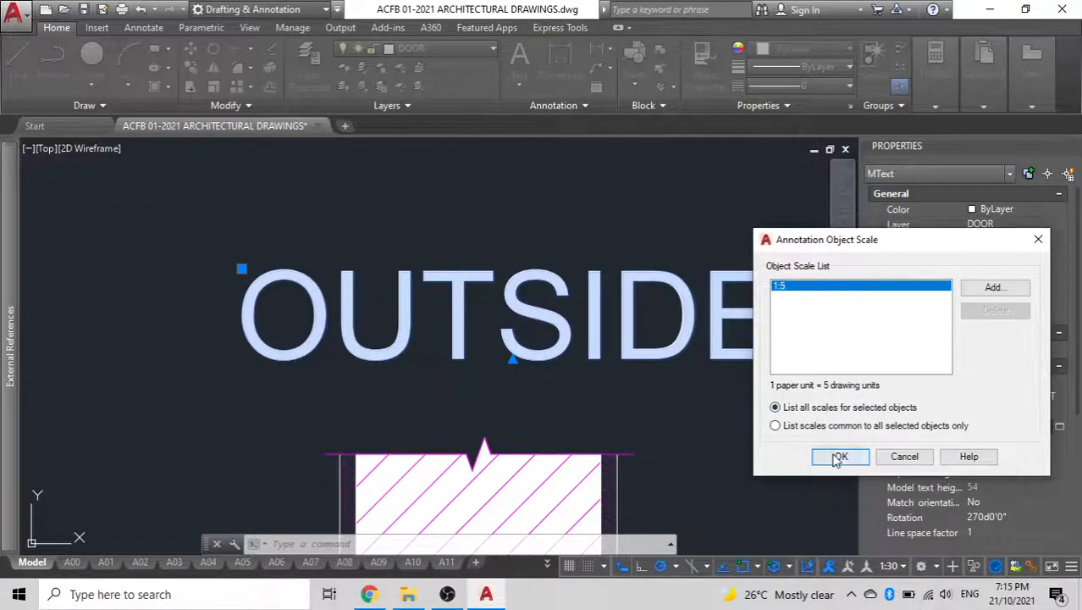
click(839, 458)
- Move the OUTSIDE text to just above the left end of the wall's break line
middle_drag(379, 369, 573, 281)
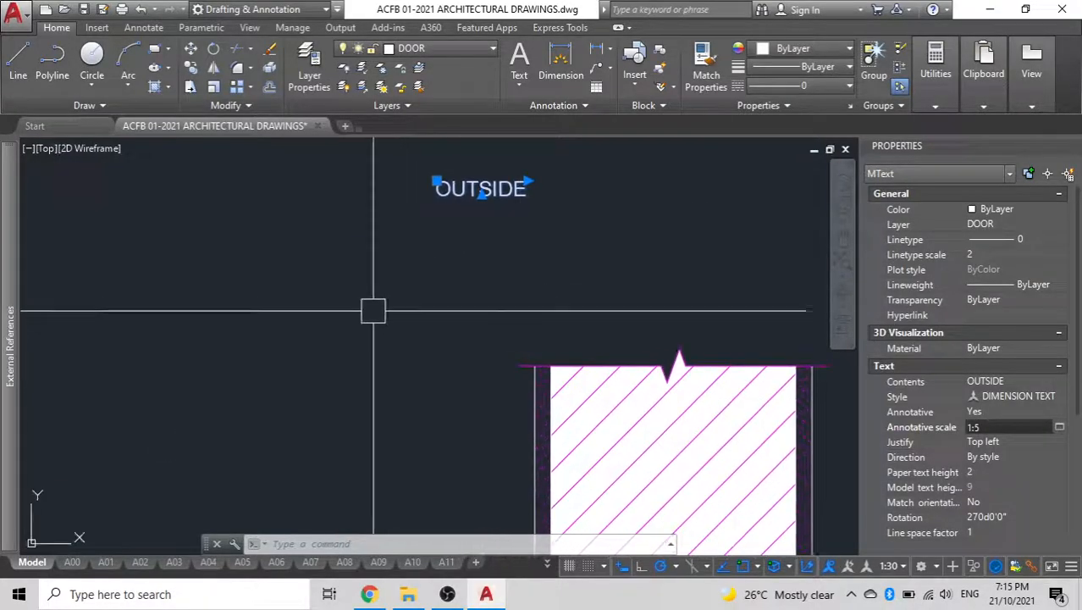
text(m)
key(Return)
click(173, 213)
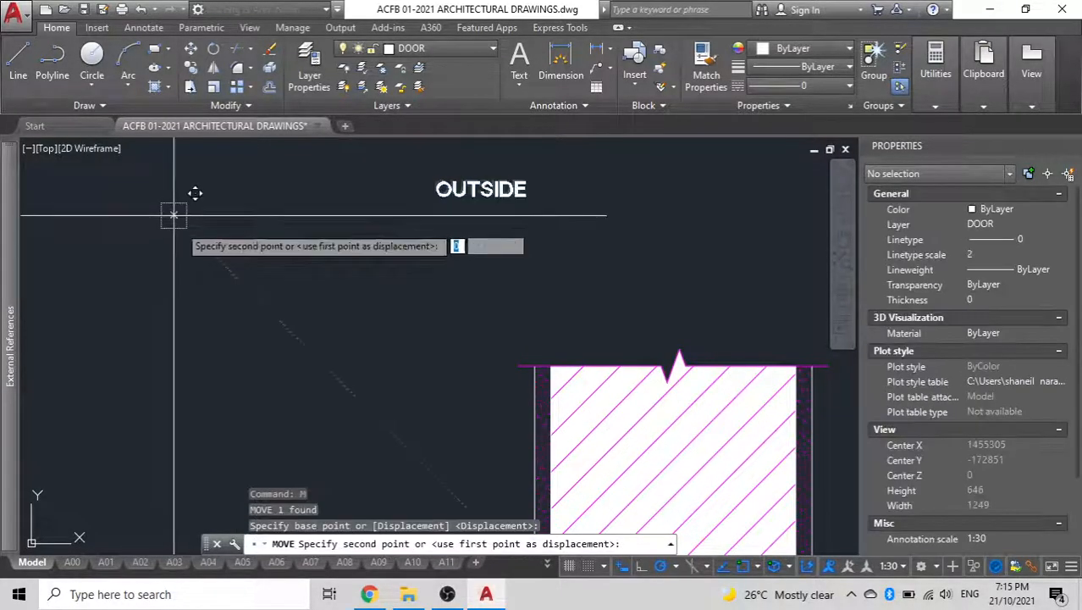
key(Escape)
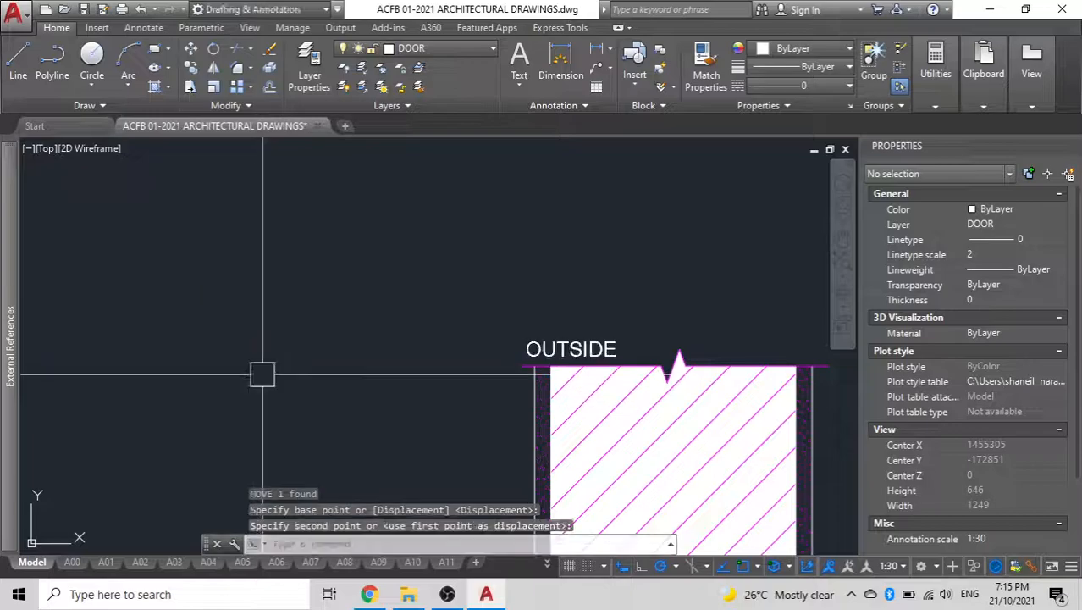
- Mirror the OUTSIDE text about the vertical line through the midpoint of the break line's ends, keeping the original
text(mi)
key(Return)
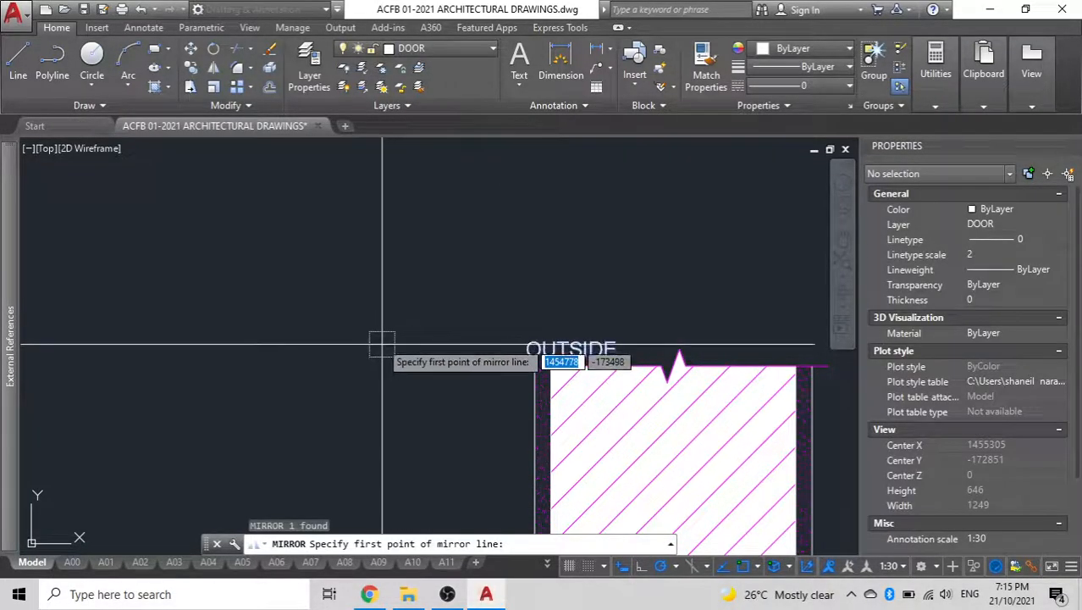
text(m2p)
key(Return)
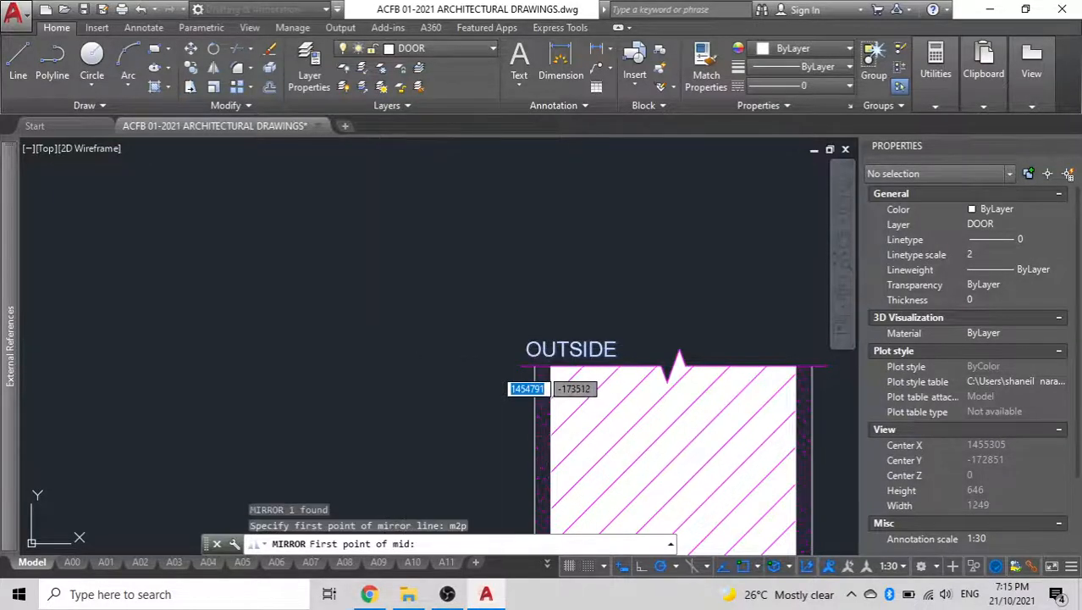
scroll(381, 360, up, 4)
click(369, 374)
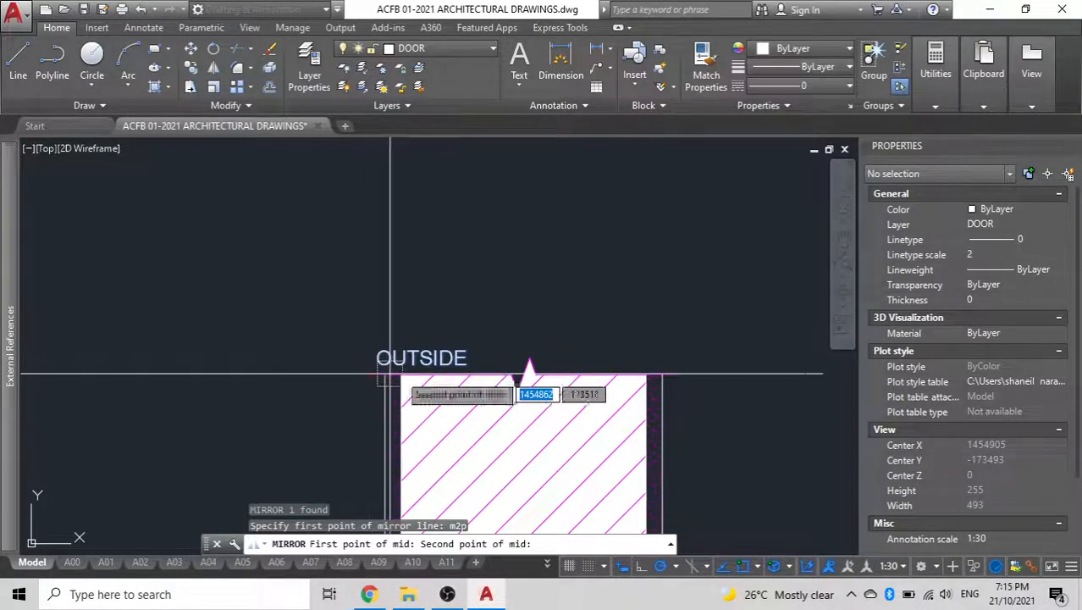
click(678, 374)
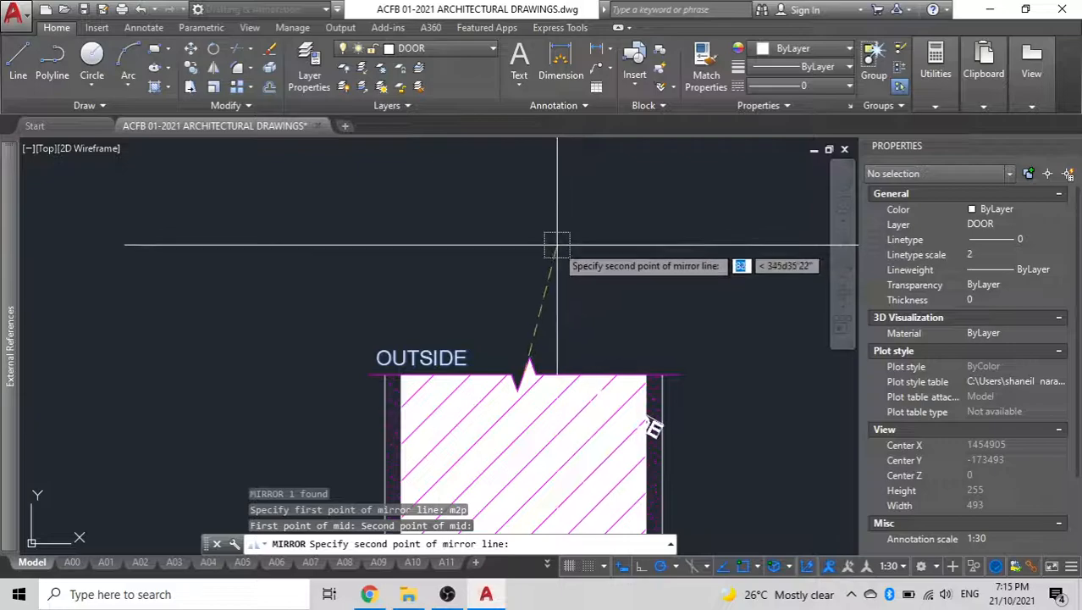
click(524, 244)
text(n)
key(Return)
- Put both OUTSIDE labels on the text layer
click(603, 350)
click(417, 353)
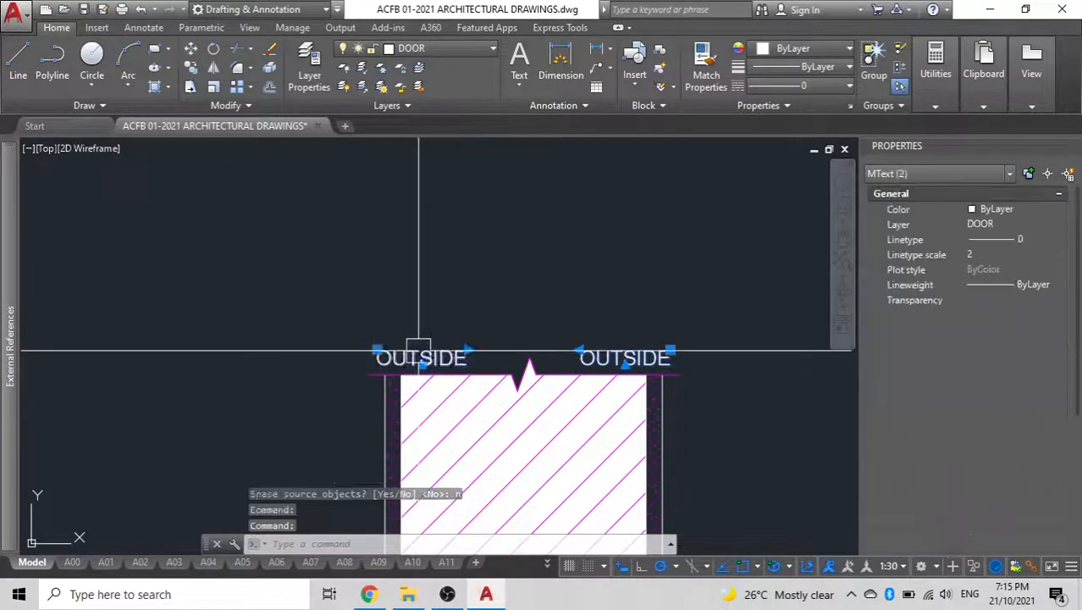
click(494, 49)
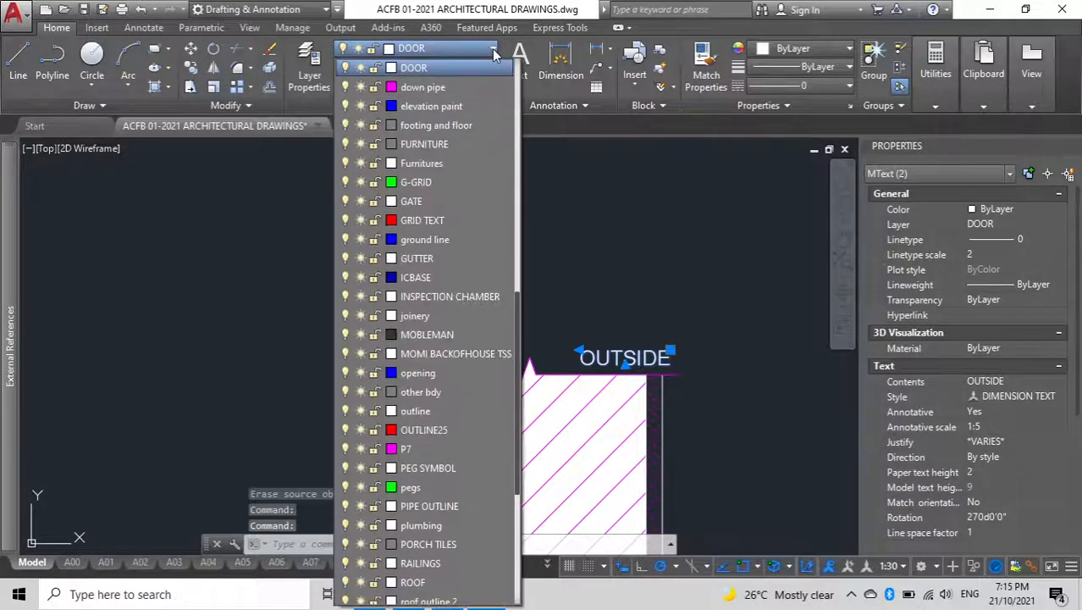
scroll(478, 326, down, 4)
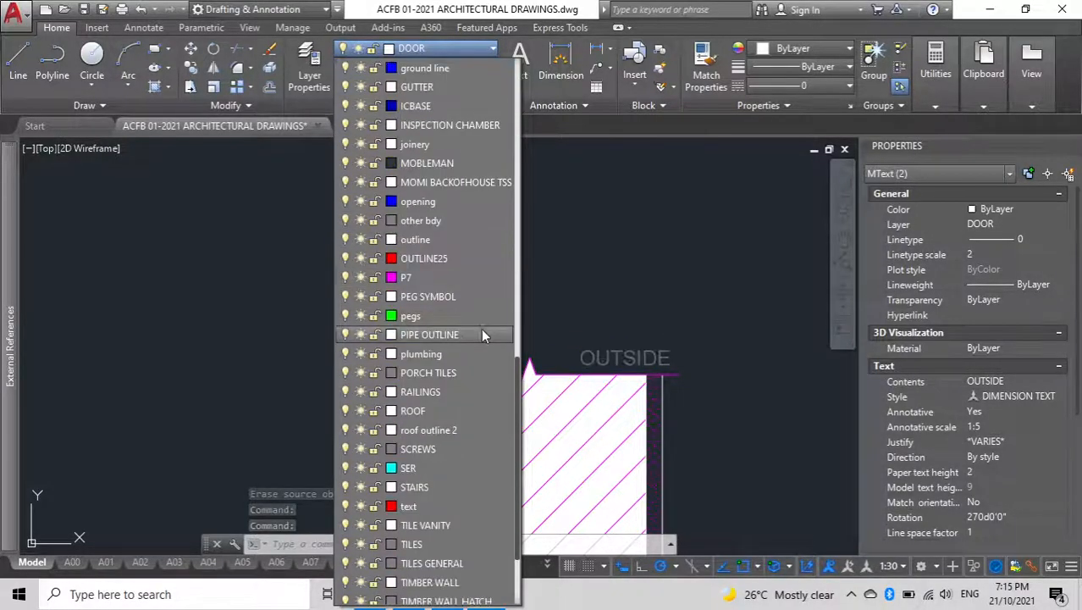
scroll(471, 344, down, 1)
click(432, 391)
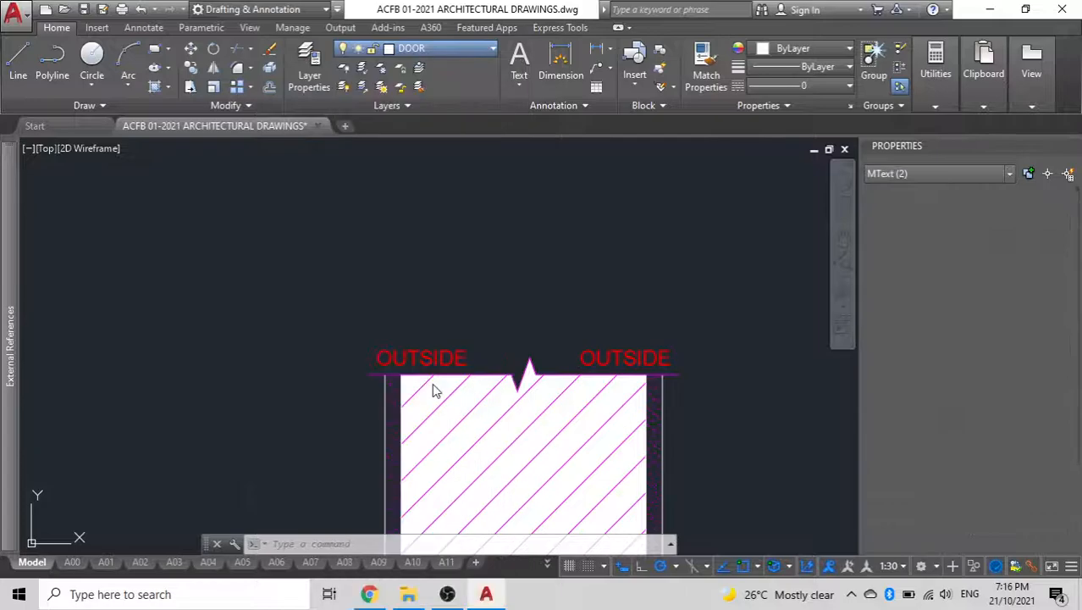
key(Escape)
- Change the wording of the mirrored label at the break line's right end to INSIDE
click(603, 345)
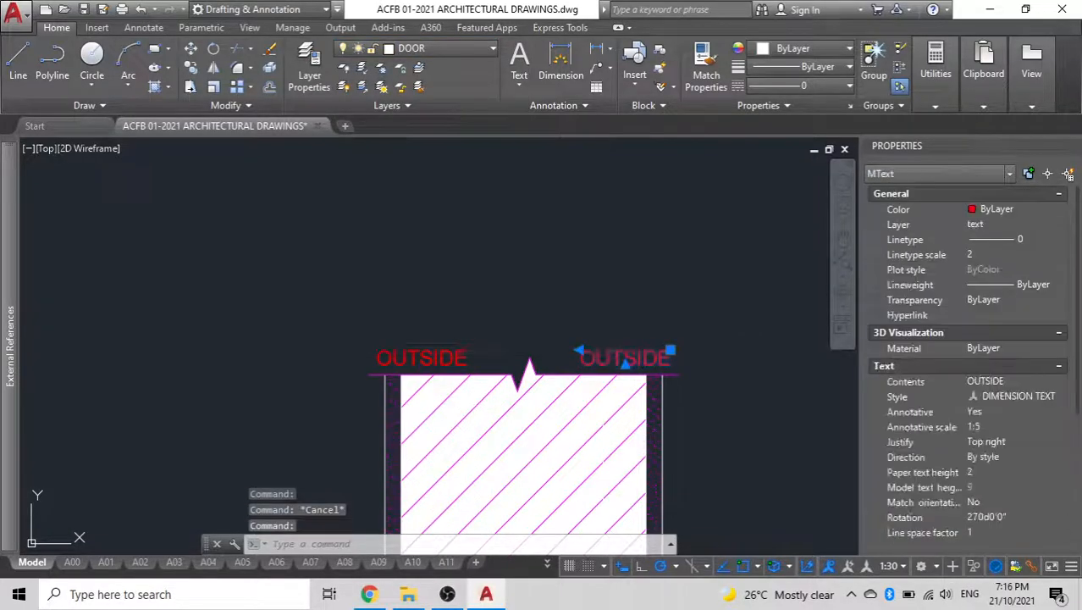
double_click(602, 355)
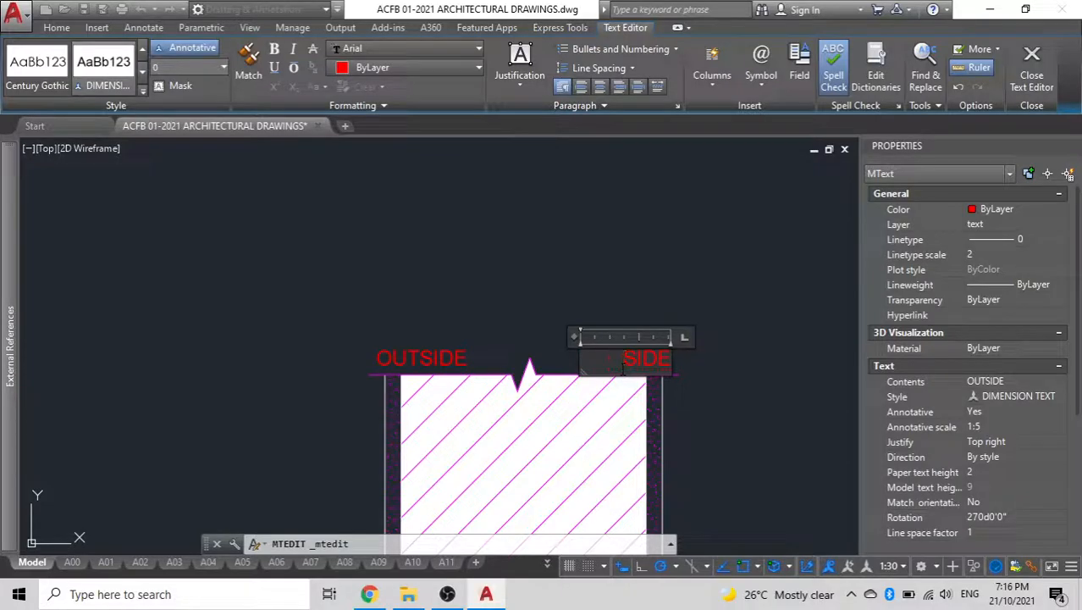
key(BackSpace)
key(BackSpace)
text(IN)
click(639, 259)
scroll(425, 354, down, 4)
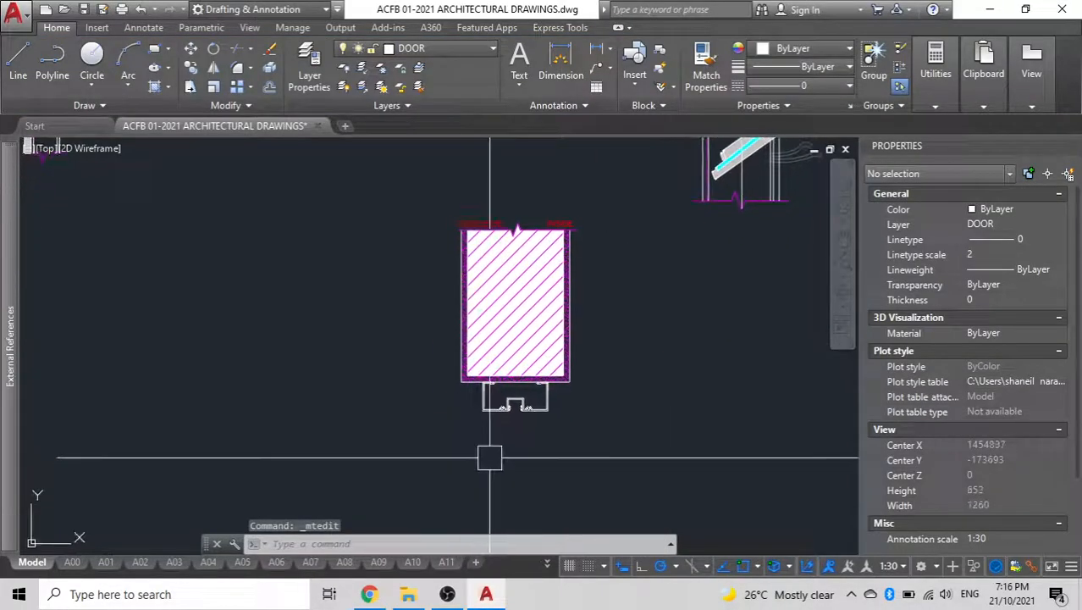
- Draw a horizontal construction line through the lower left corner of the plastered wall
mouse_move(533, 431)
middle_down()
mouse_move(509, 515)
mouse_move(457, 598)
middle_up()
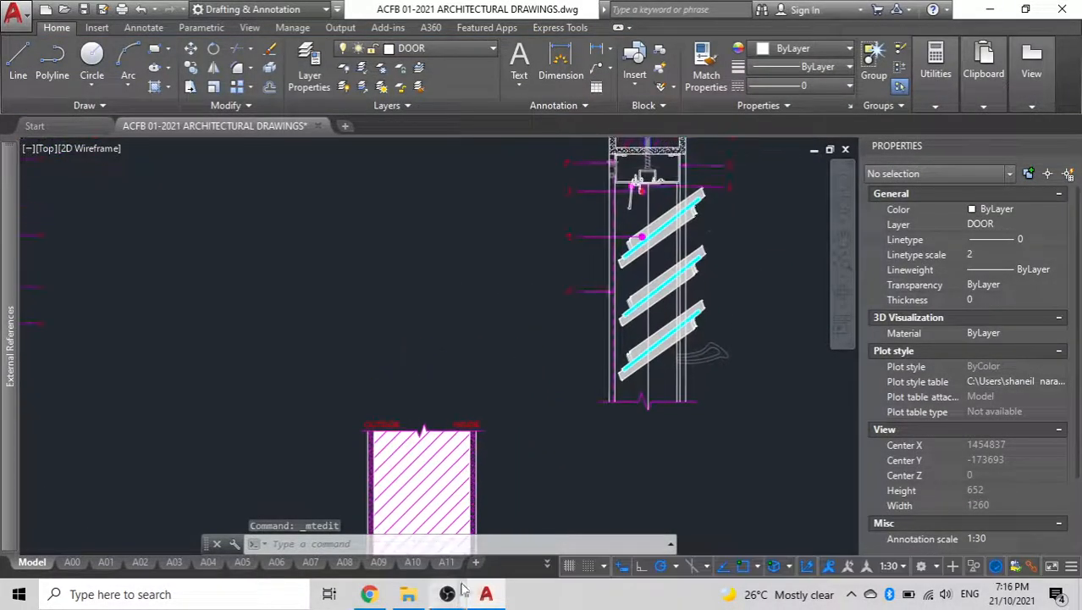
middle_drag(371, 380, 408, 186)
scroll(403, 405, up, 4)
scroll(403, 406, down, 4)
middle_drag(403, 404, 404, 268)
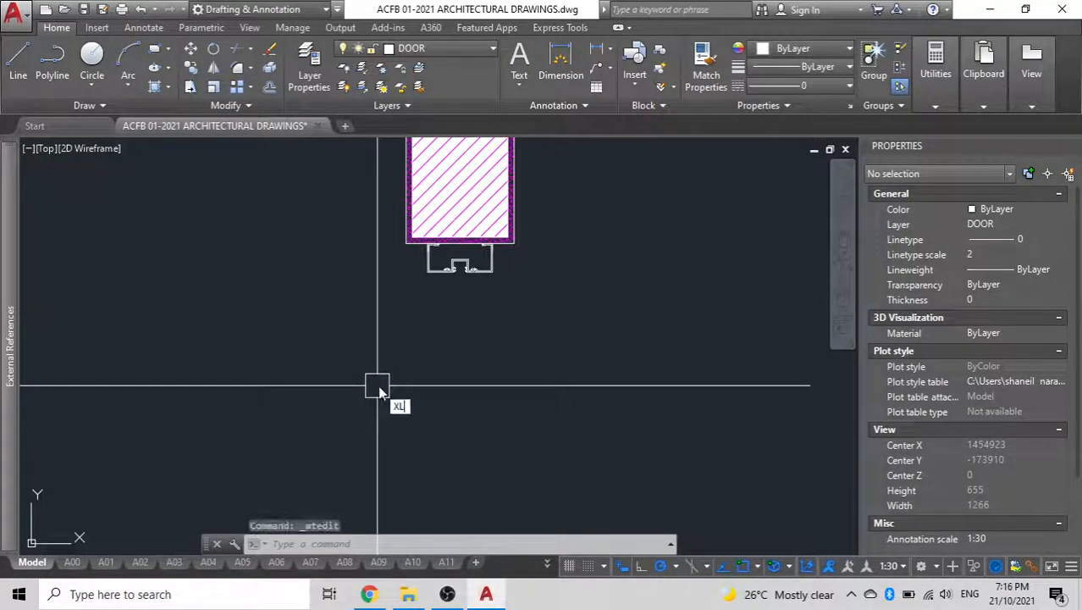
key(Return)
click(405, 239)
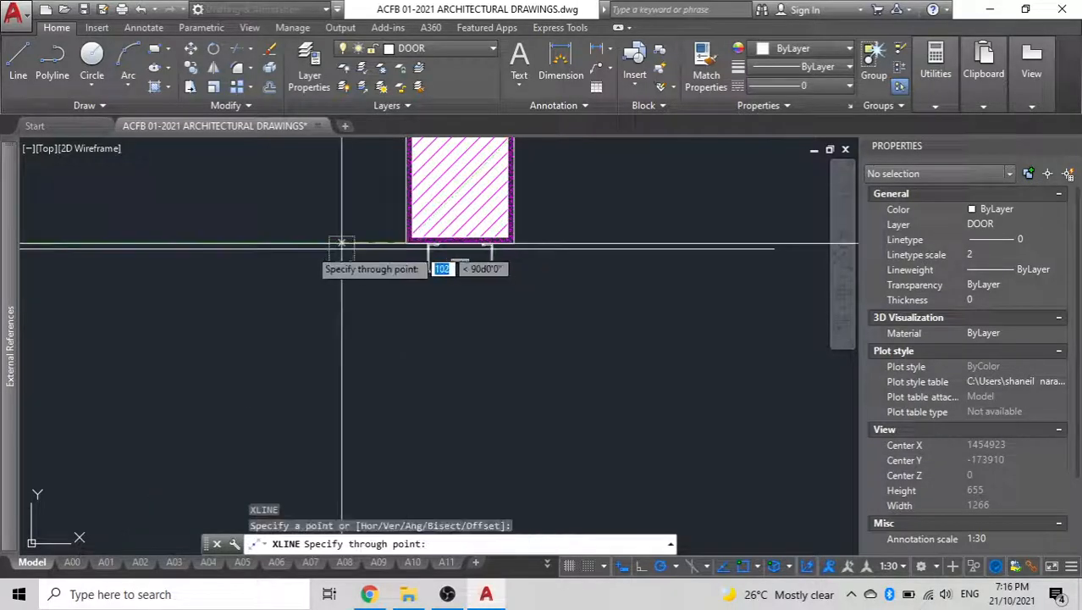
click(341, 244)
key(Escape)
- Move the horizontal construction line straight down about 170 units, clear of the aluminium frame
click(309, 246)
text(m)
key(Return)
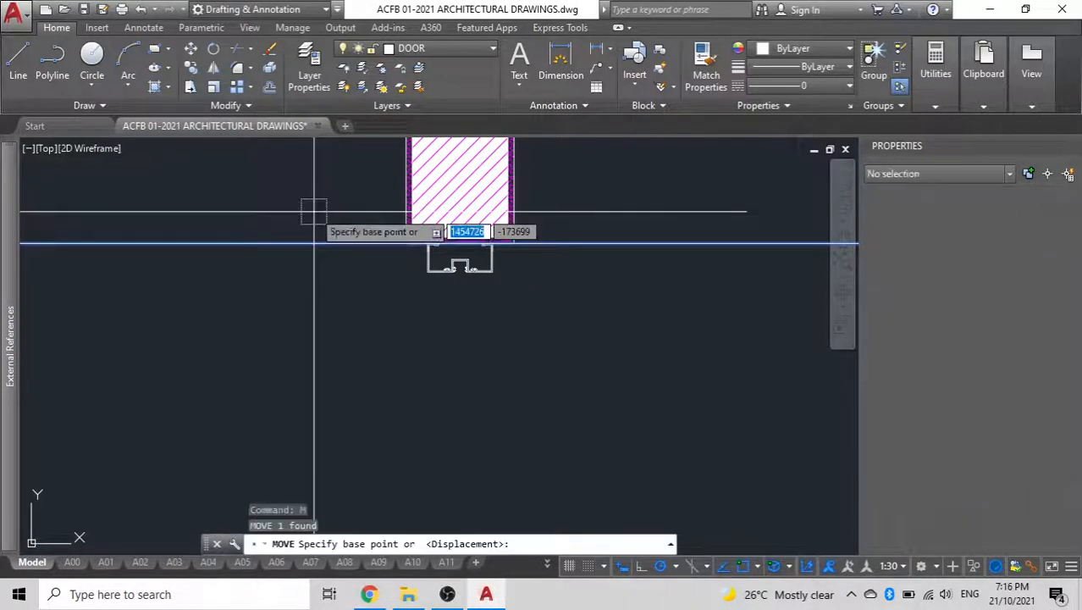
click(314, 212)
key(Escape)
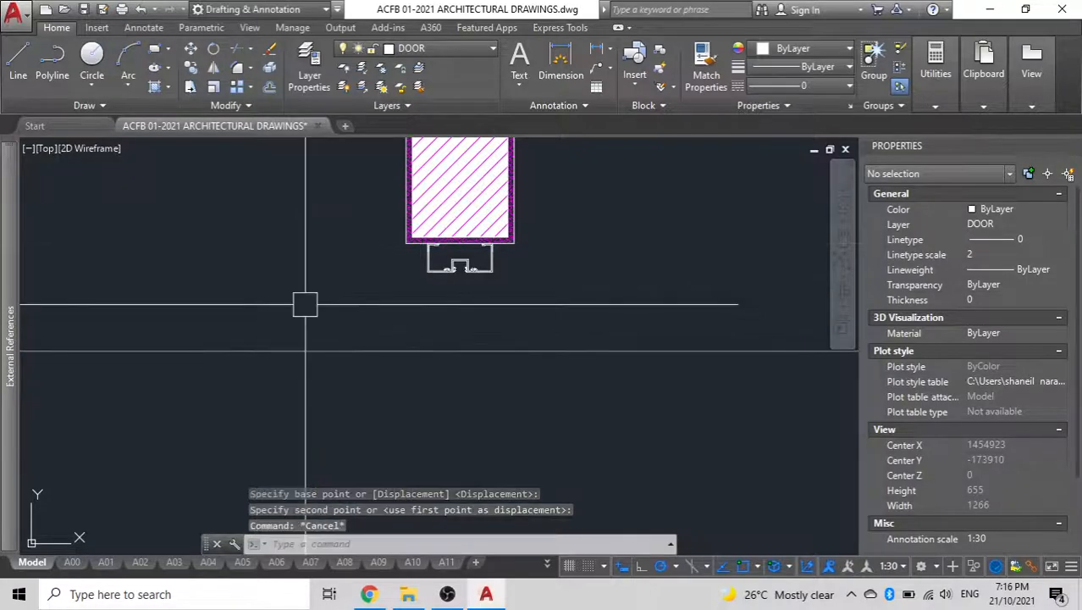
- Draw a vertical polyline about 236 units long downward from the plastered wall's lower left corner
text(pl)
key(Return)
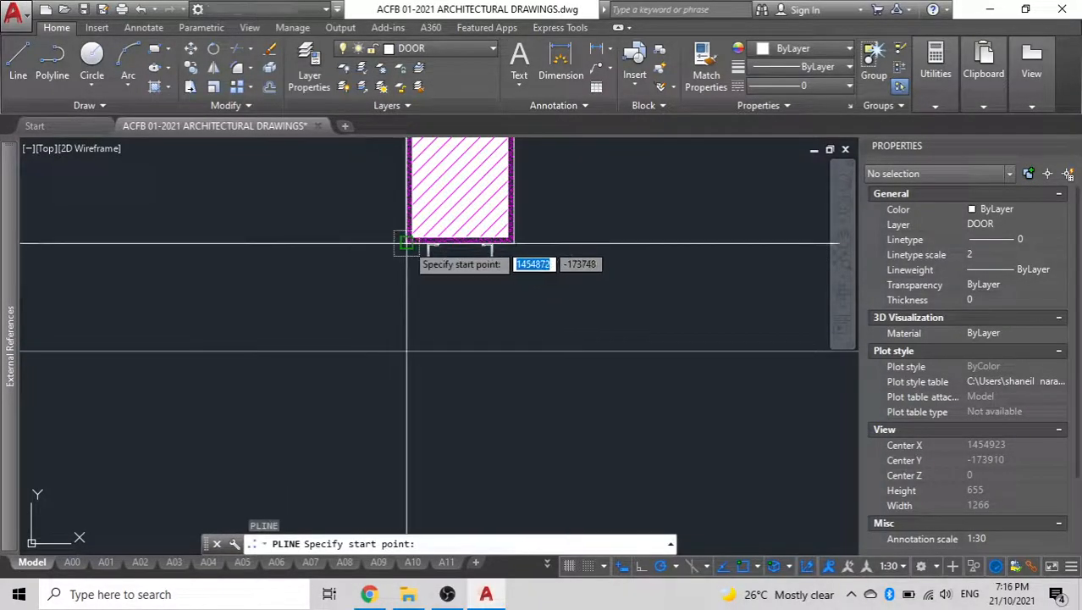
click(406, 243)
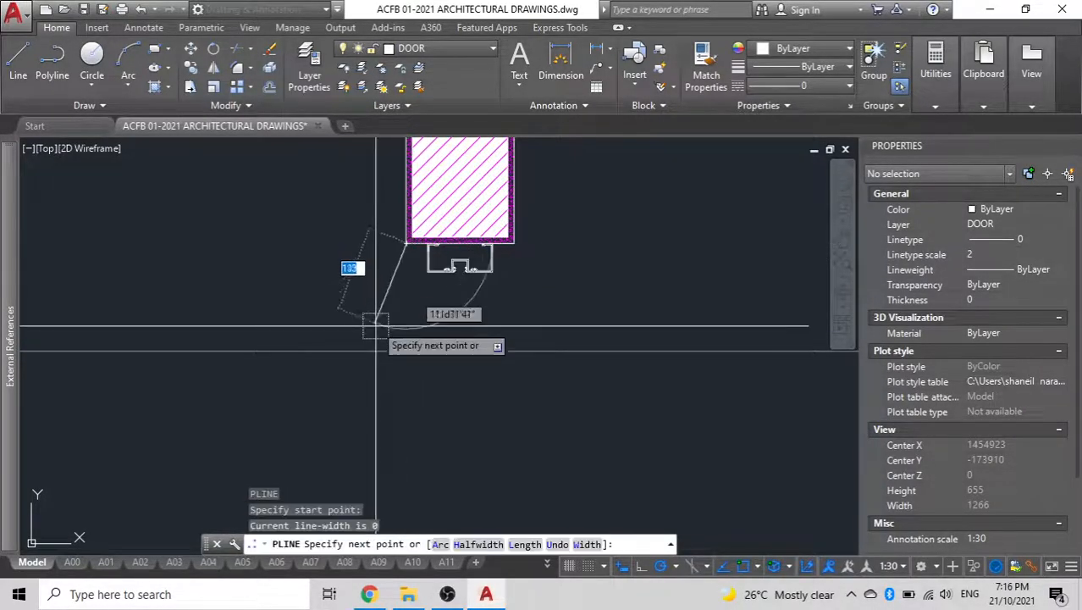
key(Escape)
- Copy the vertical polyline from its top end to the hatched wall's lower left corner and the frame's outer left corner
click(400, 391)
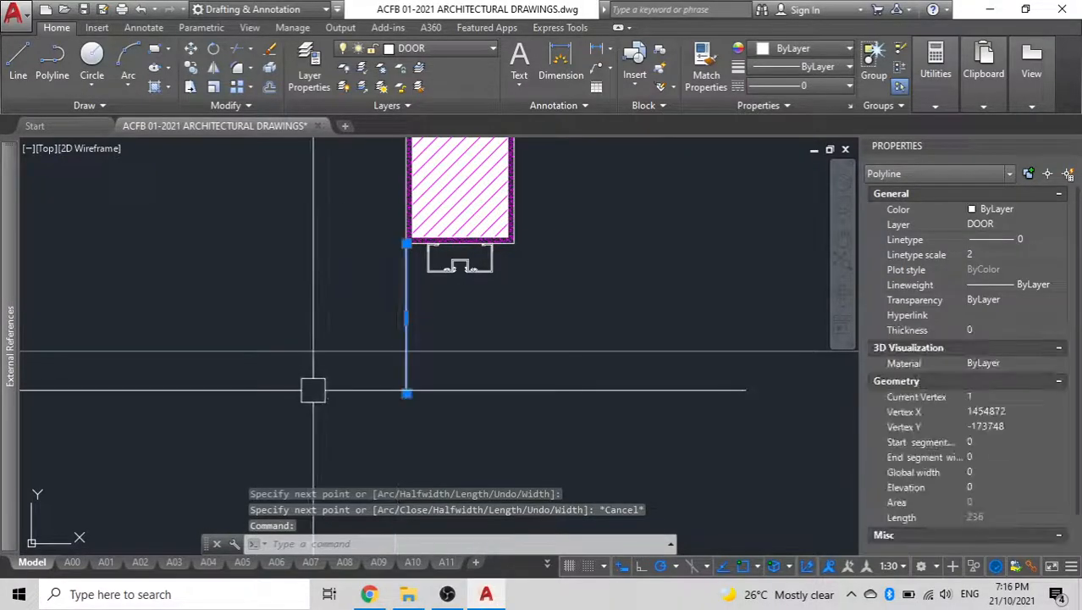
text(co)
key(Return)
scroll(447, 258, up, 5)
scroll(364, 271, down, 2)
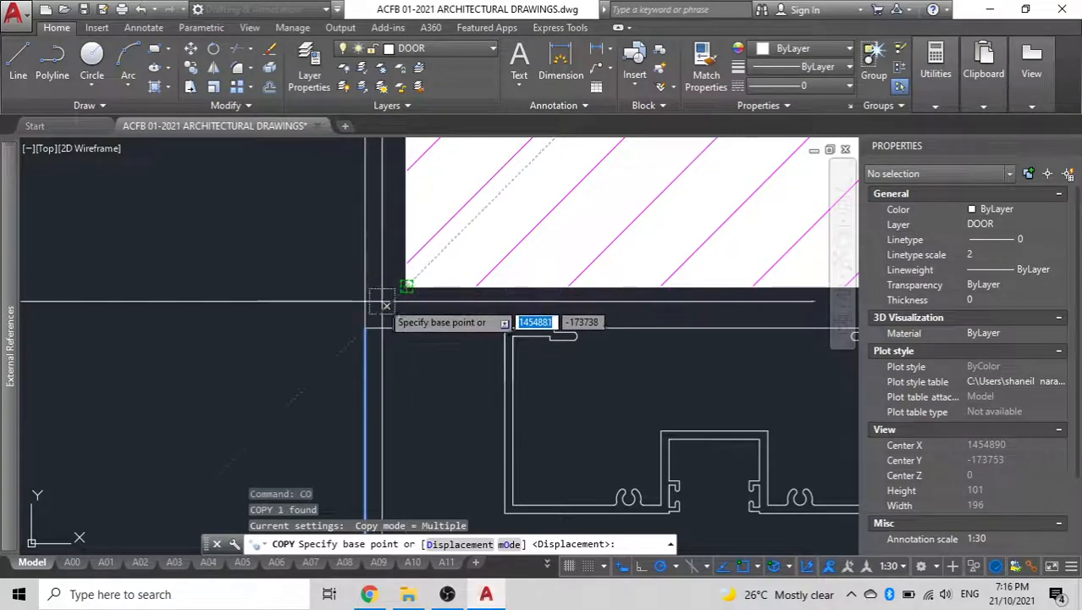
click(365, 327)
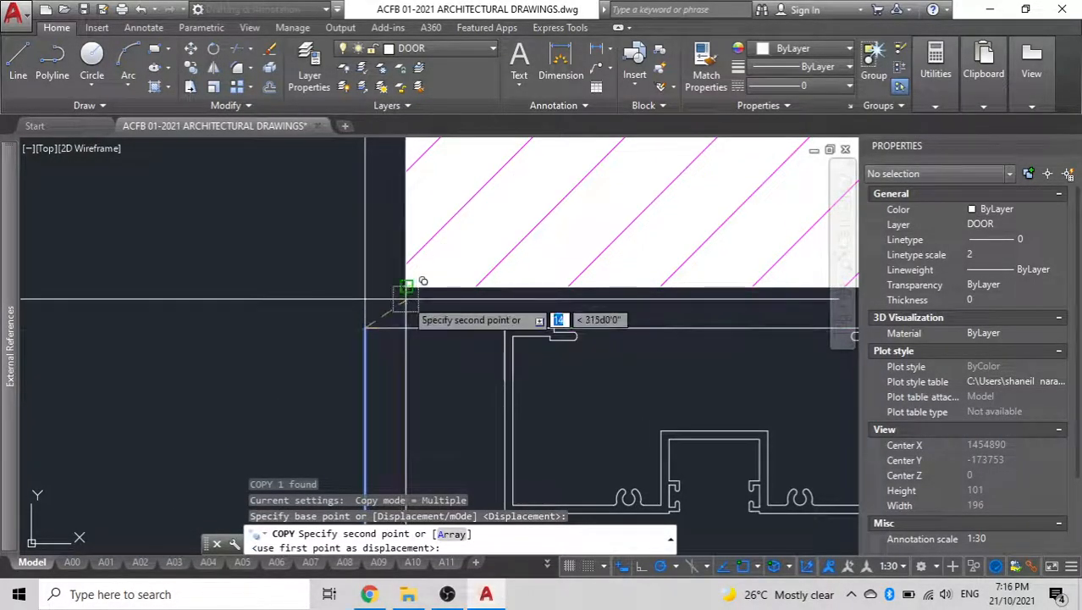
click(406, 286)
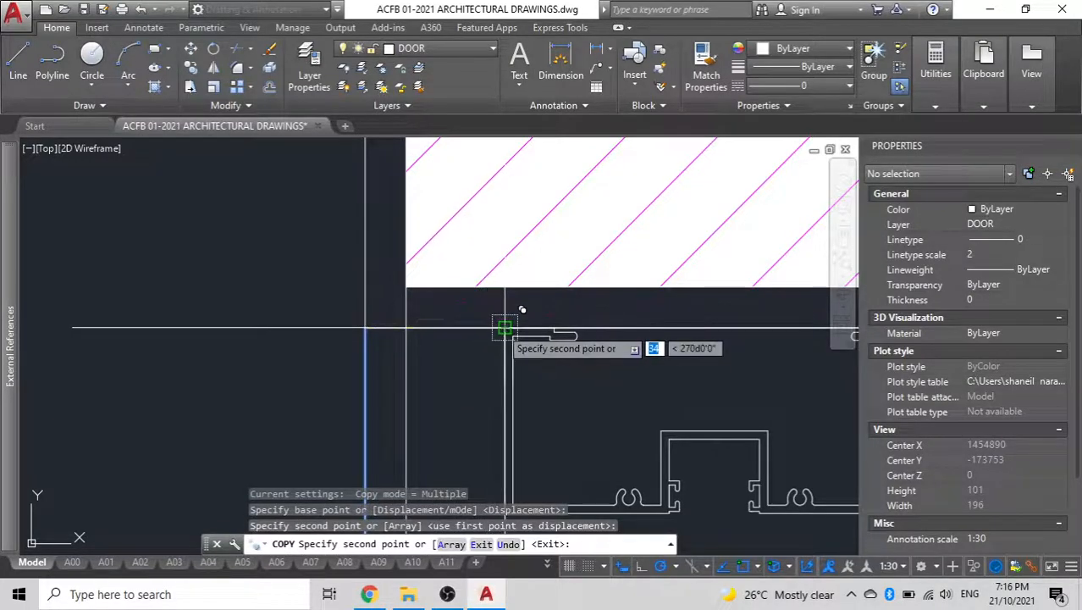
- Place further copies of the vertical line at the frame's outer right corner, the hatched wall's lower right corner and the plaster's outer right corner
scroll(365, 327, down, 3)
scroll(476, 297, up, 4)
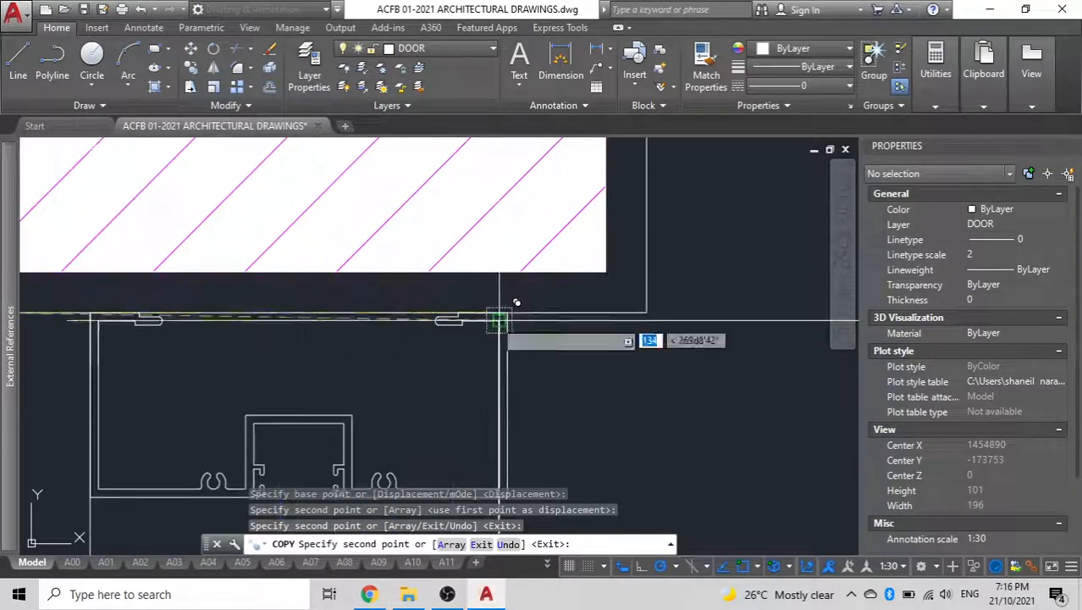
click(506, 315)
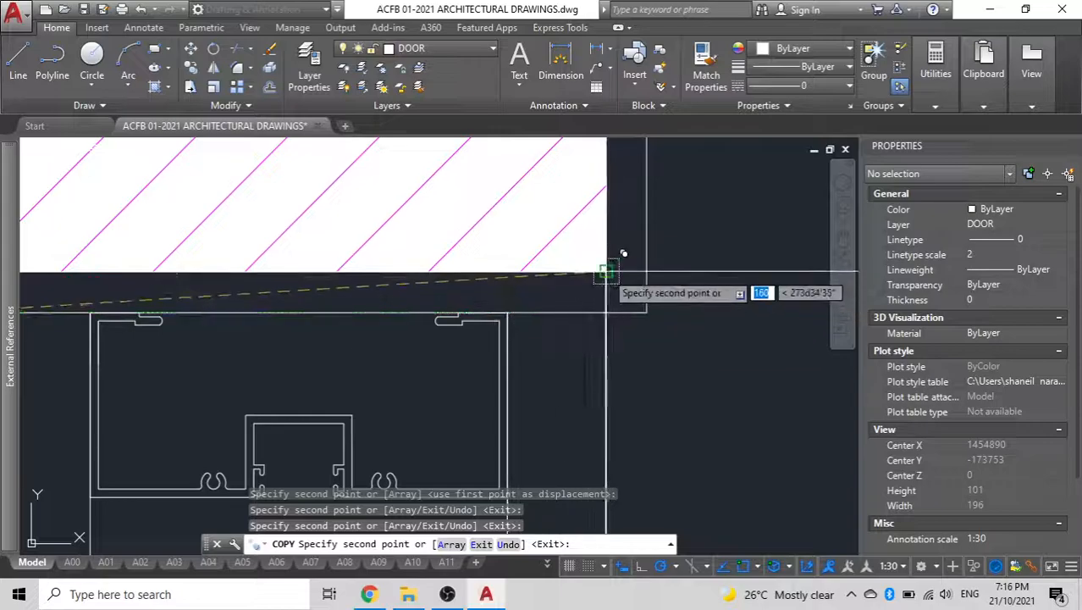
click(606, 272)
click(647, 313)
scroll(494, 279, down, 5)
middle_drag(330, 452, 422, 300)
key(Escape)
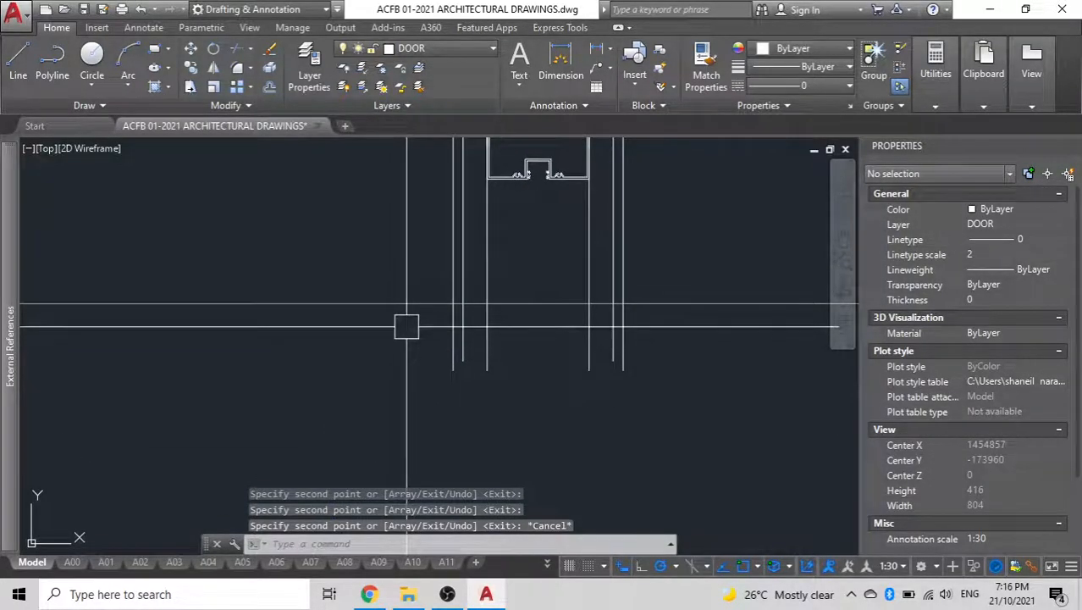
- Move the horizontal construction line down so that it crosses the six vertical lines near their lower ends
click(398, 303)
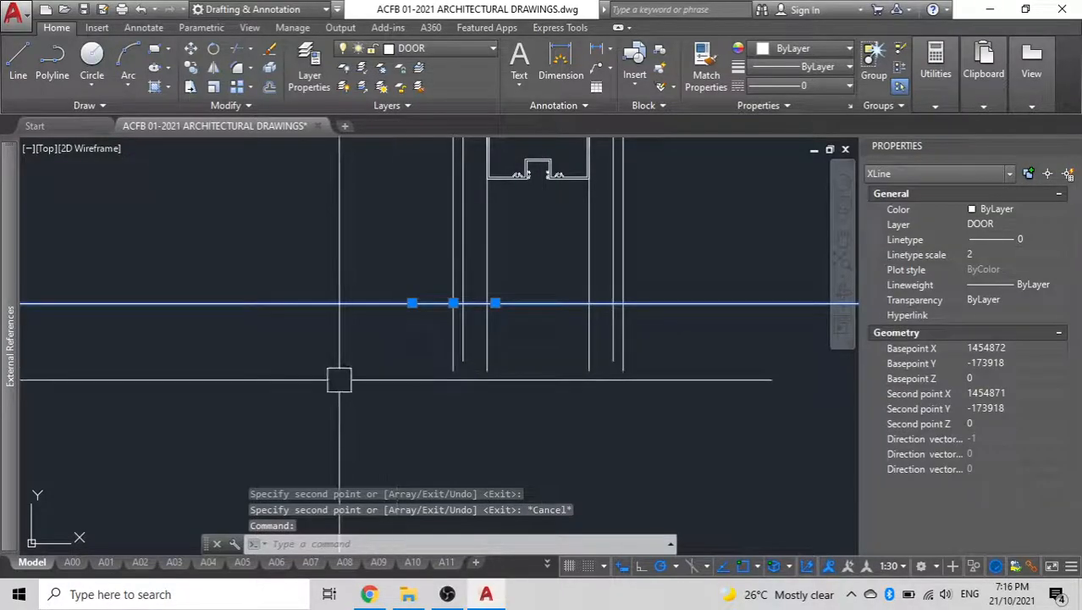
text(M)
key(Return)
click(334, 364)
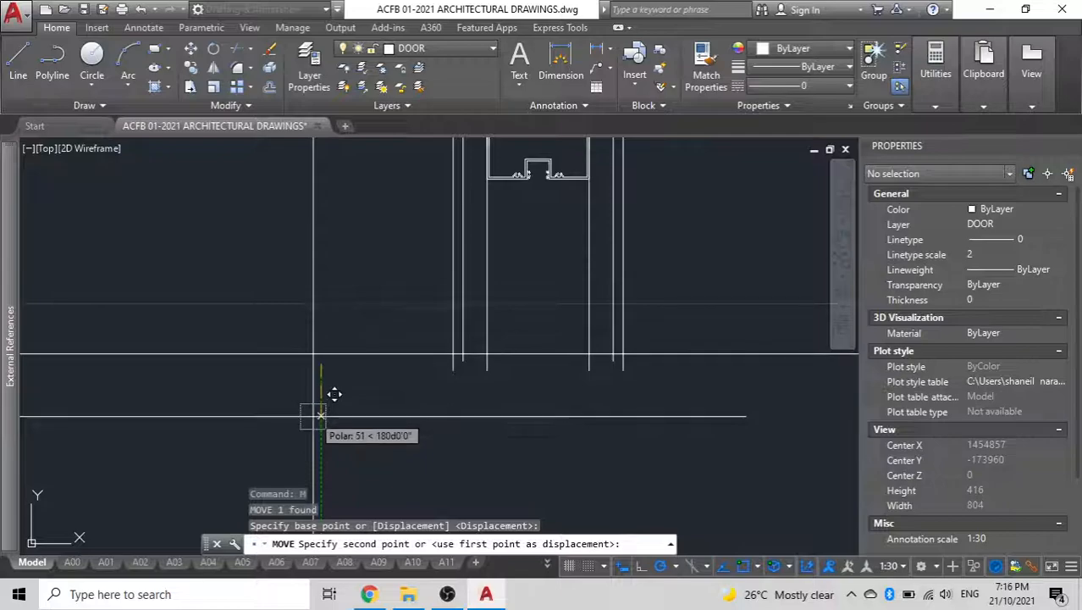
click(321, 421)
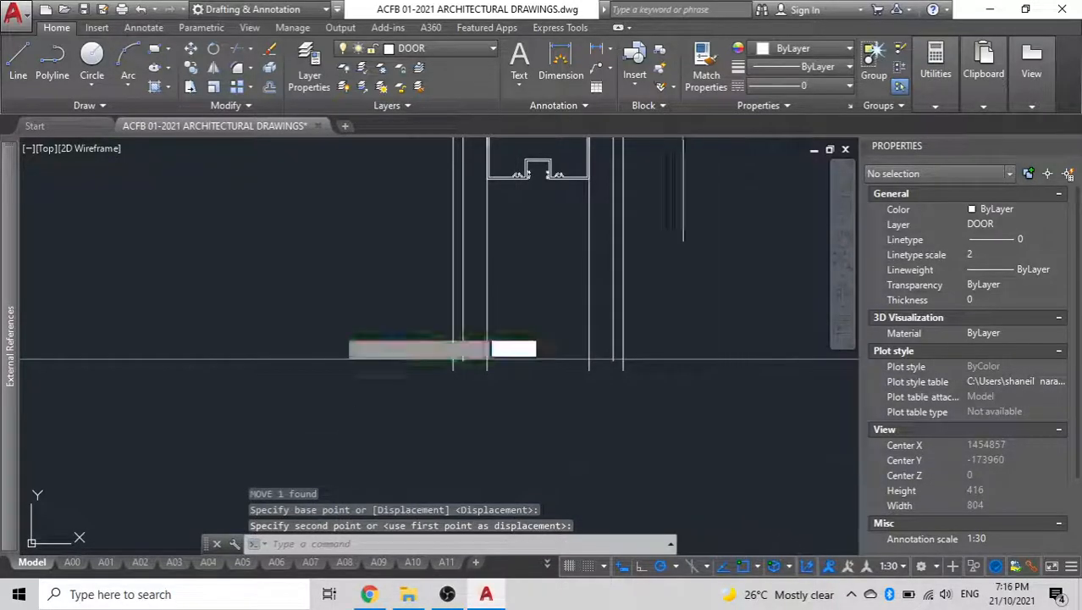
- Trim the ends of the vertical lines that project below the horizontal construction line
click(692, 423)
click(338, 328)
text(tr)
key(Return)
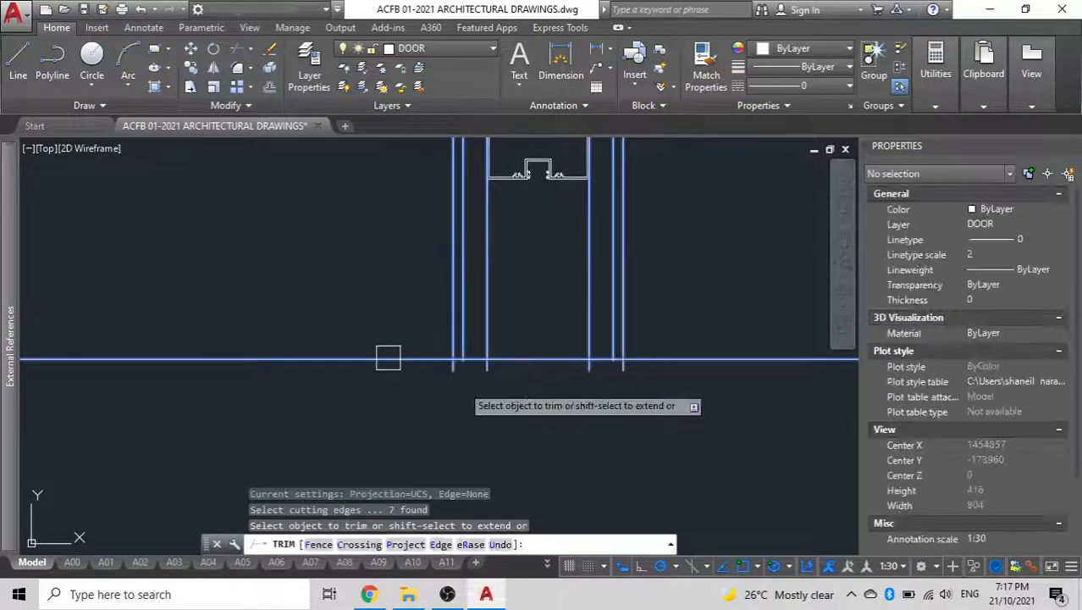
scroll(567, 393, up, 5)
click(660, 323)
mouse_move(654, 343)
middle_down()
mouse_move(517, 377)
mouse_move(652, 348)
middle_up()
click(680, 406)
scroll(564, 377, down, 2)
click(204, 306)
scroll(283, 295, up, 6)
scroll(256, 323, down, 8)
middle_drag(255, 323, 116, 324)
click(348, 310)
scroll(401, 317, up, 8)
scroll(243, 322, down, 8)
key(Escape)
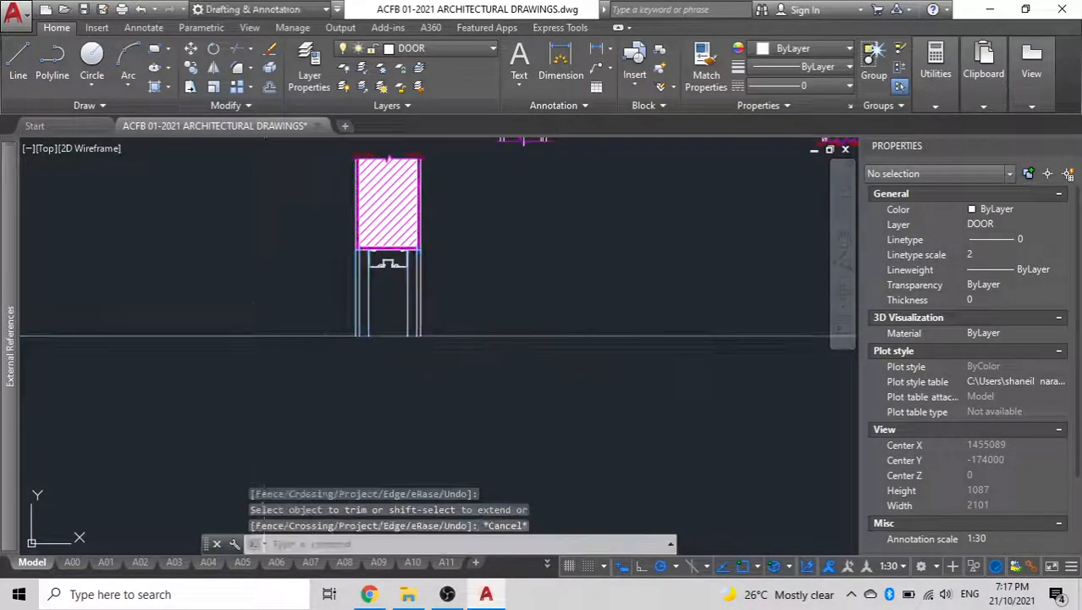
- Delete the horizontal construction line at the lower ends of the vertical lines
click(263, 311)
click(240, 406)
key(Delete)
- Stretch the top ends of both vertical lines under the hatched wall's corners down to the plaster's underside
middle_drag(357, 254, 339, 368)
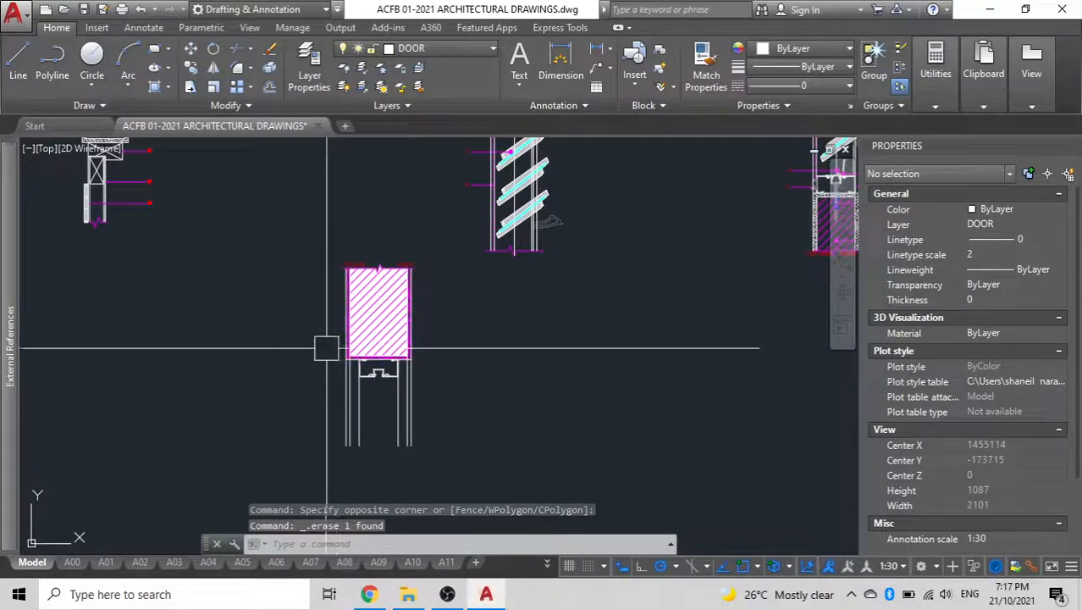
scroll(326, 342, up, 7)
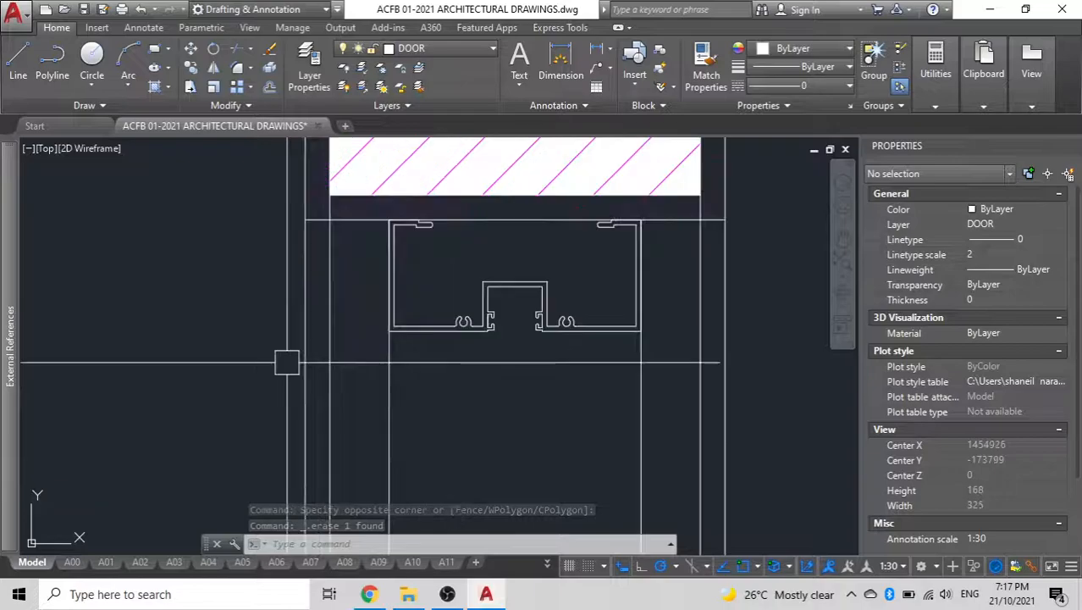
click(337, 245)
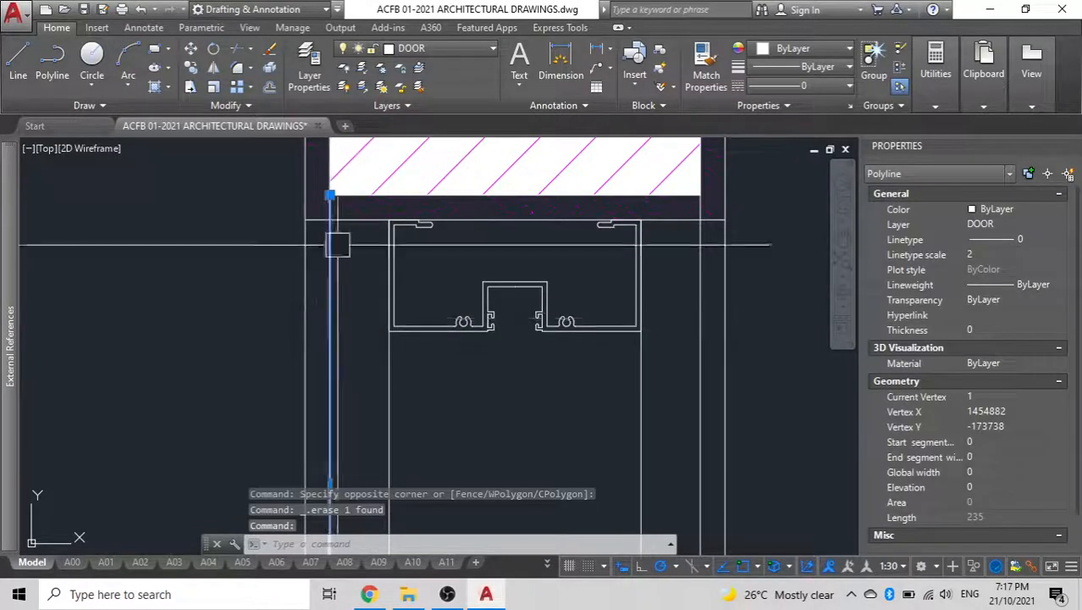
click(330, 195)
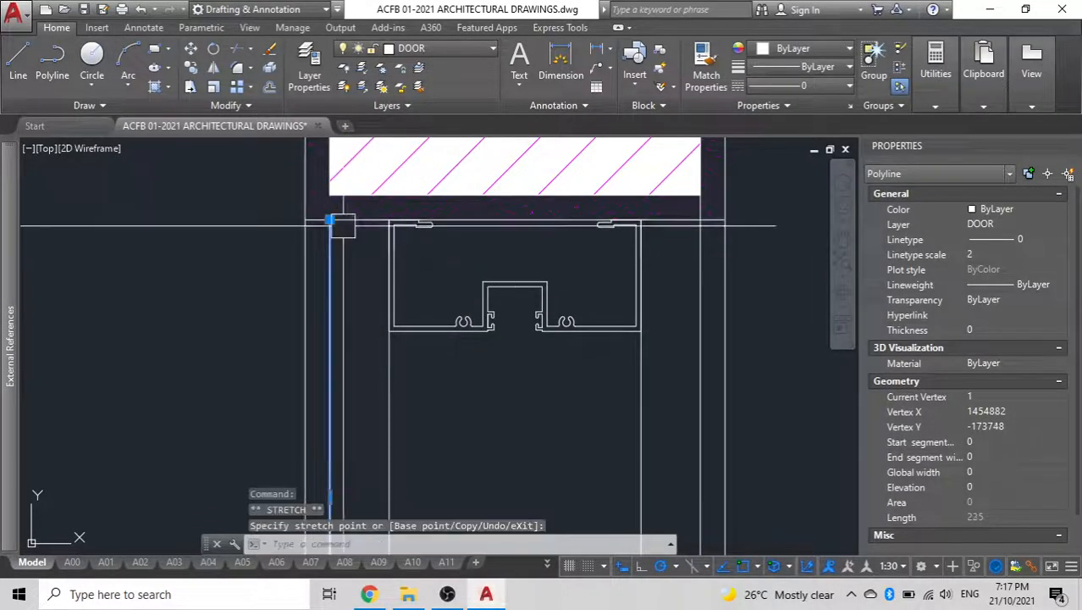
click(329, 219)
click(702, 199)
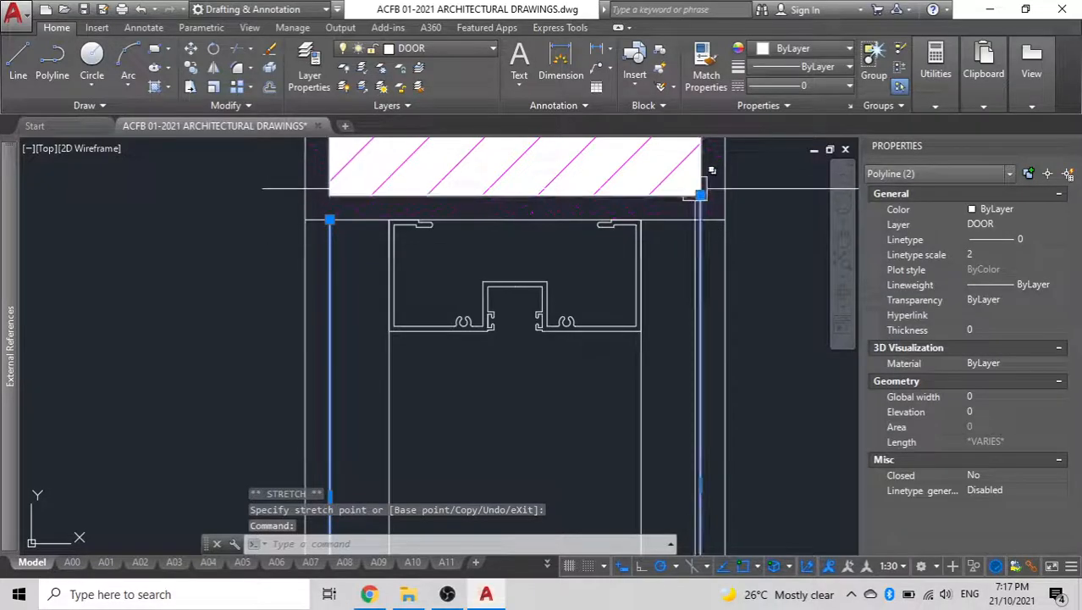
click(700, 196)
click(700, 220)
- Trim away the short end pieces of the plaster's underside line between the outer and inner vertical lines on both sides
scroll(744, 230, up, 4)
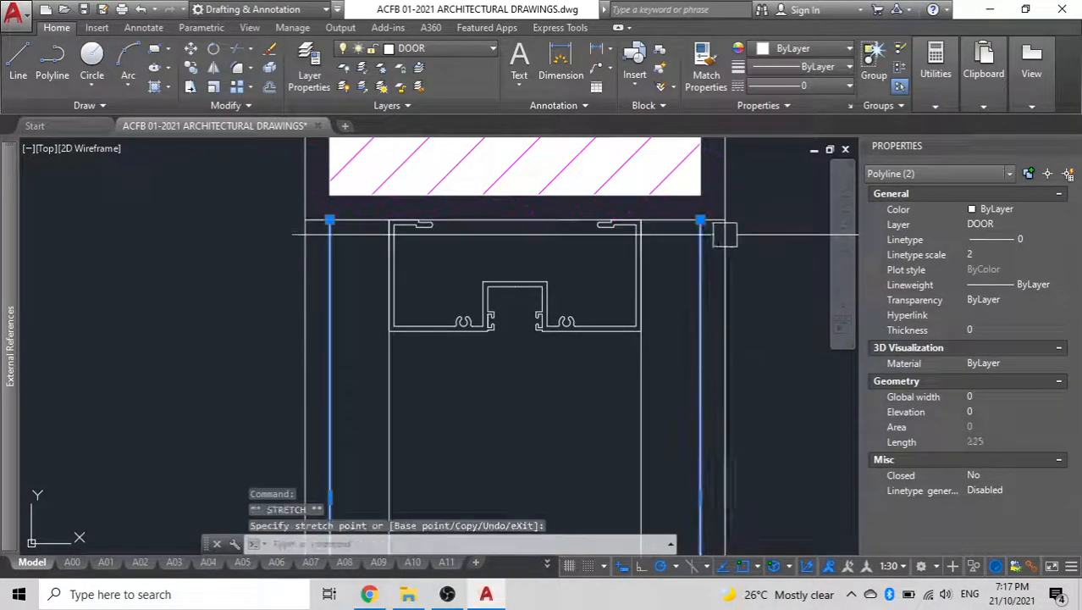
scroll(681, 204, up, 2)
click(682, 205)
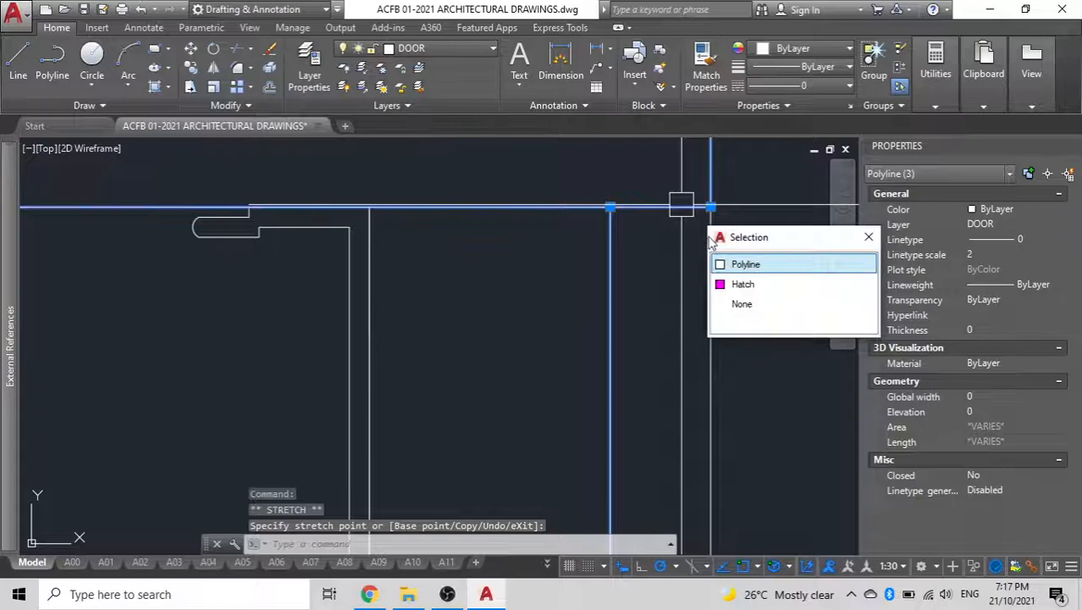
scroll(601, 240, down, 2)
middle_drag(601, 239, 376, 275)
click(444, 295)
scroll(465, 299, down, 4)
middle_drag(462, 299, 667, 257)
scroll(248, 260, up, 4)
click(127, 267)
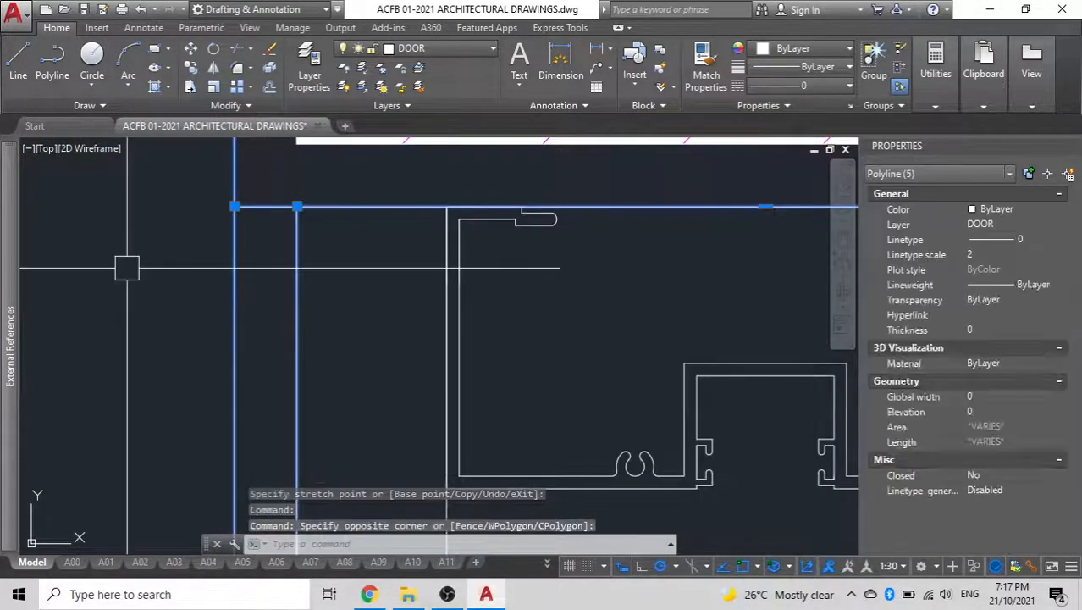
text(tr)
key(Return)
click(290, 192)
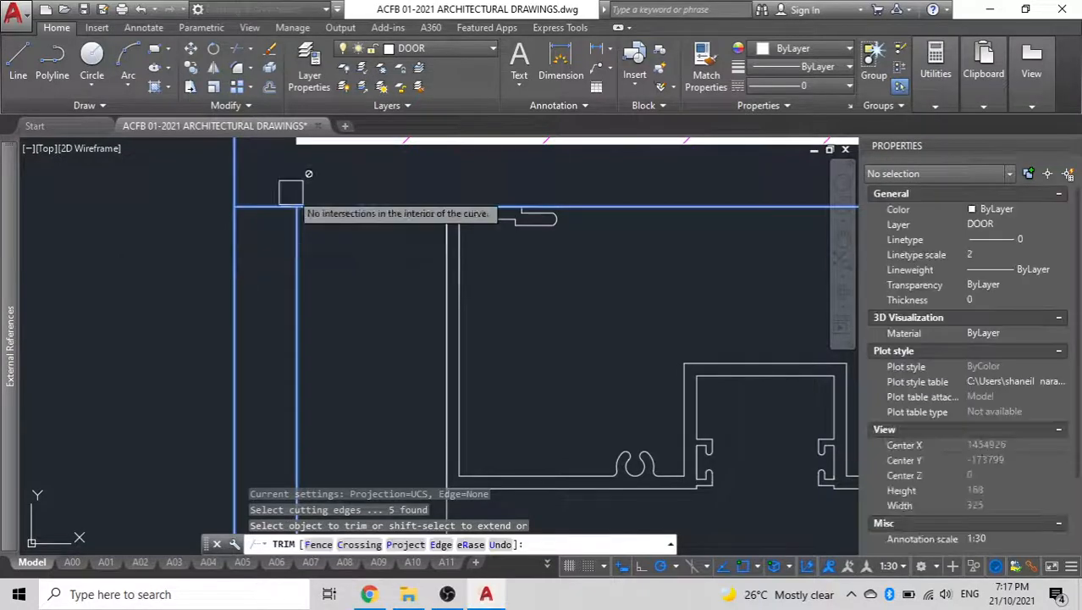
scroll(253, 213, up, 5)
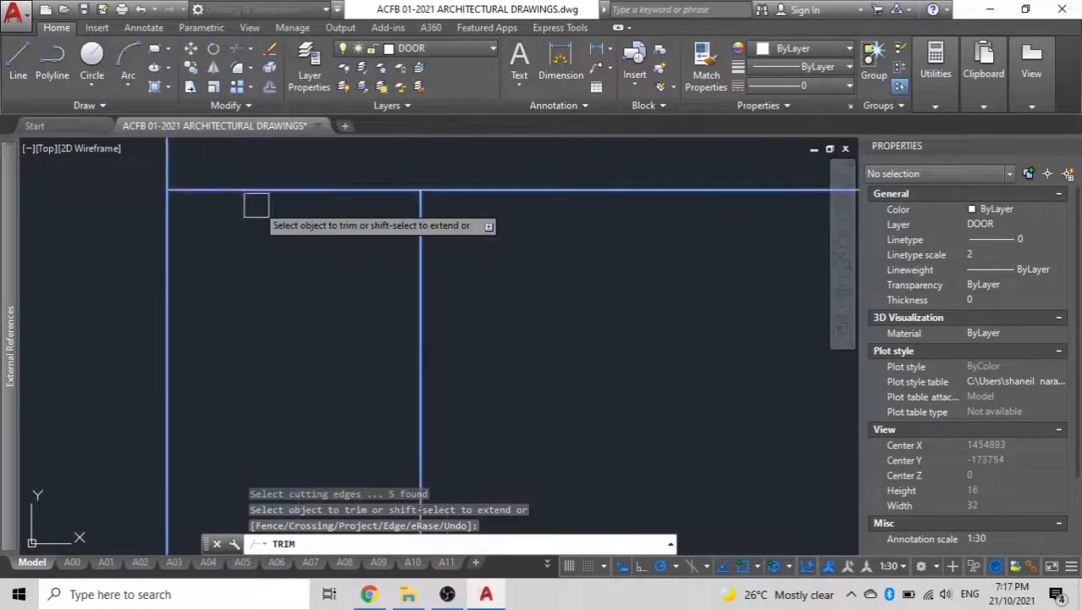
click(186, 252)
click(312, 254)
scroll(210, 244, down, 6)
scroll(450, 252, up, 3)
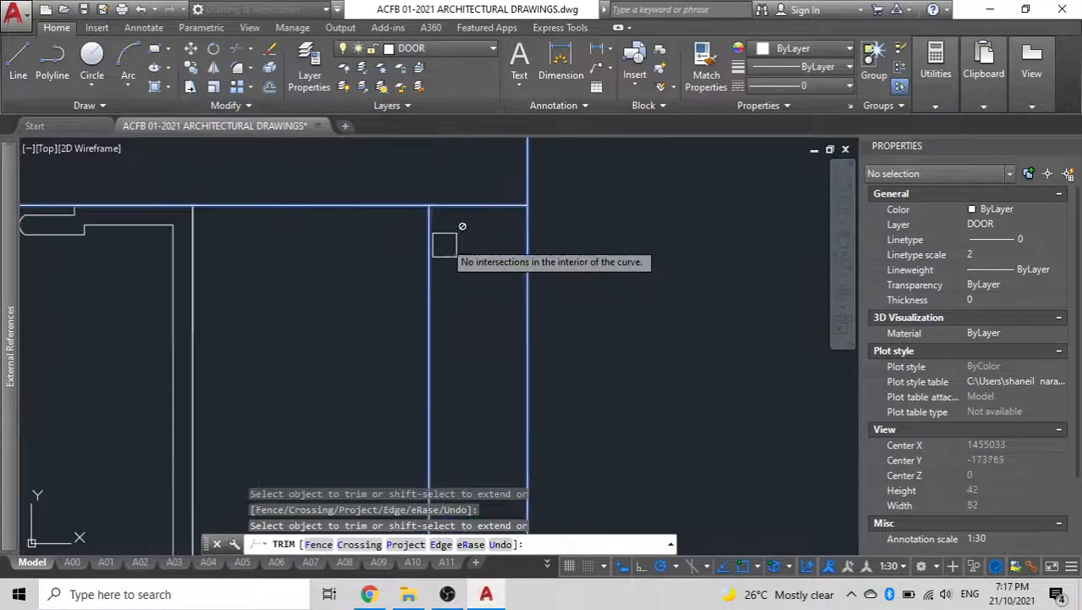
scroll(594, 244, down, 6)
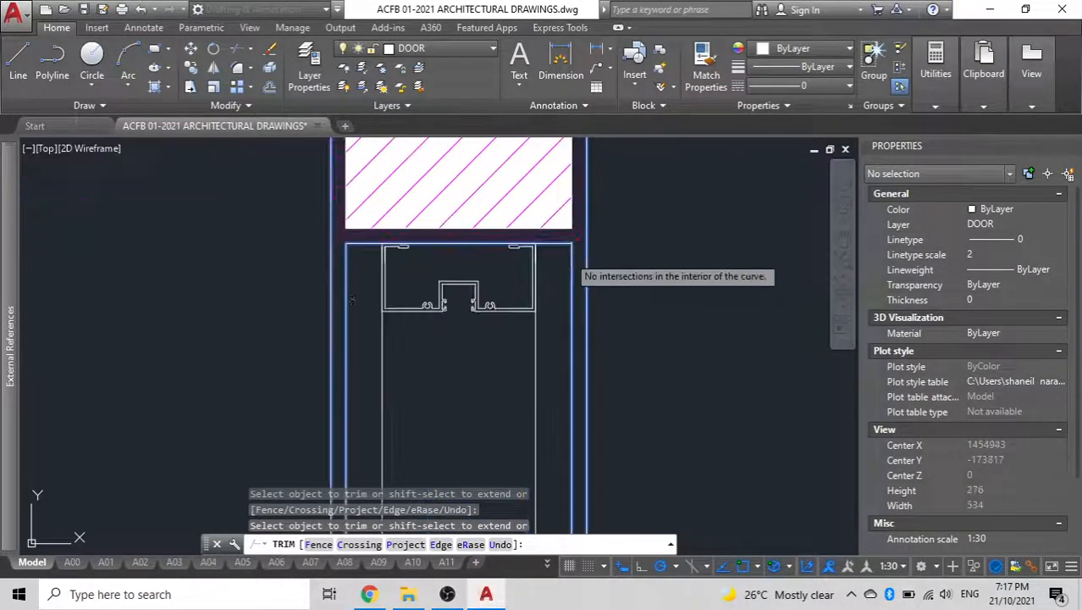
key(Escape)
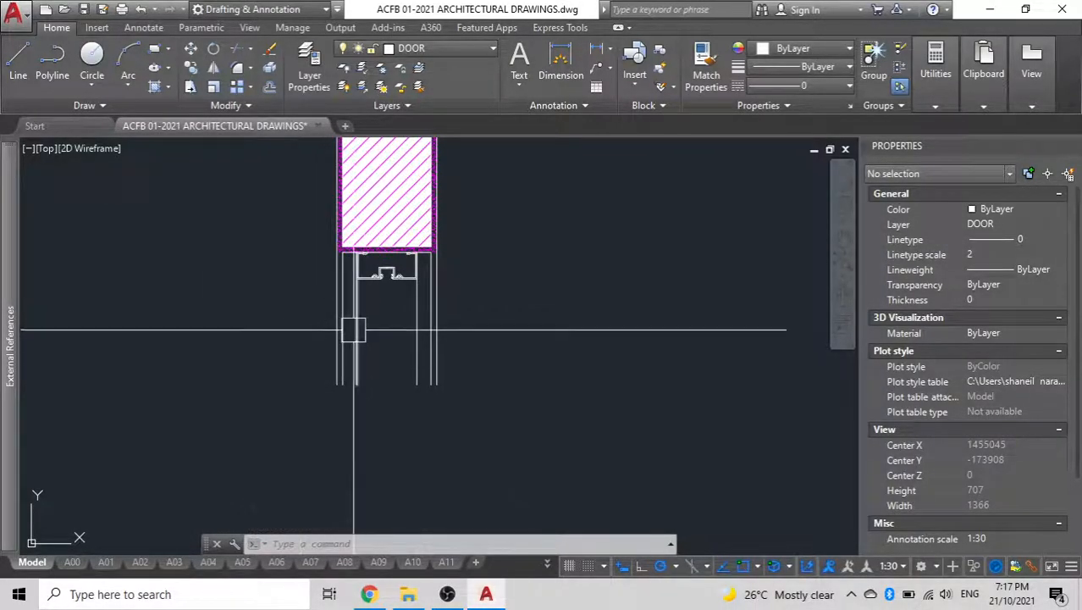
- Copy the two upper louvre blades and the inner vertical polyline from the reference detail to the lower right corner of the new frame
scroll(283, 398, down, 3)
scroll(335, 291, up, 3)
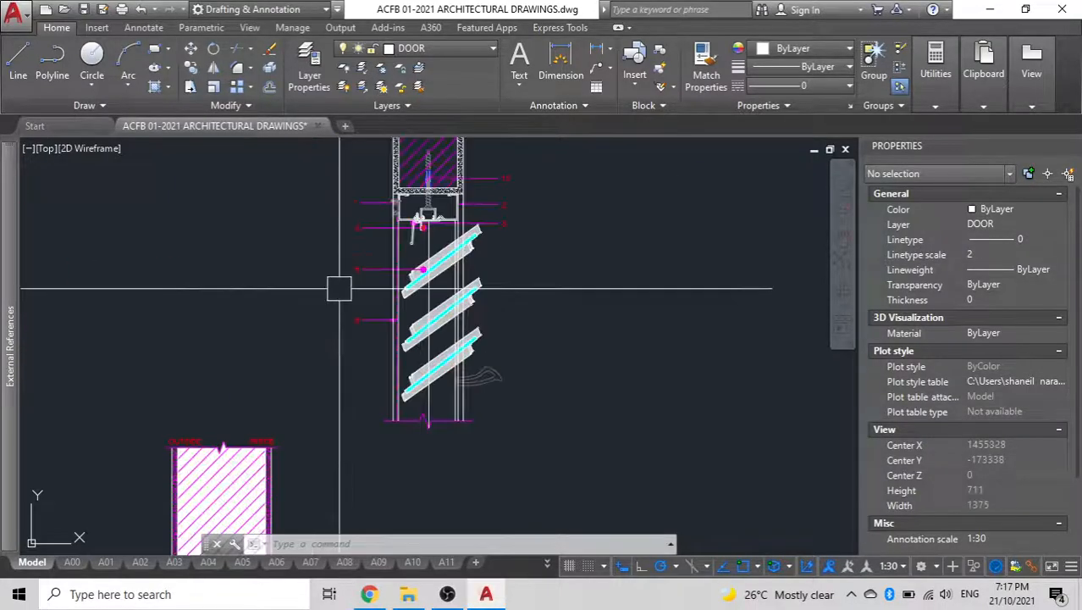
scroll(439, 252, up, 3)
click(385, 237)
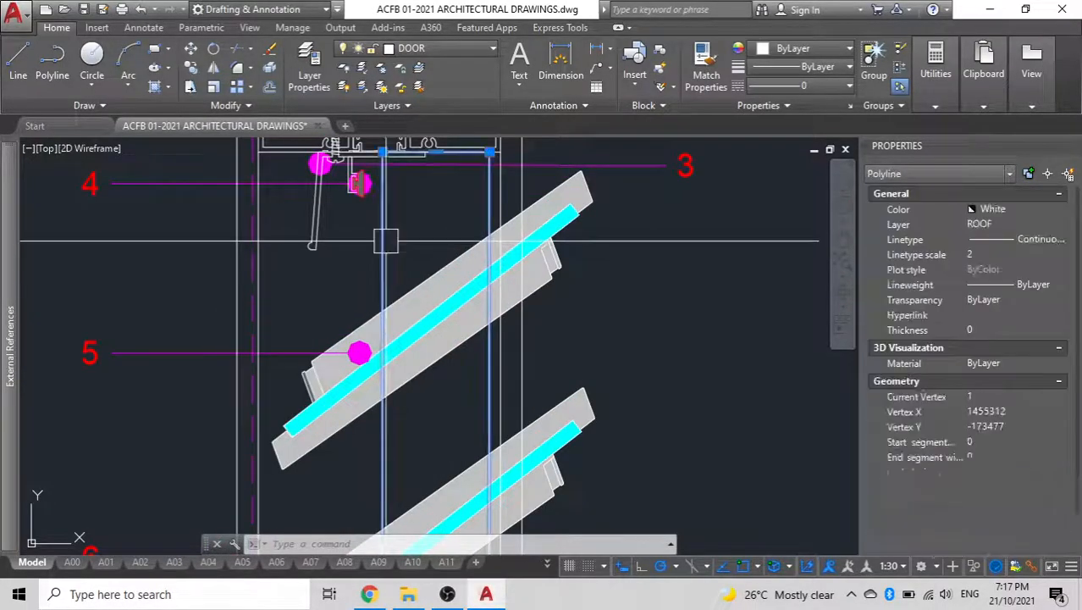
click(424, 294)
scroll(420, 309, down, 1)
middle_drag(420, 310, 423, 287)
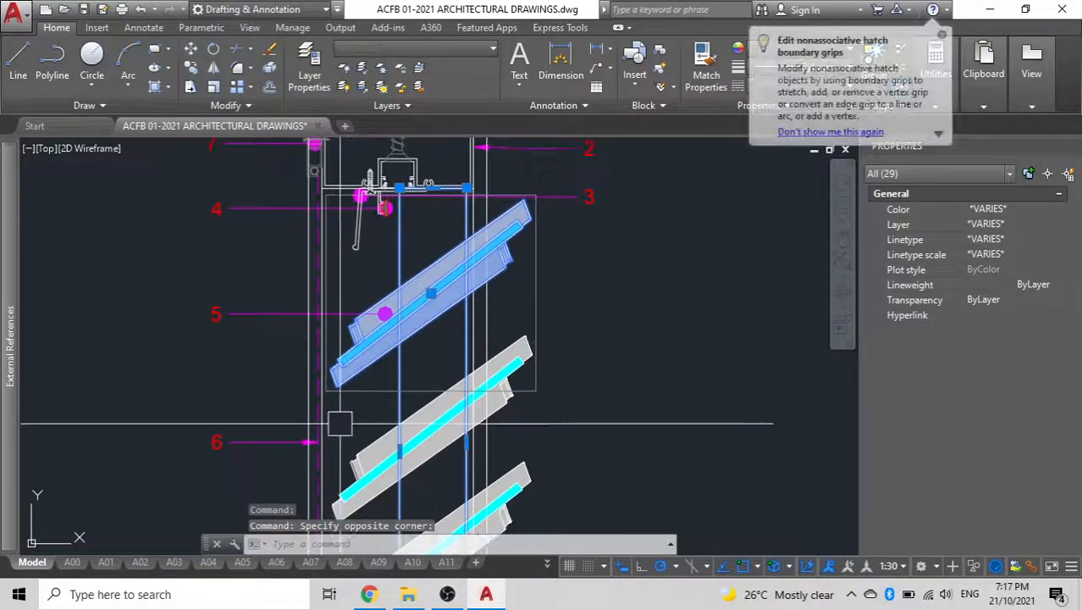
middle_drag(348, 417, 389, 355)
click(406, 392)
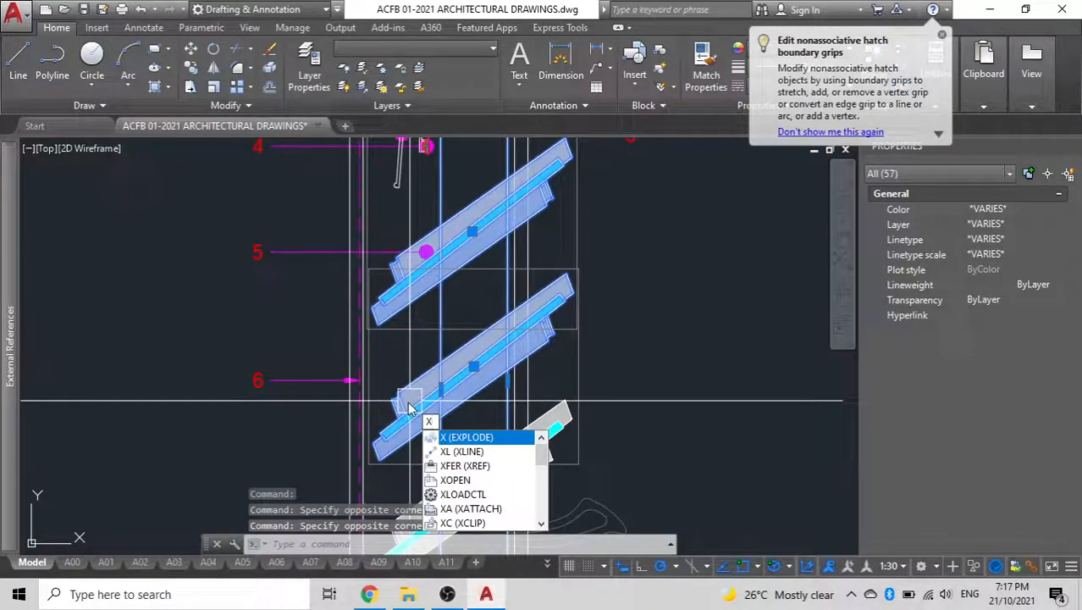
key(BackSpace)
text(co)
key(Return)
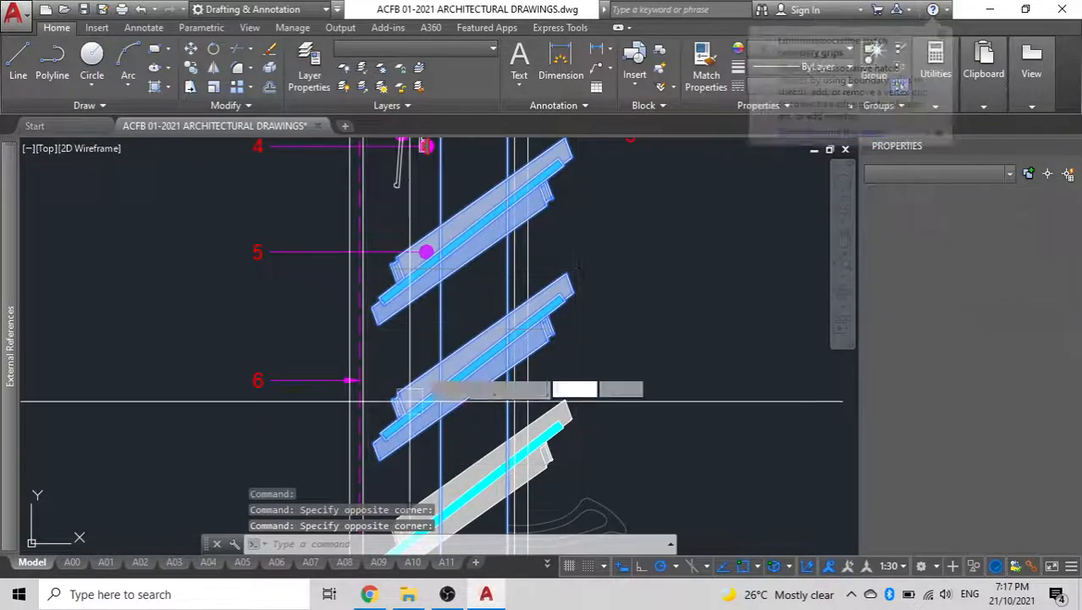
middle_drag(419, 370, 406, 511)
scroll(542, 280, up, 5)
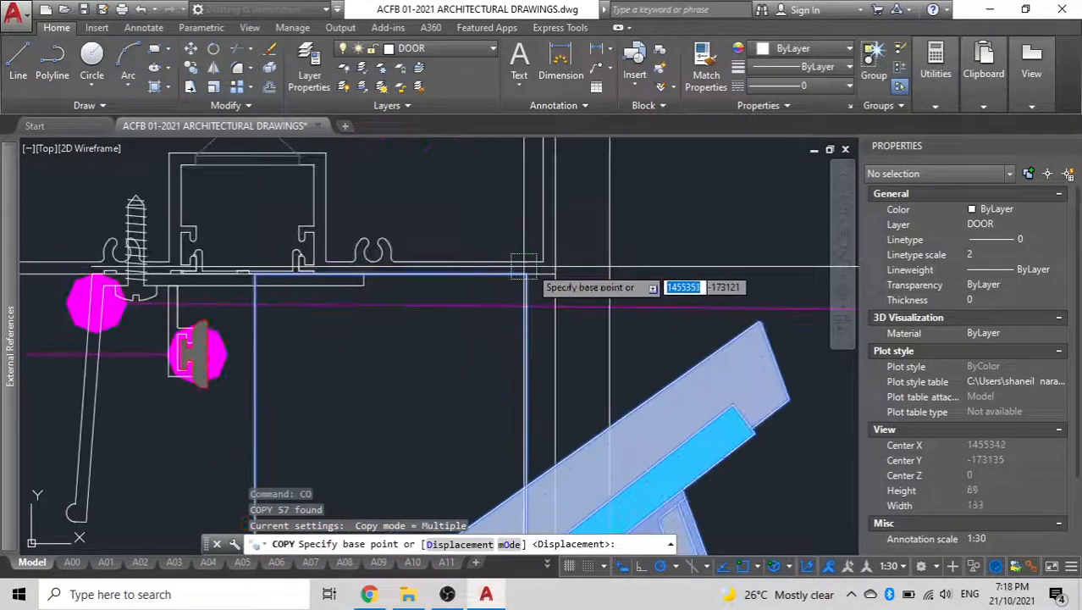
click(550, 276)
scroll(551, 276, down, 5)
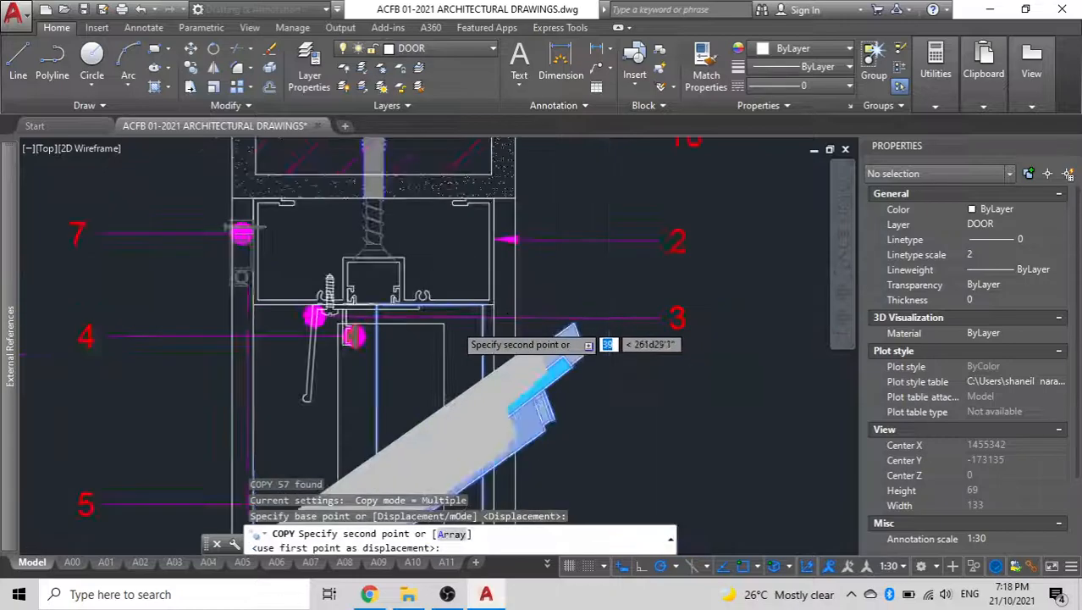
middle_drag(388, 297, 526, 174)
scroll(486, 363, up, 6)
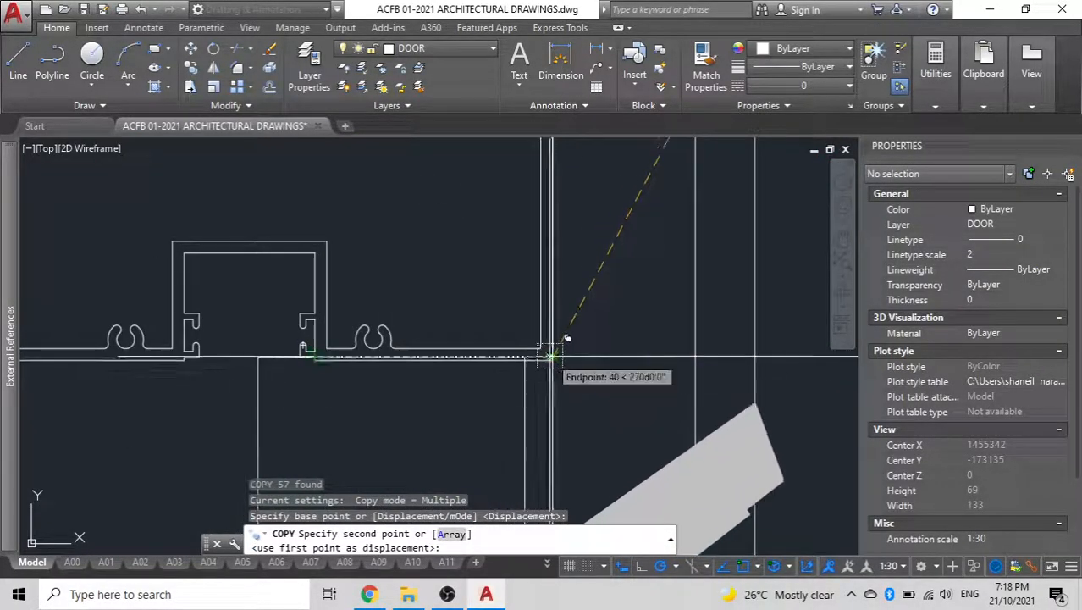
click(555, 355)
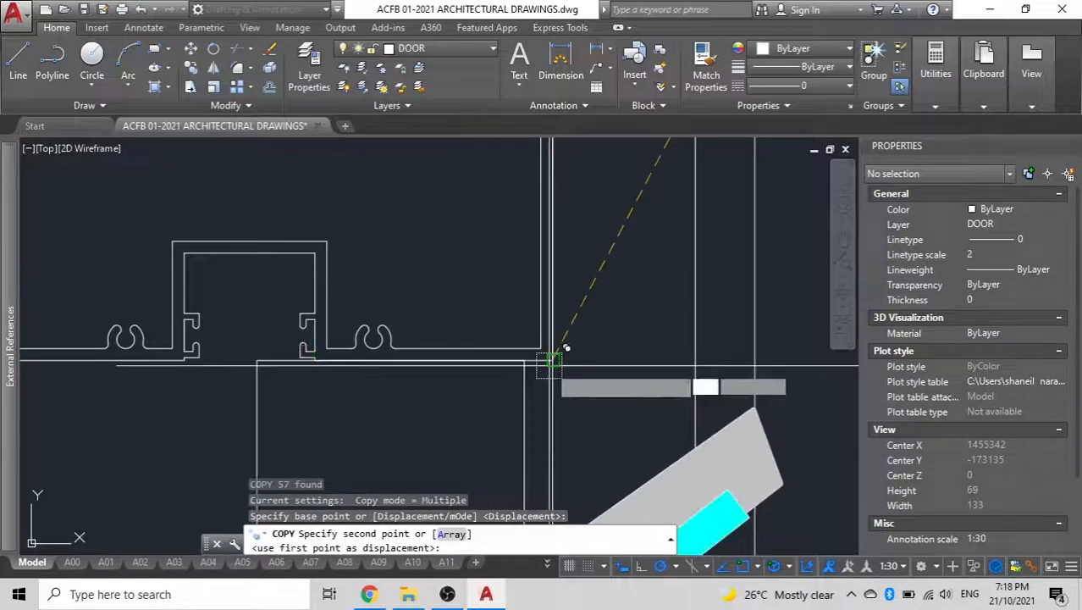
scroll(552, 360, down, 5)
key(Escape)
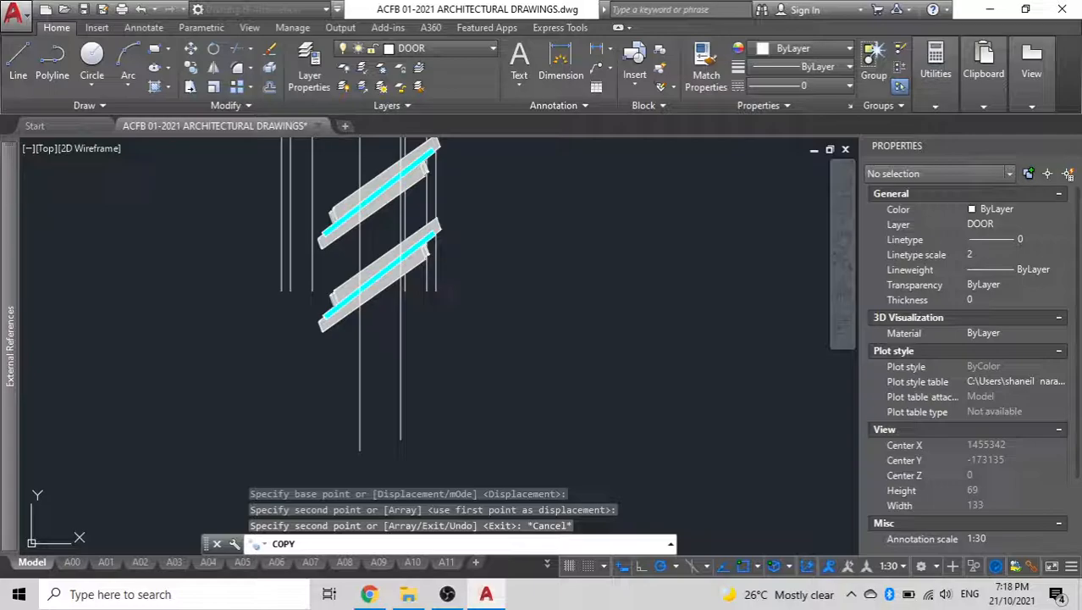
- Move the louvre handle from the reference detail to the lower end of the new detail's right outer vertical line
scroll(531, 414, down, 2)
scroll(497, 254, down, 3)
middle_drag(494, 253, 357, 453)
scroll(413, 329, up, 5)
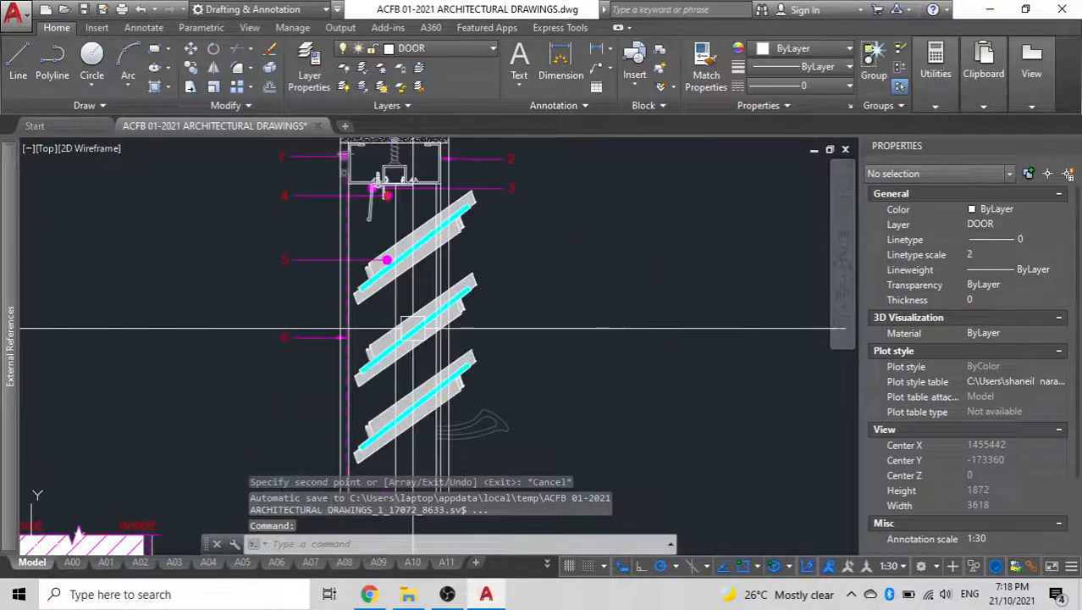
click(487, 409)
text(m)
key(Return)
scroll(432, 406, up, 6)
click(430, 398)
scroll(326, 436, down, 8)
middle_drag(165, 508, 297, 170)
scroll(283, 241, down, 2)
middle_drag(232, 403, 361, 293)
scroll(377, 271, up, 5)
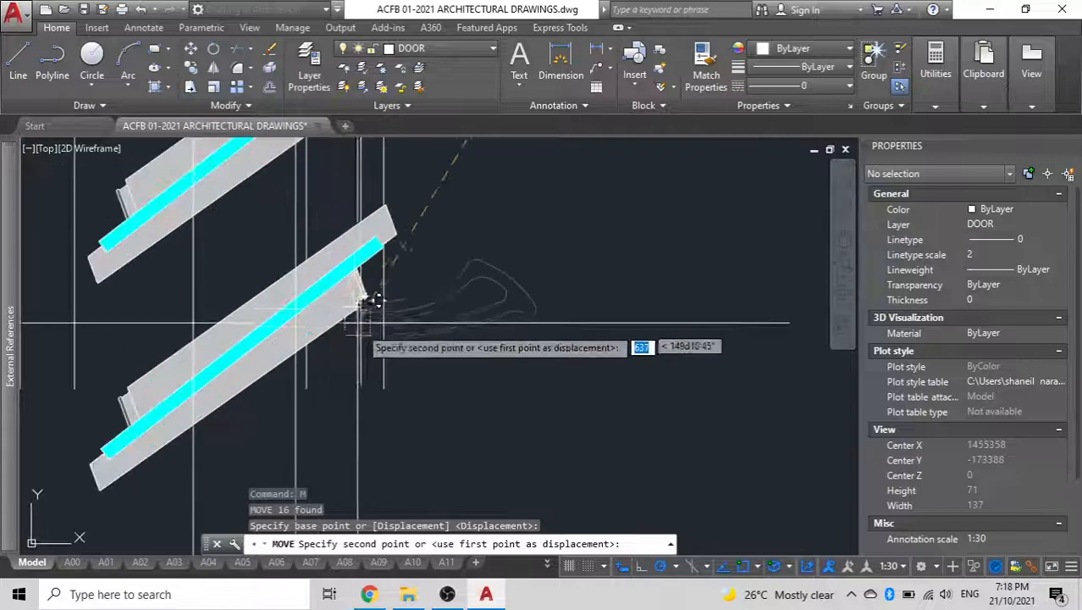
scroll(364, 372, down, 5)
scroll(393, 370, up, 5)
scroll(376, 393, down, 5)
middle_drag(377, 393, 400, 273)
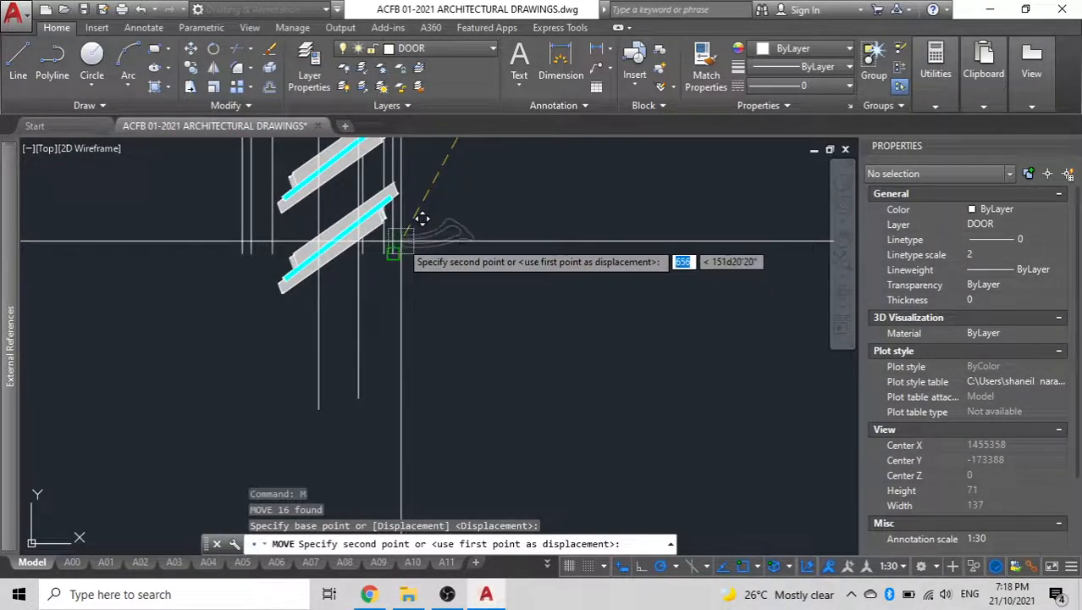
click(397, 241)
key(Escape)
- Move the louvre handle straight up about 29 mm along the right outer vertical line
click(450, 246)
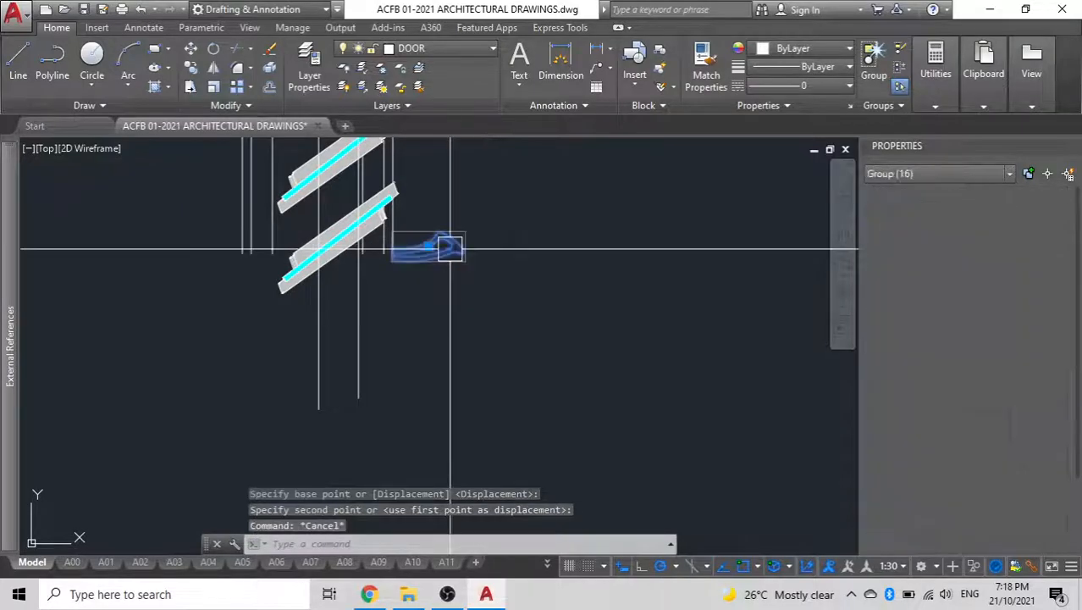
text(m)
key(Return)
click(473, 346)
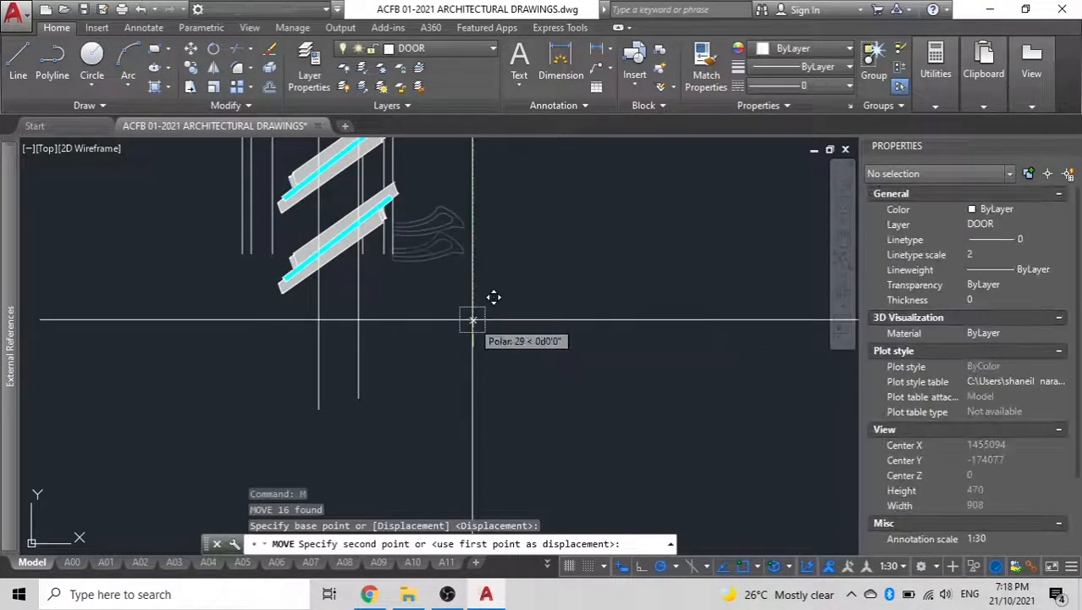
click(473, 319)
key(Escape)
- Copy the wall anchor, side profile, hanging bracket, their screws and the glazing rubber from the reference detail to the new frame's upper right corner
scroll(343, 316, down, 2)
middle_drag(343, 317, 247, 594)
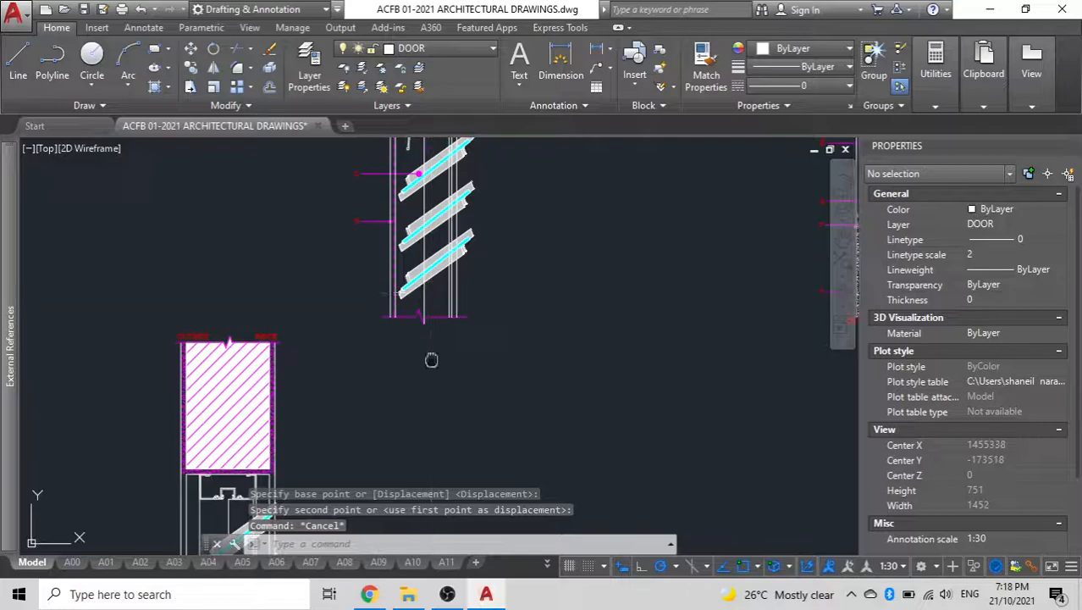
middle_drag(431, 360, 431, 457)
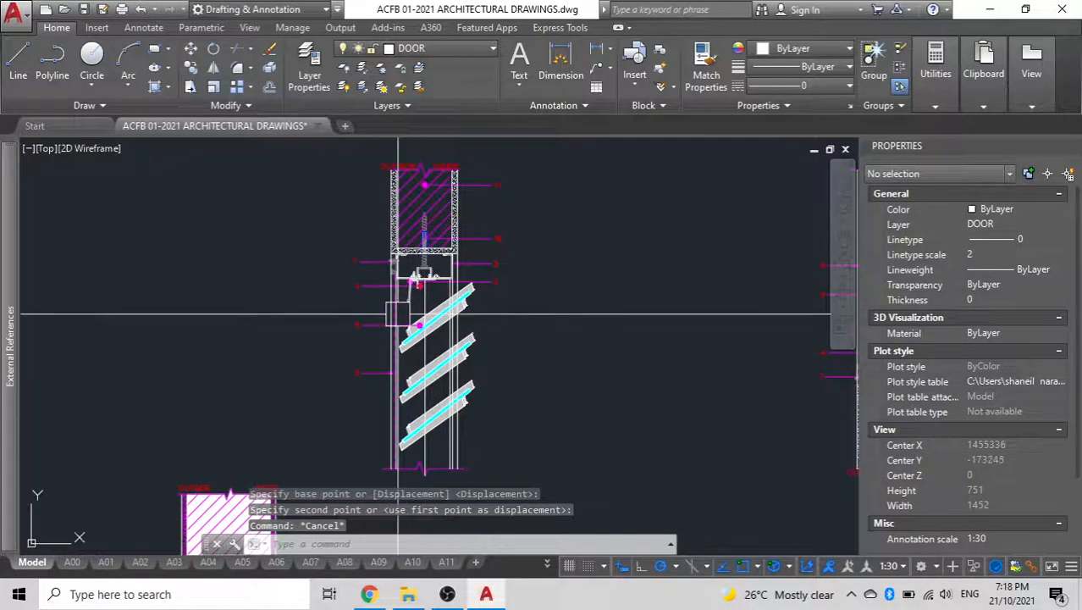
scroll(387, 262, up, 6)
scroll(437, 260, up, 4)
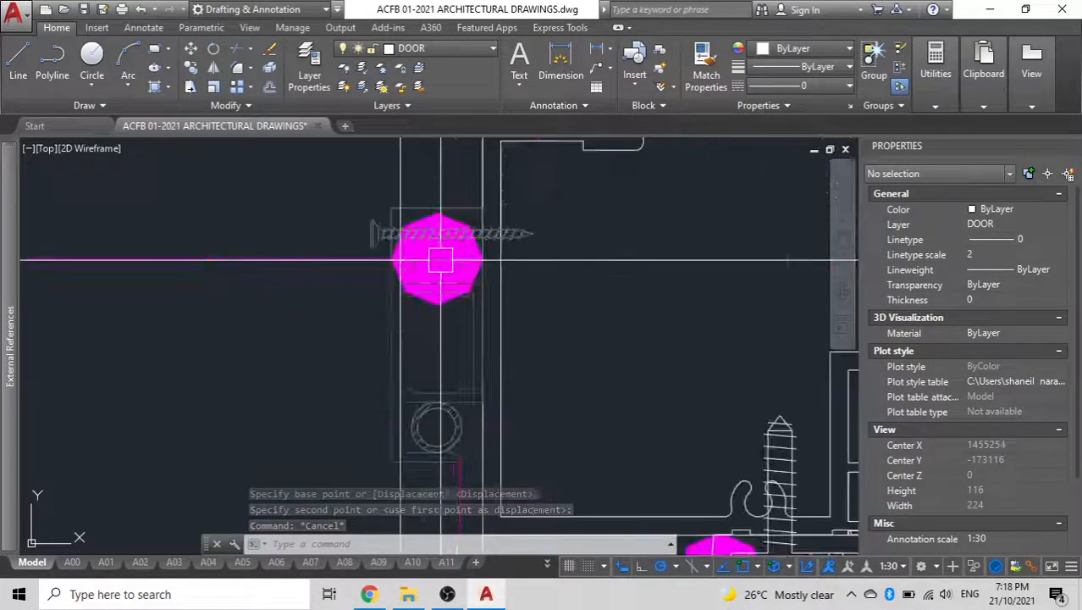
click(435, 233)
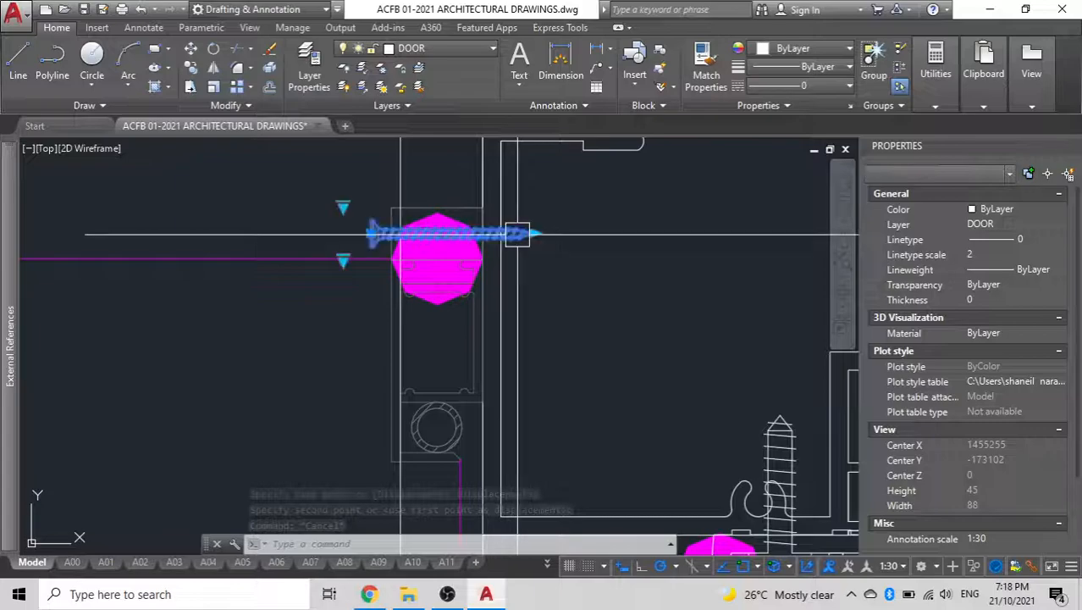
click(420, 207)
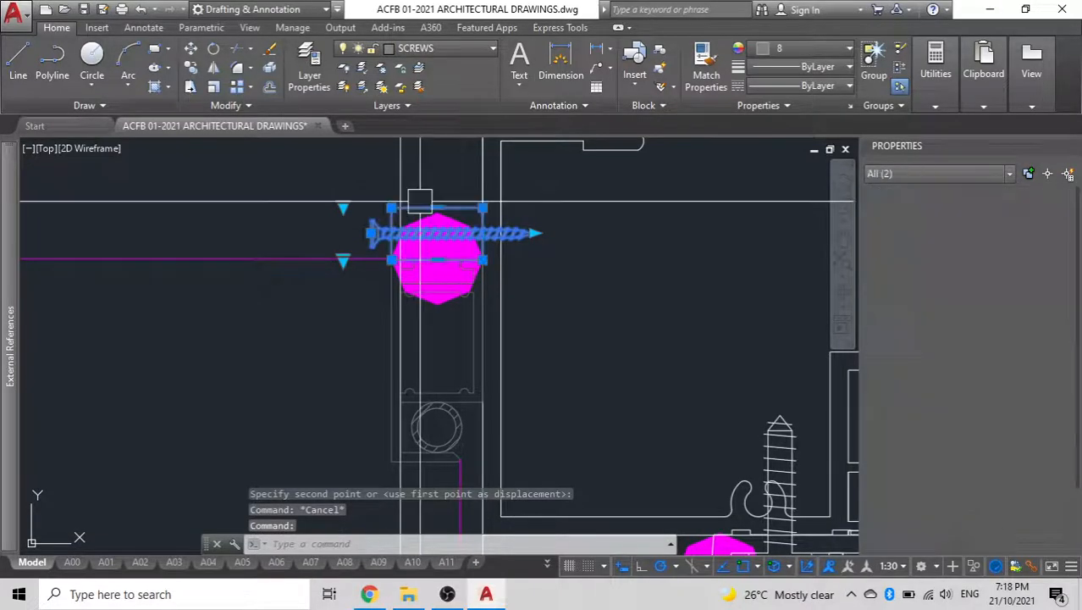
scroll(427, 428, up, 4)
click(447, 424)
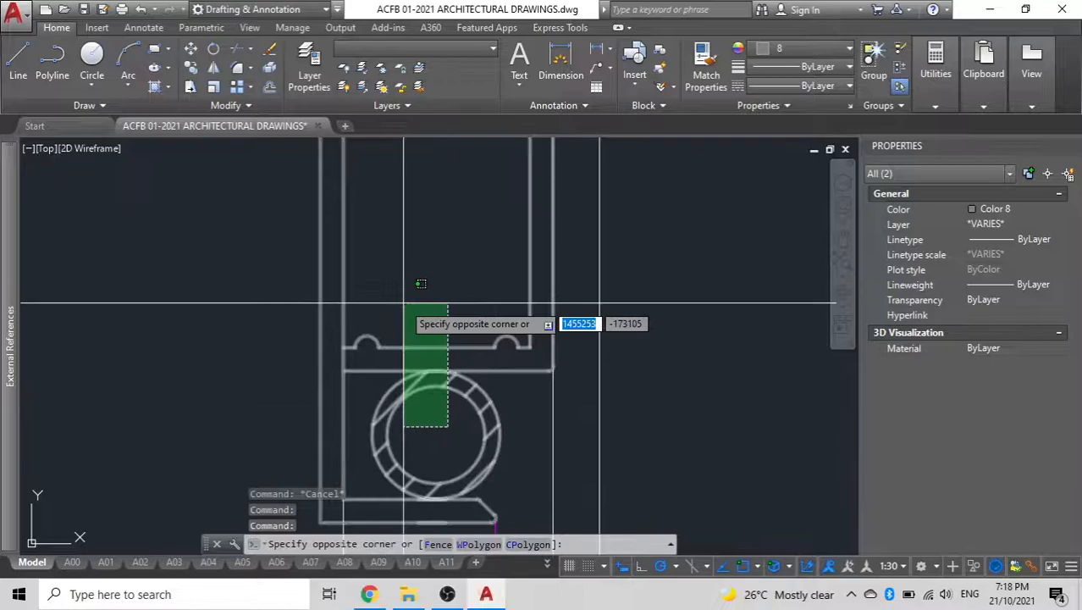
click(398, 288)
scroll(288, 349, down, 5)
middle_drag(294, 353, 317, 357)
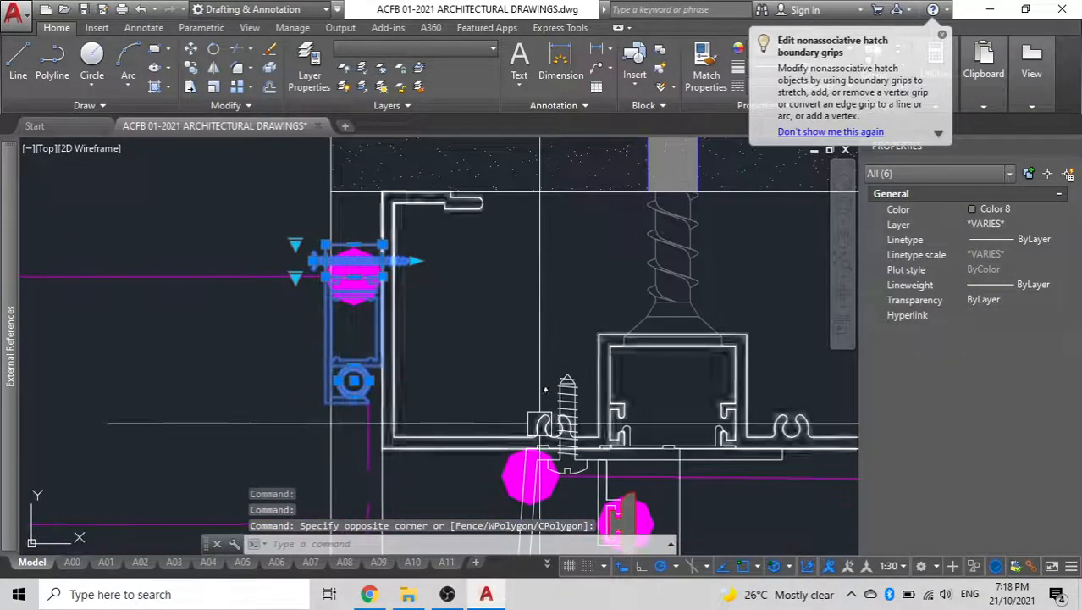
middle_drag(539, 420, 453, 346)
middle_drag(316, 383, 208, 551)
middle_drag(532, 342, 531, 344)
click(459, 364)
scroll(497, 145, up, 6)
click(539, 204)
scroll(430, 268, down, 10)
middle_drag(419, 306, 452, 289)
scroll(420, 375, up, 8)
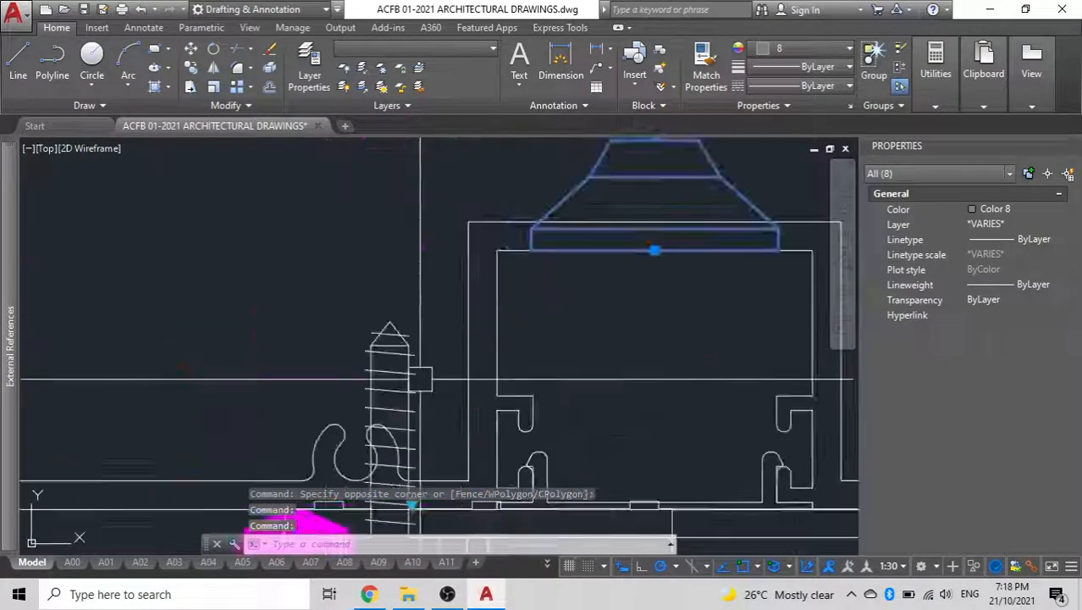
click(390, 374)
scroll(390, 374, down, 6)
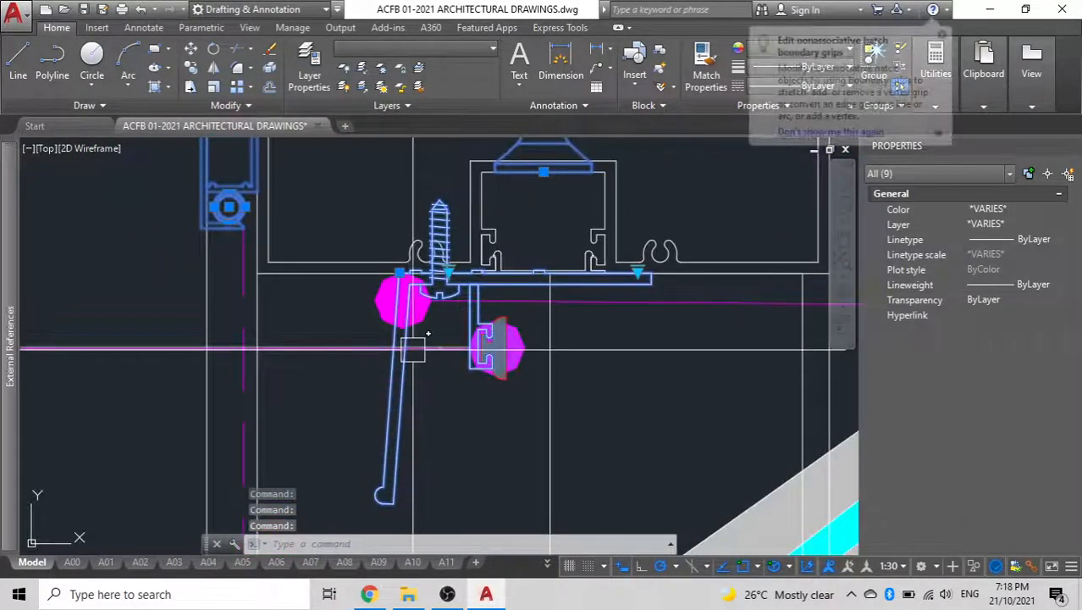
scroll(496, 381, up, 6)
scroll(498, 381, up, 2)
click(518, 437)
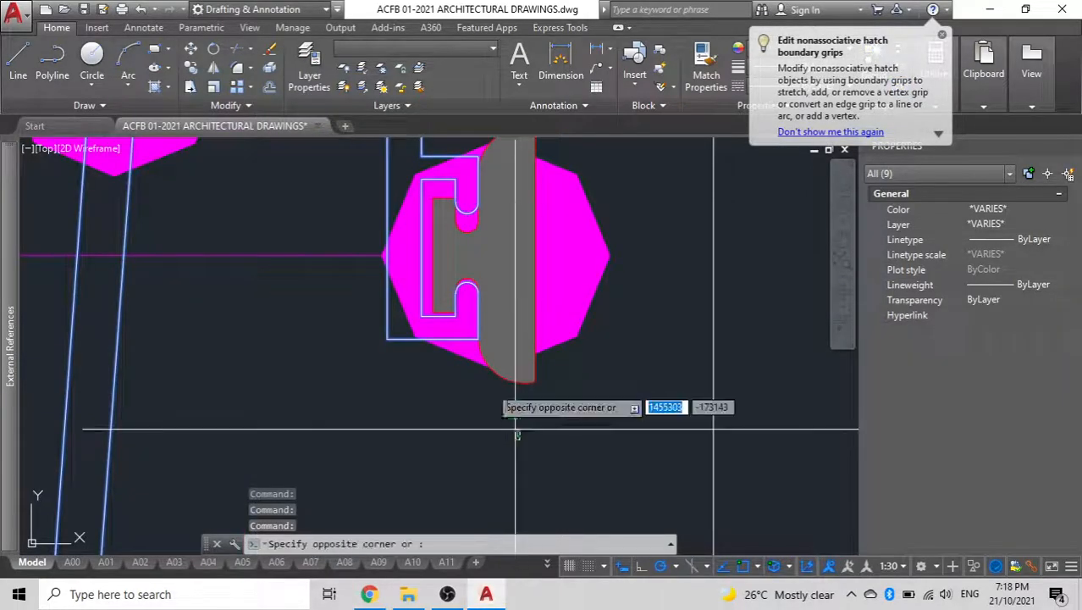
click(510, 377)
scroll(402, 396, down, 5)
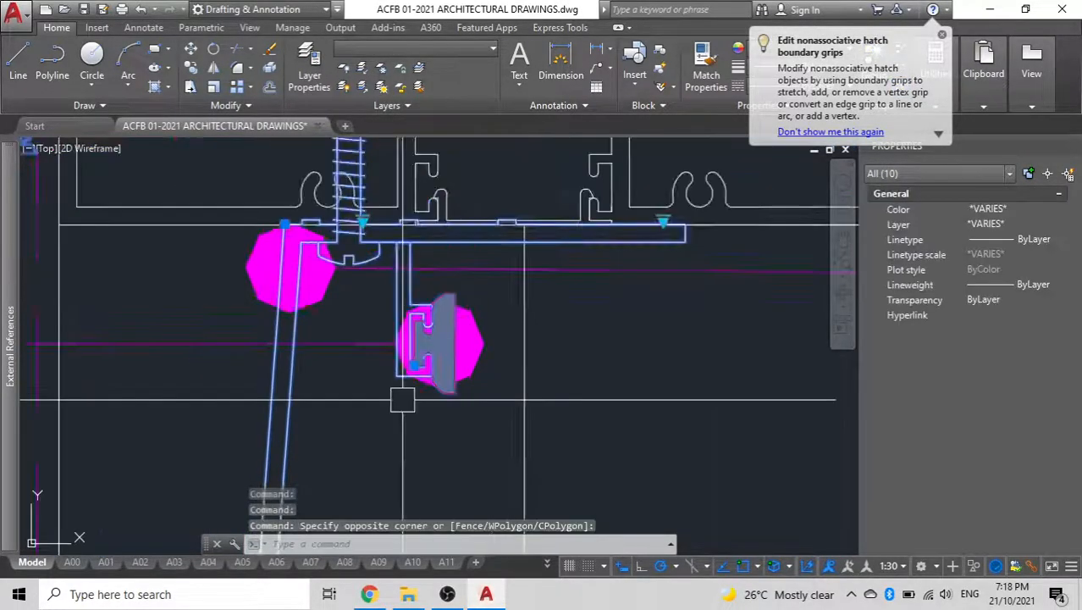
text(co)
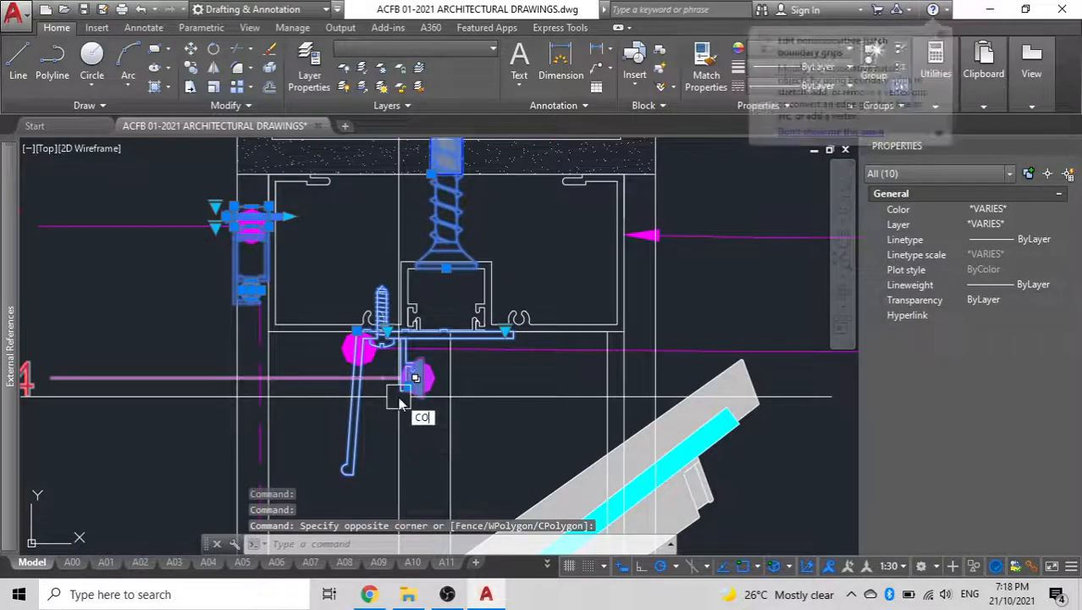
key(Return)
scroll(611, 323, up, 2)
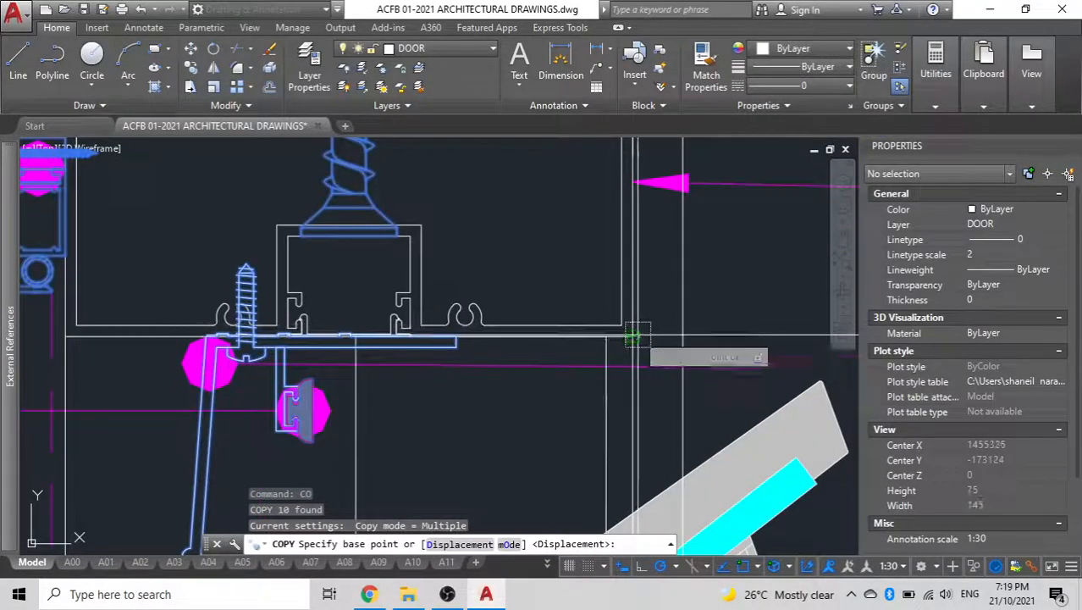
click(633, 337)
scroll(373, 349, down, 5)
middle_drag(373, 349, 549, 150)
scroll(333, 317, down, 3)
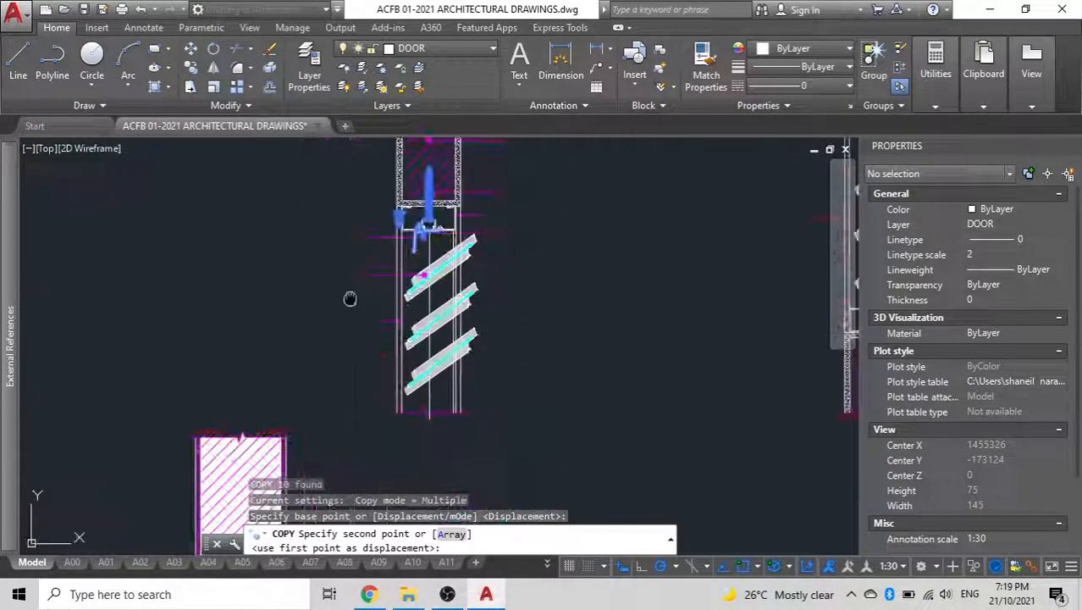
middle_drag(332, 317, 446, 196)
scroll(368, 453, up, 10)
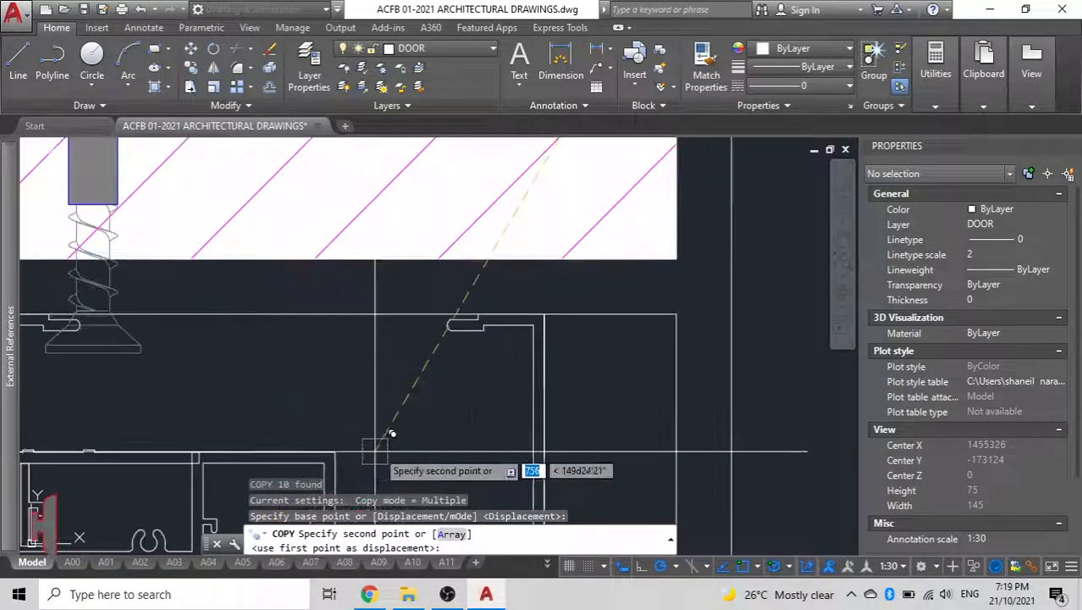
click(544, 314)
scroll(128, 377, down, 6)
scroll(129, 377, down, 2)
middle_drag(129, 378, 215, 284)
key(Escape)
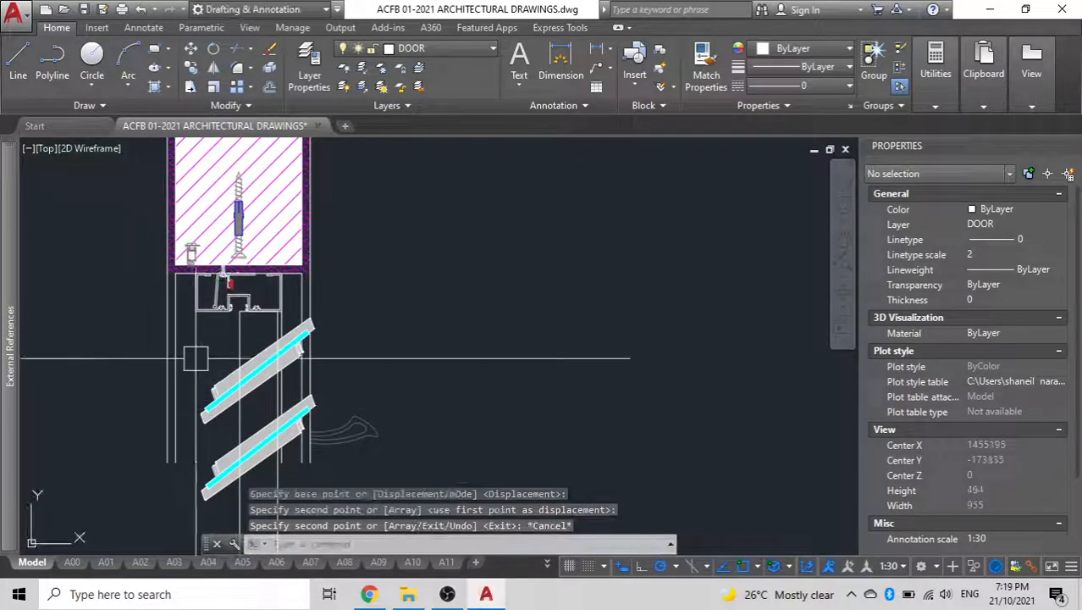
scroll(230, 324, up, 4)
middle_drag(233, 323, 269, 384)
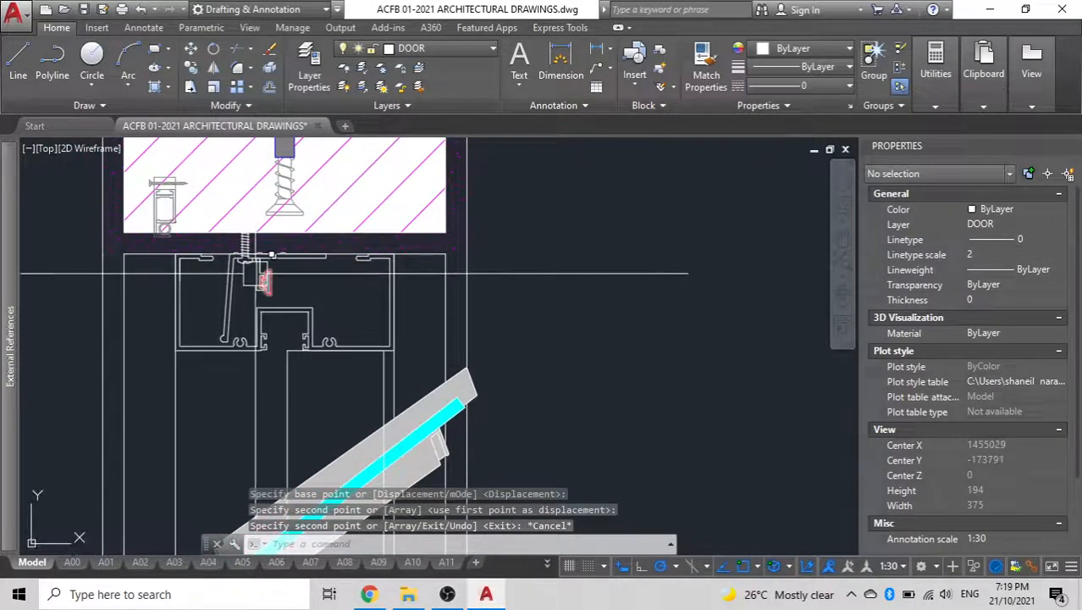
scroll(266, 277, down, 3)
scroll(271, 288, up, 3)
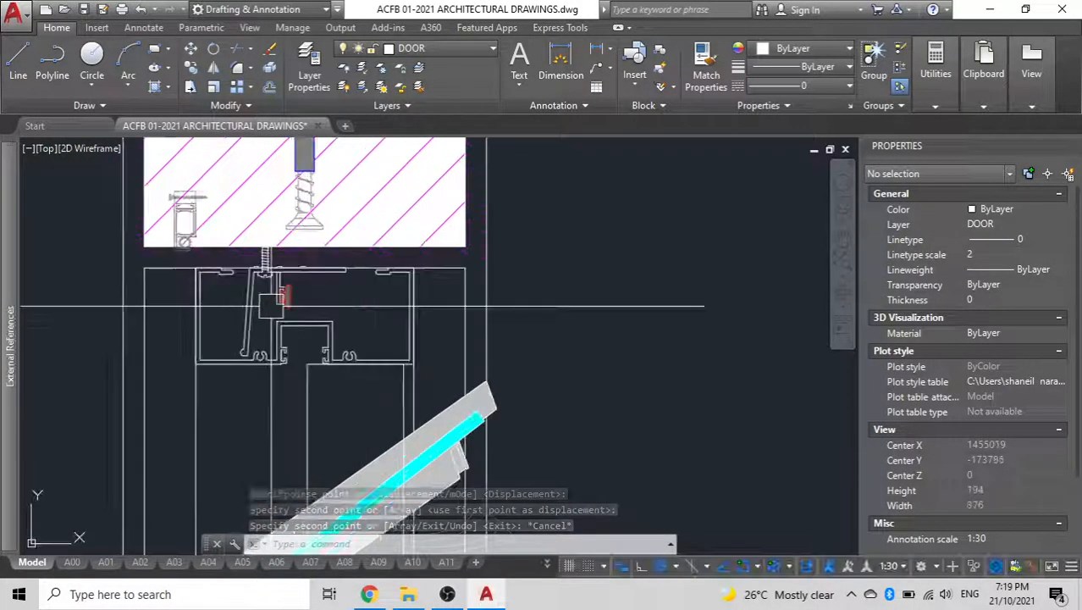
click(281, 303)
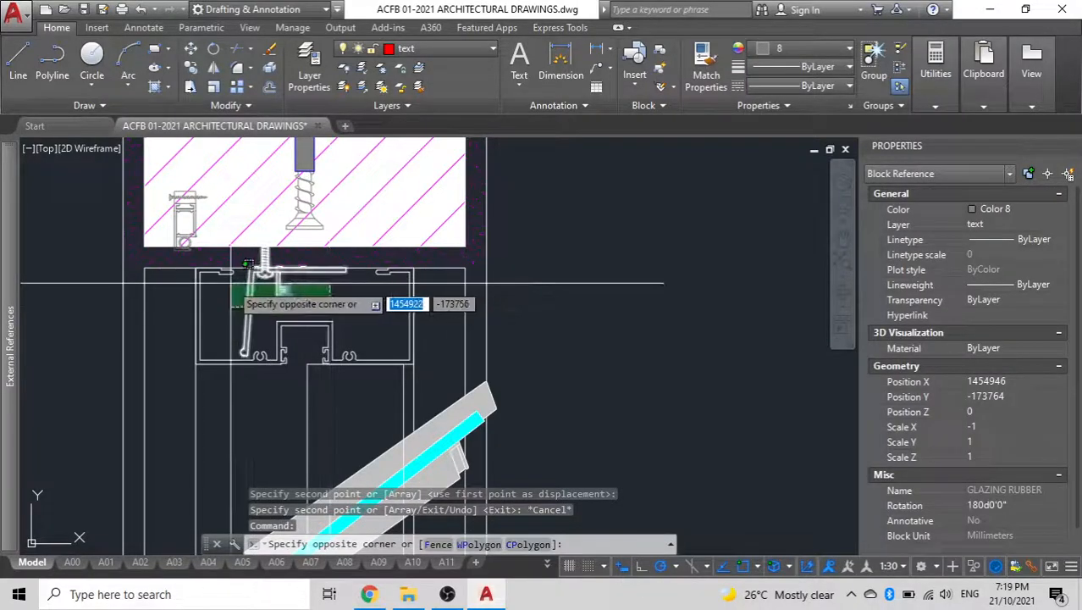
click(233, 285)
scroll(199, 181, up, 7)
key(Escape)
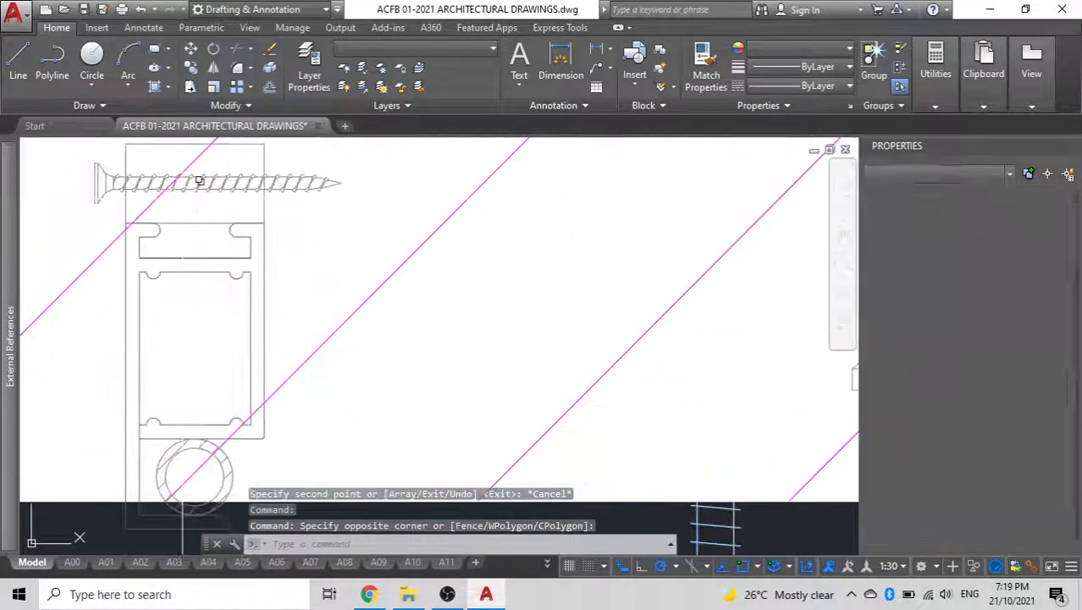
- Undo the last copy of the fixings, bracket and glazing rubber to the new frame
key(ctrl+z)
key(ctrl+z)
key(ctrl+z)
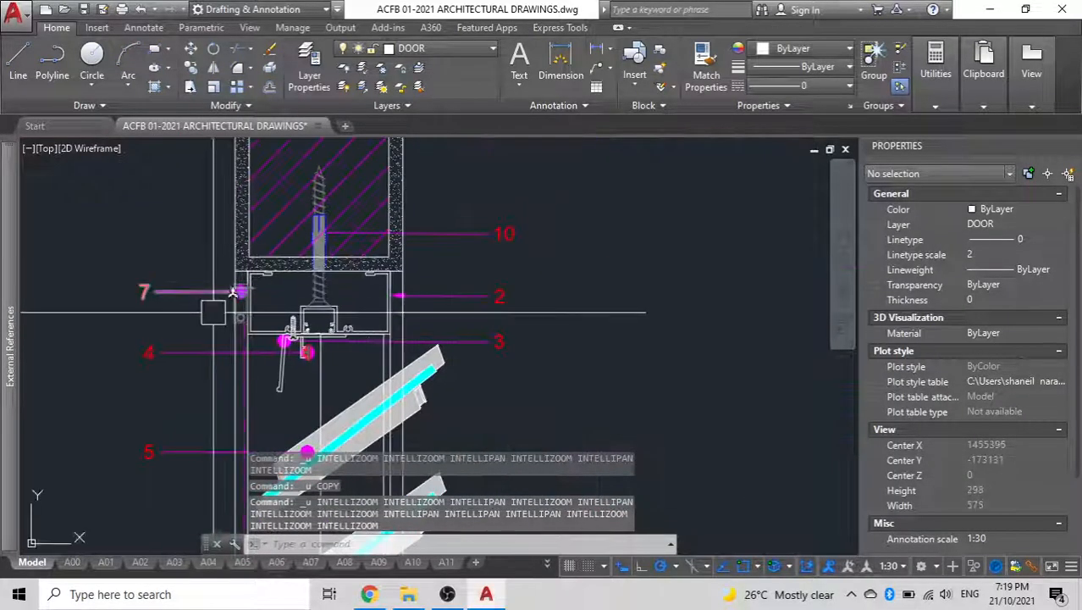
- Select the side profile beside the reference frame with its screw, tube and dashed vertical line
scroll(213, 313, up, 5)
mouse_move(307, 418)
middle_down()
mouse_move(313, 347)
mouse_move(300, 433)
middle_up()
scroll(337, 358, up, 4)
click(392, 374)
scroll(303, 355, down, 4)
click(271, 314)
click(354, 203)
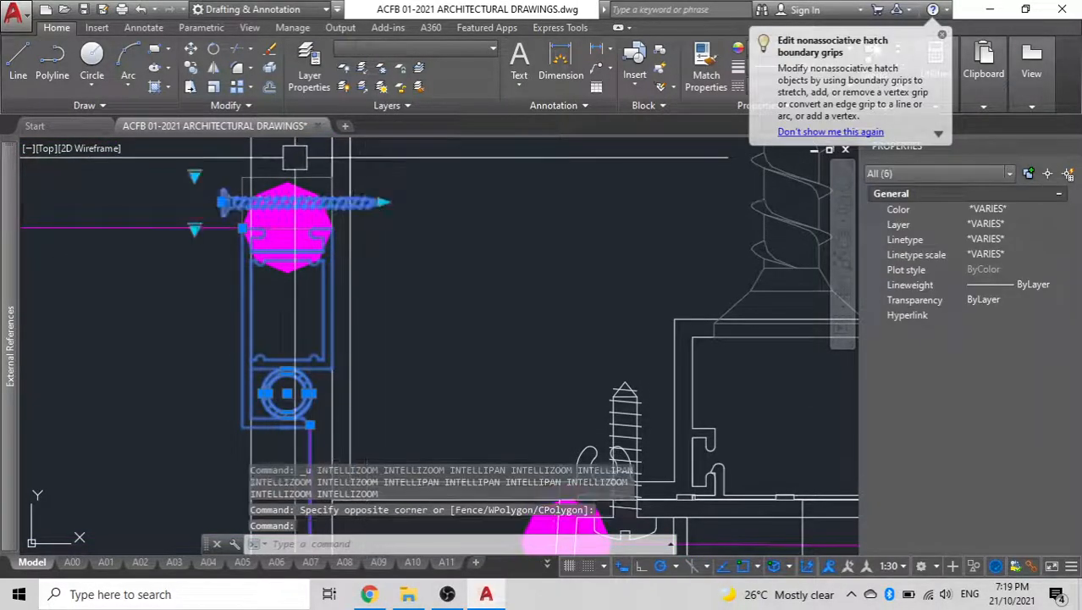
click(240, 251)
scroll(103, 284, down, 3)
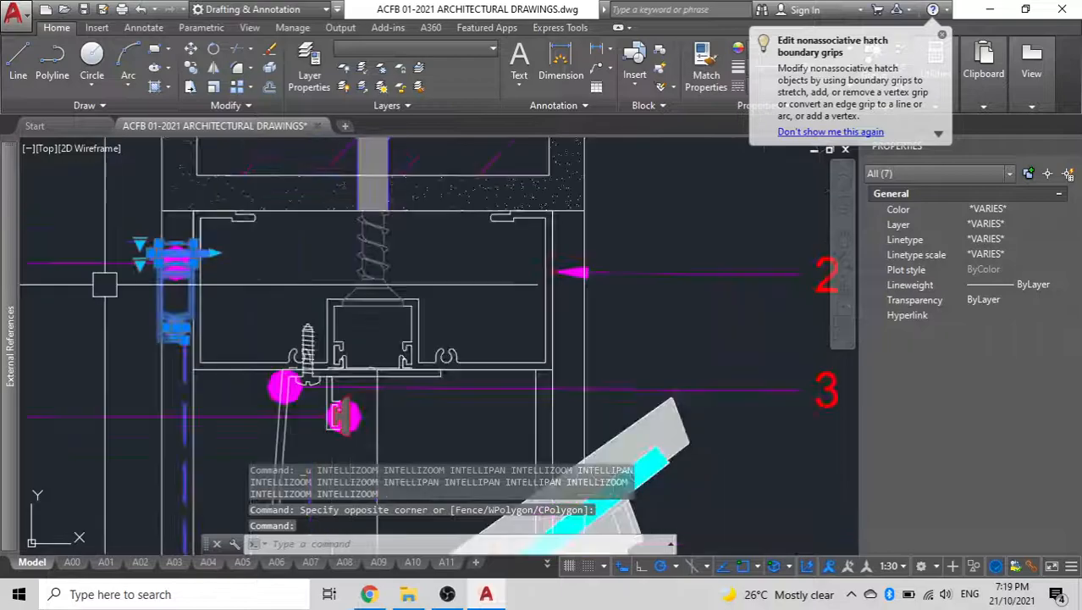
- Add the wall anchor screw and plug, the hanging bracket with its screw, and leader 4 to the selection
middle_drag(306, 244, 208, 345)
click(278, 351)
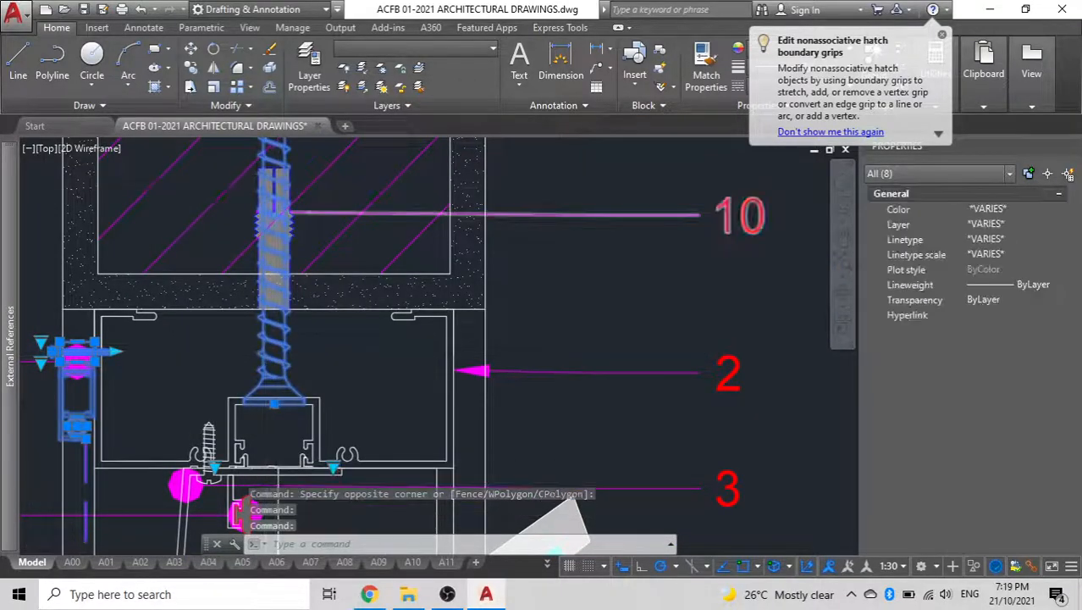
scroll(263, 202, up, 5)
click(220, 250)
scroll(217, 262, down, 8)
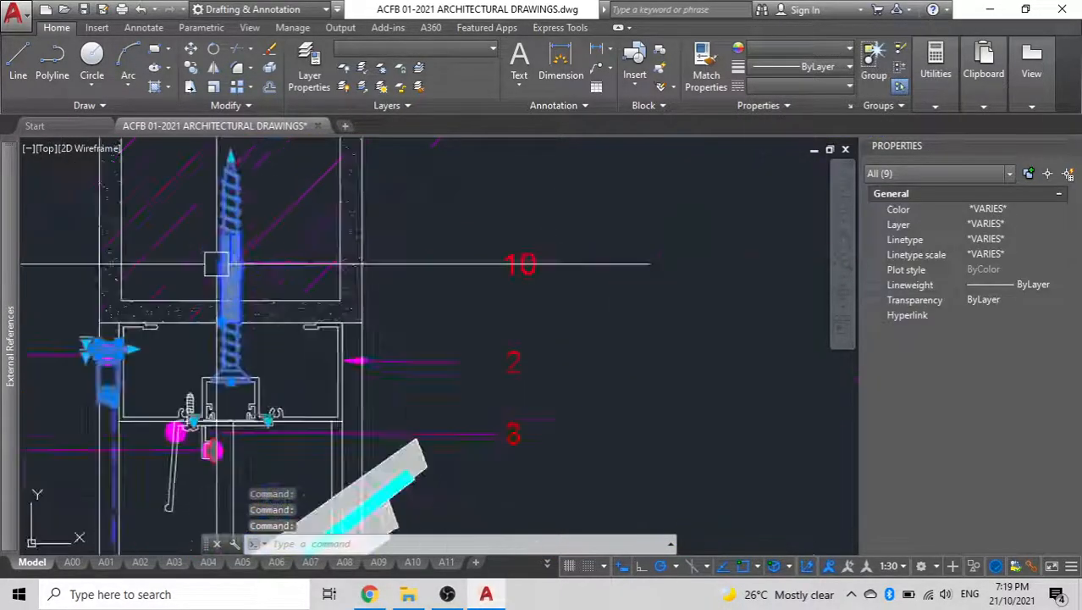
middle_drag(226, 261, 308, 218)
scroll(271, 339, up, 5)
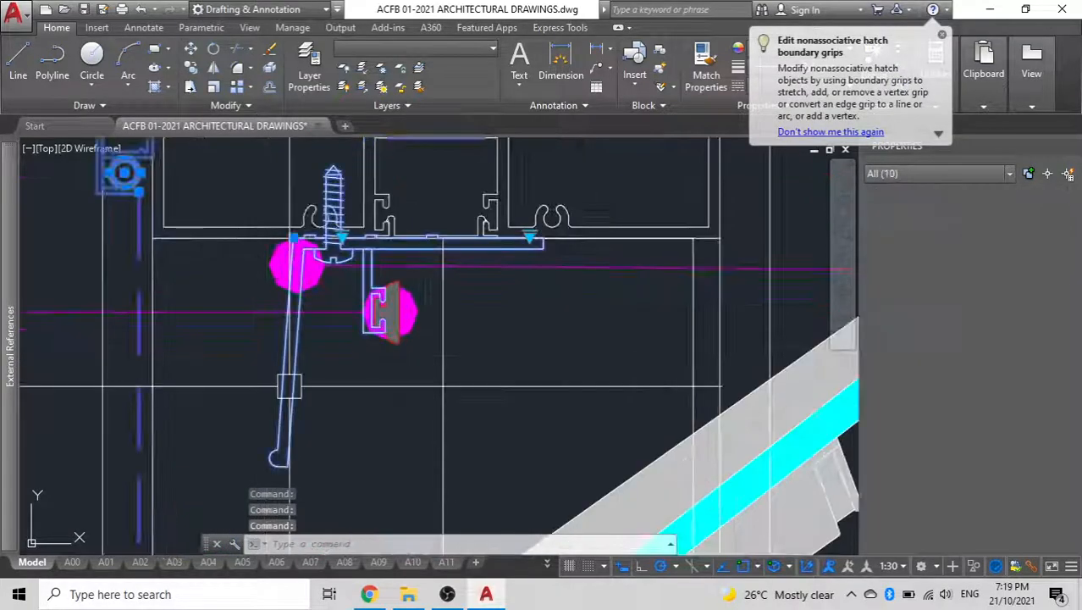
click(398, 338)
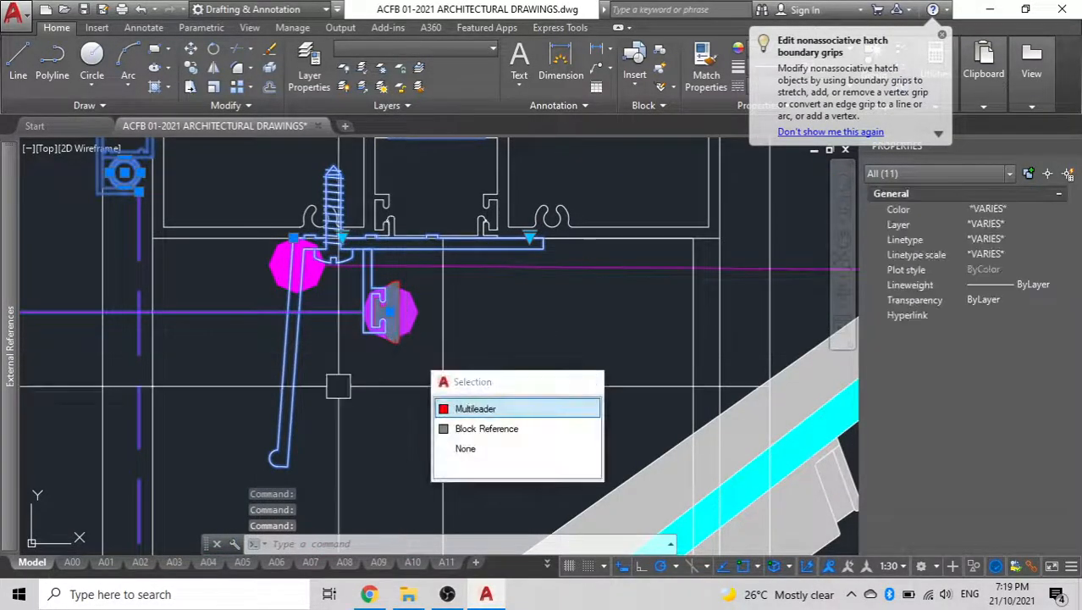
scroll(186, 385, down, 2)
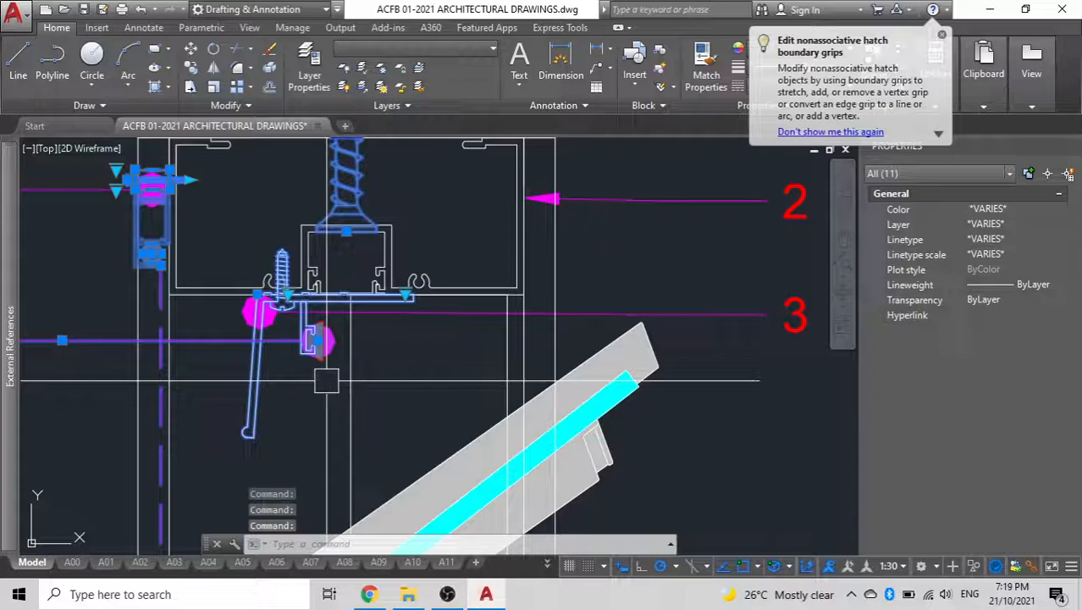
- Copy the selected reference parts from the reference frame's lower right corner to the new frame's lower right corner
text(co)
key(space)
click(523, 295)
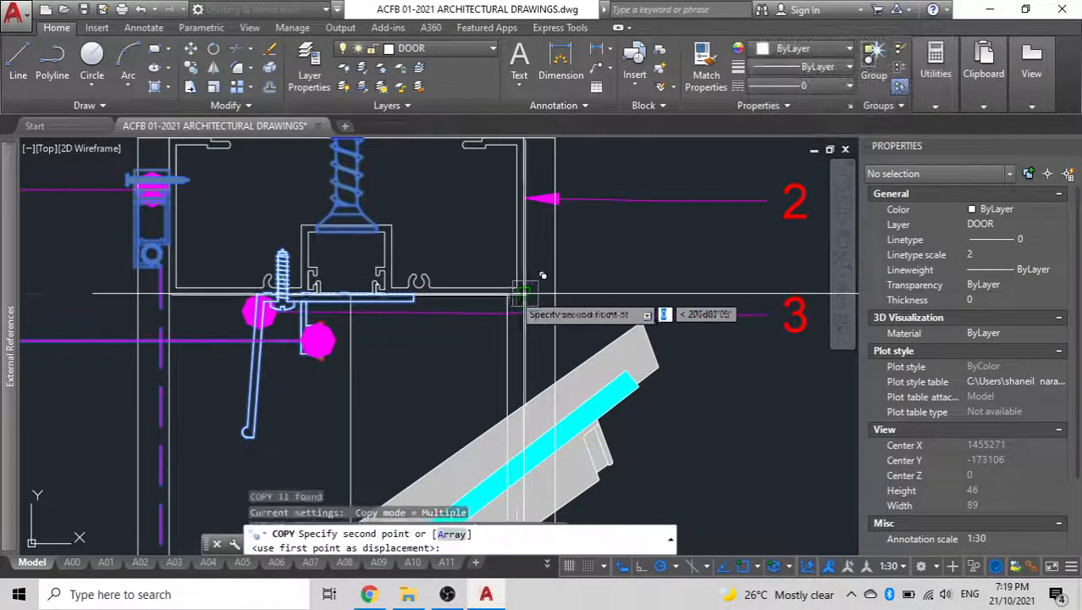
scroll(239, 392, down, 4)
middle_drag(239, 392, 489, 199)
scroll(398, 272, down, 4)
middle_drag(398, 274, 490, 184)
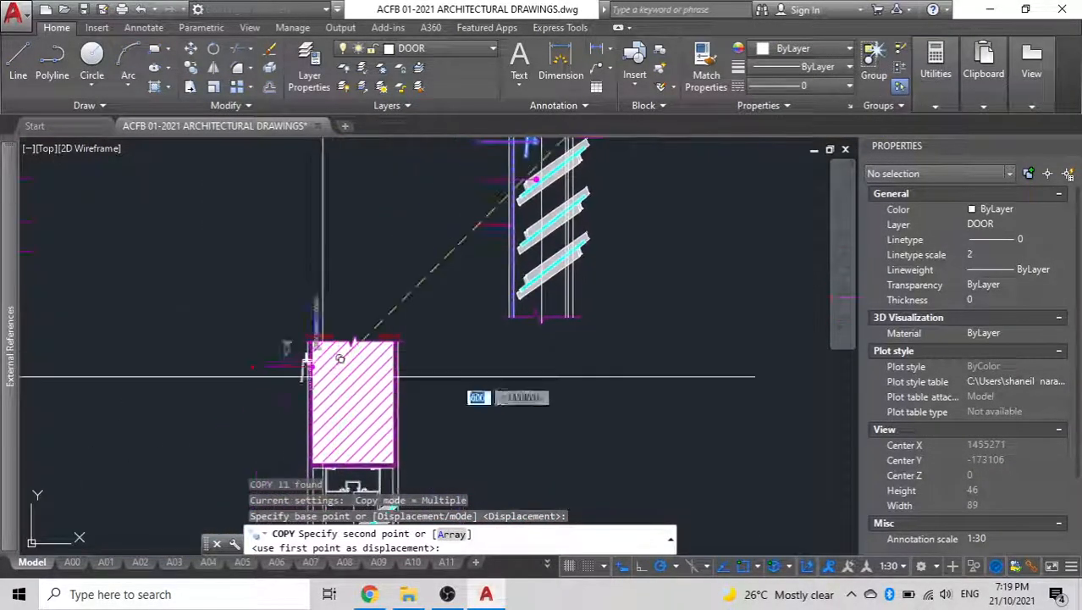
middle_drag(396, 457, 442, 310)
scroll(446, 320, up, 6)
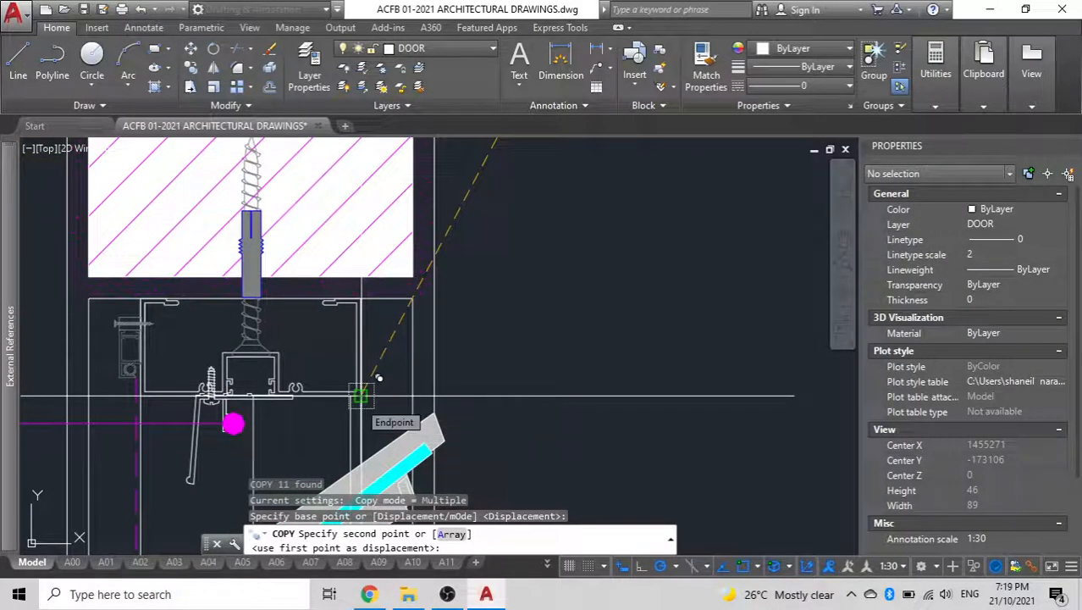
click(233, 423)
key(Escape)
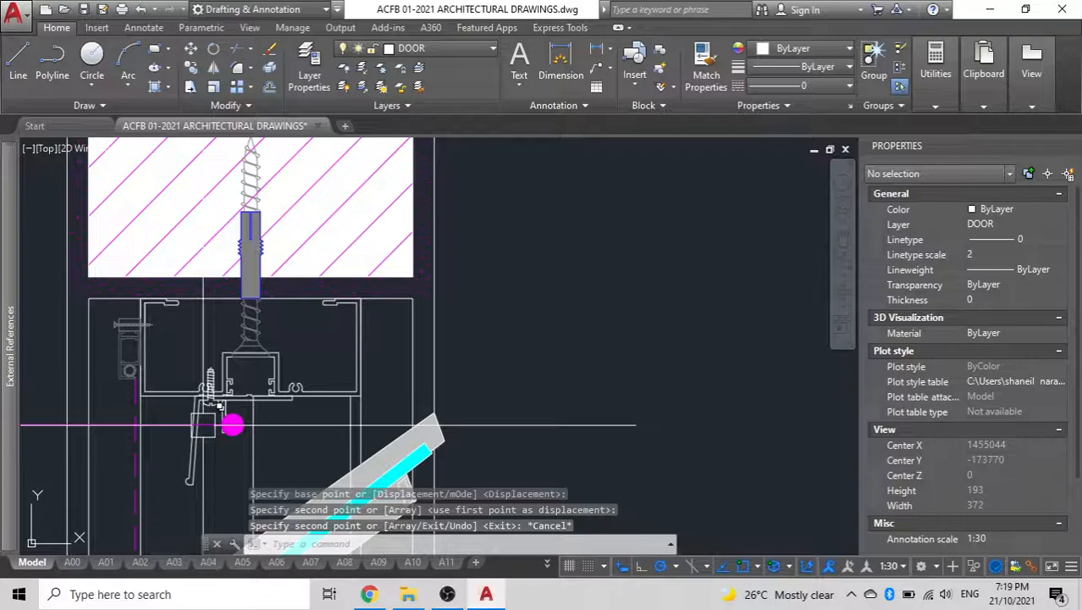
- Try to draw a construction line across the vertical lines below the louvre blades, and erase it
scroll(229, 423, down, 3)
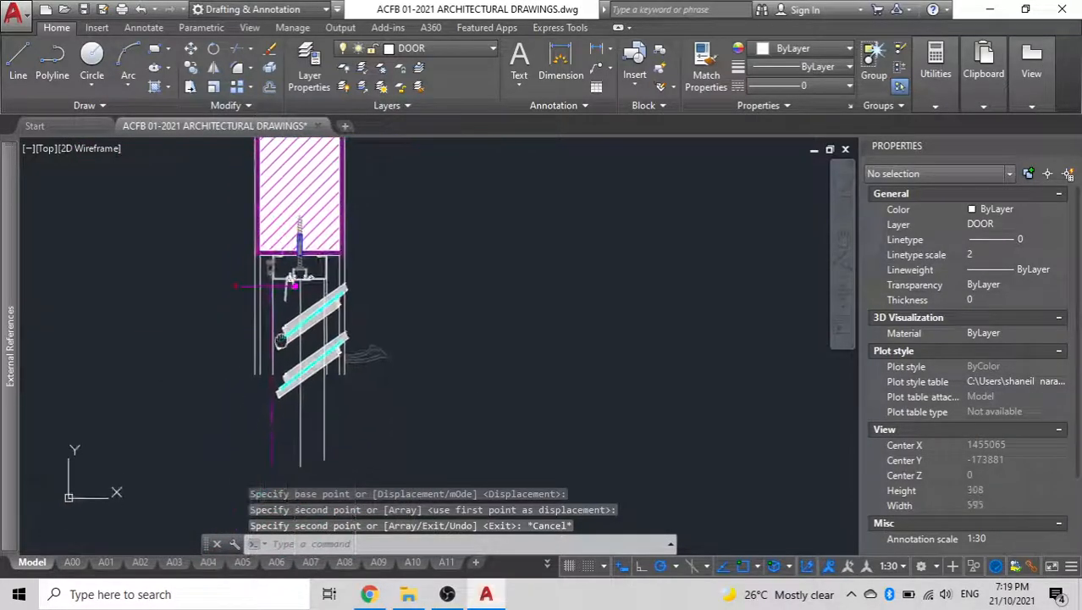
middle_drag(301, 498, 339, 375)
scroll(349, 314, up, 2)
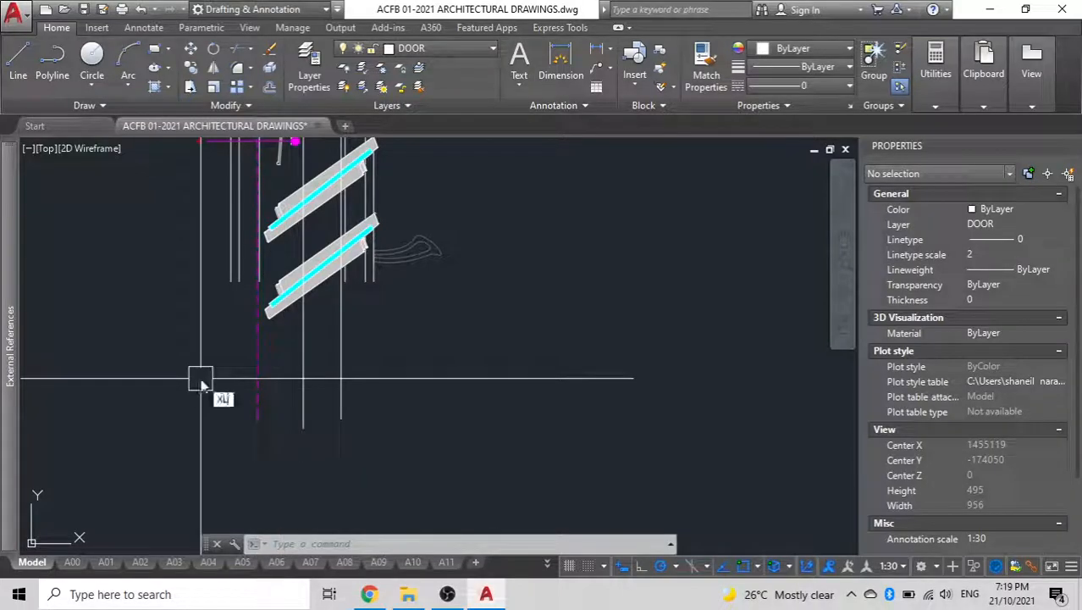
key(Return)
click(358, 362)
click(398, 359)
key(Escape)
key(Escape)
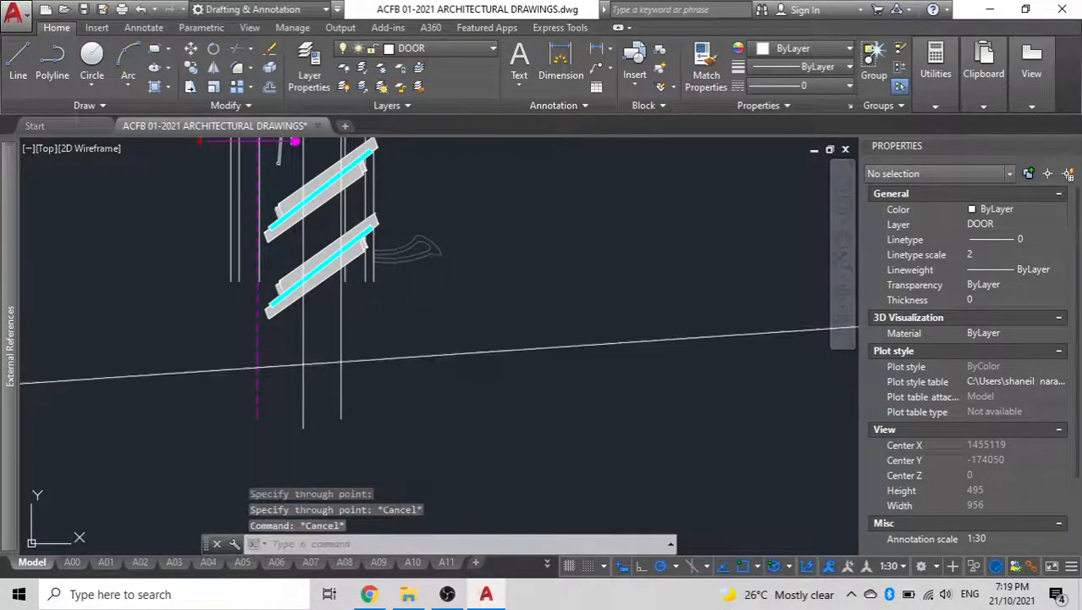
click(398, 362)
key(Delete)
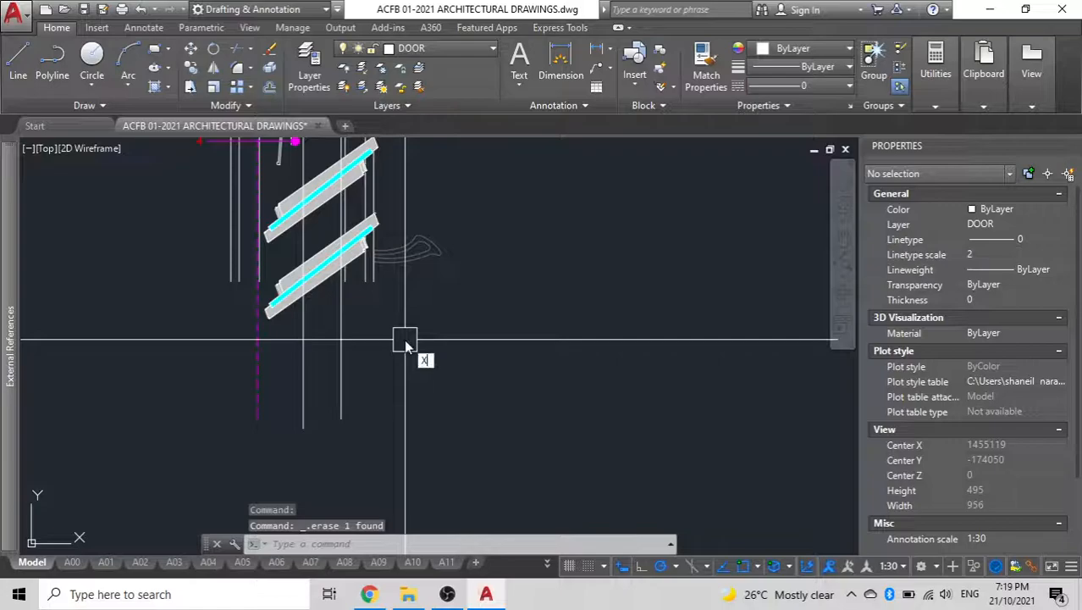
key(Return)
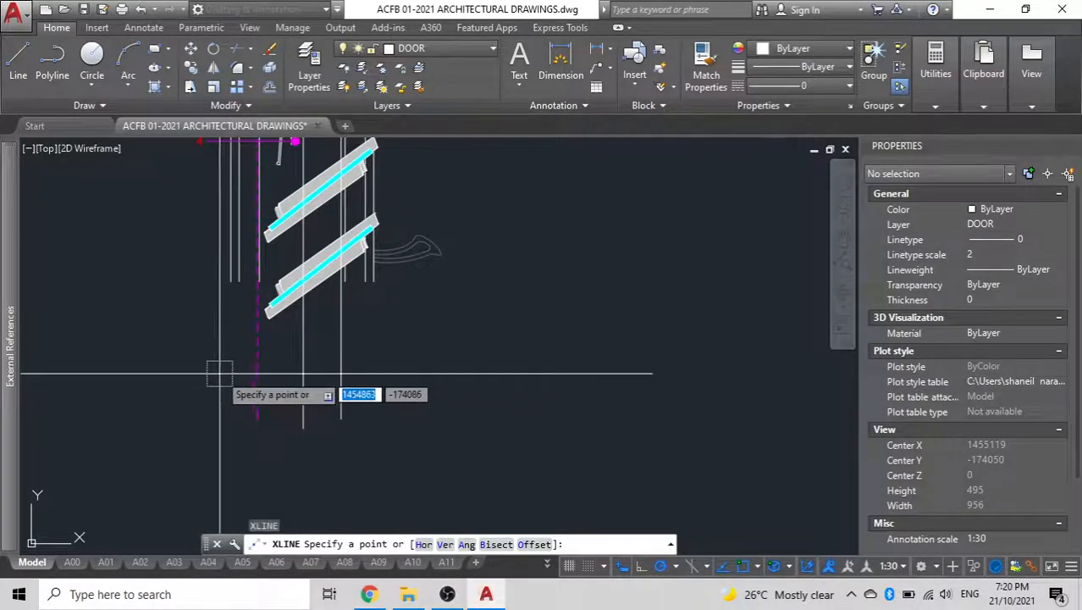
key(Escape)
- Copy the magenta break line from the top of the new wall straight down below the lower louvre blade
scroll(219, 373, down, 2)
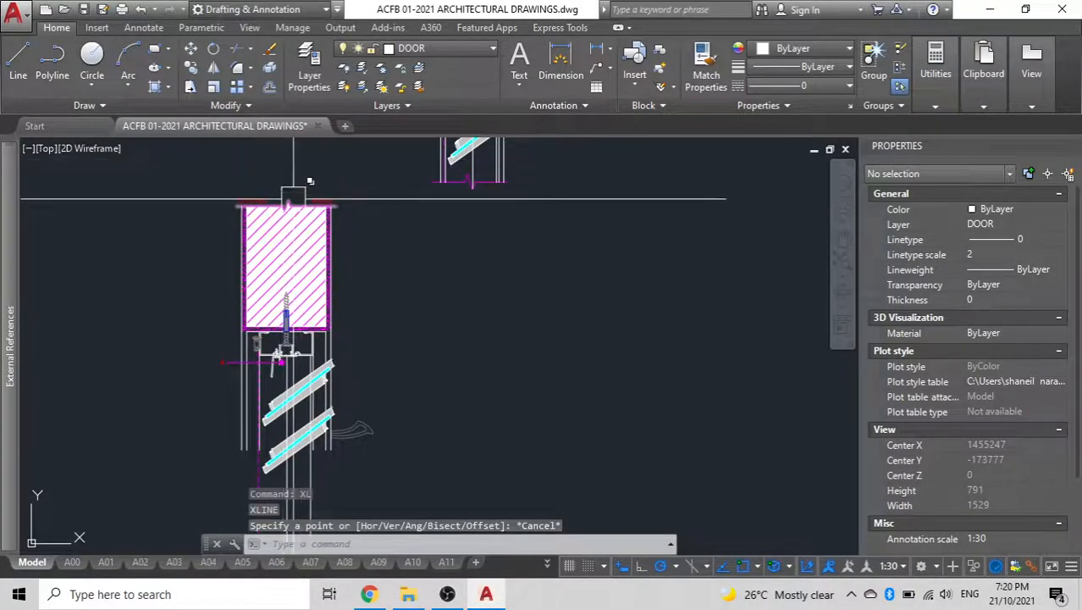
scroll(293, 198, up, 3)
click(286, 212)
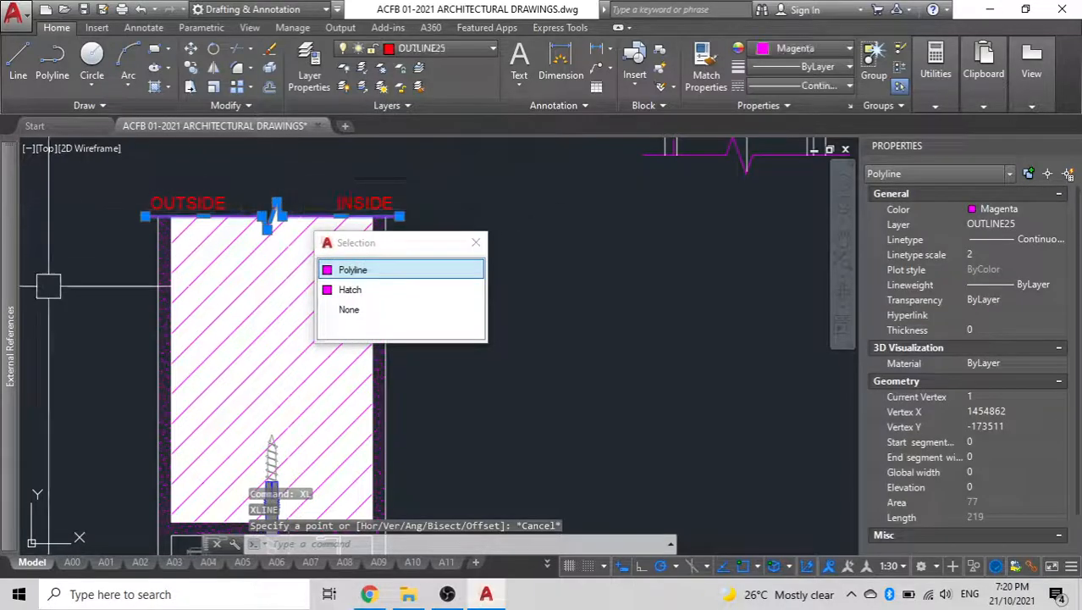
text(CO)
scroll(75, 292, down, 5)
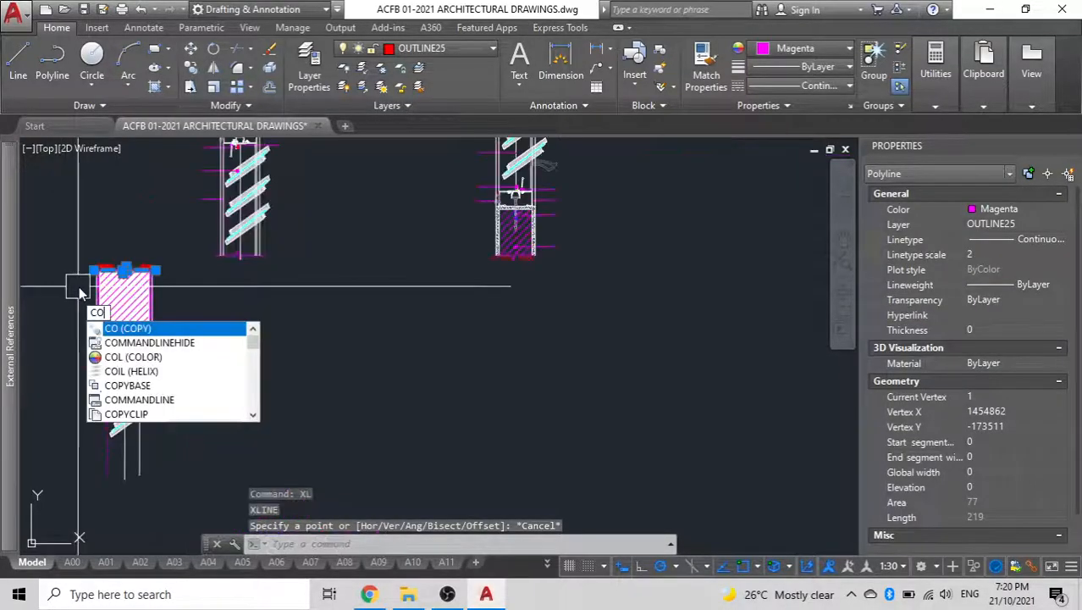
key(Return)
click(226, 300)
middle_drag(223, 449, 270, 311)
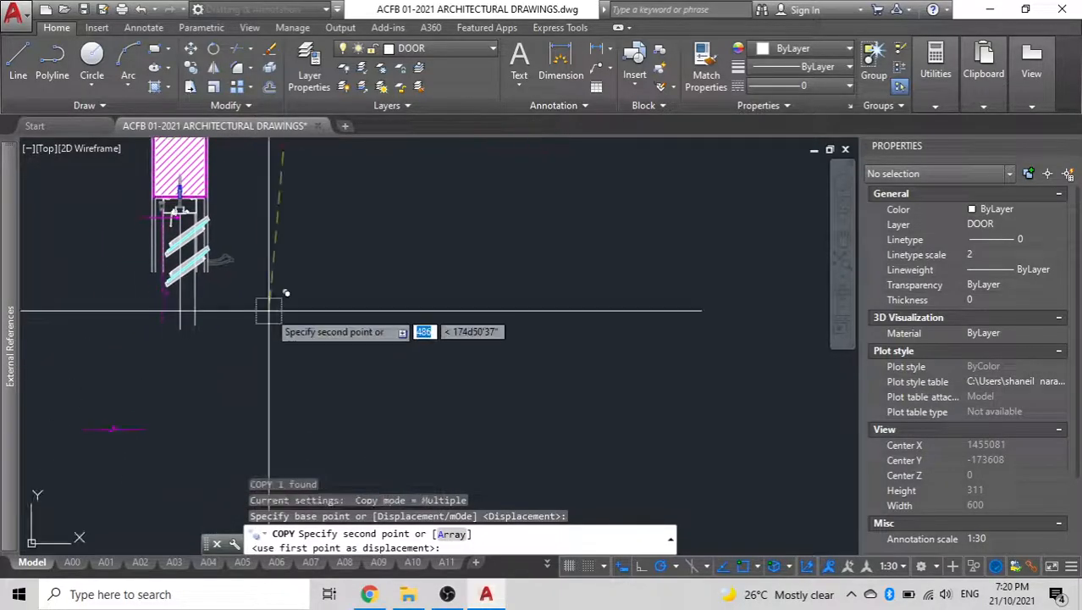
scroll(269, 314, up, 4)
middle_drag(220, 370, 348, 338)
scroll(386, 342, down, 2)
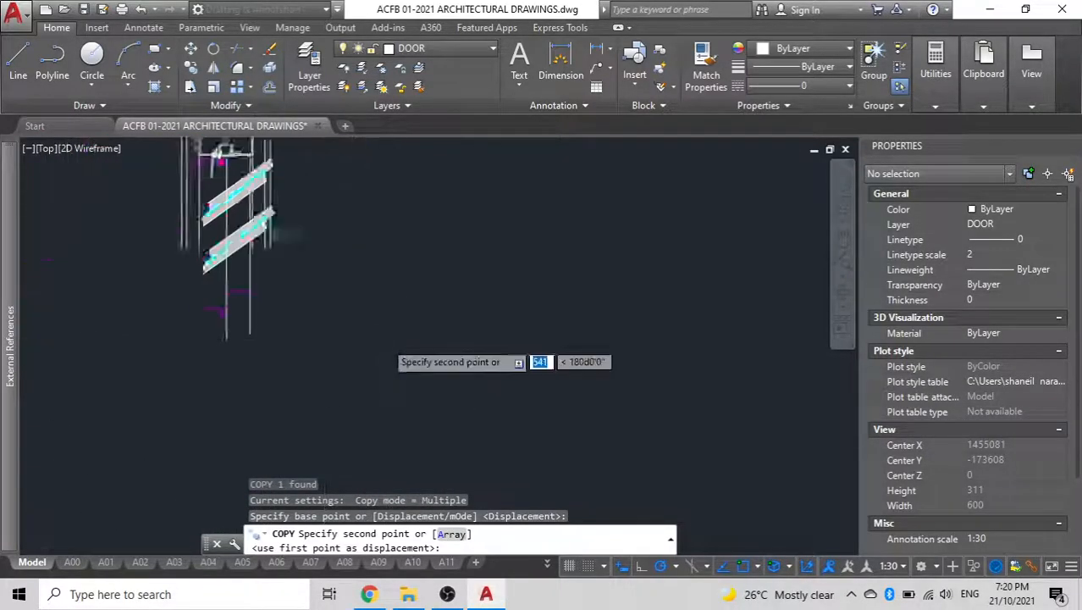
scroll(442, 343, down, 2)
click(412, 343)
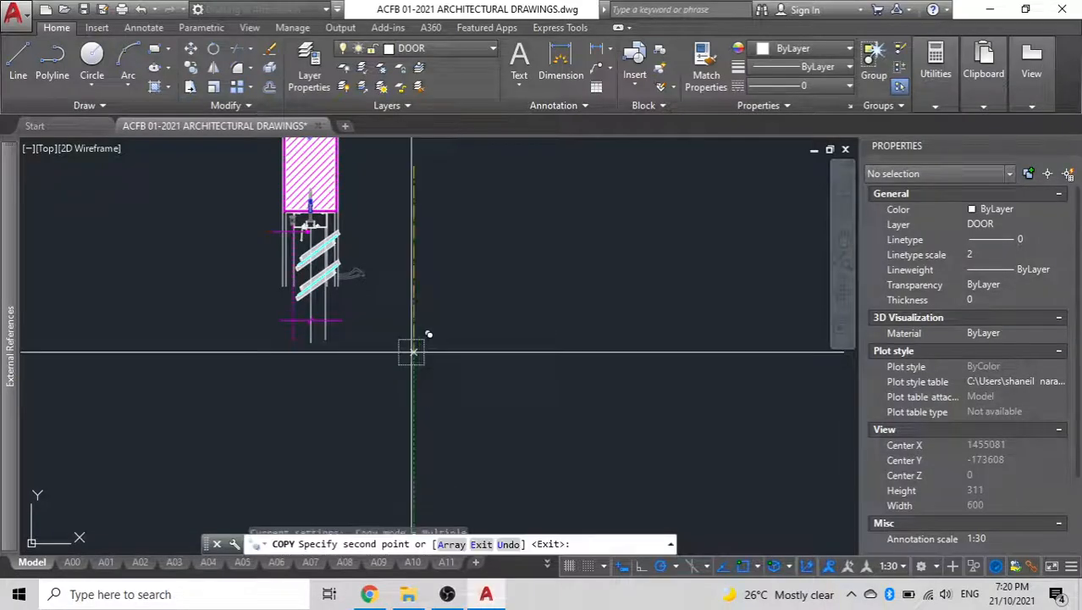
key(Escape)
- Trim the vertical lines that run past the lower break line of the new detail
click(396, 396)
click(190, 250)
text(tr)
key(Return)
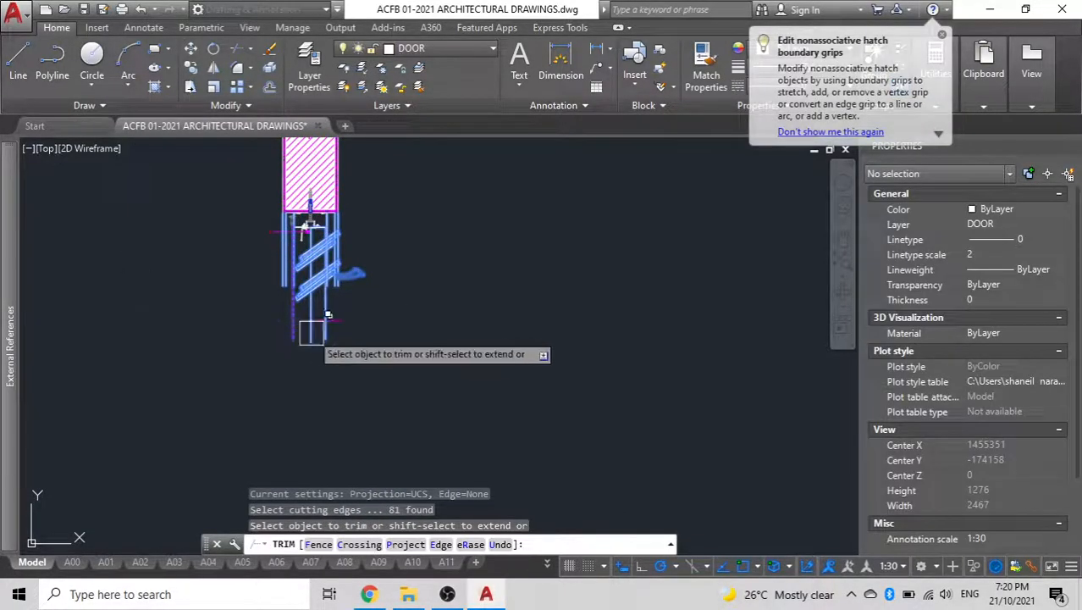
scroll(320, 332, up, 3)
click(325, 334)
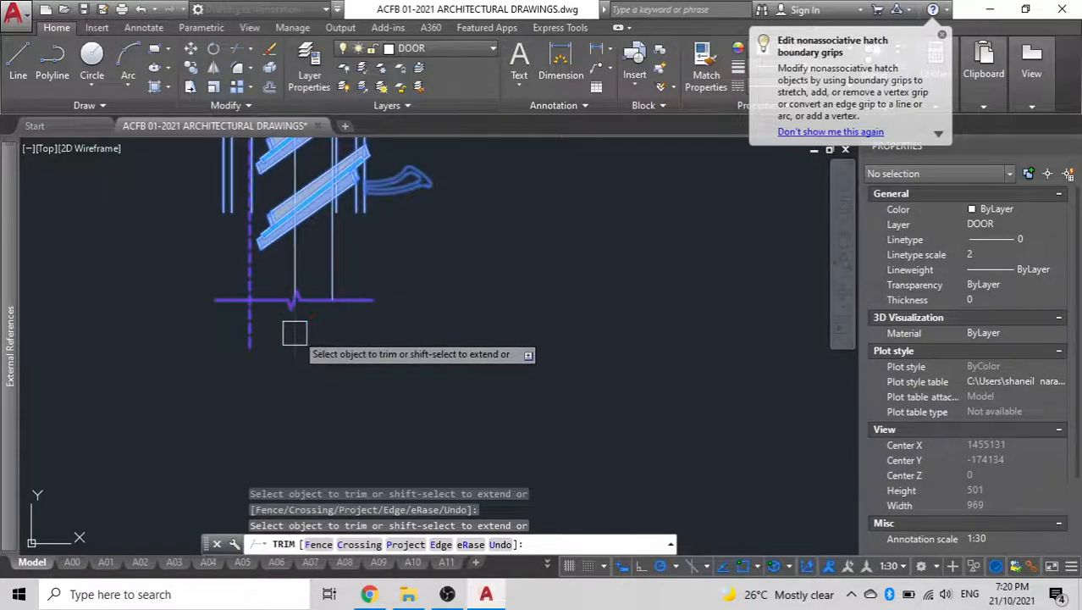
scroll(222, 382, up, 4)
key(Escape)
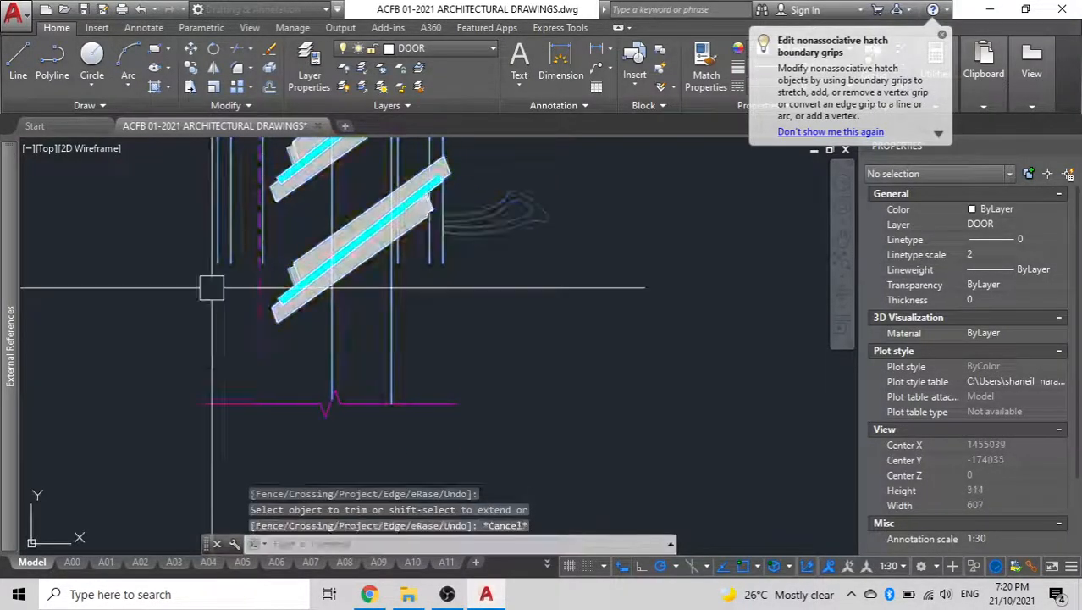
- Extend the two outer vertical lines on the new detail's left side down to the lower break line
click(463, 434)
click(140, 327)
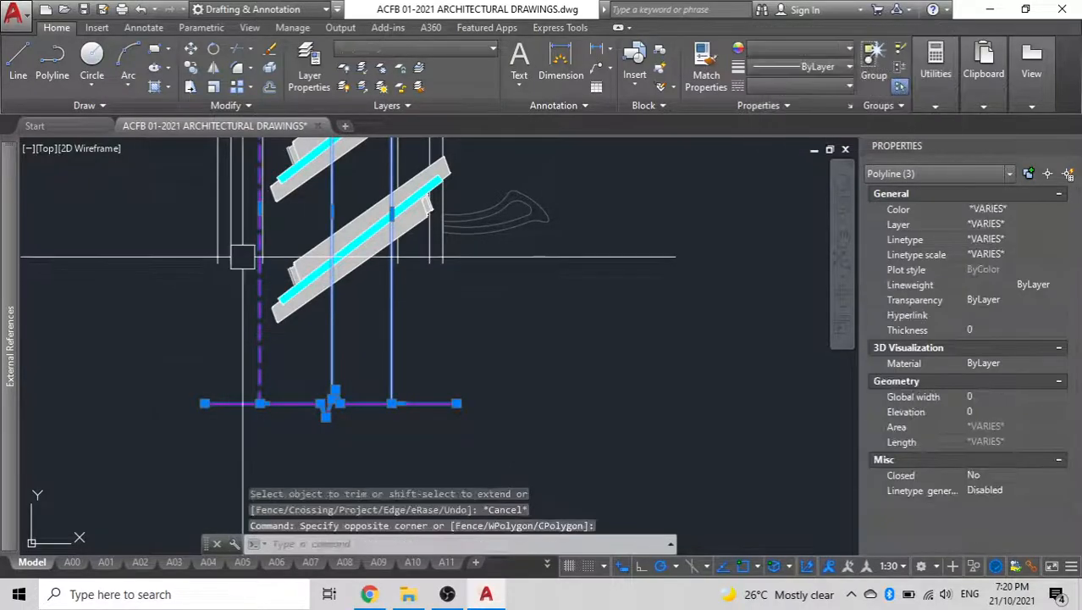
scroll(278, 234, up, 4)
click(277, 234)
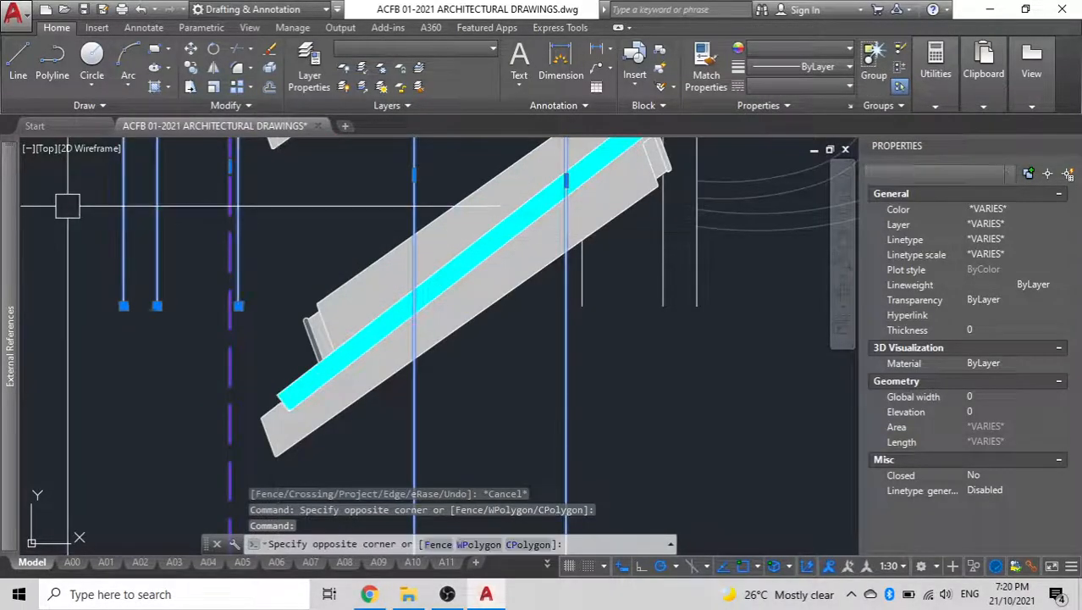
click(68, 206)
middle_drag(636, 346, 465, 329)
click(491, 404)
click(295, 337)
scroll(324, 375, down, 6)
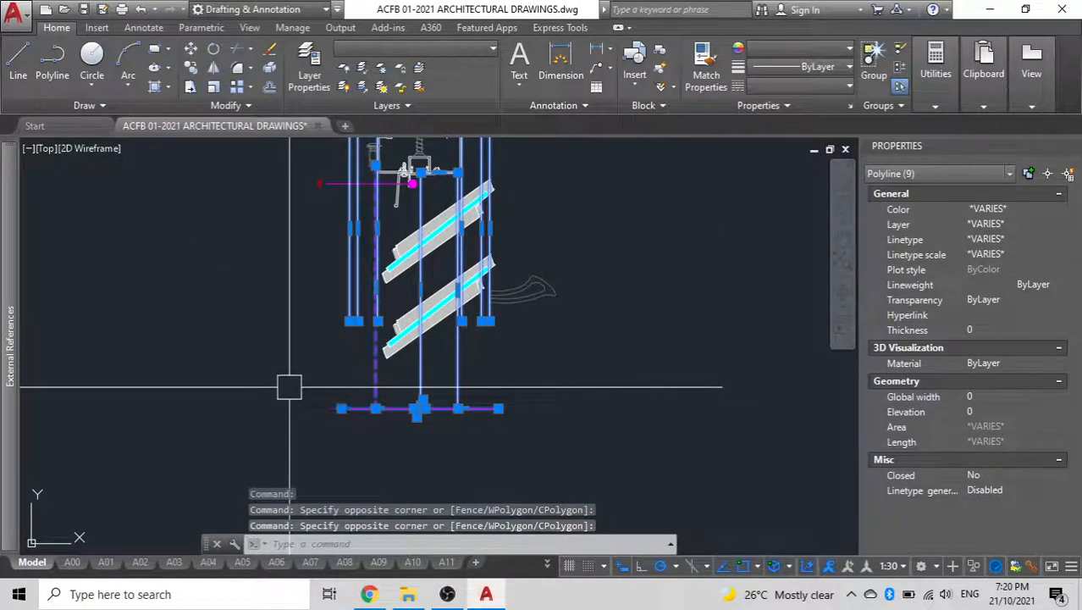
text(ex)
key(Return)
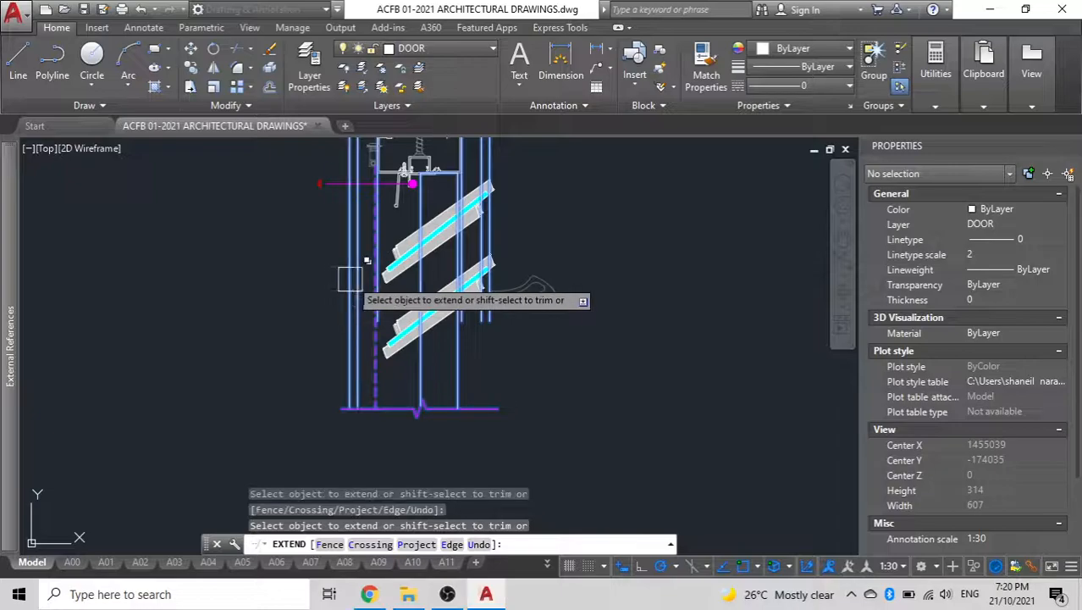
- Extend the remaining short vertical lines beside and behind the louvre blades down to the lower break line
scroll(350, 278, up, 2)
click(409, 290)
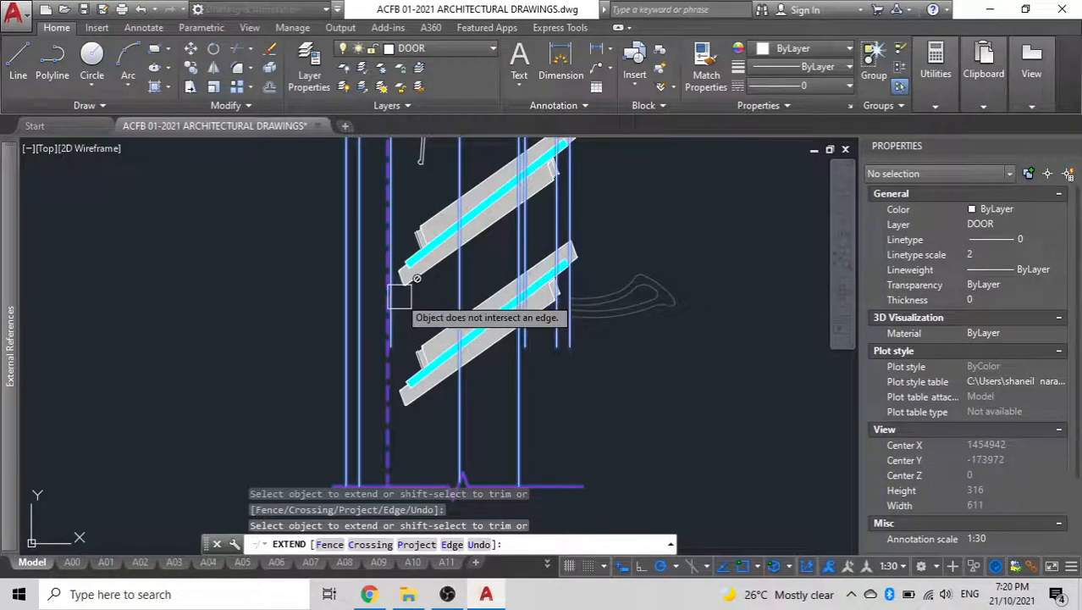
scroll(400, 306, up, 8)
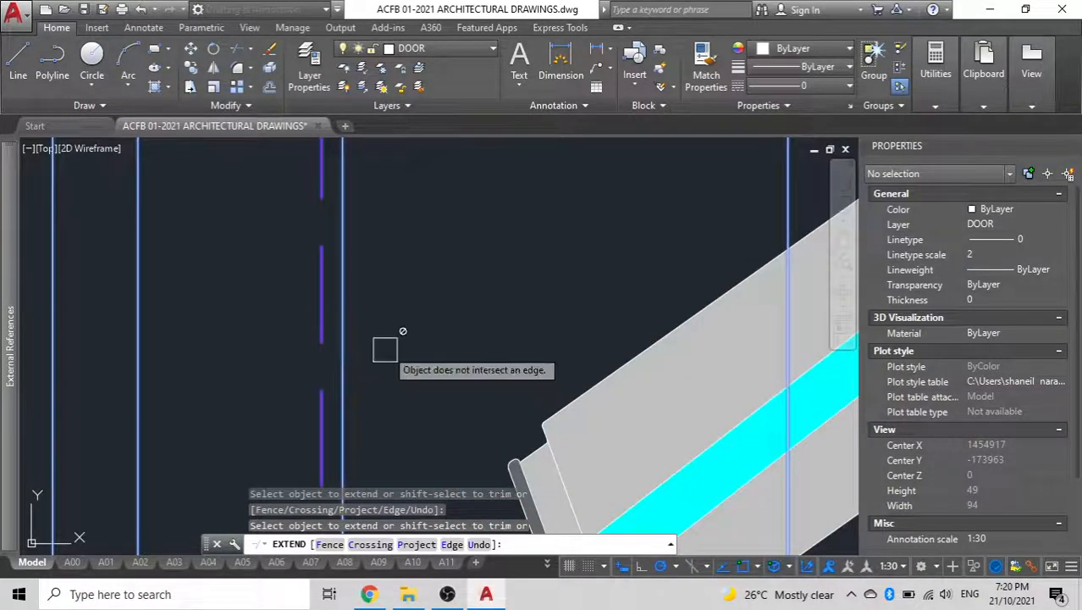
scroll(350, 350, down, 4)
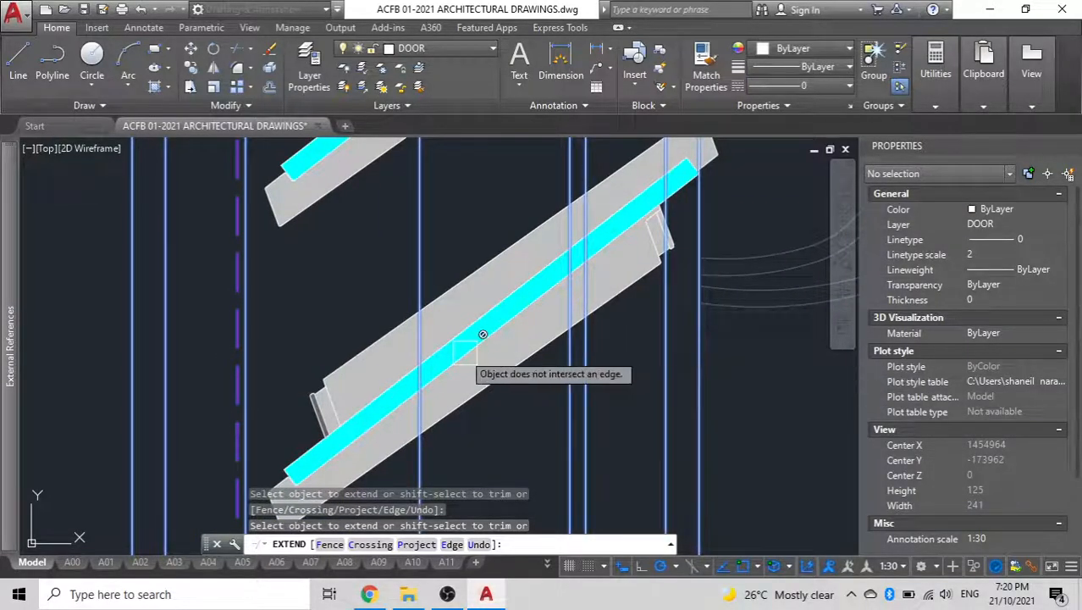
scroll(440, 169, down, 4)
key(Escape)
scroll(274, 327, down, 3)
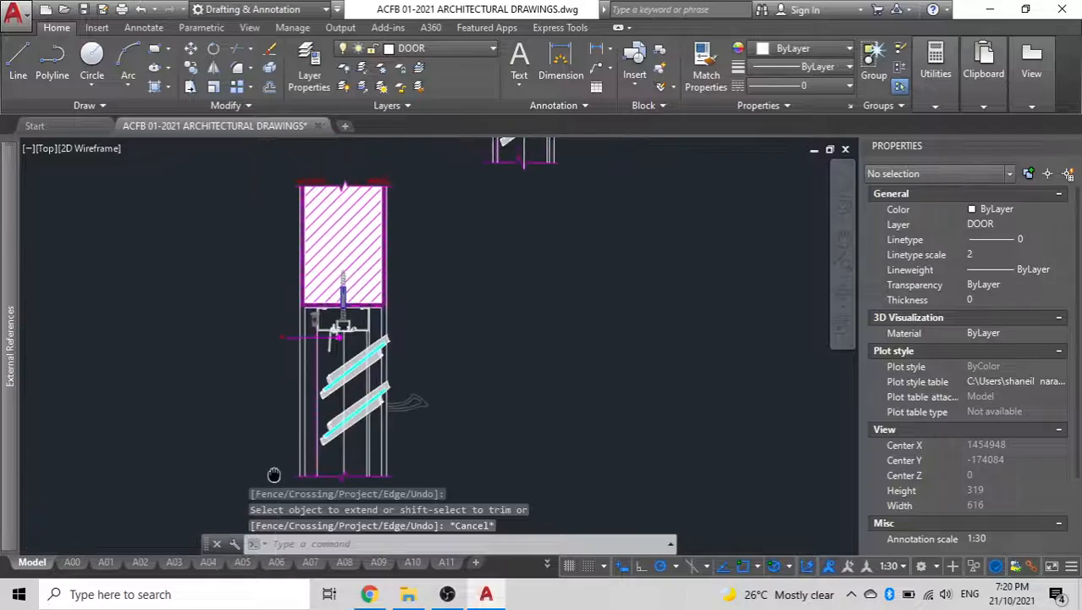
middle_drag(273, 477, 285, 427)
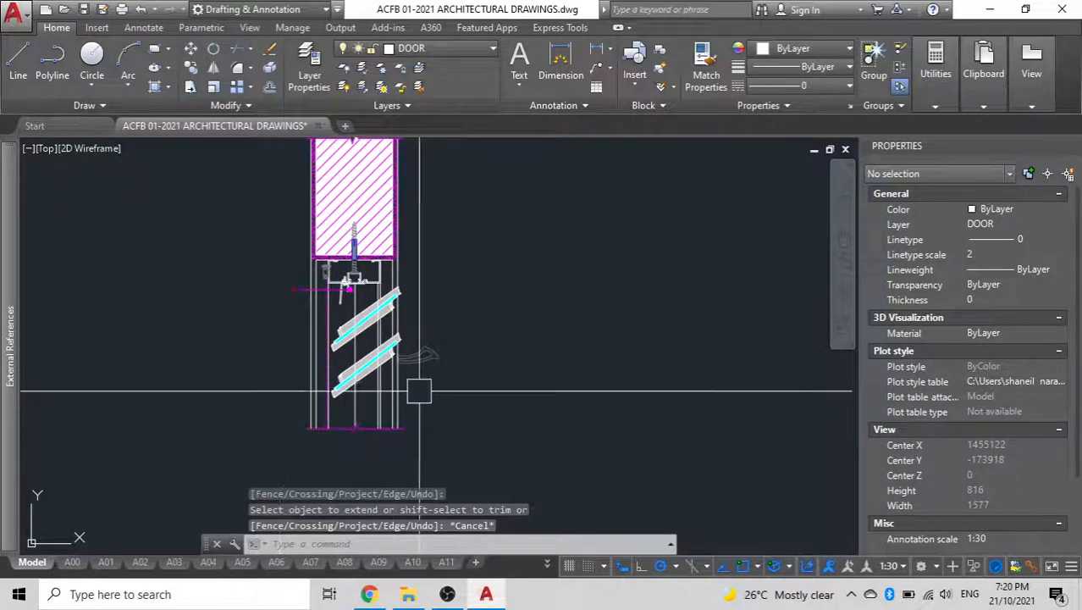
- Move the louvre handle straight down so it sits below the end of the lower blade
click(421, 354)
text(m)
key(Return)
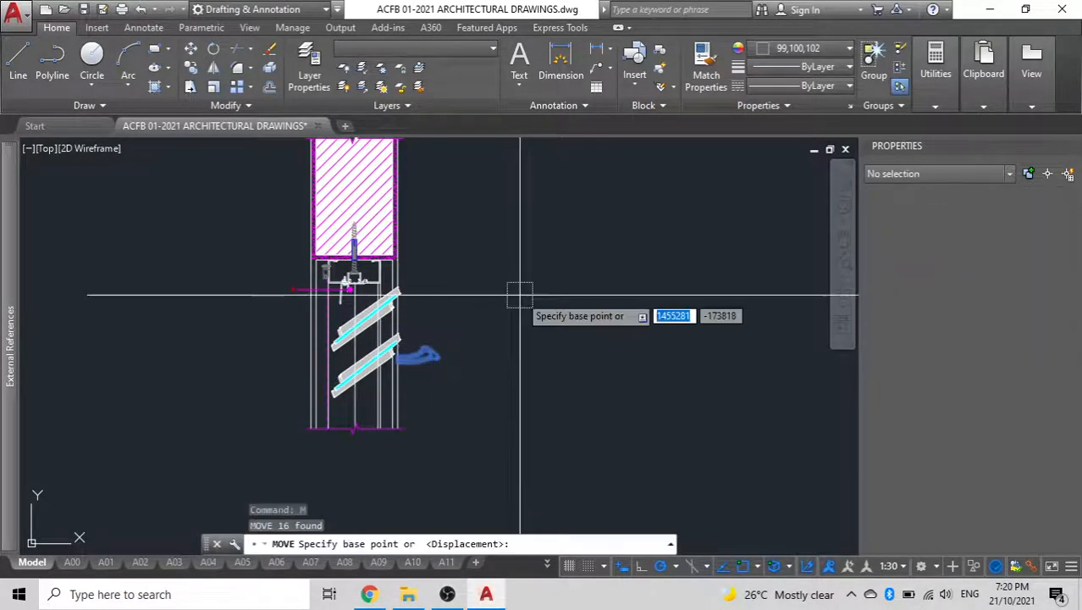
click(520, 294)
key(Escape)
click(382, 346)
key(Escape)
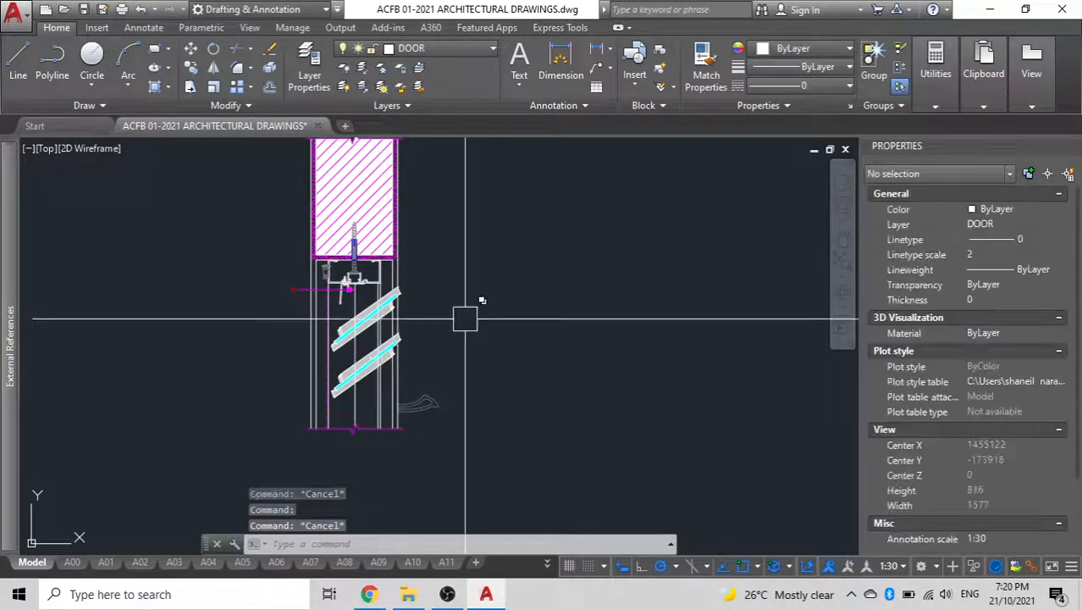
- Examine the key reference table and compare its numbered entries with the parts of the new and reference details
scroll(292, 372, down, 4)
middle_drag(294, 374, 303, 373)
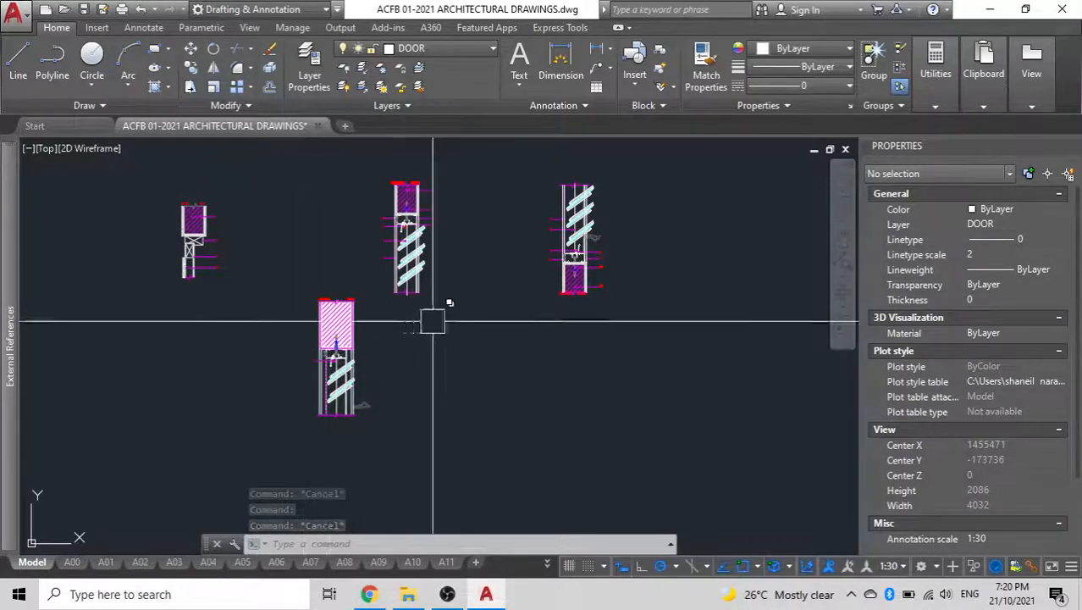
scroll(376, 353, down, 8)
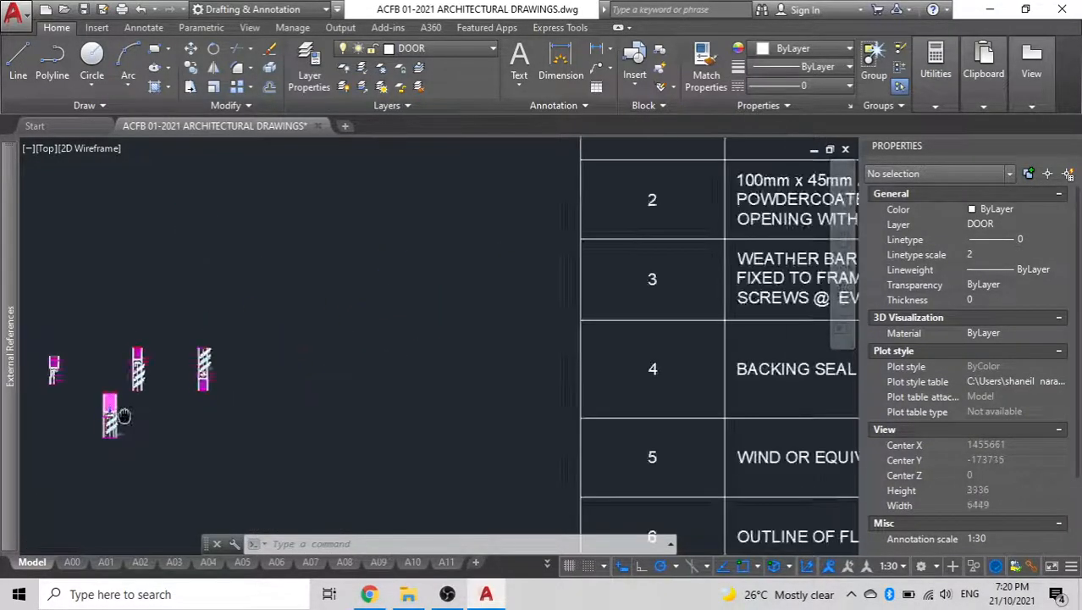
scroll(639, 235, up, 5)
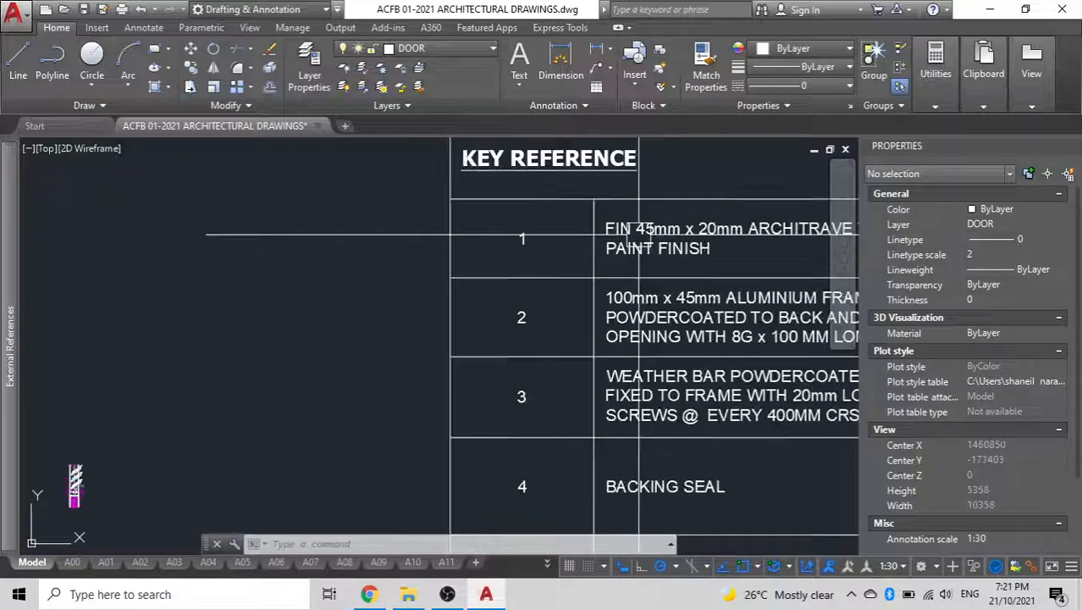
scroll(639, 235, down, 7)
scroll(480, 299, up, 8)
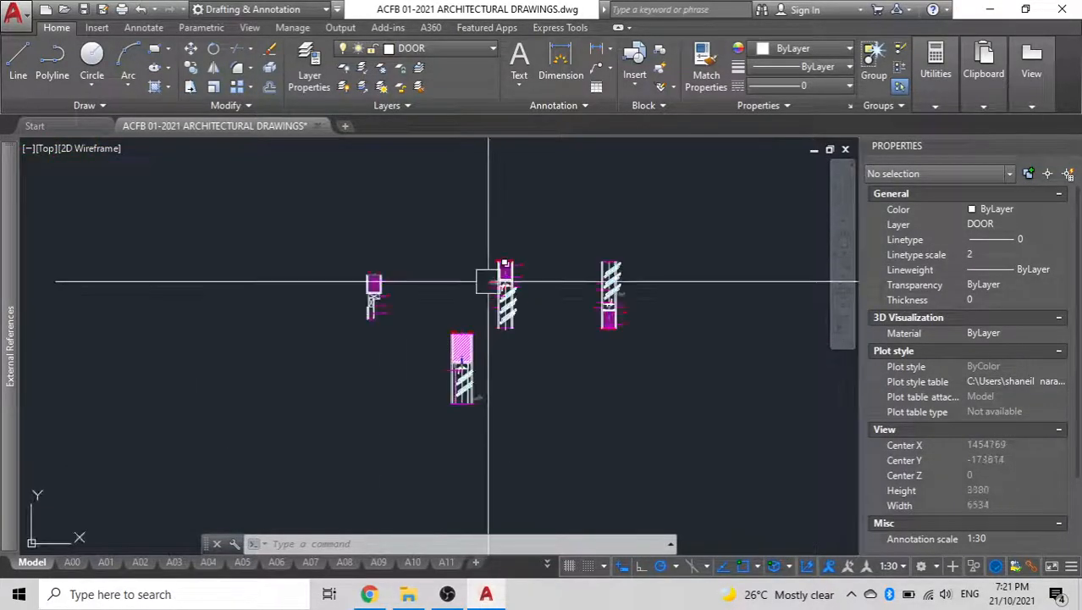
scroll(488, 281, up, 6)
scroll(508, 305, down, 8)
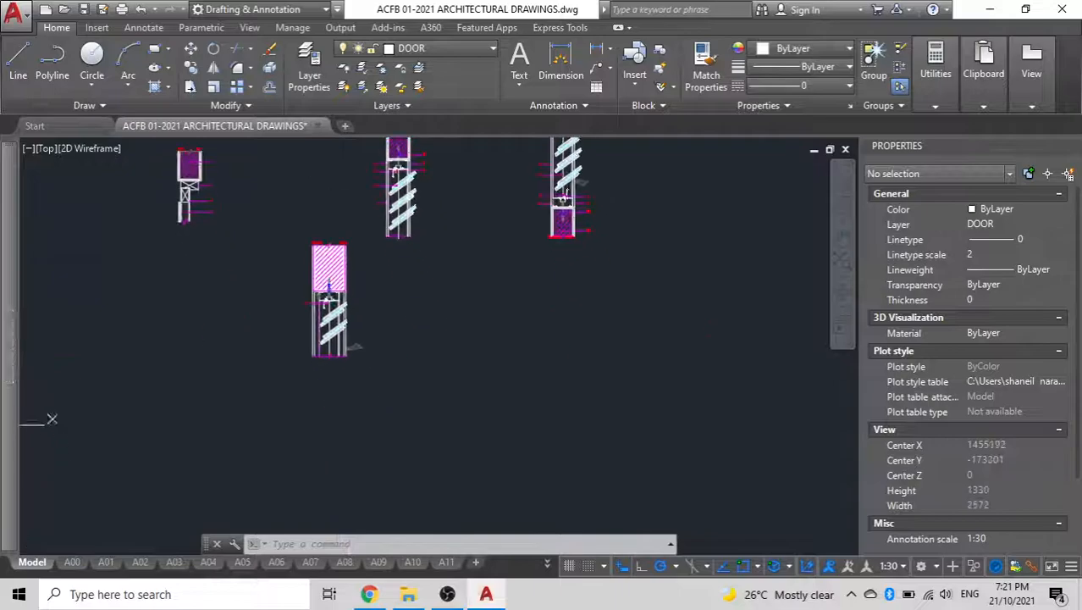
scroll(495, 365, up, 2)
scroll(496, 365, down, 3)
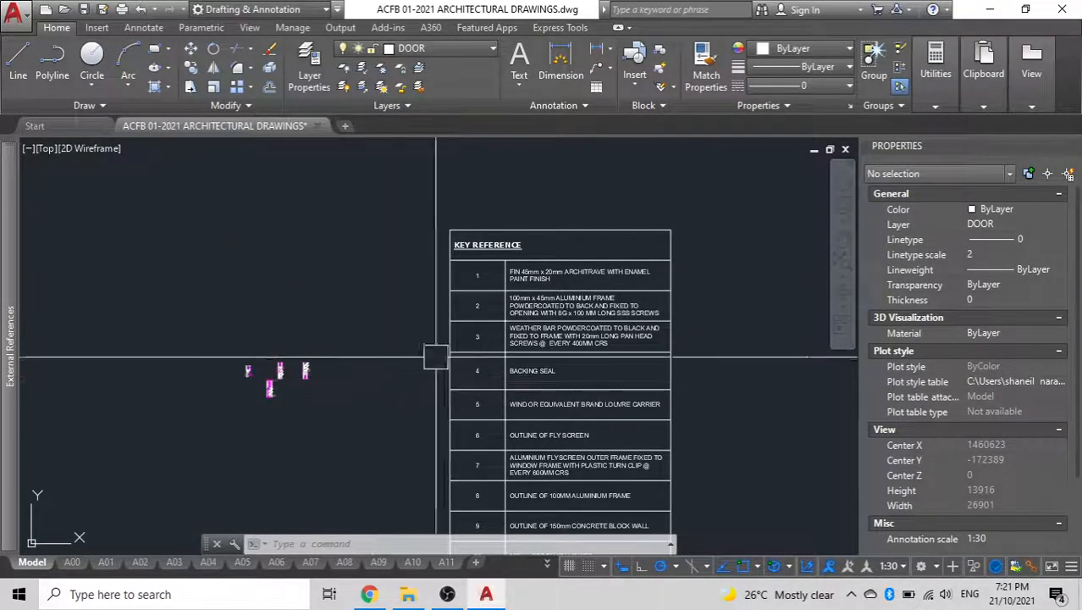
scroll(487, 303, up, 2)
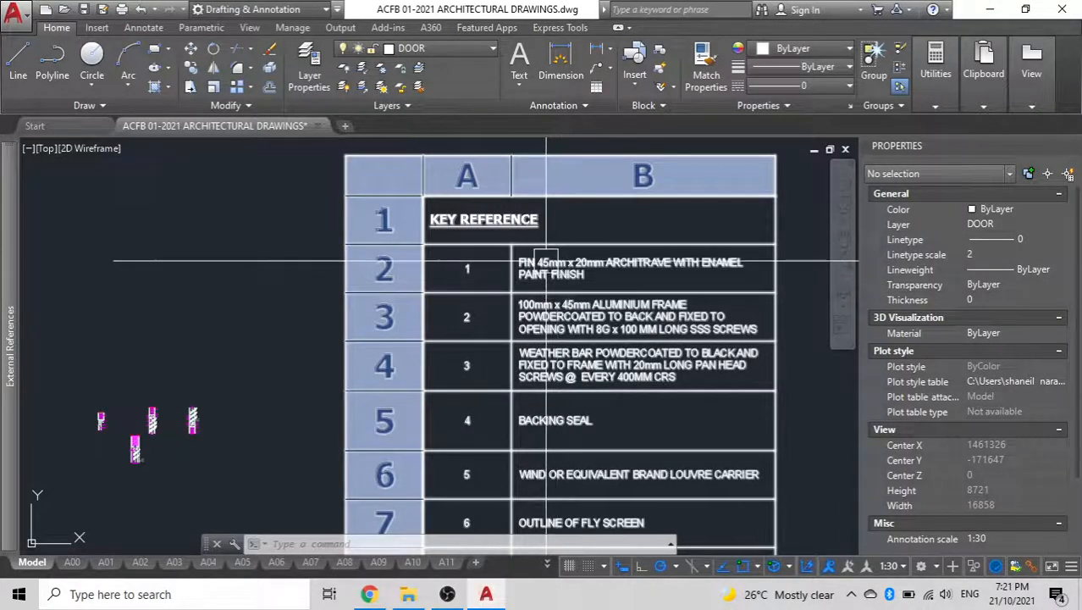
scroll(627, 267, down, 2)
middle_drag(634, 267, 749, 246)
scroll(451, 357, up, 11)
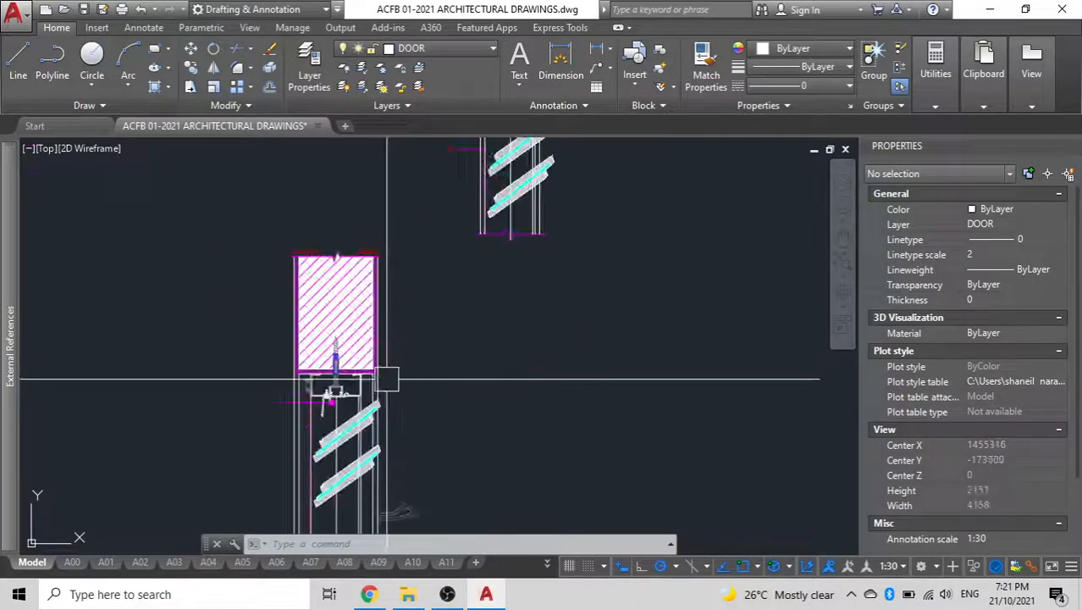
scroll(336, 385, up, 4)
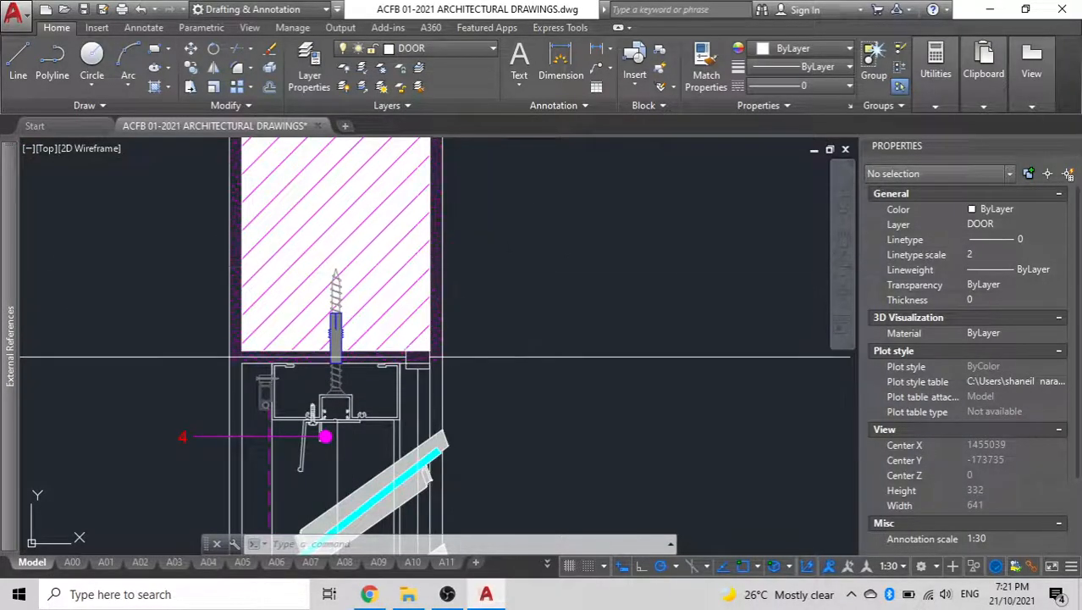
- Move the whole new window head detail straight down, clear of the reference details
scroll(450, 354, down, 8)
middle_drag(515, 367, 508, 288)
click(491, 369)
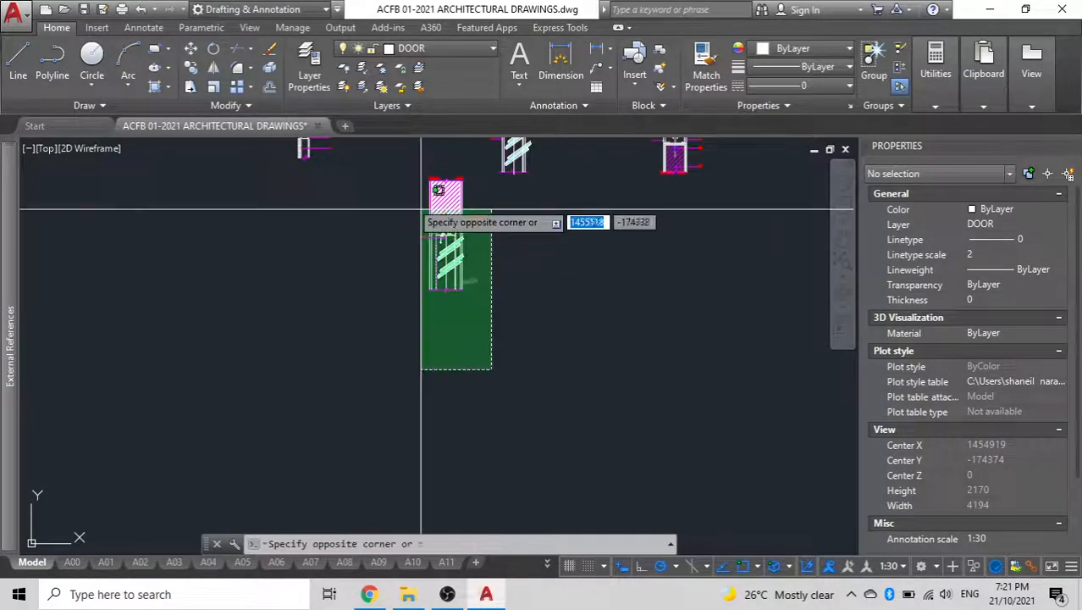
click(393, 173)
text(m)
key(Return)
click(387, 227)
key(Escape)
- Inspect the layer and annotation scale of the multileader numbered 5 on the reference louvre detail
middle_drag(562, 342, 139, 489)
middle_drag(148, 327, 334, 234)
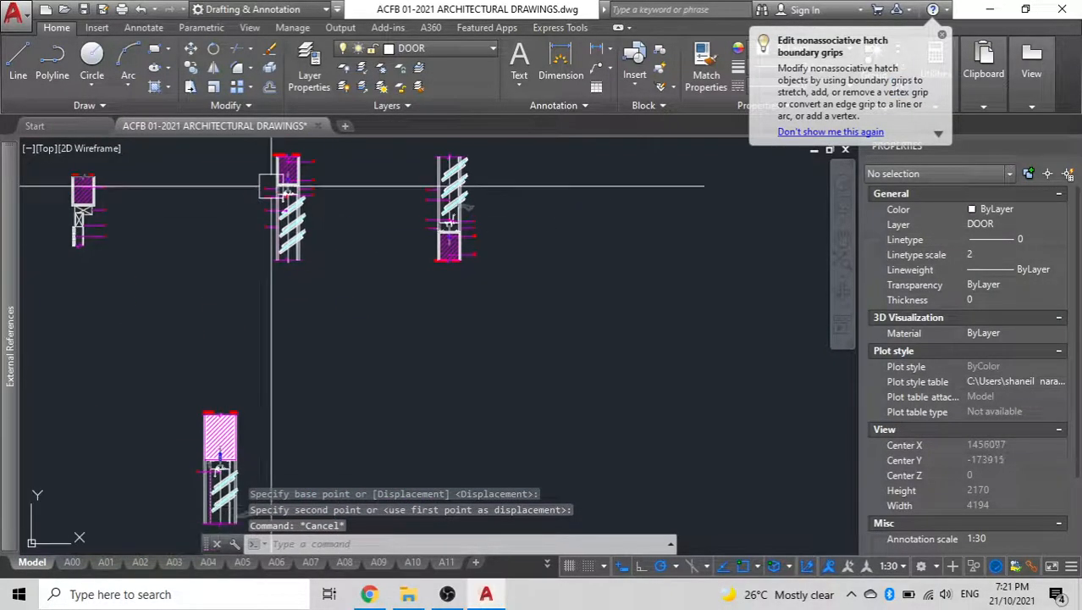
scroll(272, 185, up, 3)
scroll(198, 249, up, 4)
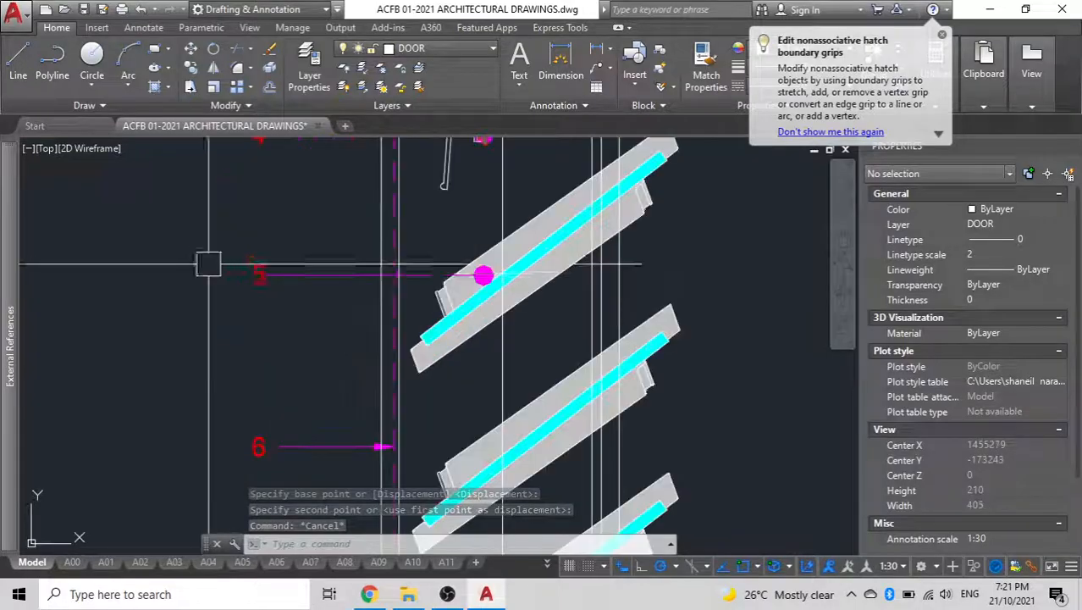
click(259, 275)
scroll(259, 276, down, 2)
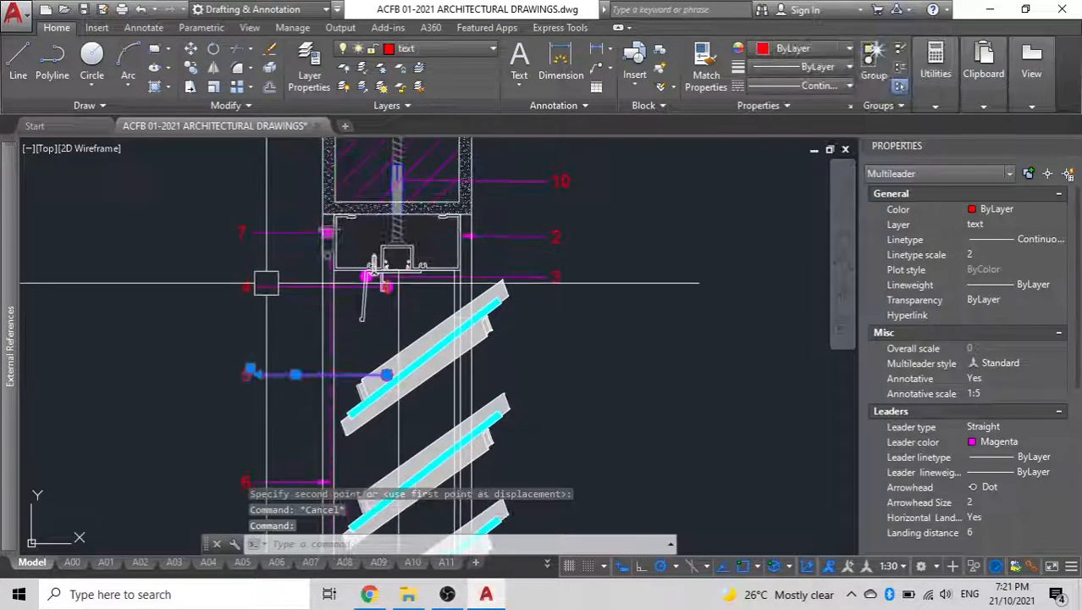
key(Escape)
- Erase the copied leader numbered 4 below the frame of the new detail
scroll(256, 310, down, 5)
middle_drag(256, 334, 379, 177)
middle_drag(275, 417, 470, 224)
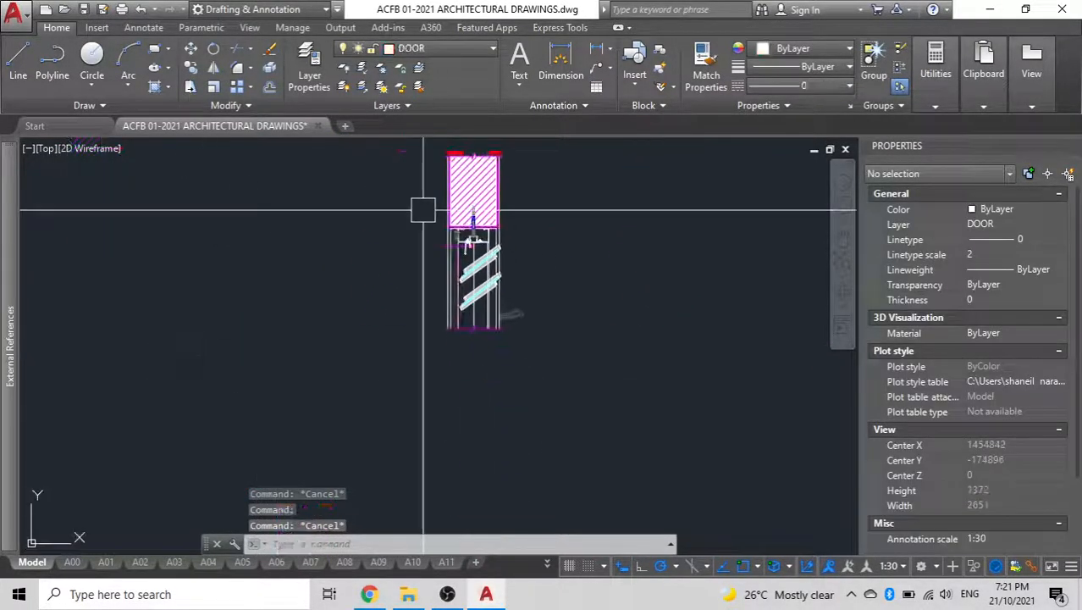
scroll(439, 293, up, 5)
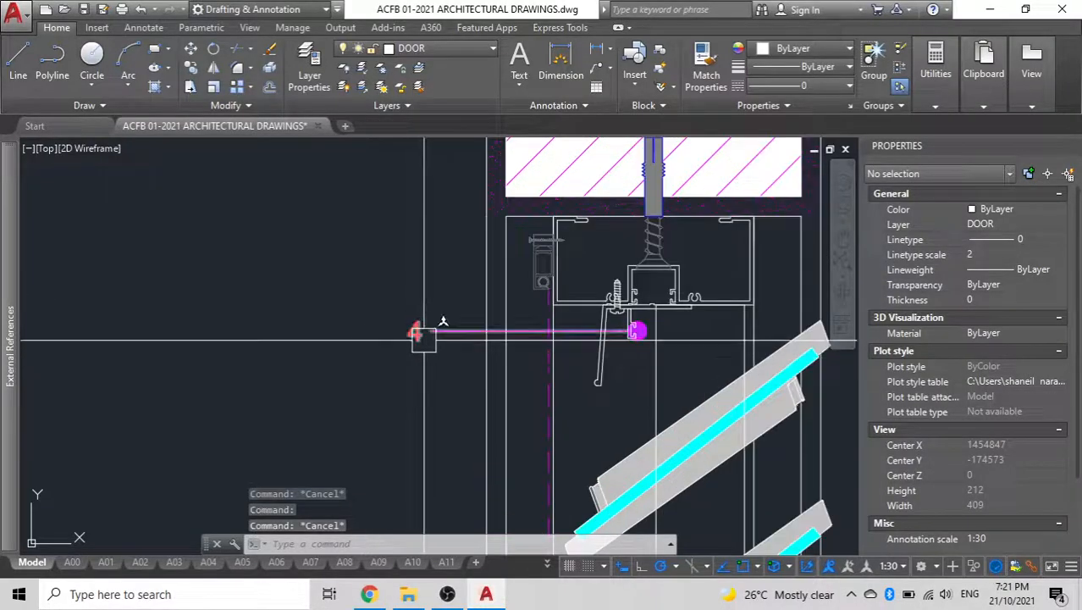
click(423, 339)
key(Delete)
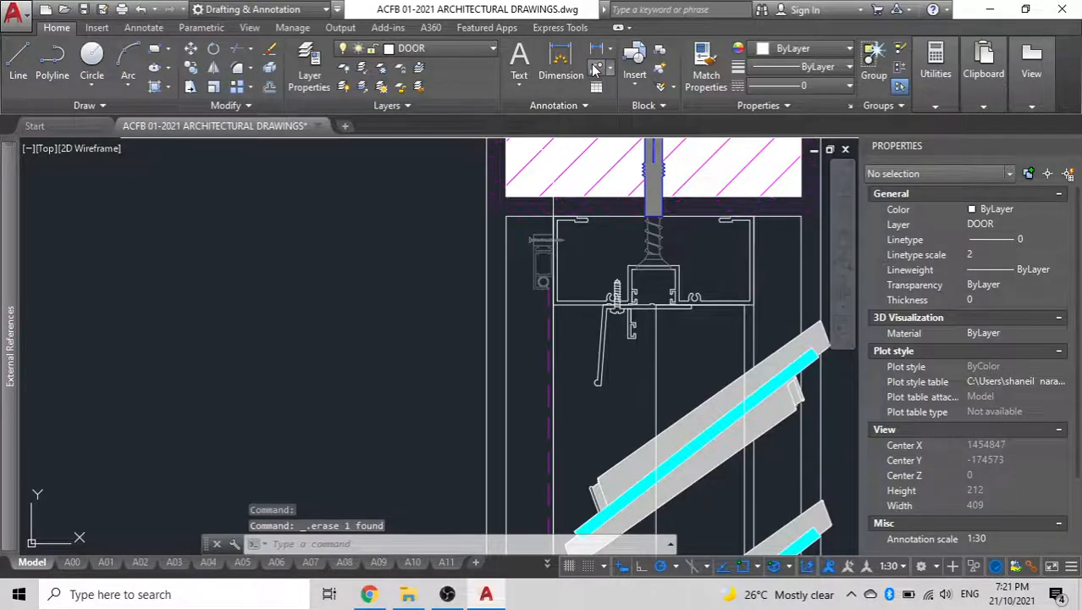
- Try to place a horizontal multileader in the empty space beside the new frame, and erase it
click(595, 69)
click(412, 317)
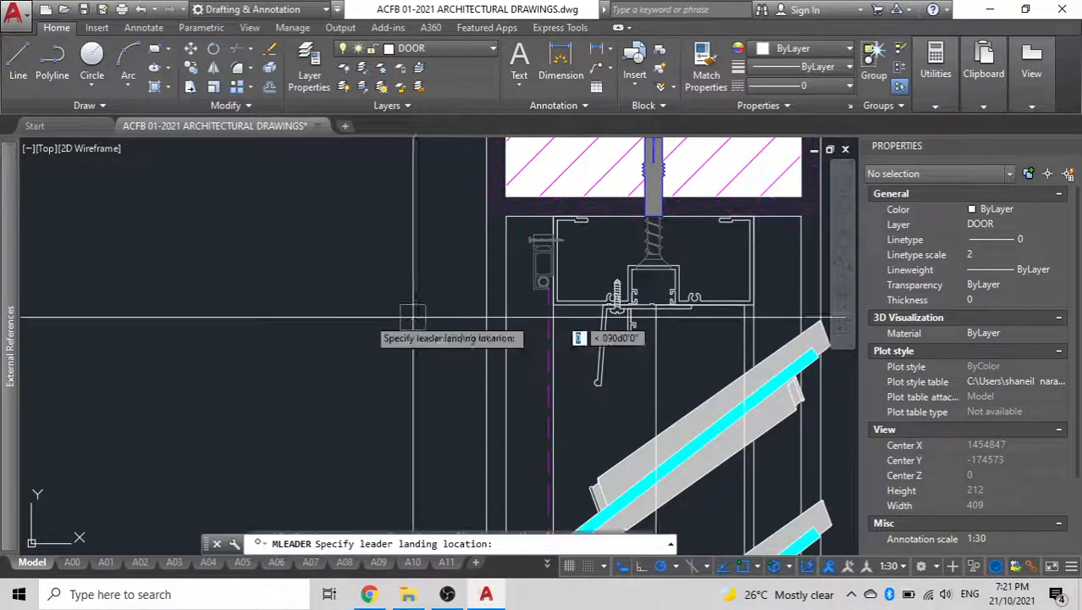
click(254, 317)
click(277, 310)
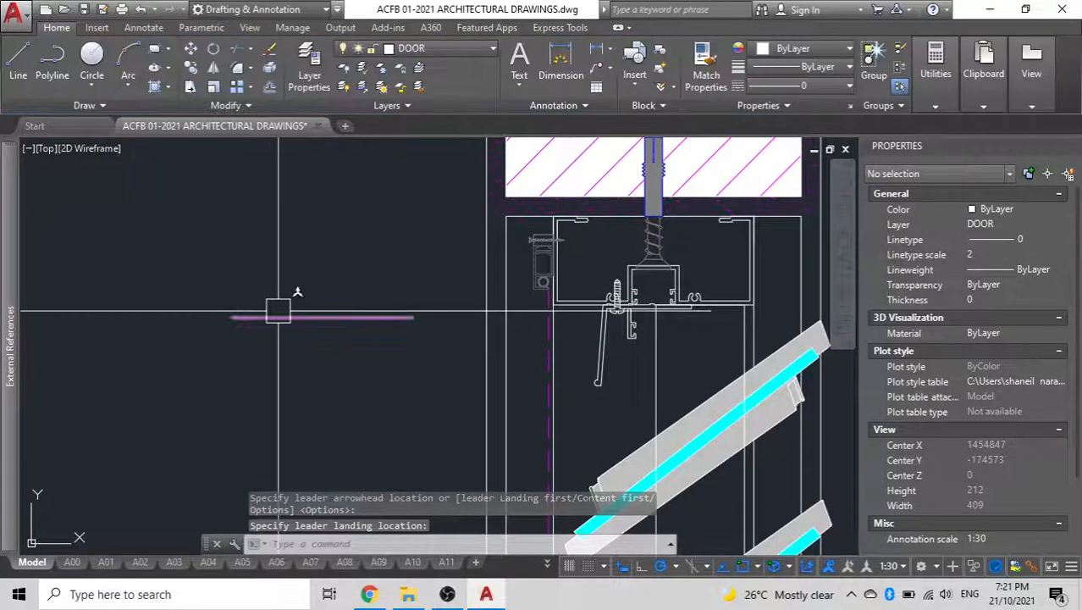
key(Delete)
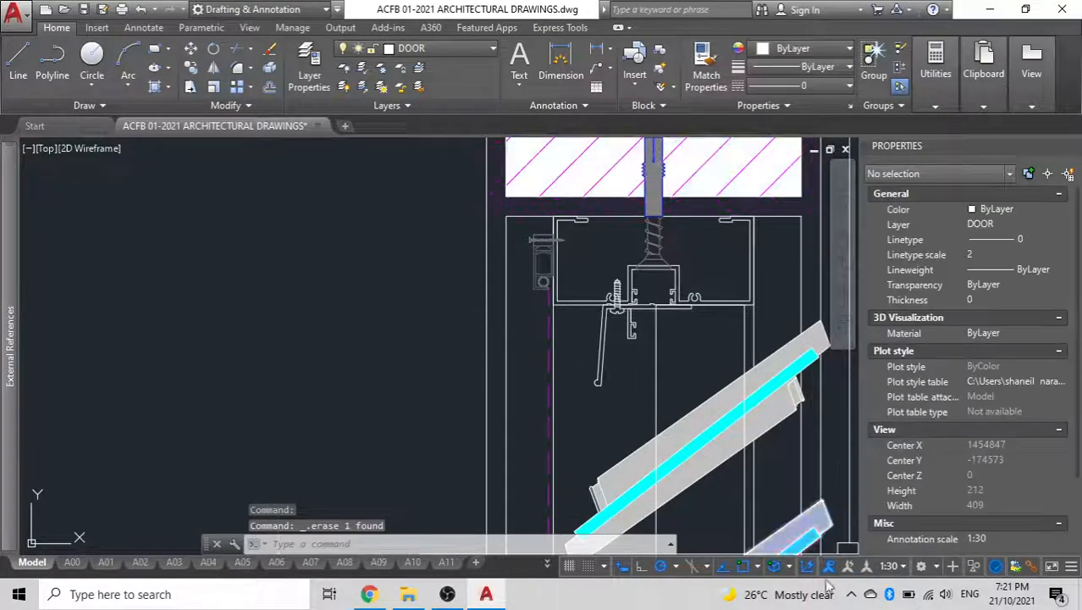
- Set the annotation scale to 1:5 and make the text layer current
click(903, 567)
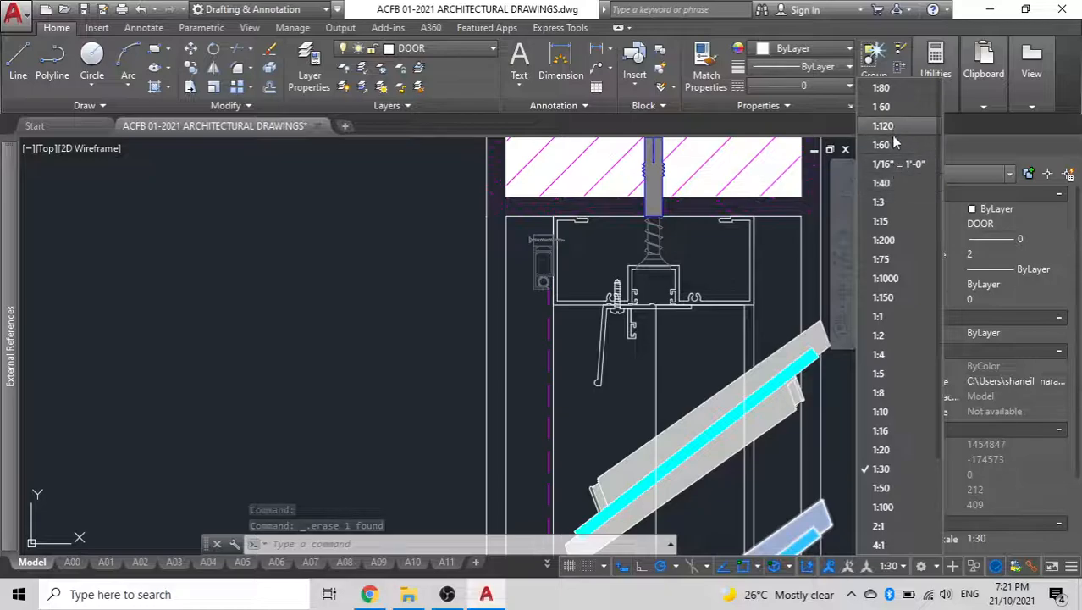
scroll(915, 525, down, 3)
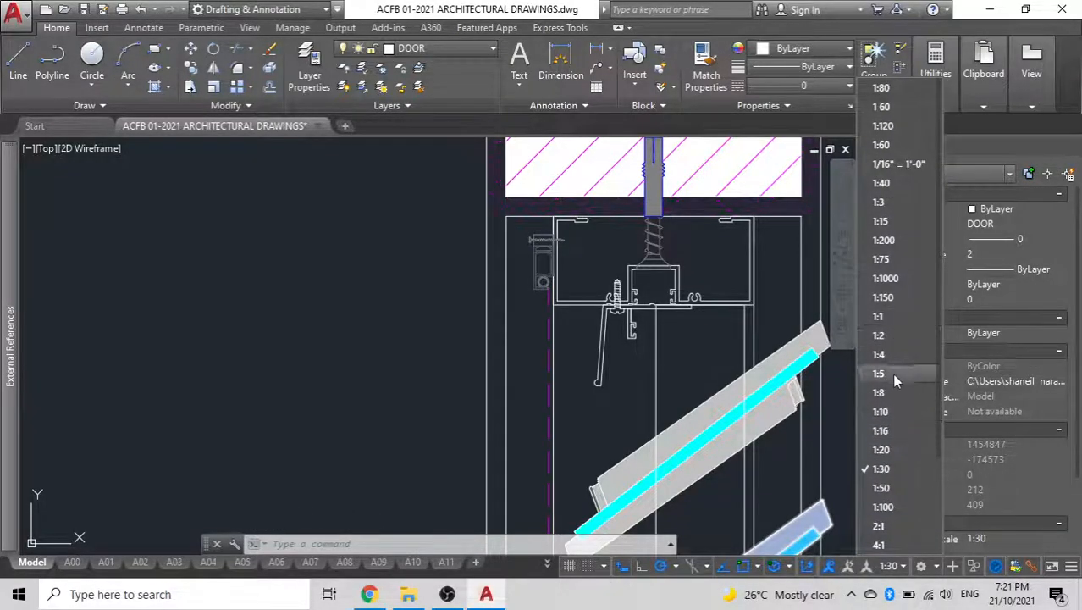
click(895, 376)
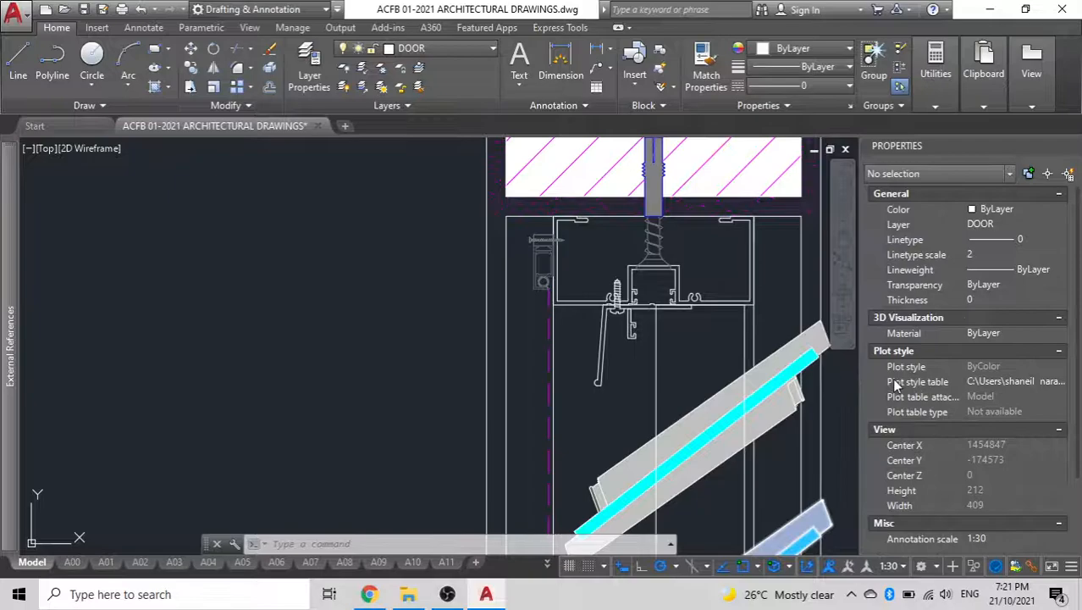
click(473, 48)
scroll(393, 296, down, 5)
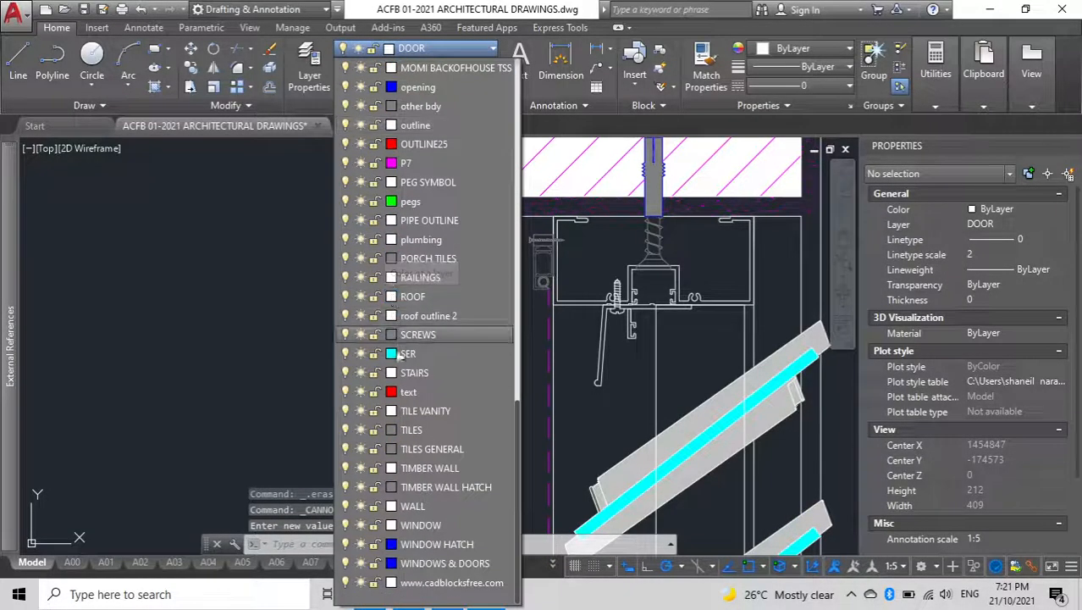
click(409, 392)
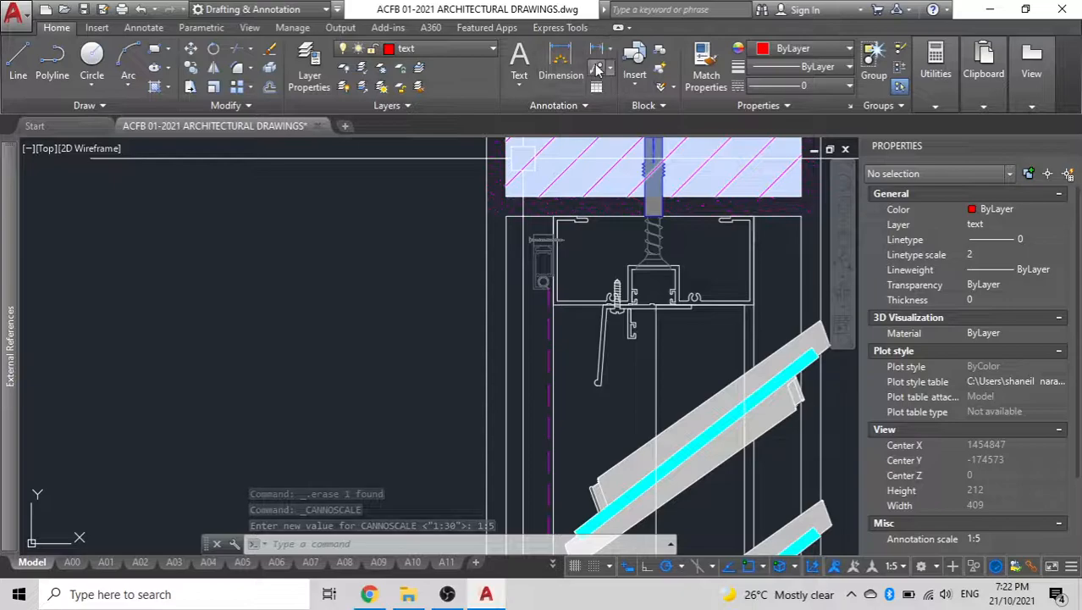
- Place a horizontal multileader with the number 1 in the empty space outside the new frame, arrowhead pointing toward the frame
click(598, 70)
click(428, 327)
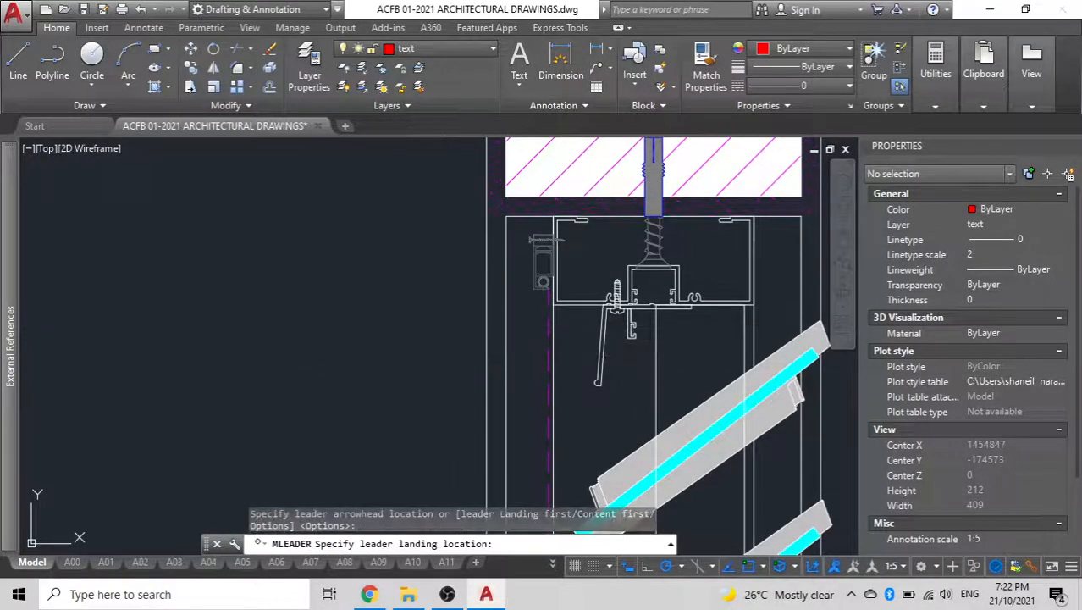
click(283, 332)
text(1)
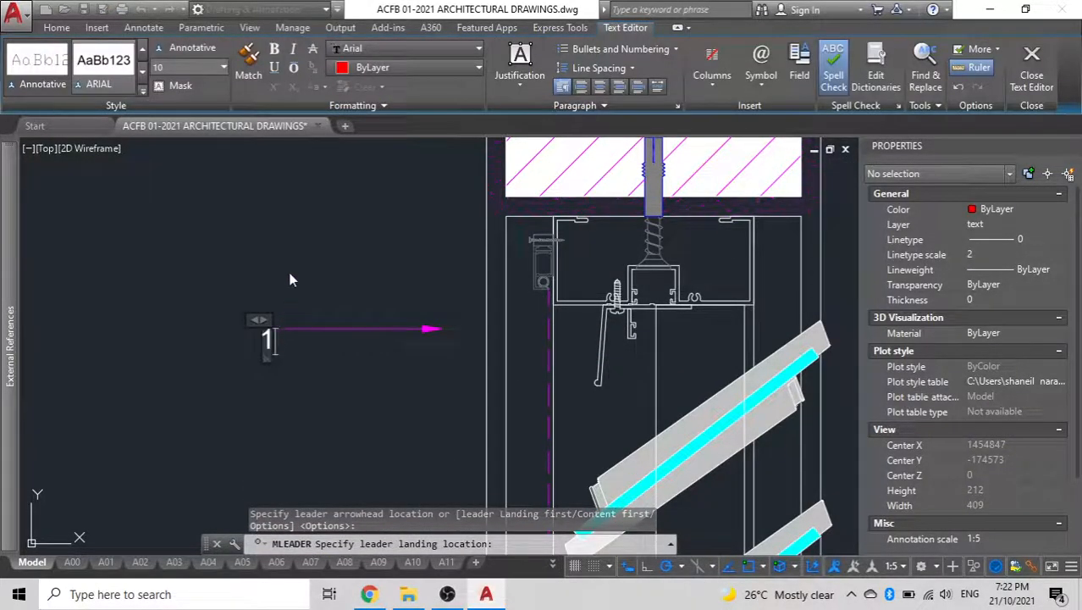
click(289, 282)
- Move the new leader by its arrow tip onto the outer edge of the small bracket on the outside face of the frame
click(300, 329)
middle_drag(287, 275, 218, 272)
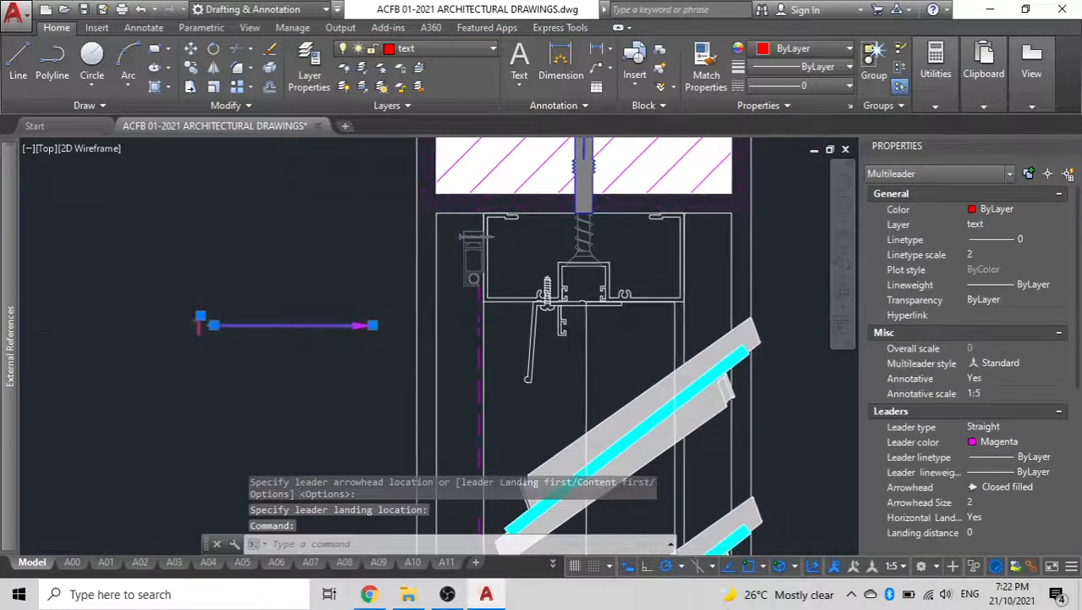
text(m)
key(Return)
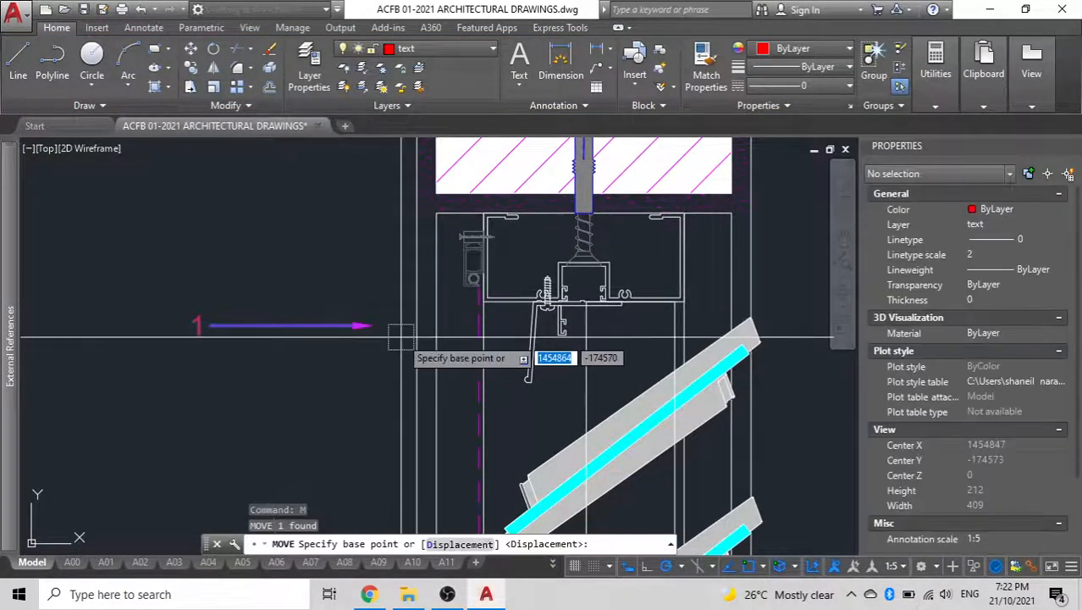
click(373, 325)
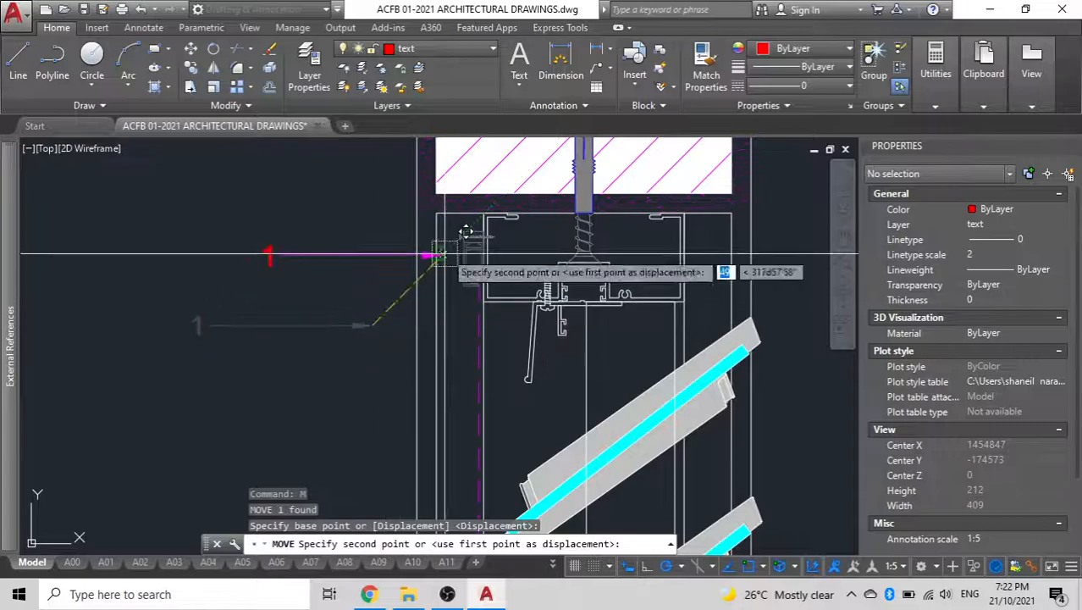
scroll(464, 235, up, 3)
click(496, 268)
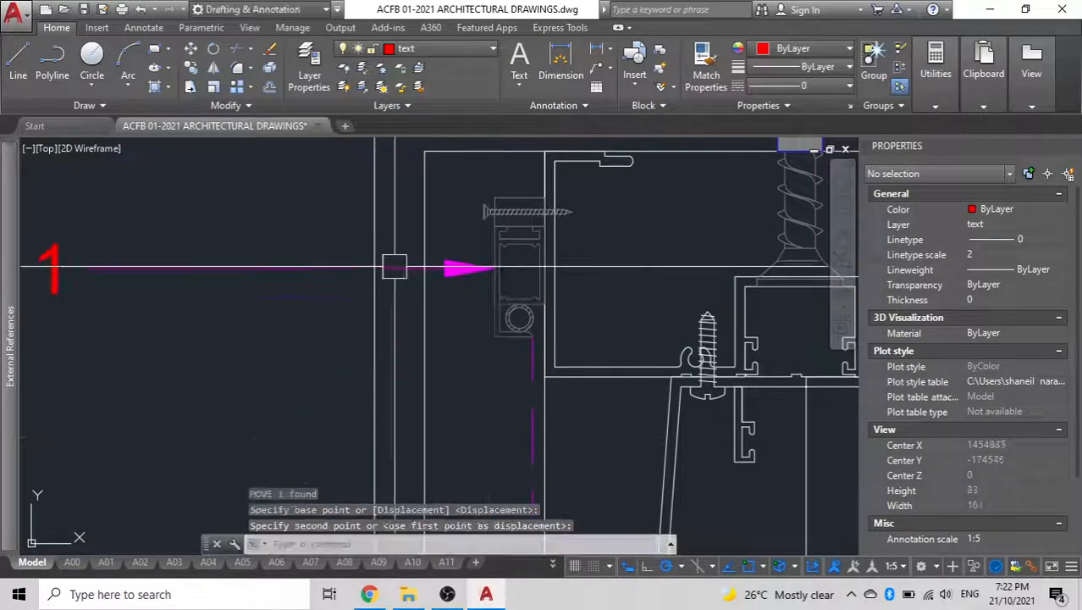
- Move the bracket's leader straight up so it points at the upper part of the bracket, just below its screw
click(361, 268)
scroll(364, 269, down, 2)
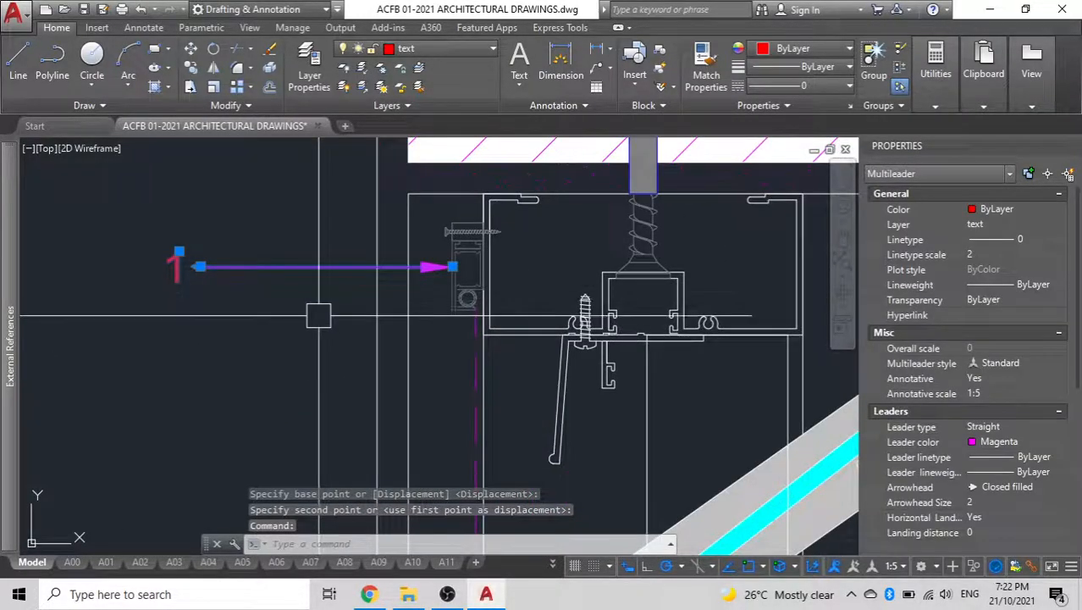
text(m)
key(Return)
click(299, 374)
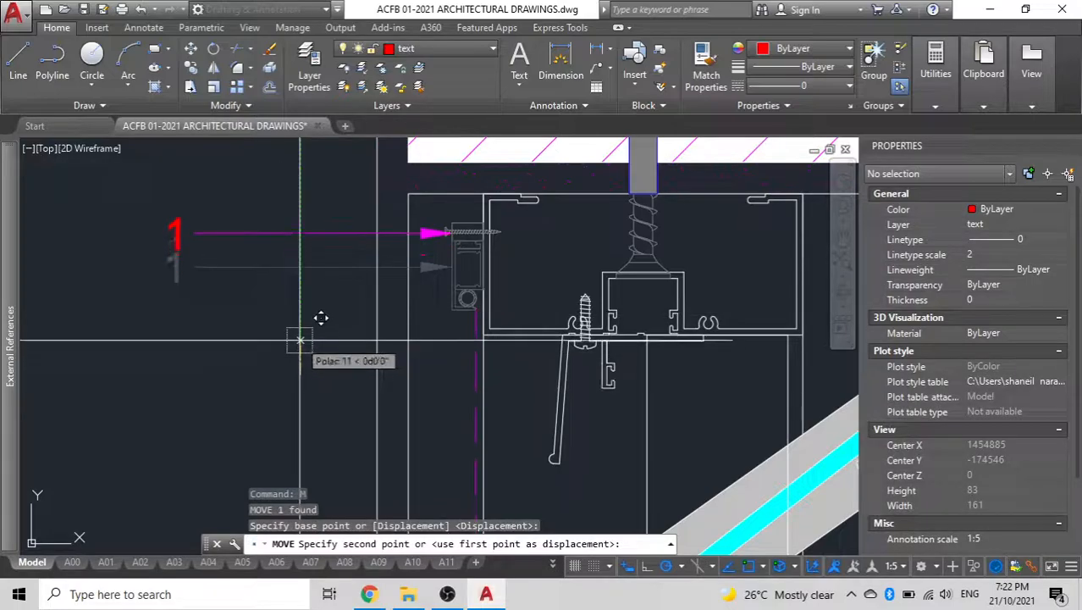
click(300, 354)
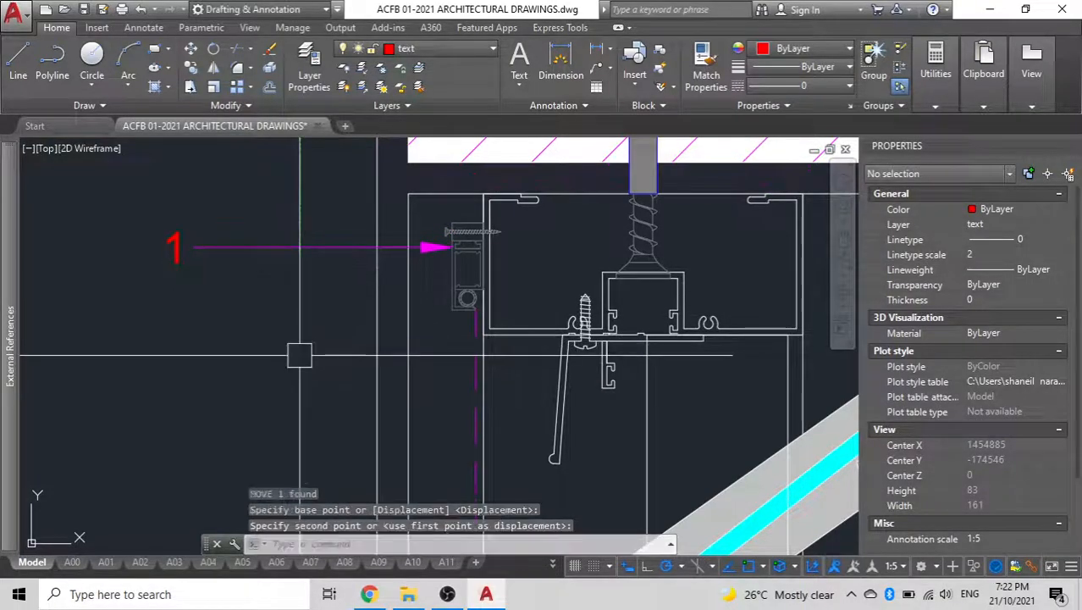
key(Escape)
- Copy the bracket's leader about 11 units straight down
click(283, 271)
click(239, 214)
text(c)
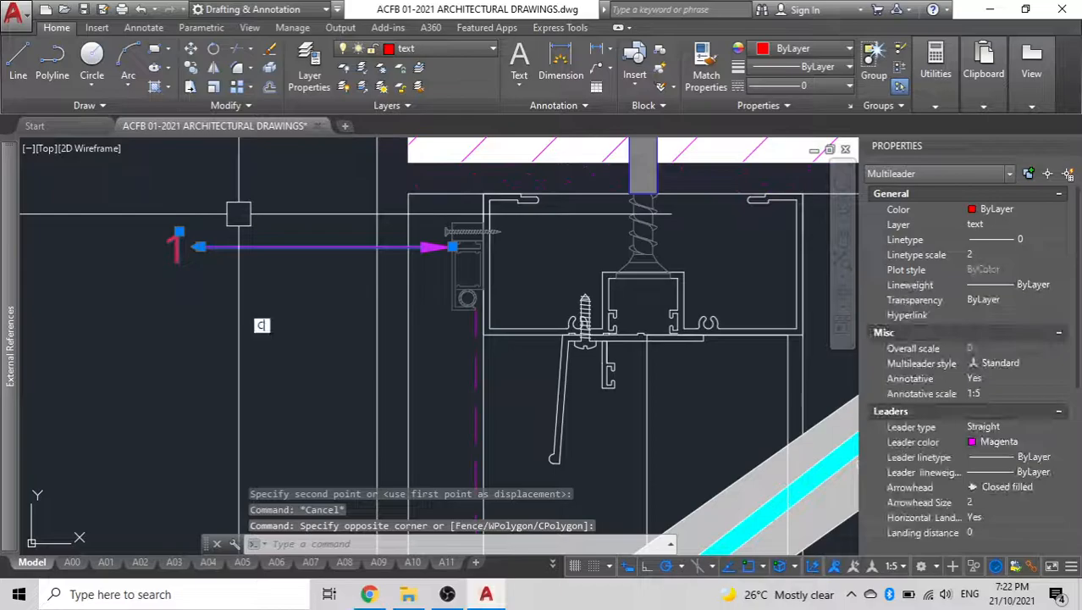
text(o)
key(Return)
click(140, 323)
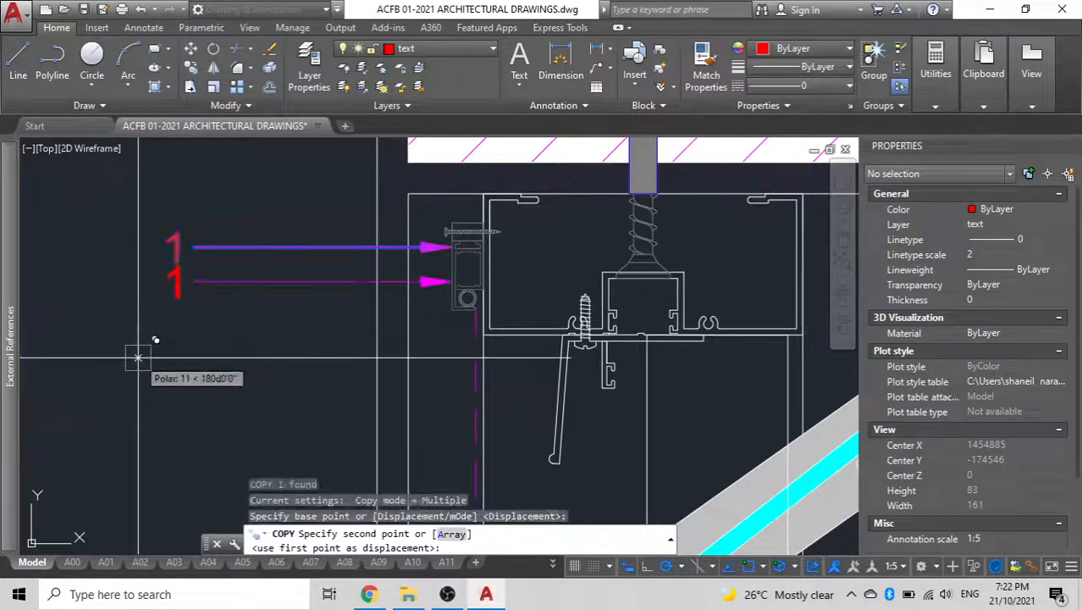
click(138, 358)
key(Escape)
- Stretch the copied leader's arrowhead horizontally into the frame, to the middle of the central channel below the wall anchor
click(251, 285)
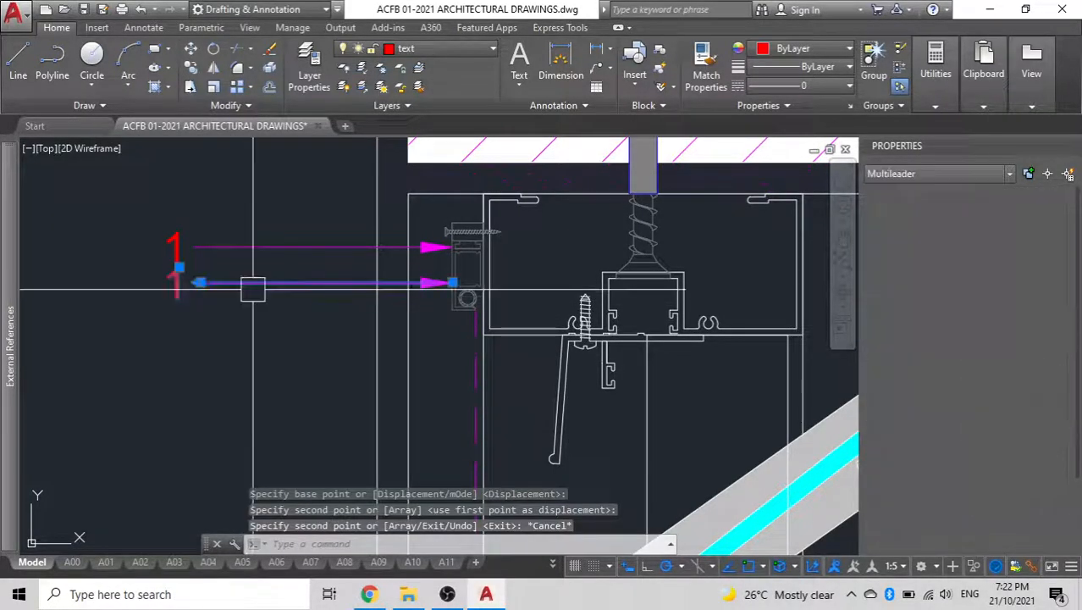
click(453, 282)
scroll(458, 284, up, 8)
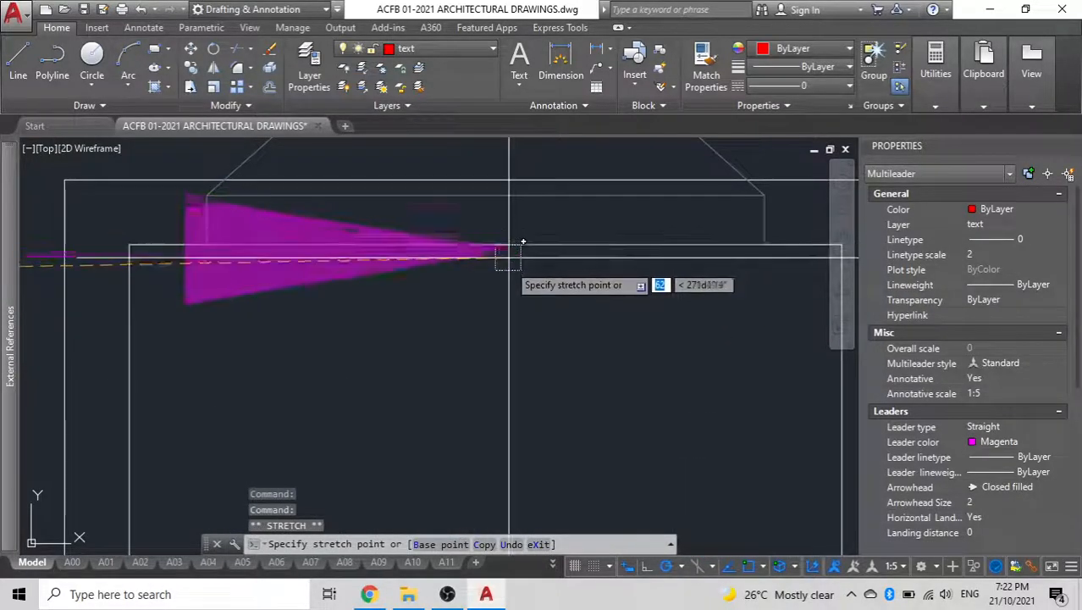
click(502, 293)
scroll(502, 293, down, 6)
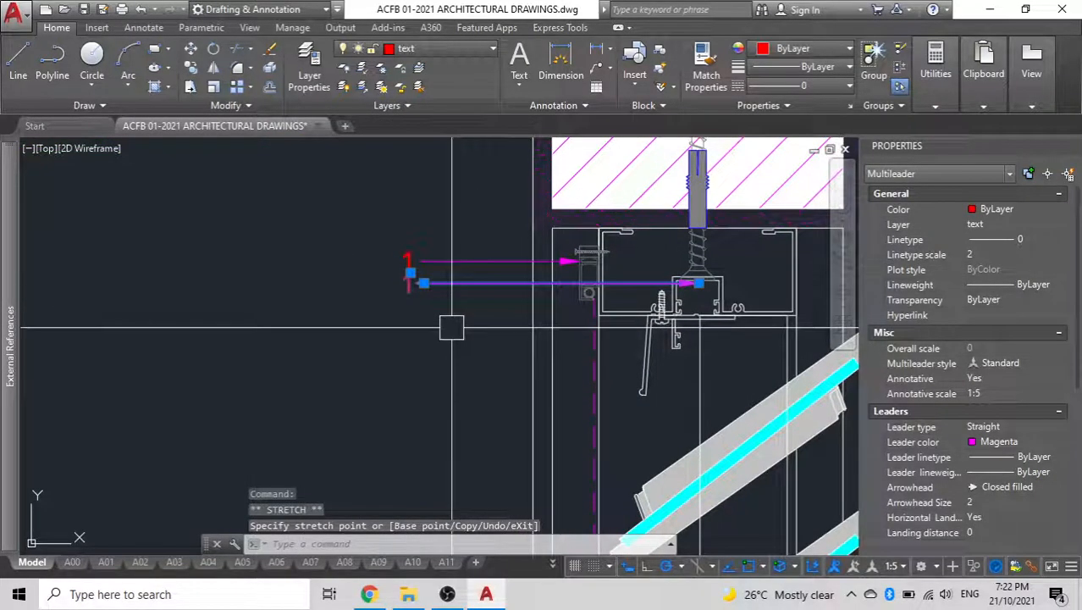
- Move the stretched leader straight up above the bracket's leader so it points at the wall anchor screw
text(m)
key(space)
click(376, 359)
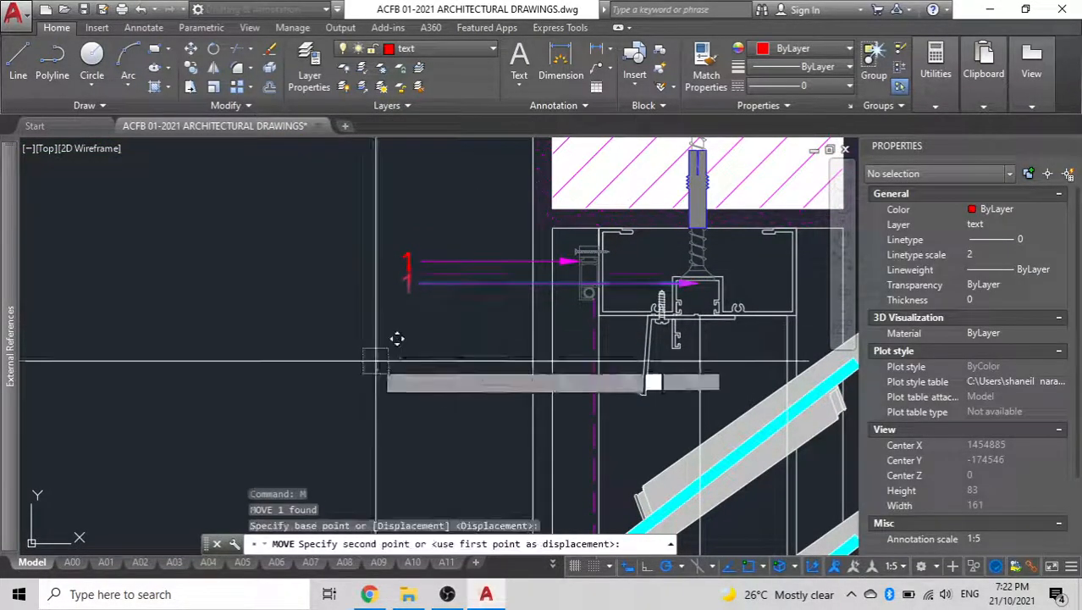
click(376, 318)
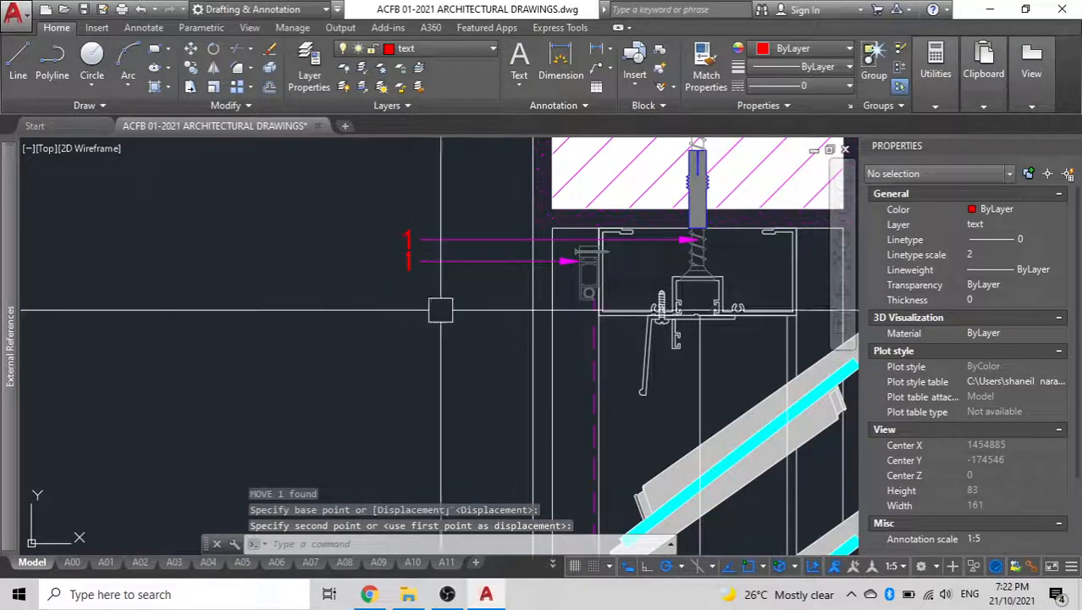
- Move the bracket's leader slightly down to widen its spacing from the anchor screw's leader
click(453, 262)
text(m)
key(space)
click(392, 311)
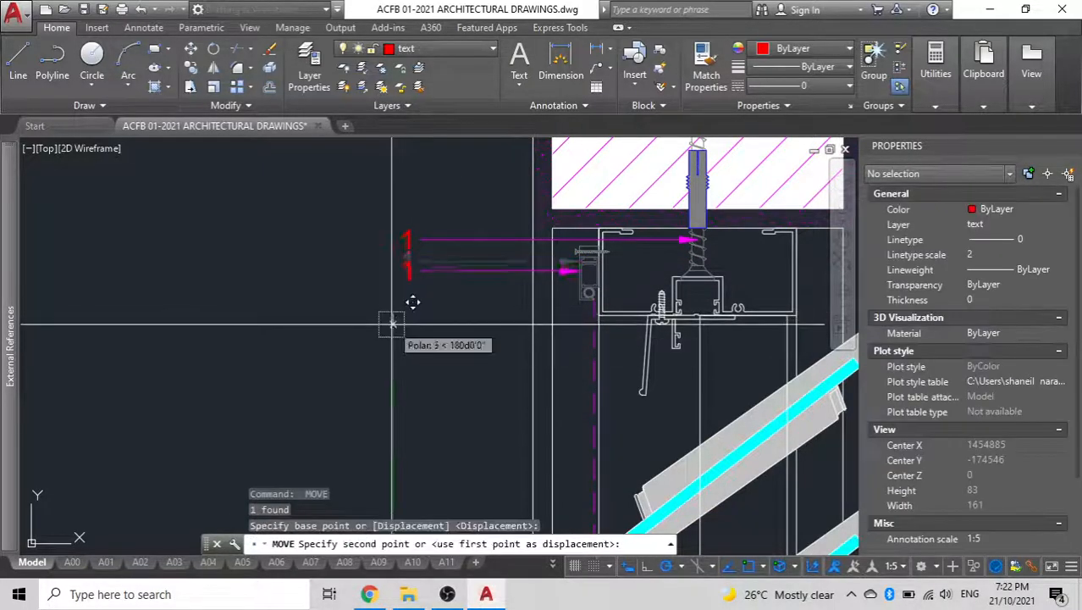
click(391, 323)
key(Escape)
- Copy the bracket's leader straight down twice, once about 16 units below it and once level with the sloping flap
click(409, 253)
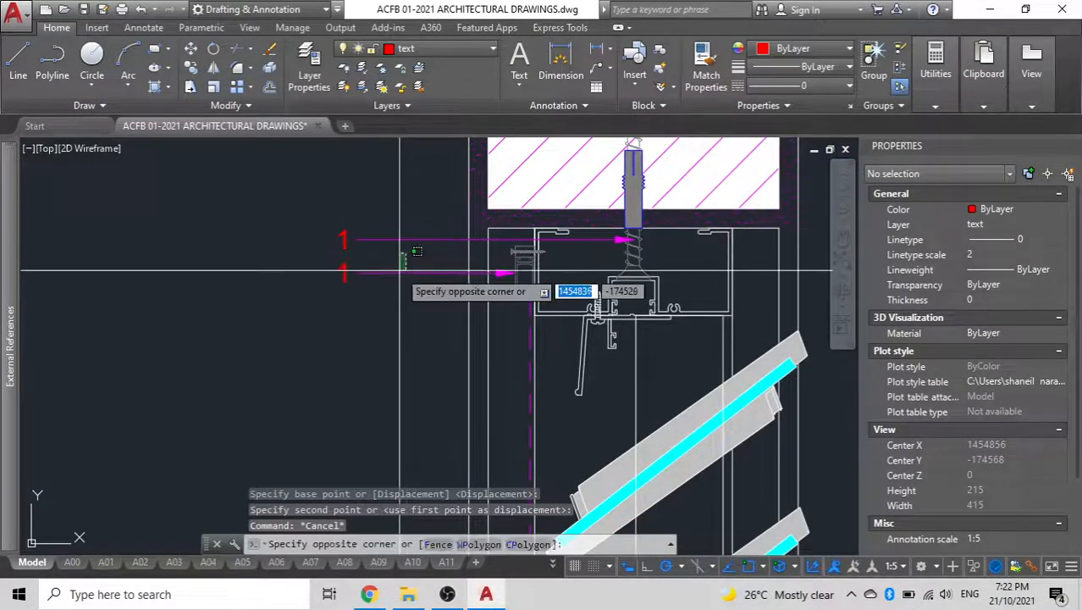
click(392, 281)
text(CO)
key(Return)
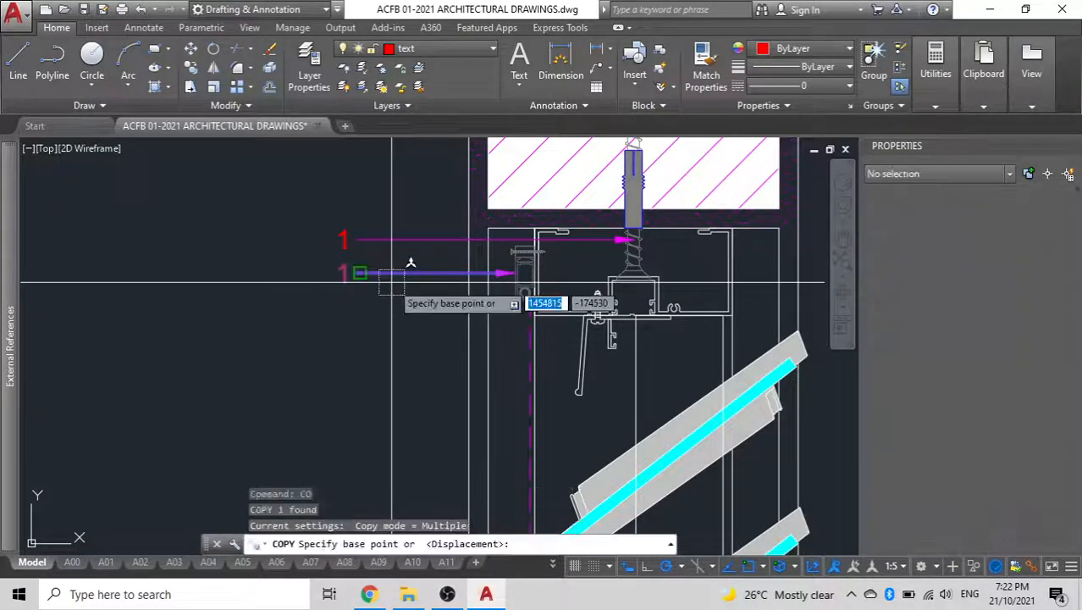
click(370, 328)
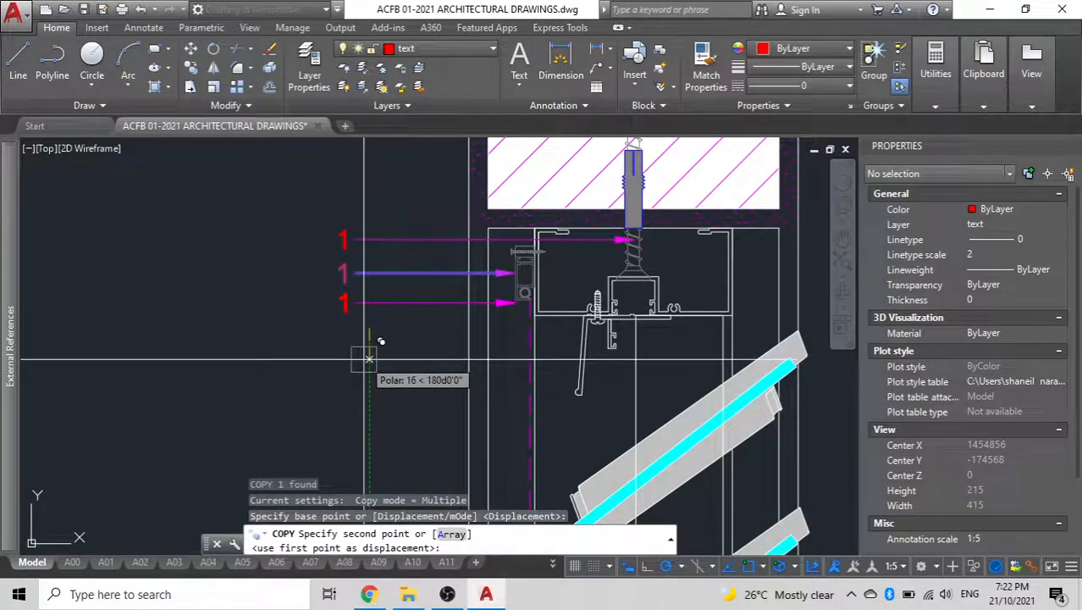
click(369, 358)
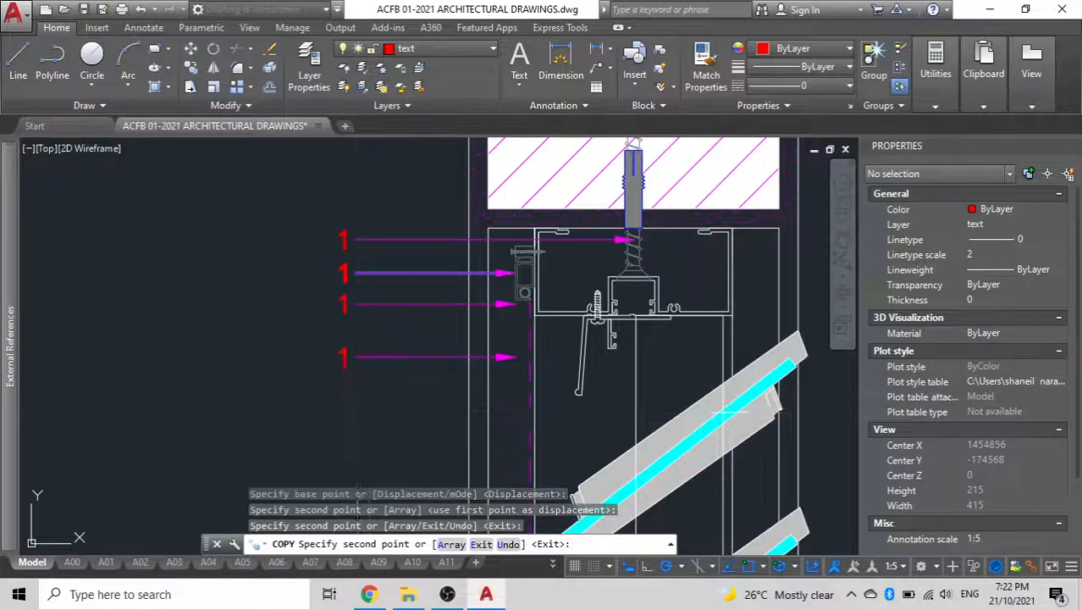
key(Escape)
- Stretch the upper copy's arrowhead horizontally to the small vertical screw at the bottom of the frame
click(411, 303)
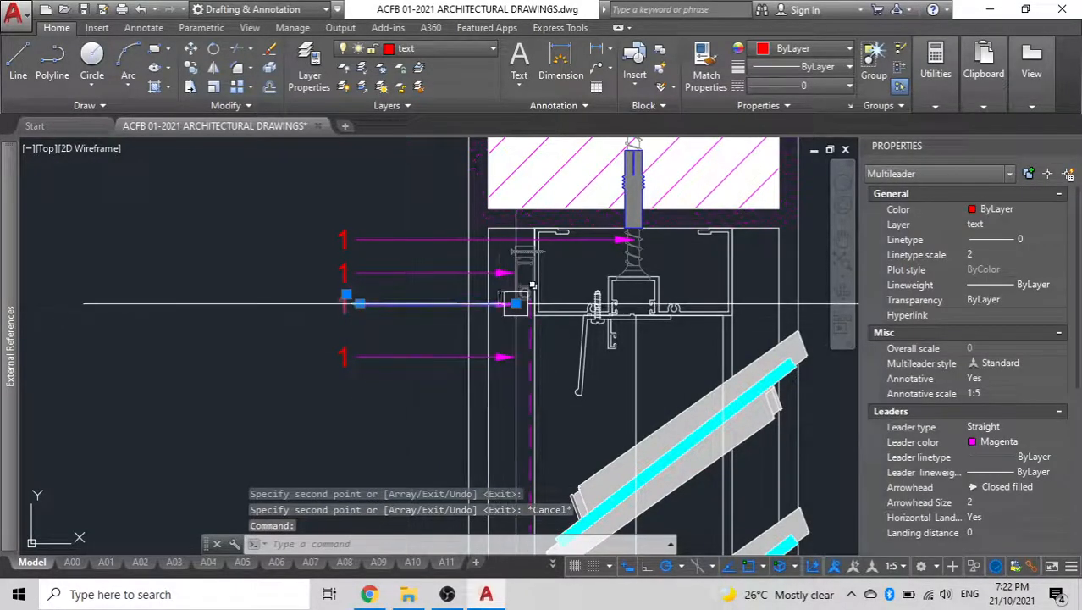
click(515, 303)
scroll(648, 320, up, 8)
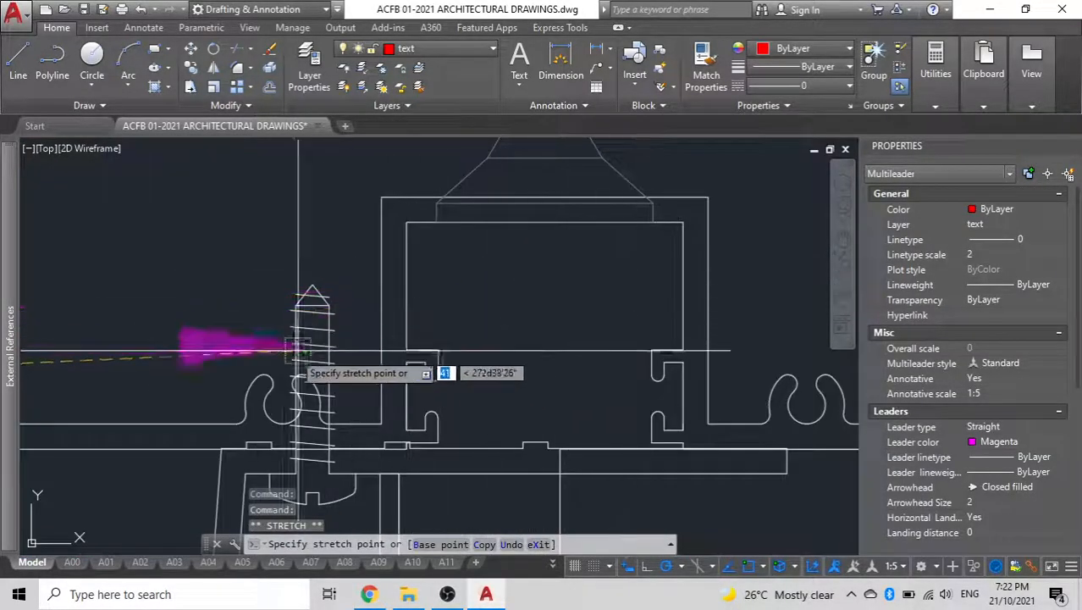
click(297, 374)
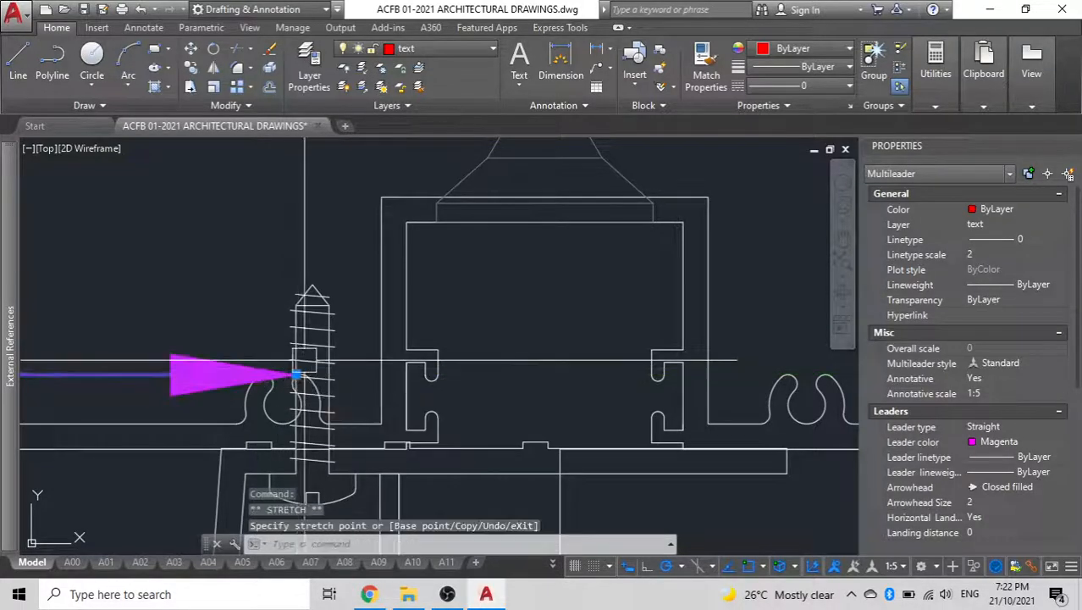
- Stretch the lower copy's arrowhead horizontally to the sloping flap hanging under the frame
scroll(305, 359, down, 2)
middle_drag(305, 359, 650, 166)
scroll(648, 168, down, 2)
click(440, 302)
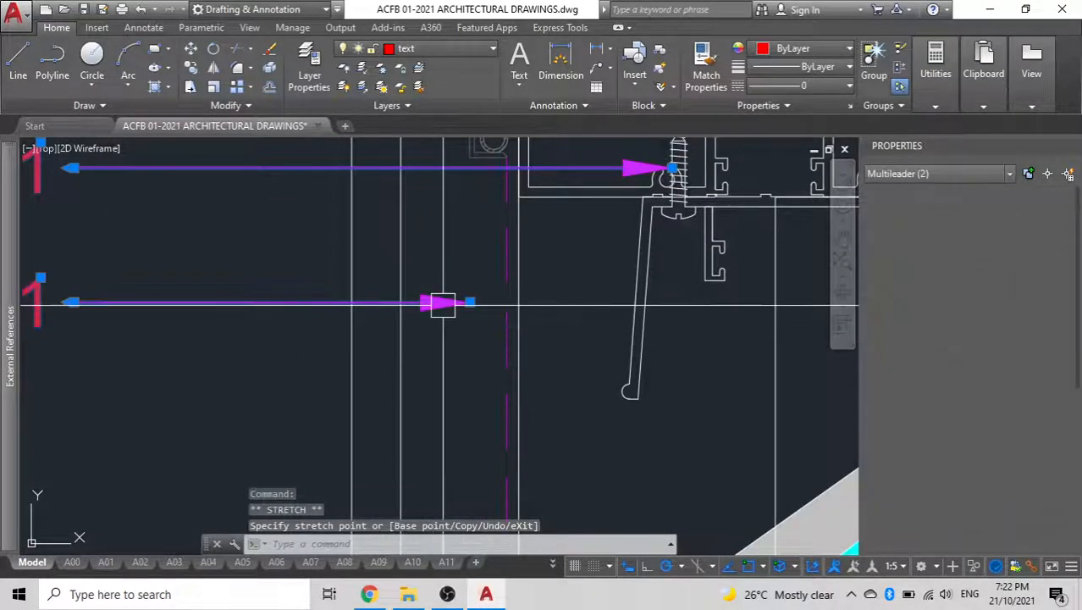
click(471, 303)
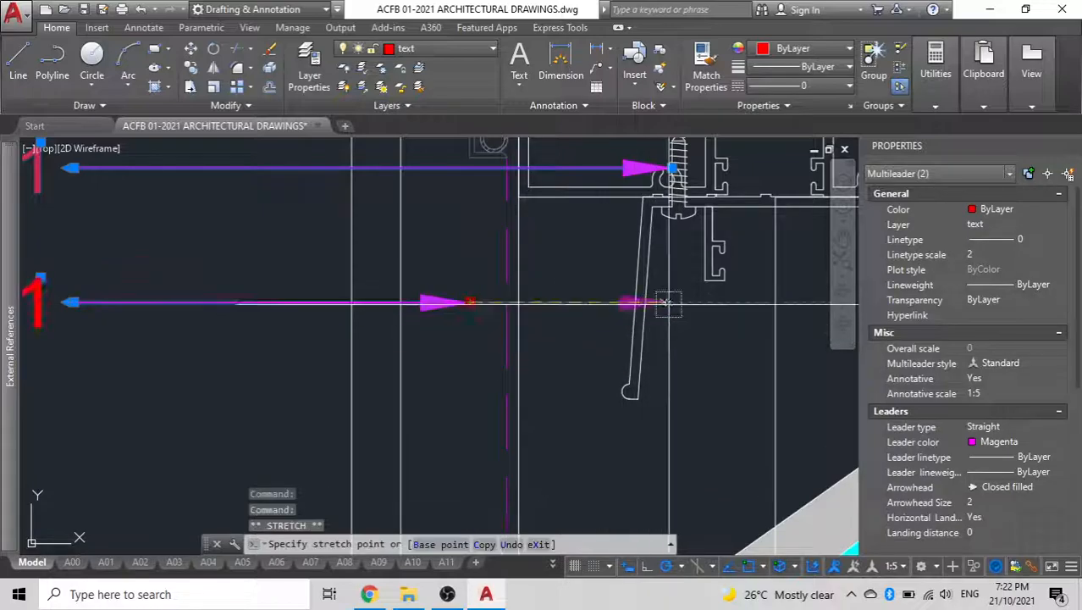
click(646, 303)
scroll(464, 304, down, 5)
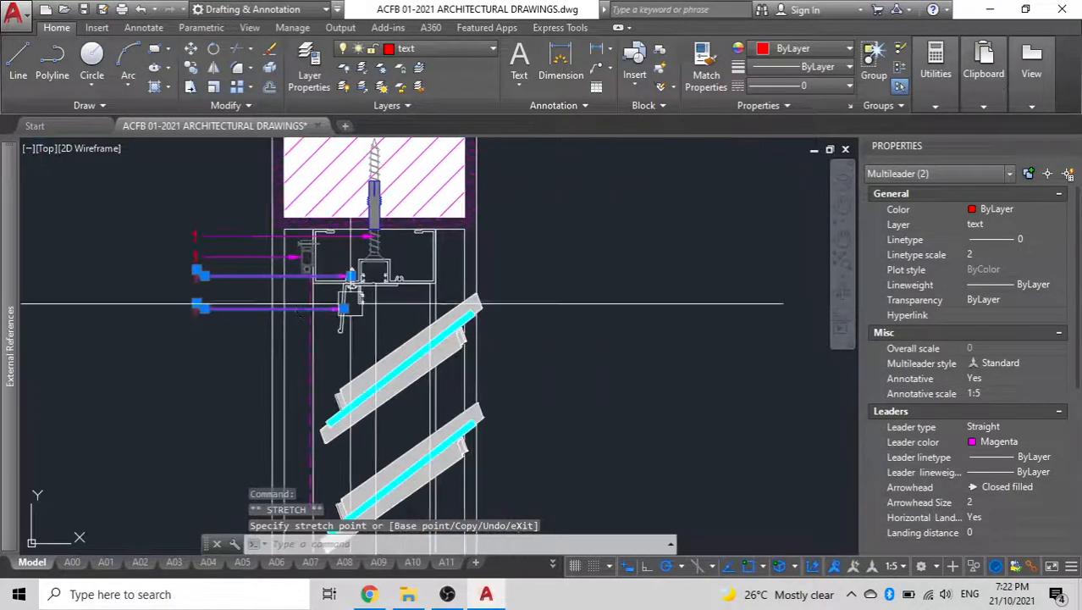
key(Escape)
- Copy the flap's leader straight down to the gap between the two louvre blades
scroll(339, 306, down, 4)
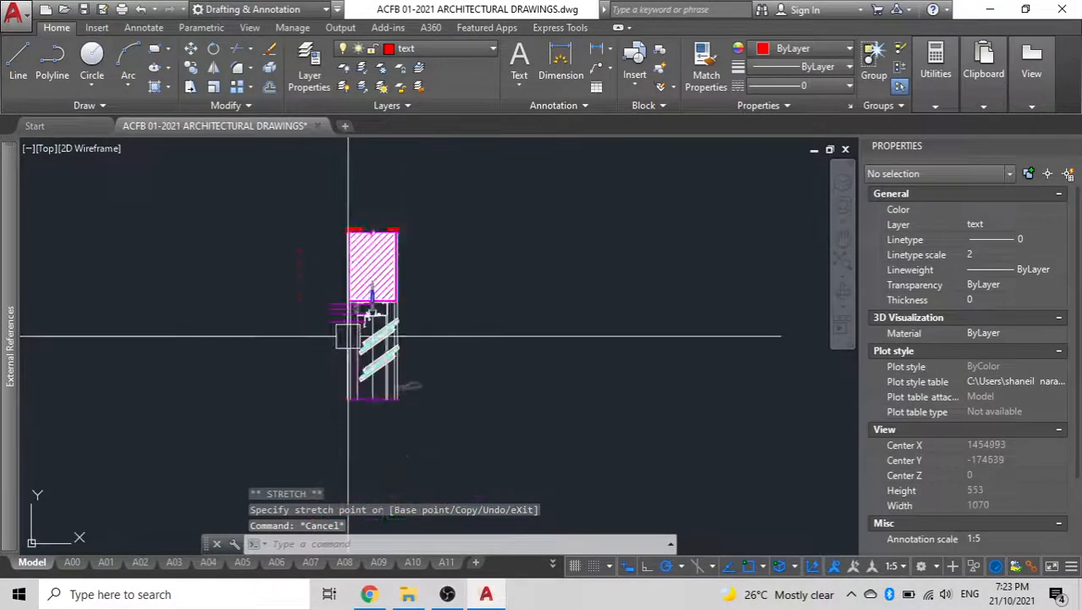
middle_drag(502, 339, 153, 354)
scroll(402, 335, down, 3)
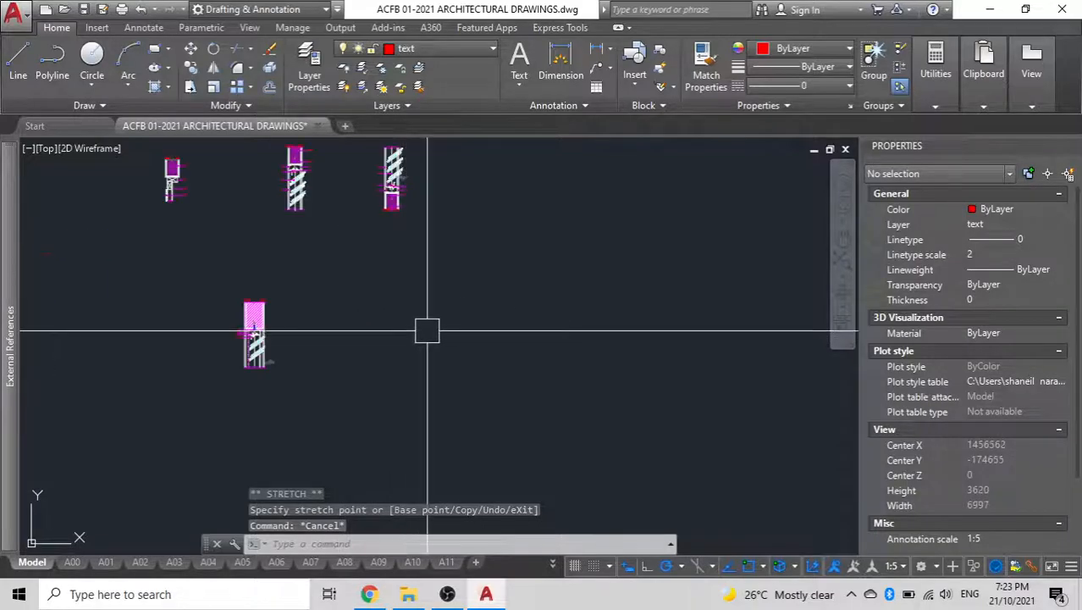
scroll(302, 357, up, 12)
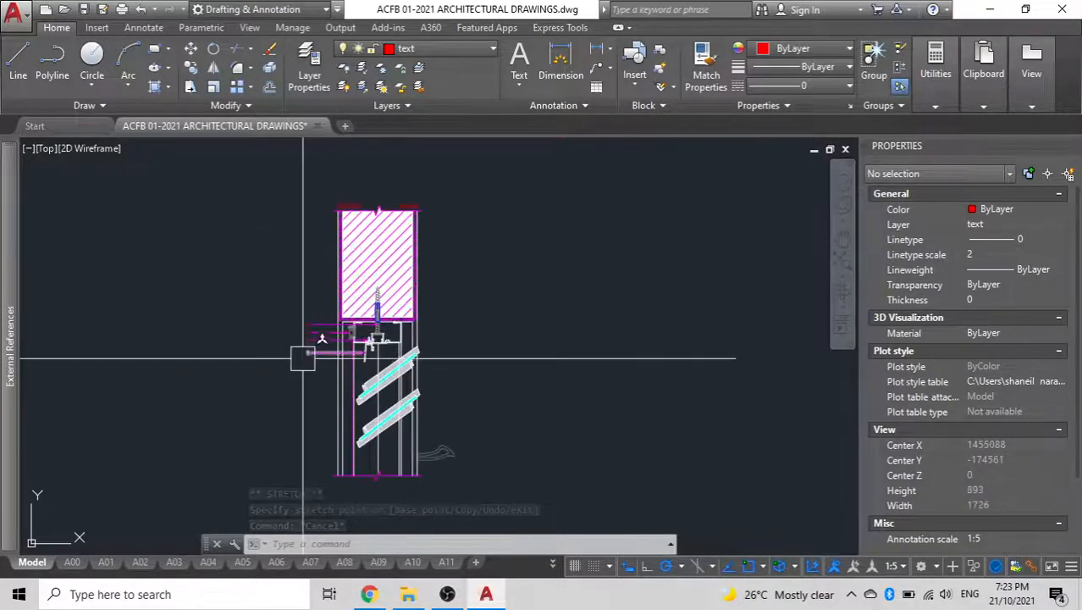
click(302, 356)
middle_drag(273, 398, 353, 240)
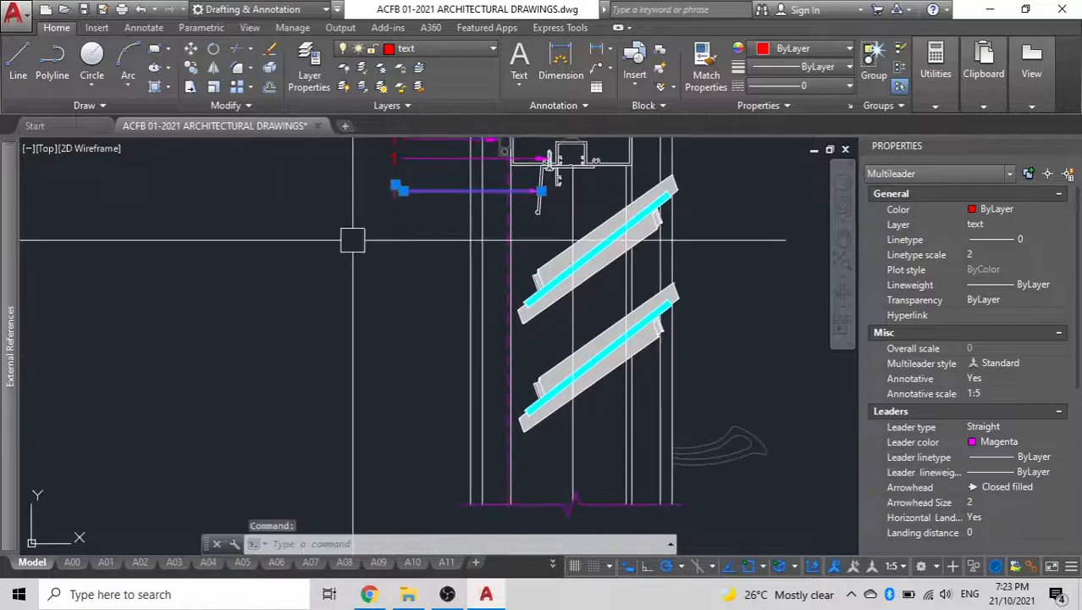
text(o)
key(Return)
click(354, 241)
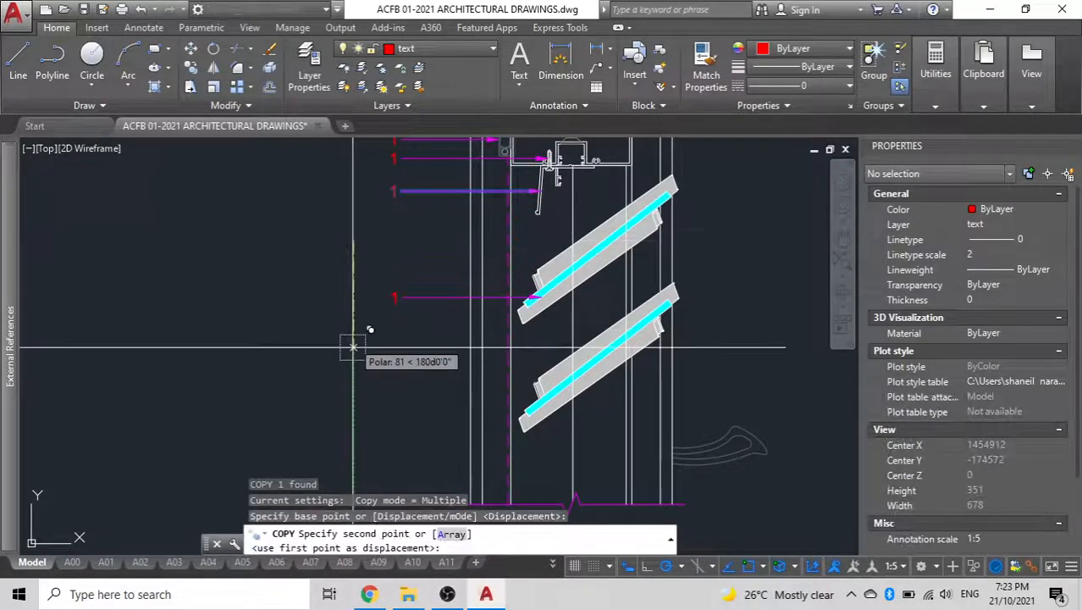
click(351, 387)
key(Escape)
- Stretch the lowest leader's arrowhead horizontally to the vertical centre line between the louvre blades
click(535, 337)
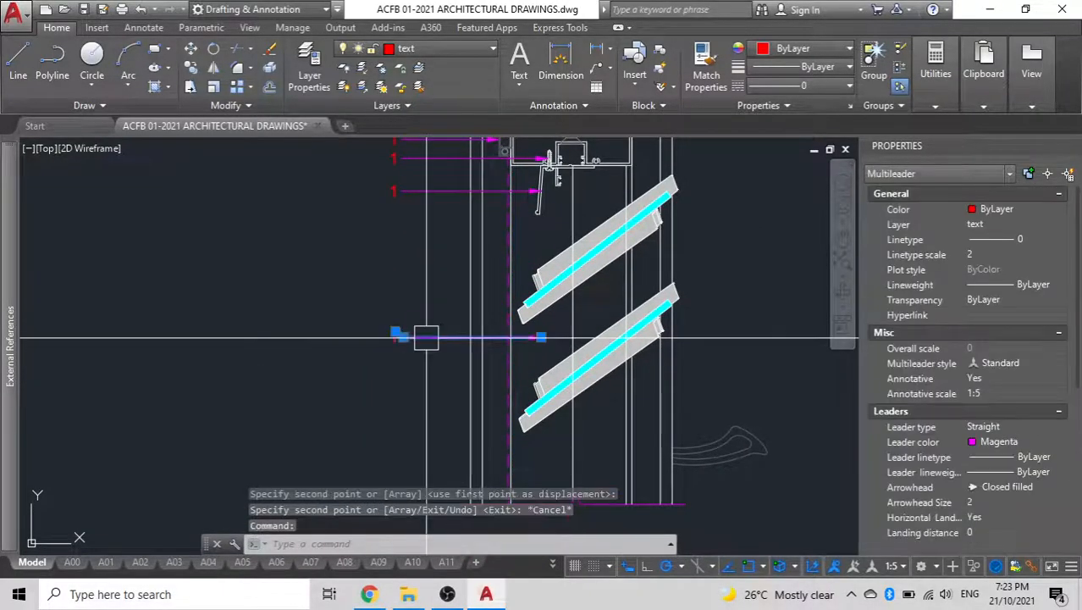
click(541, 337)
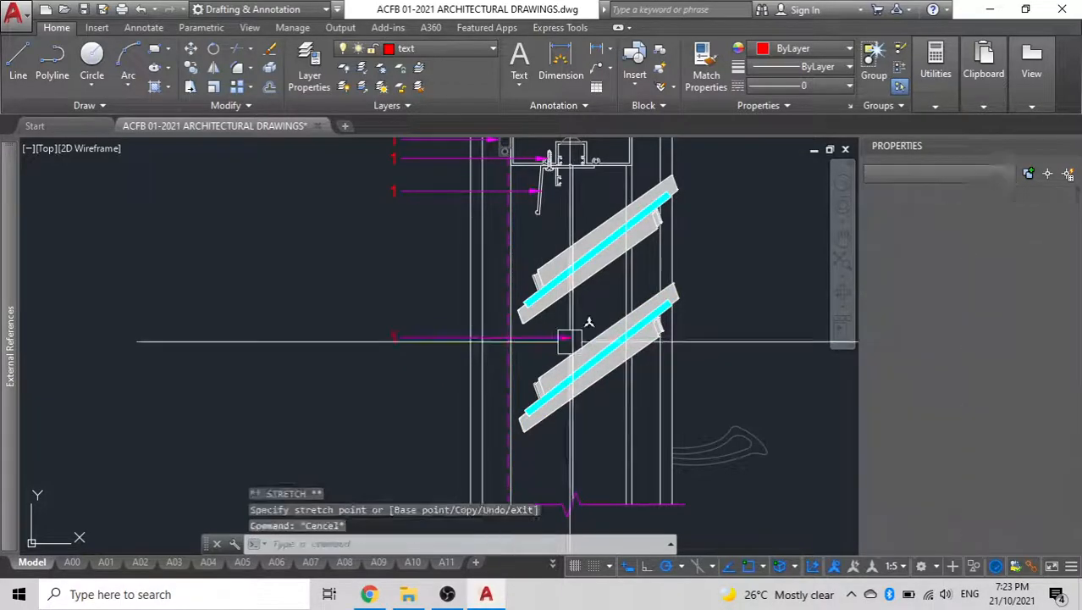
scroll(390, 362, down, 2)
middle_drag(389, 363, 379, 402)
mouse_move(464, 288)
middle_down()
mouse_move(454, 337)
mouse_move(411, 398)
middle_up()
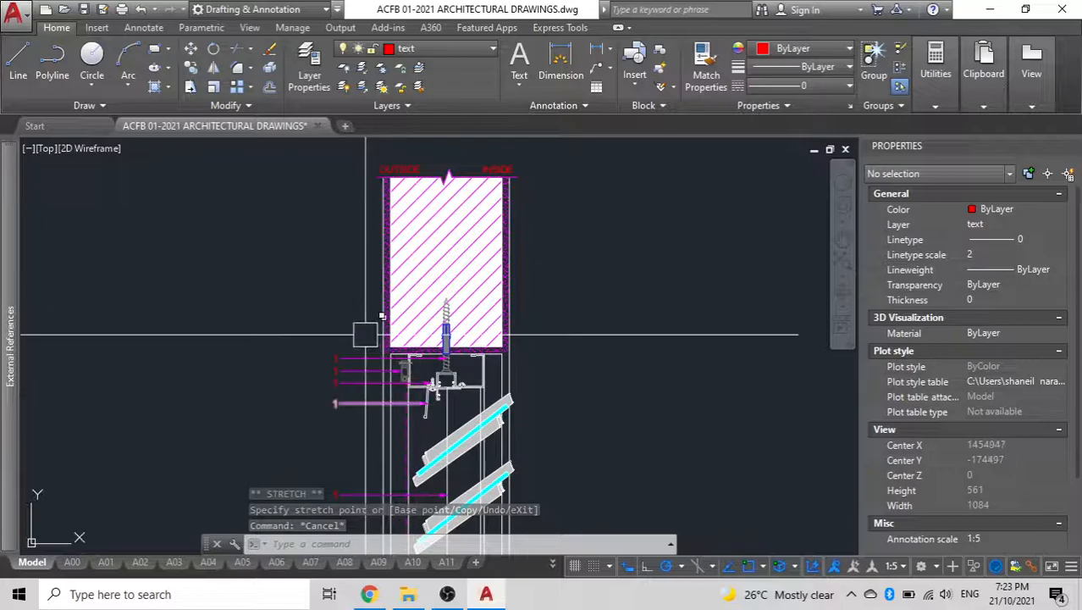
- Open layout A11 and check the key reference table and the detail arrangement on the sheet
scroll(320, 356, down, 3)
middle_drag(320, 356, 341, 292)
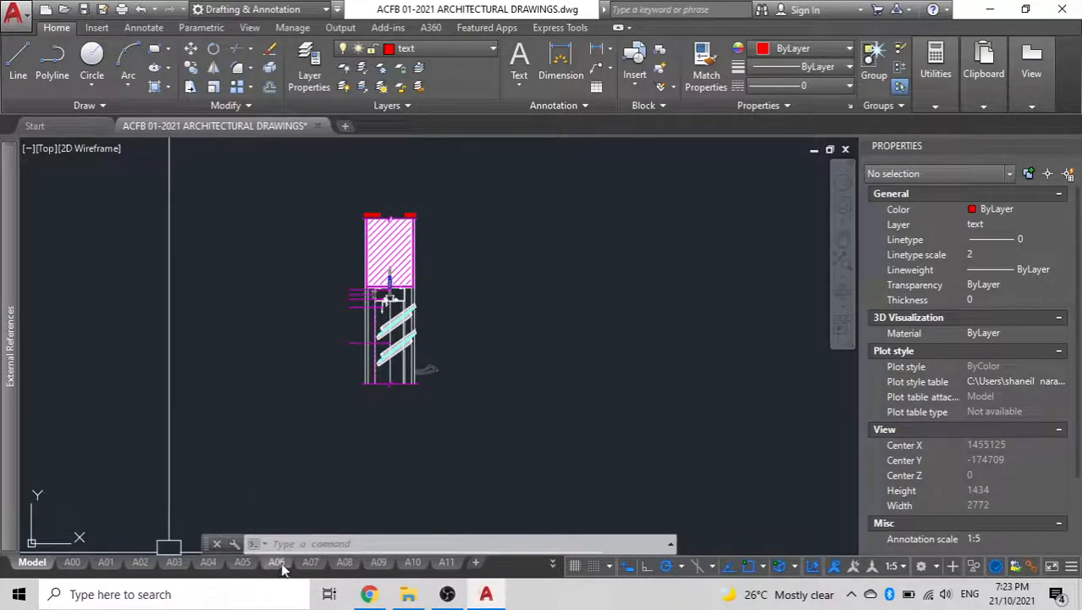
mouse_move(337, 568)
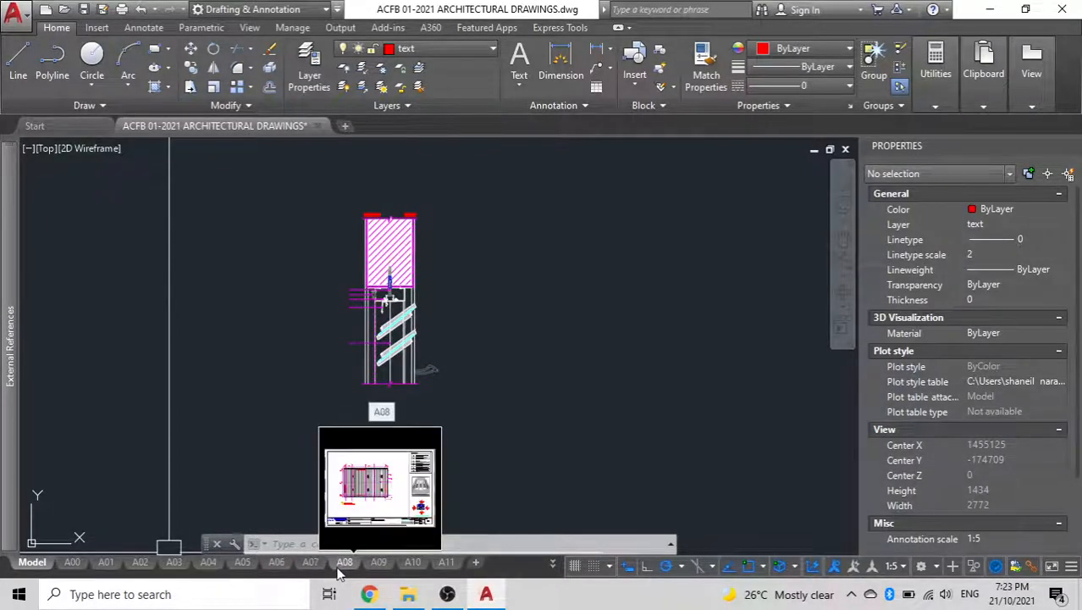
mouse_move(384, 566)
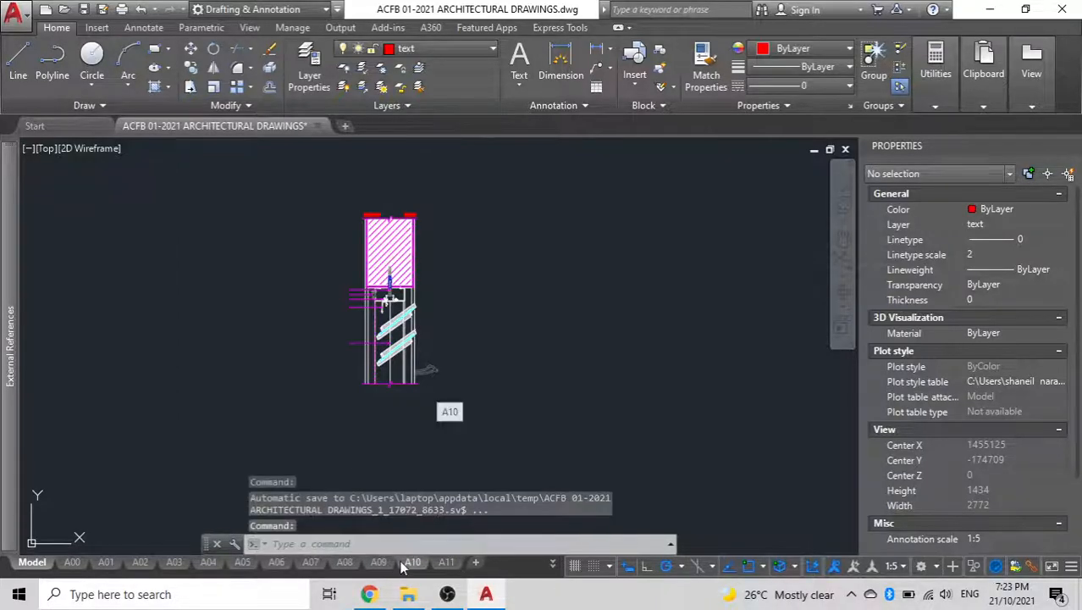
click(447, 562)
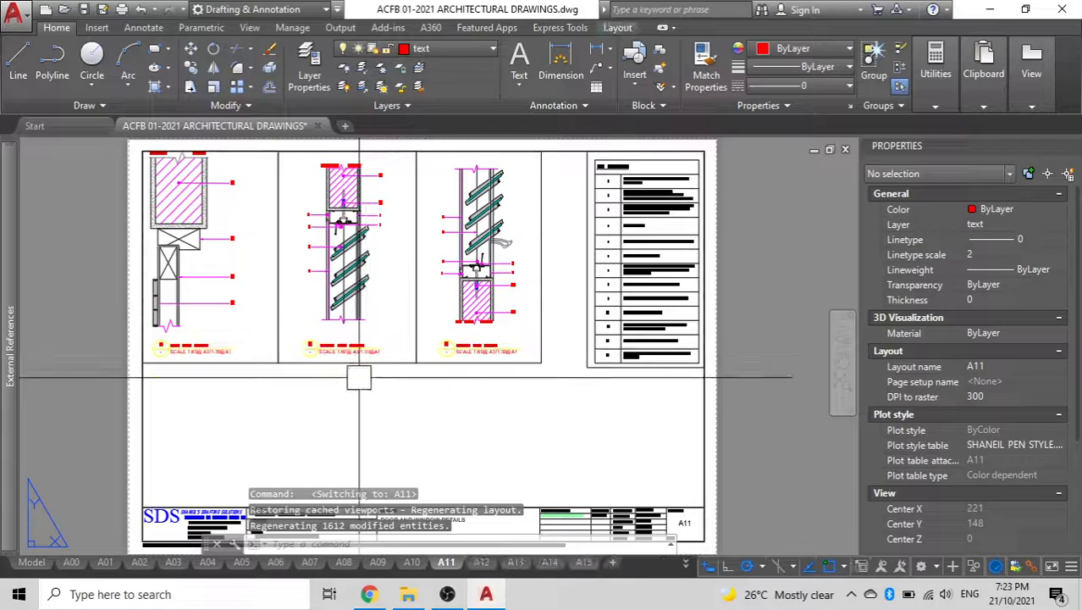
scroll(663, 152, up, 4)
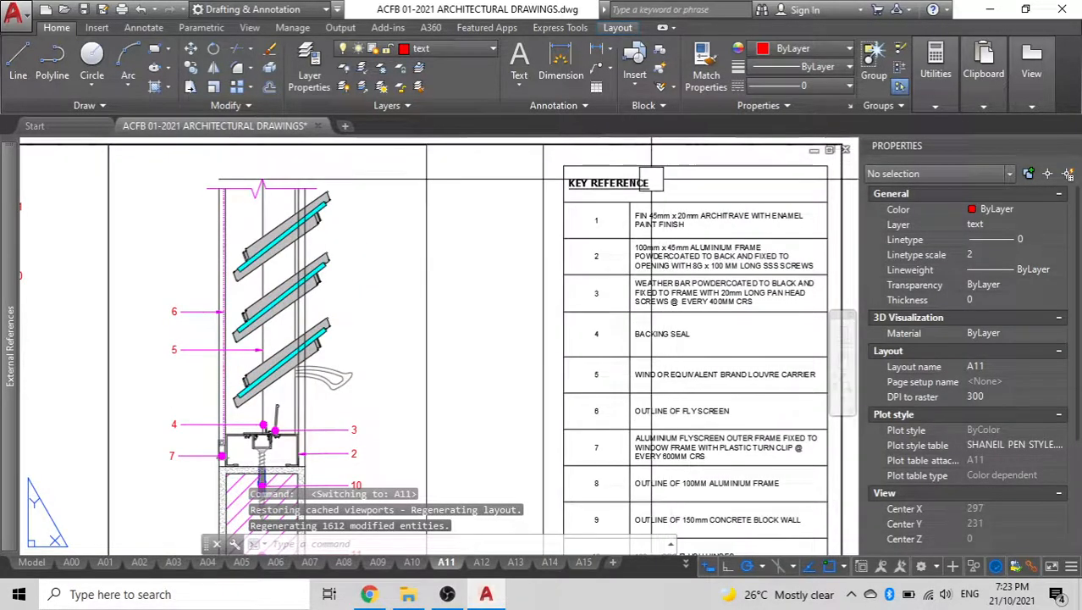
scroll(639, 181, down, 2)
scroll(652, 436, down, 4)
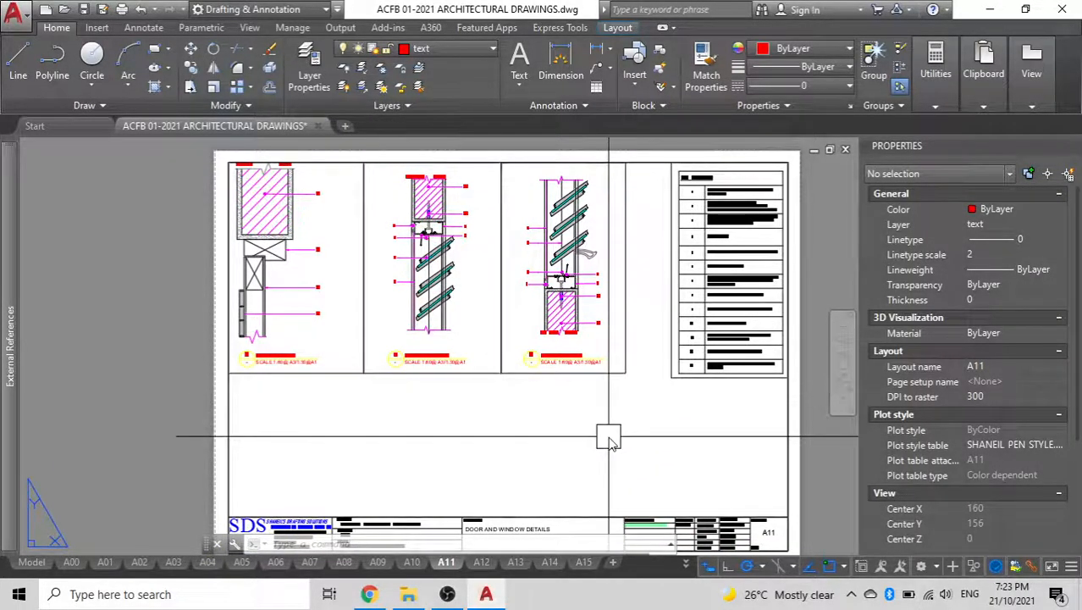
- Draw a vertical construction line through the lower-left corner of the key reference table's outer frame
text(xl)
key(Return)
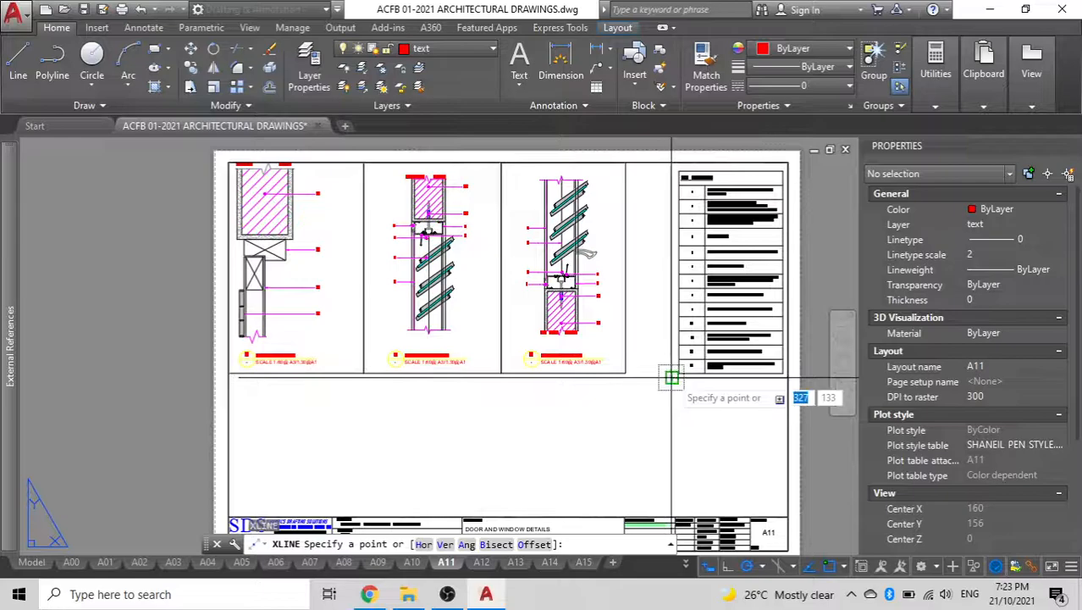
click(672, 378)
key(Escape)
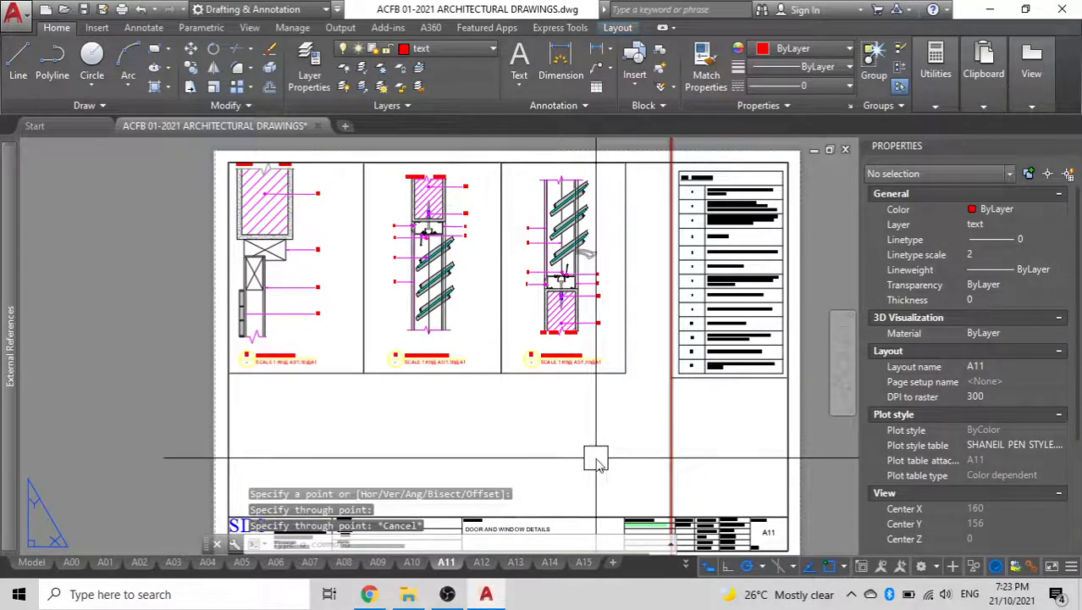
- Draw a horizontal polyline from the key reference frame's lower-left corner to the sheet's left border line
text(pl)
key(Return)
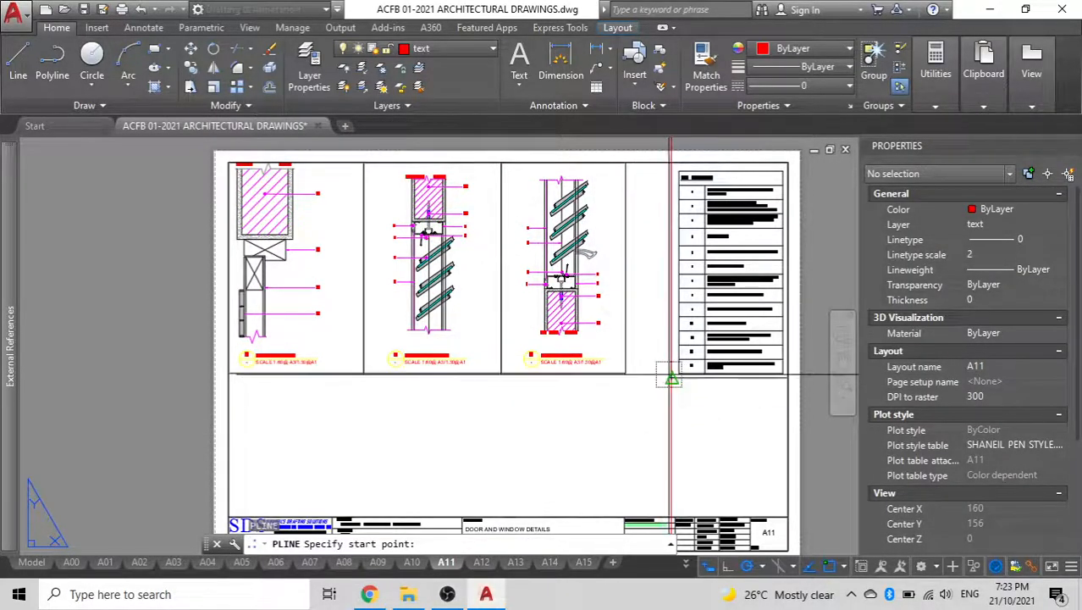
click(669, 377)
scroll(195, 378, up, 4)
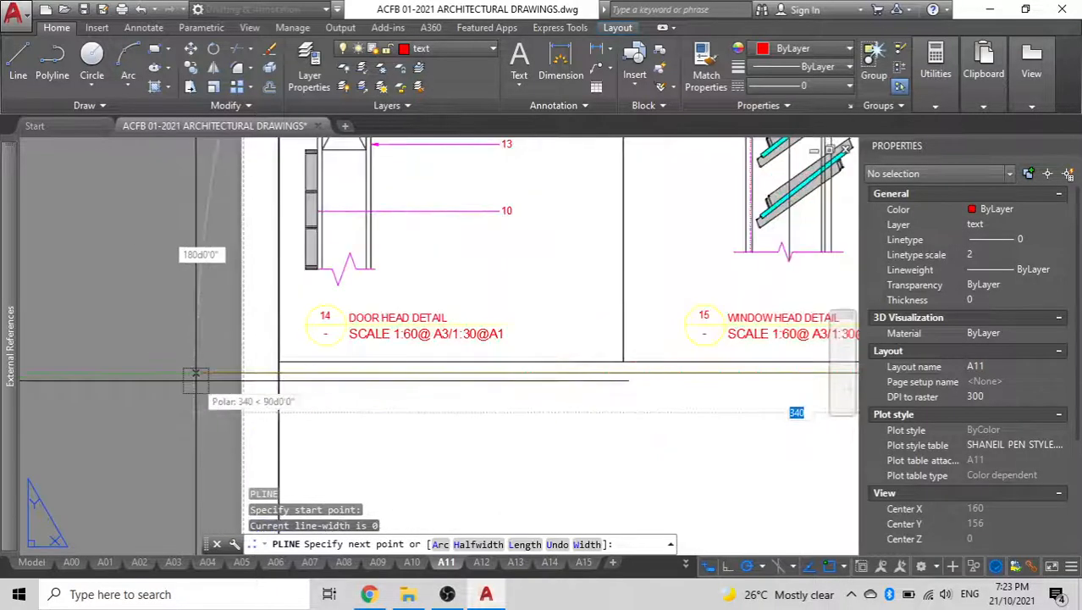
click(278, 372)
key(Escape)
scroll(232, 386, down, 5)
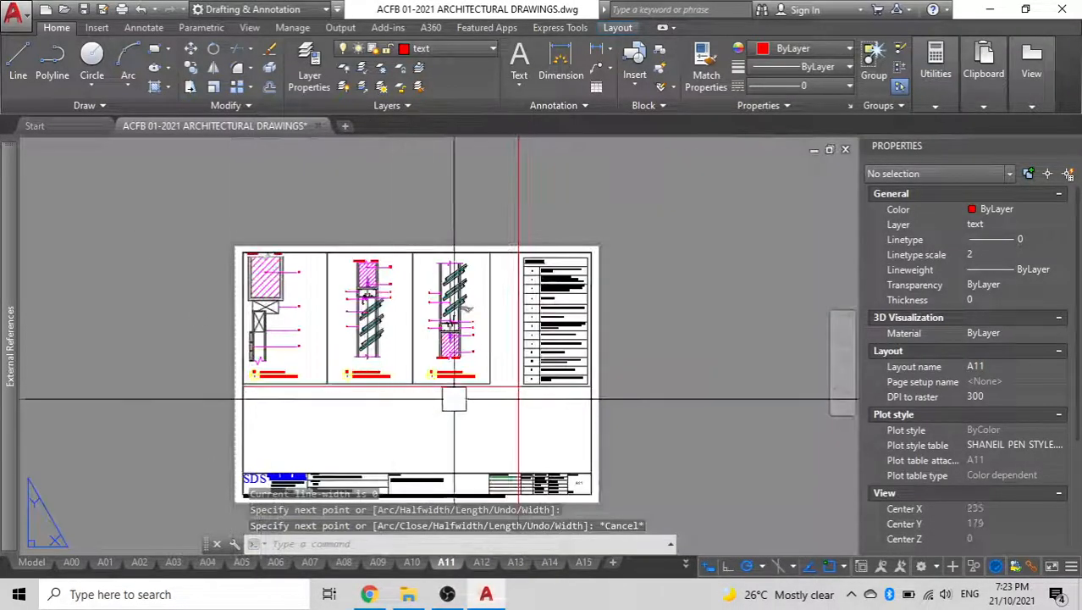
- Divide the horizontal polyline below the details into 3 equal segments
scroll(481, 386, up, 5)
click(557, 387)
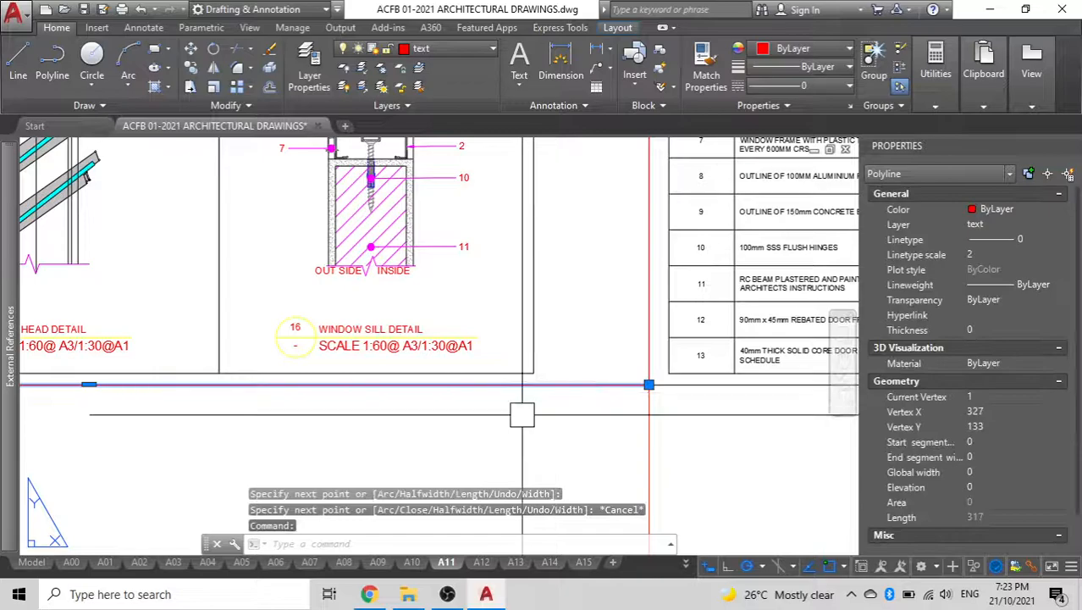
text(div)
key(Return)
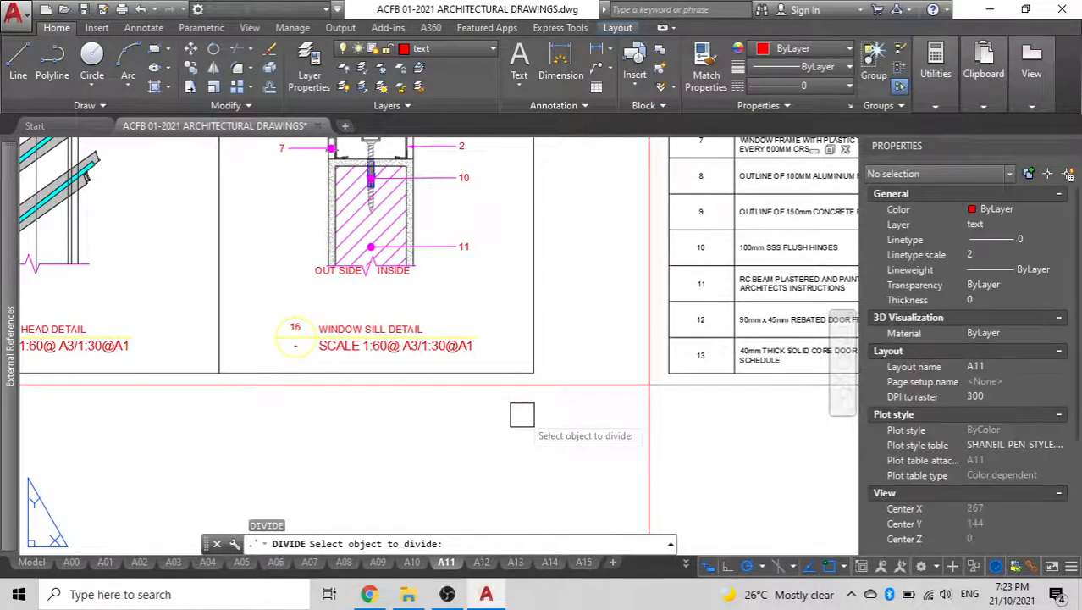
click(578, 385)
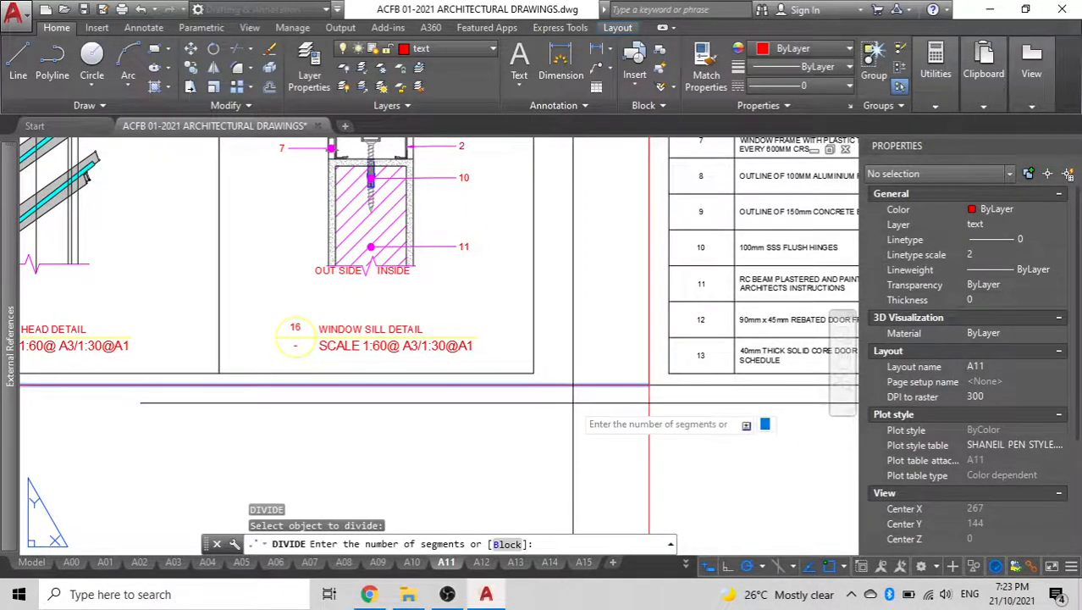
text(3)
key(Return)
scroll(382, 416, down, 6)
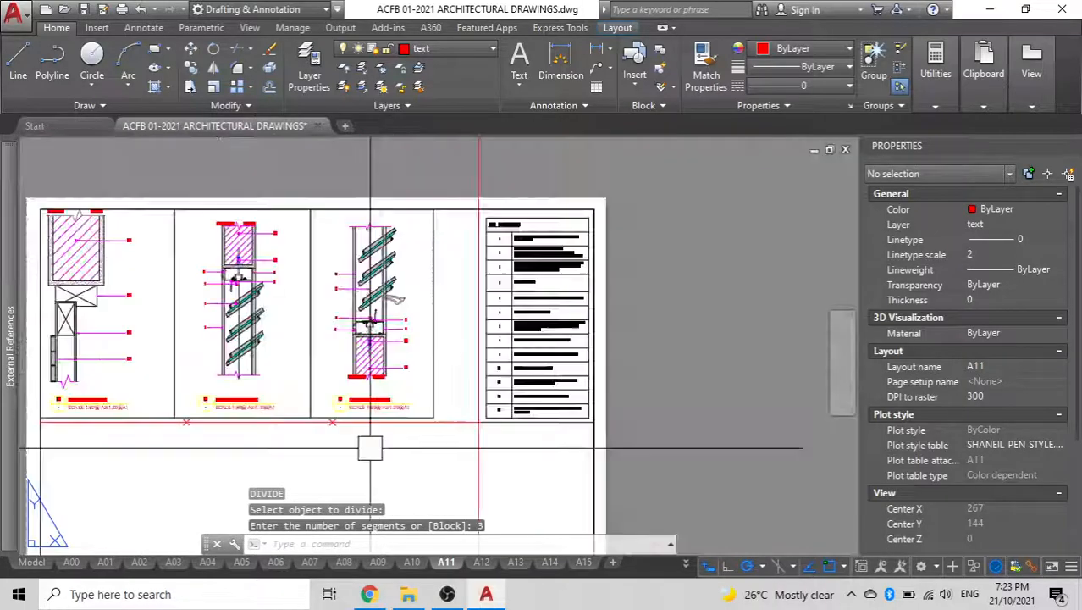
- Erase the door head, window head and window sill viewports and the two window detail titles, keeping the door head title
scroll(515, 306, up, 5)
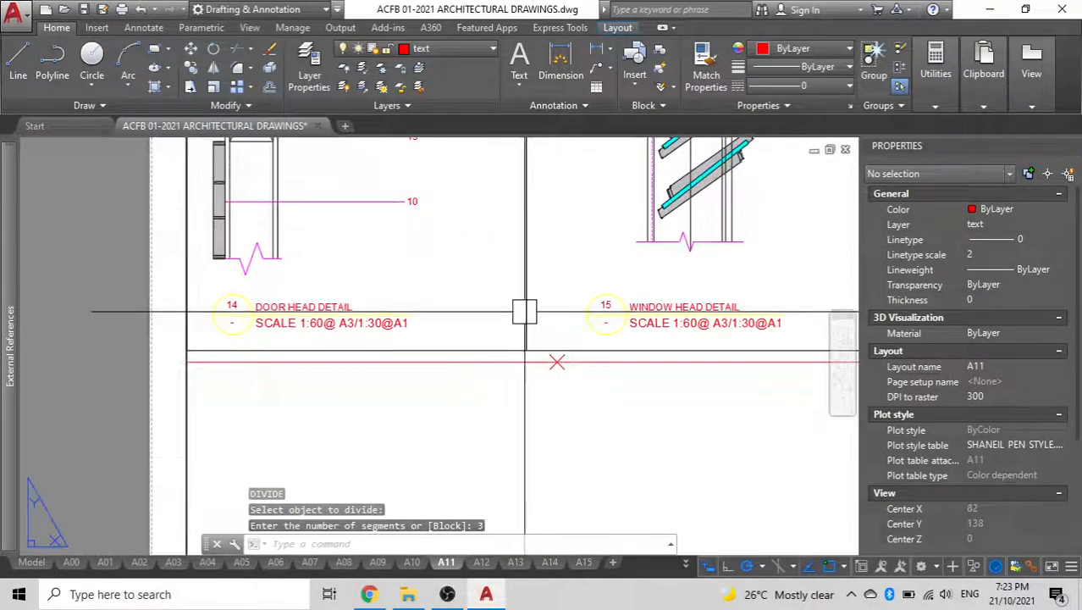
middle_drag(294, 359, 287, 361)
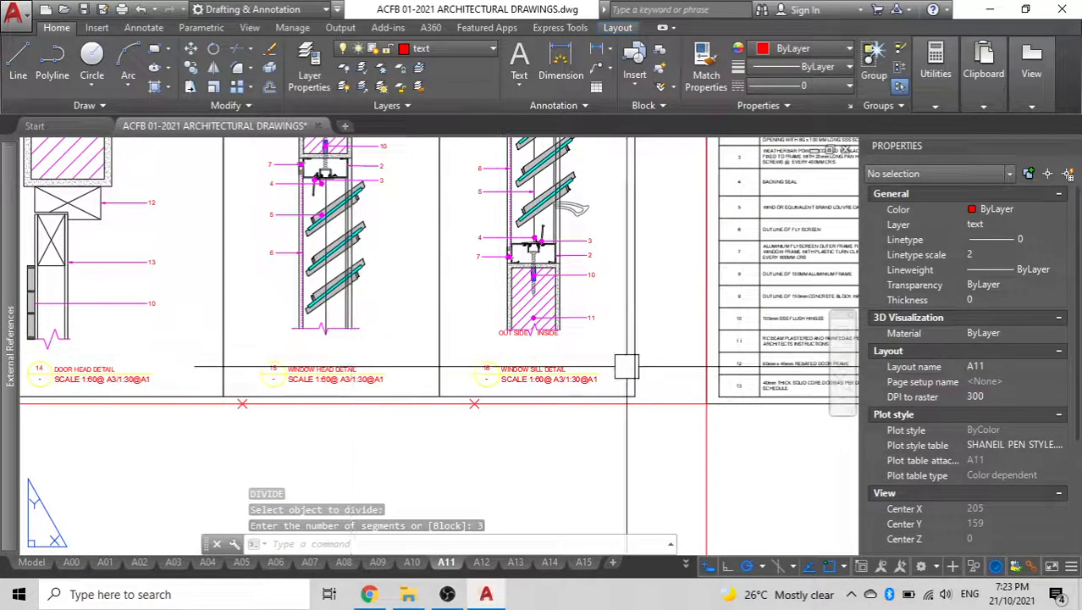
click(679, 371)
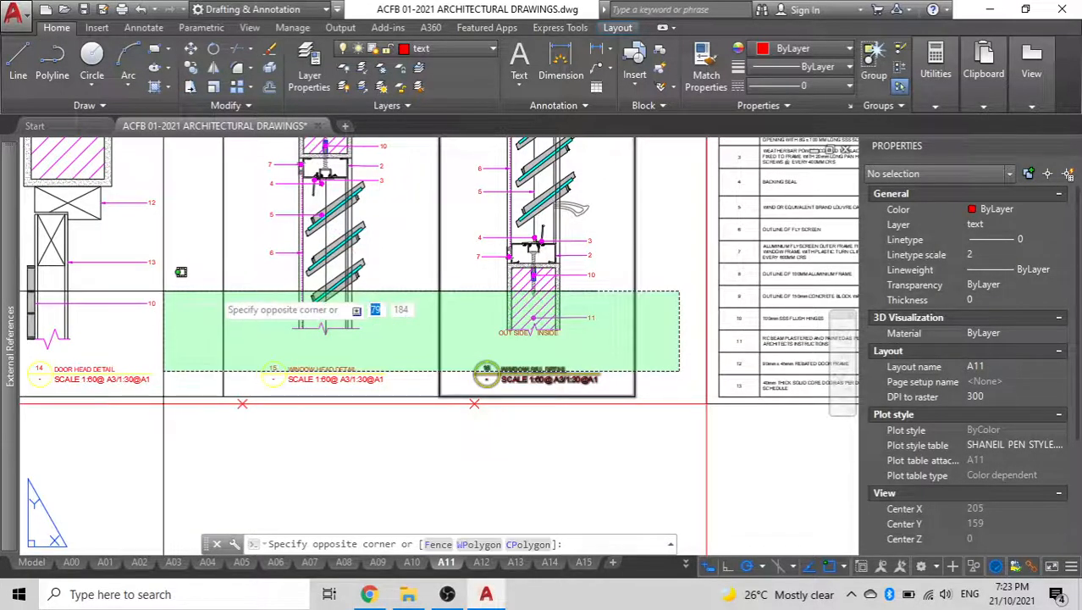
click(246, 288)
key(Delete)
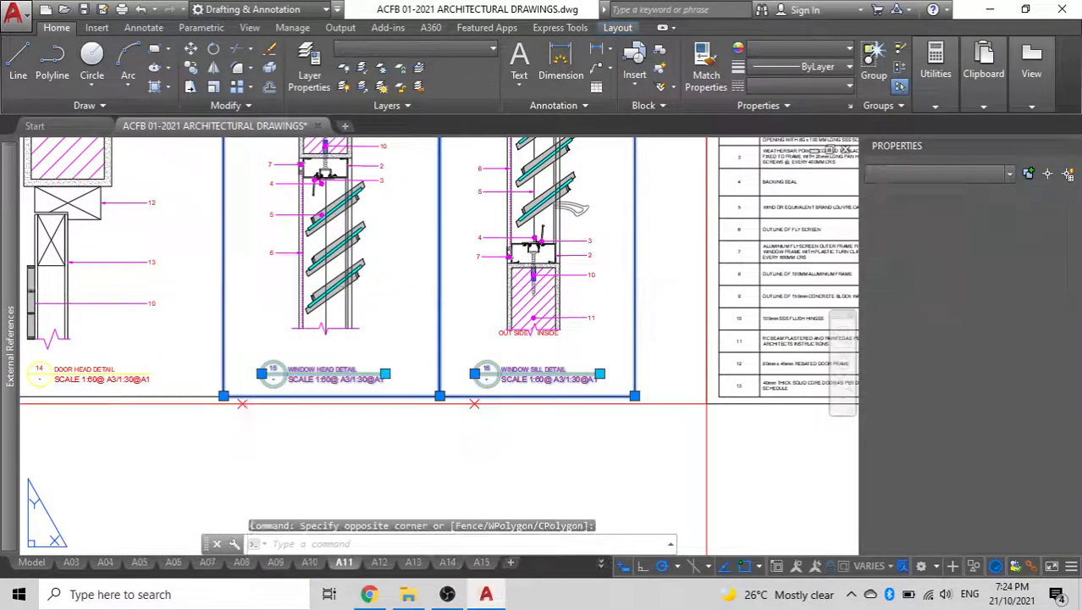
click(129, 373)
key(Escape)
click(226, 362)
key(Delete)
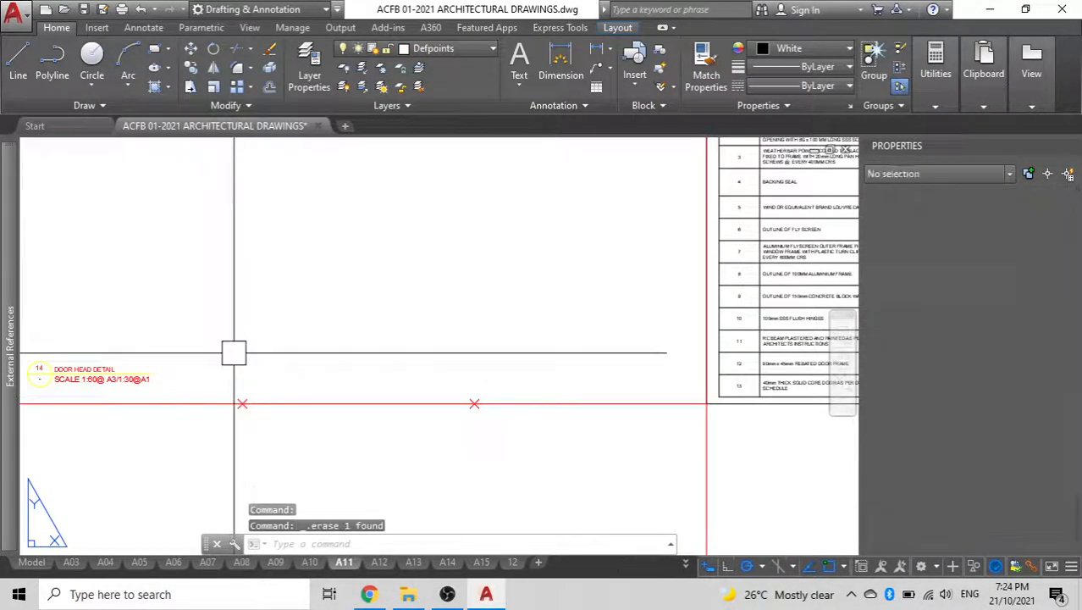
- Create a viewport about 105 by 154 from the polyline's first division point to the sheet border's upper-left corner
scroll(384, 350, down, 2)
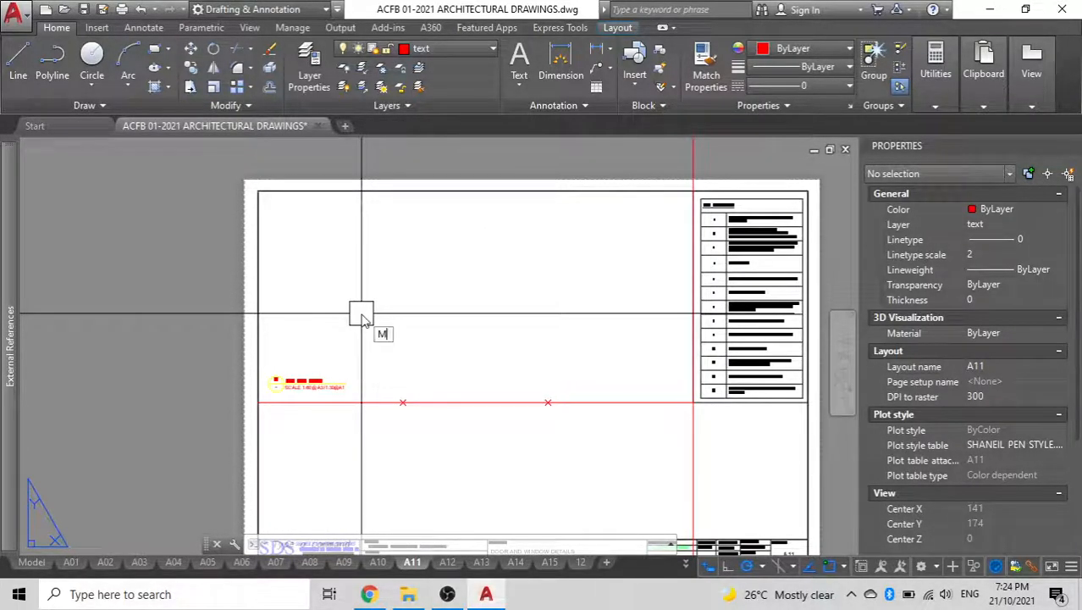
text(V)
key(Return)
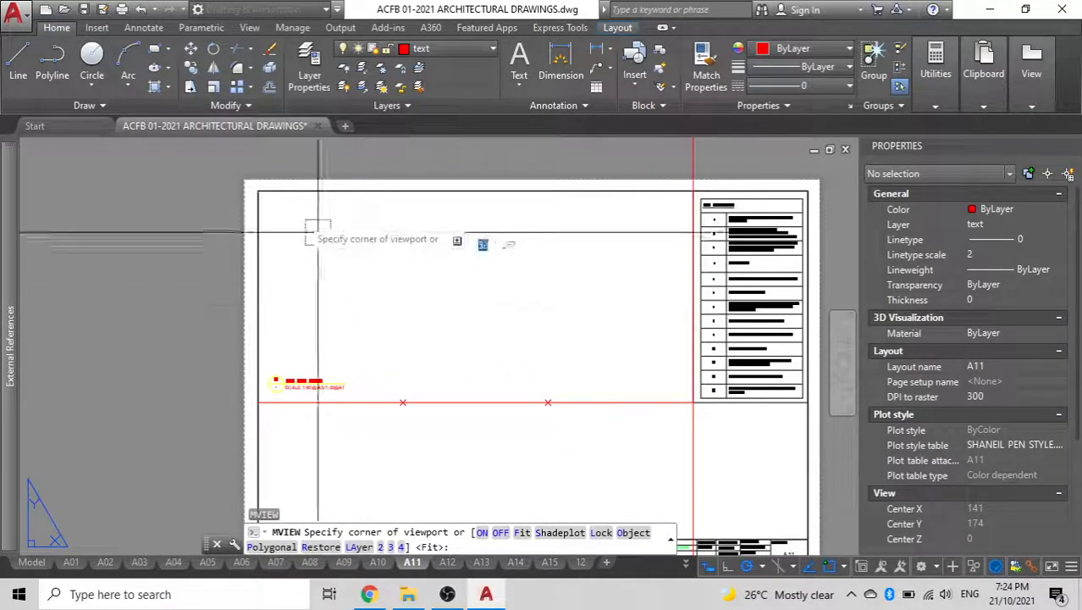
click(406, 401)
scroll(299, 199, up, 2)
middle_drag(201, 160, 201, 270)
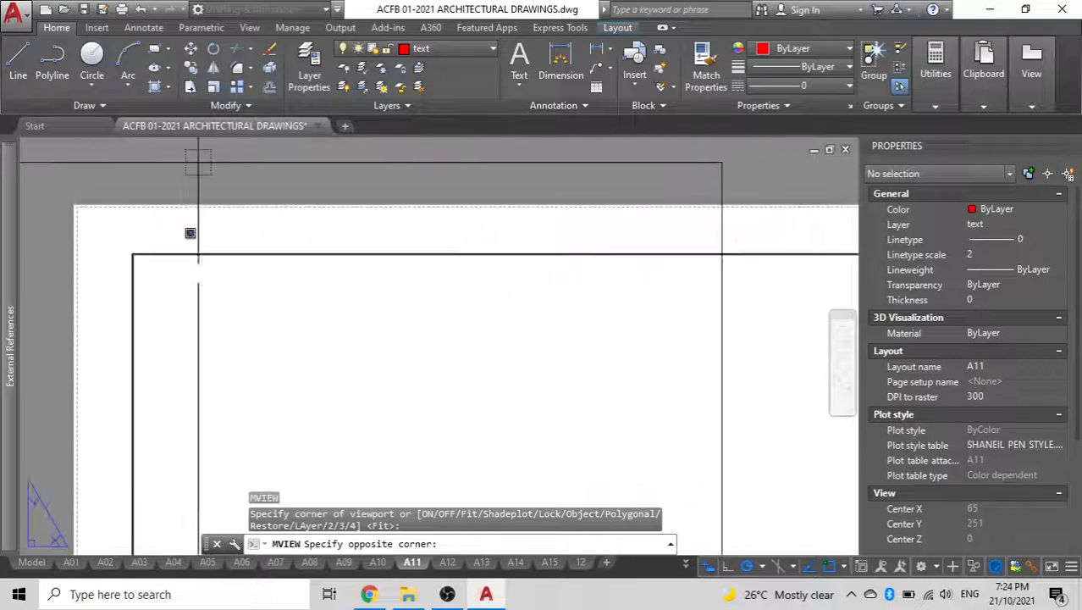
scroll(144, 218, up, 6)
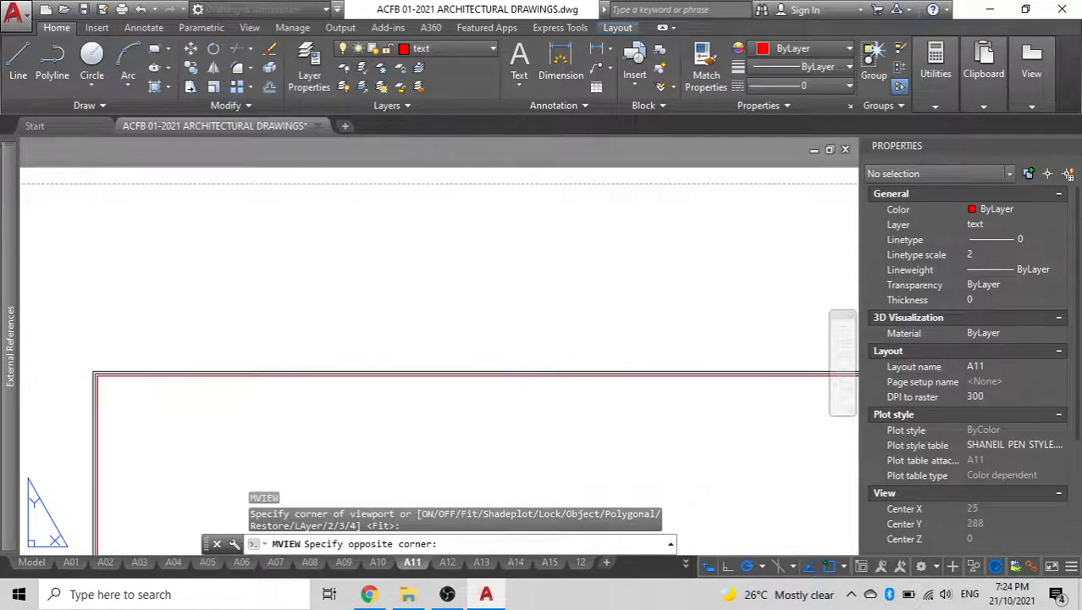
click(97, 375)
scroll(264, 388, down, 6)
middle_drag(500, 457, 343, 245)
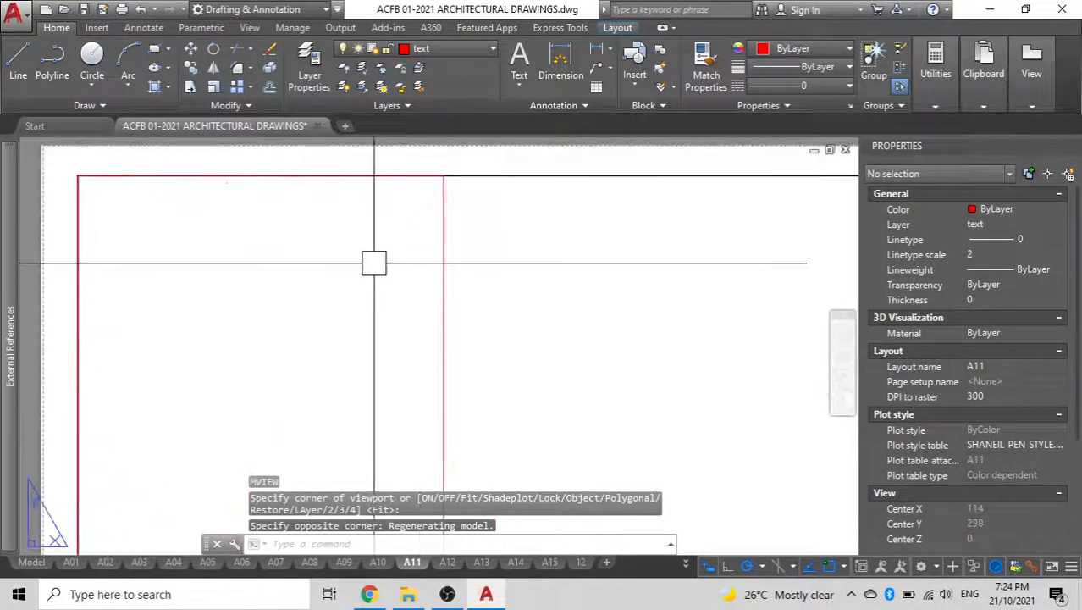
- Make Defpoints the current layer
click(444, 299)
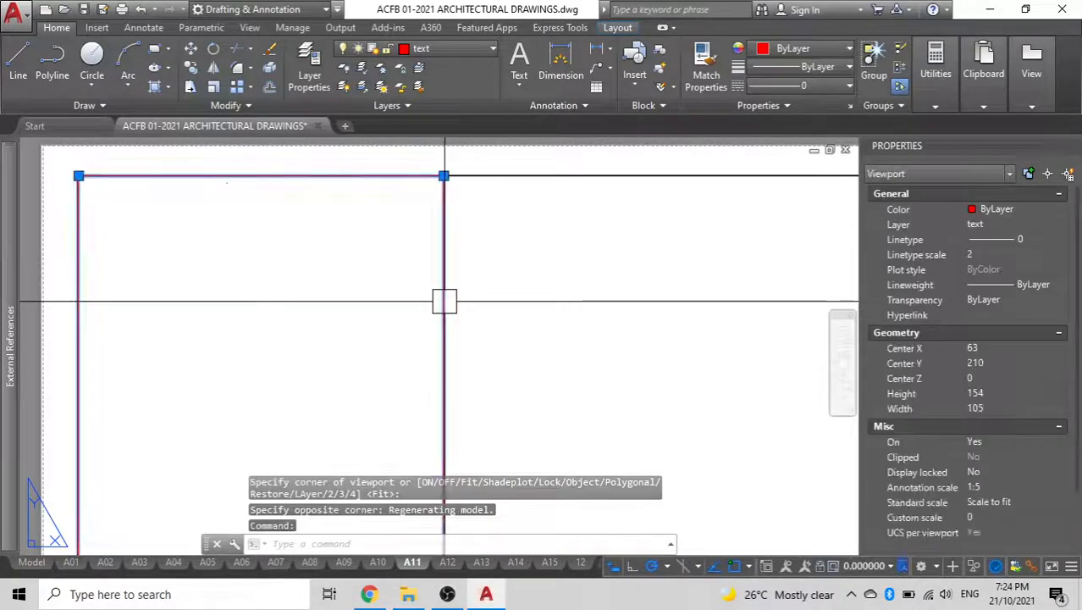
click(519, 59)
click(493, 49)
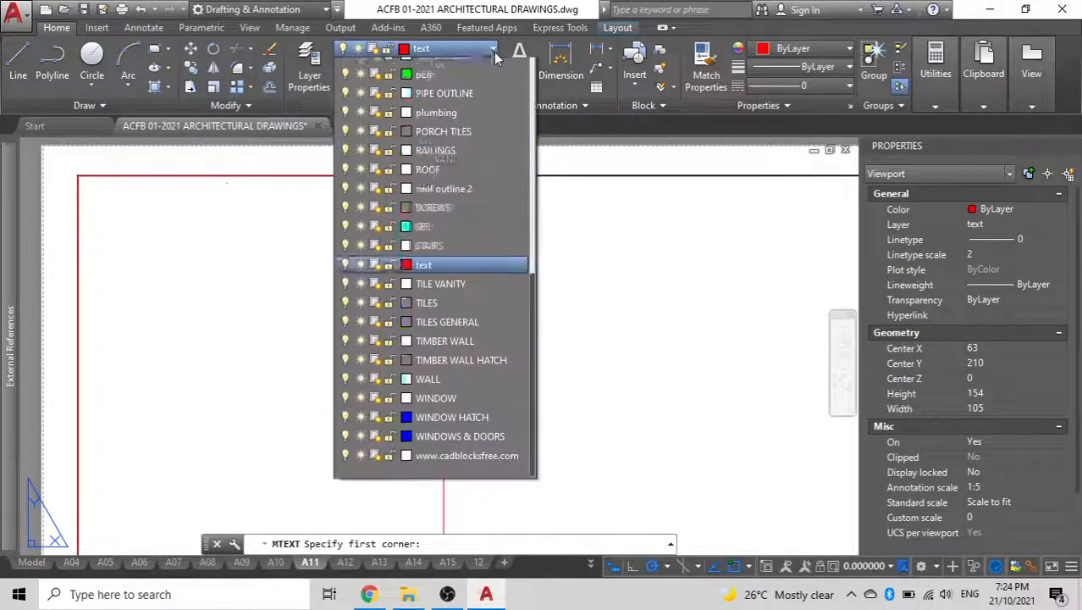
scroll(464, 136, up, 8)
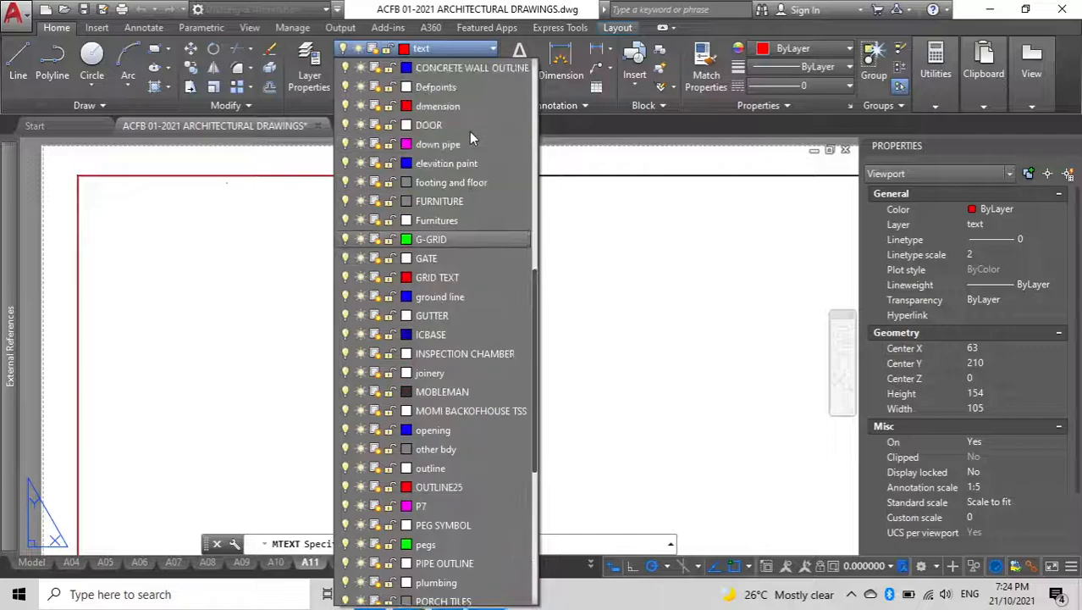
click(457, 201)
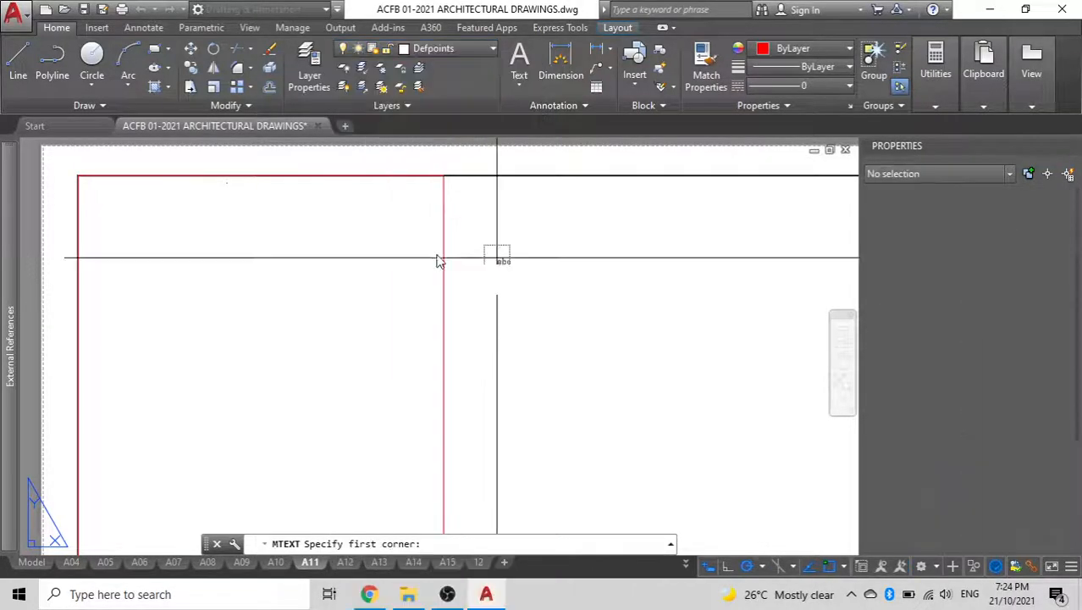
key(Escape)
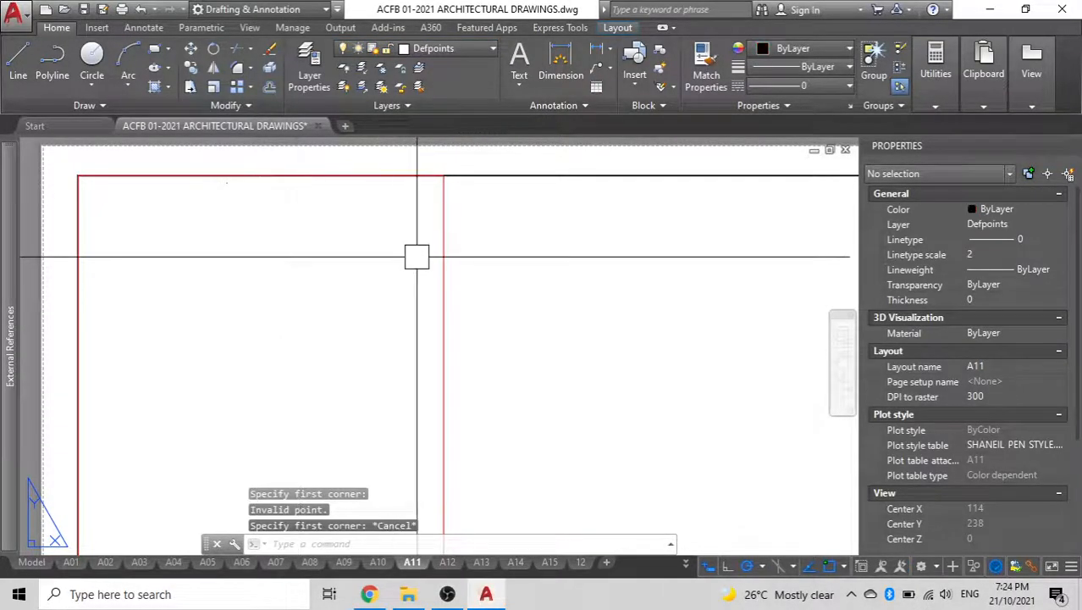
- Move the new viewport from the text layer to the Defpoints layer
click(440, 238)
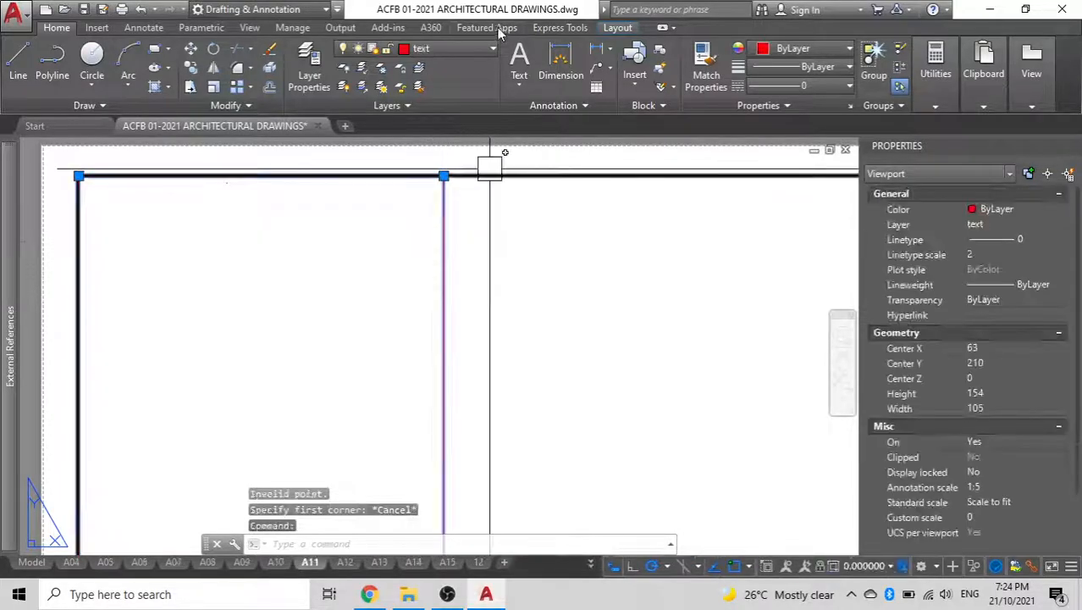
click(449, 50)
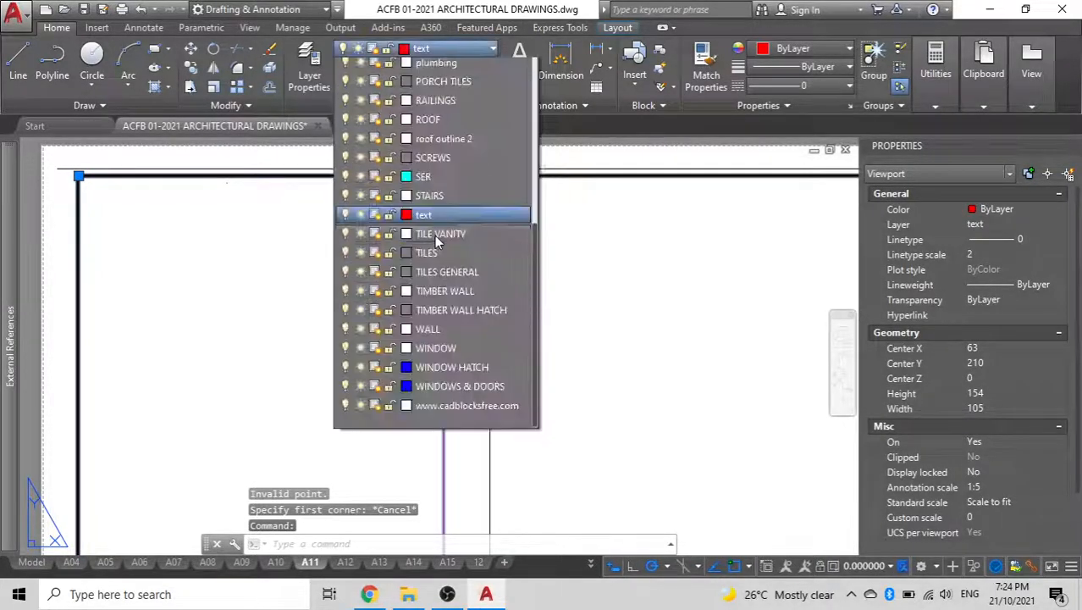
scroll(436, 237, up, 9)
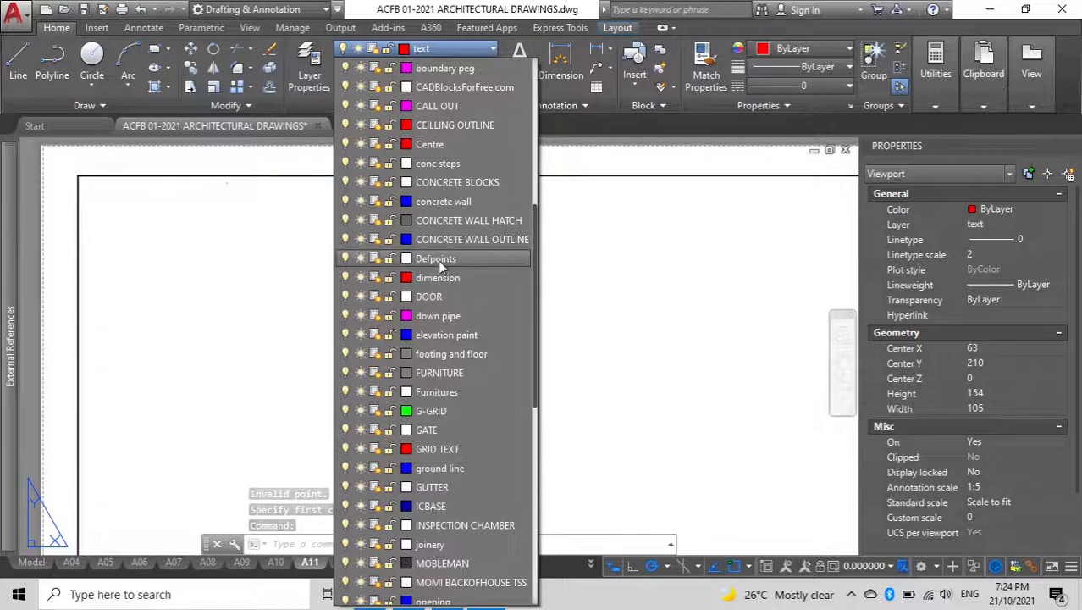
click(439, 258)
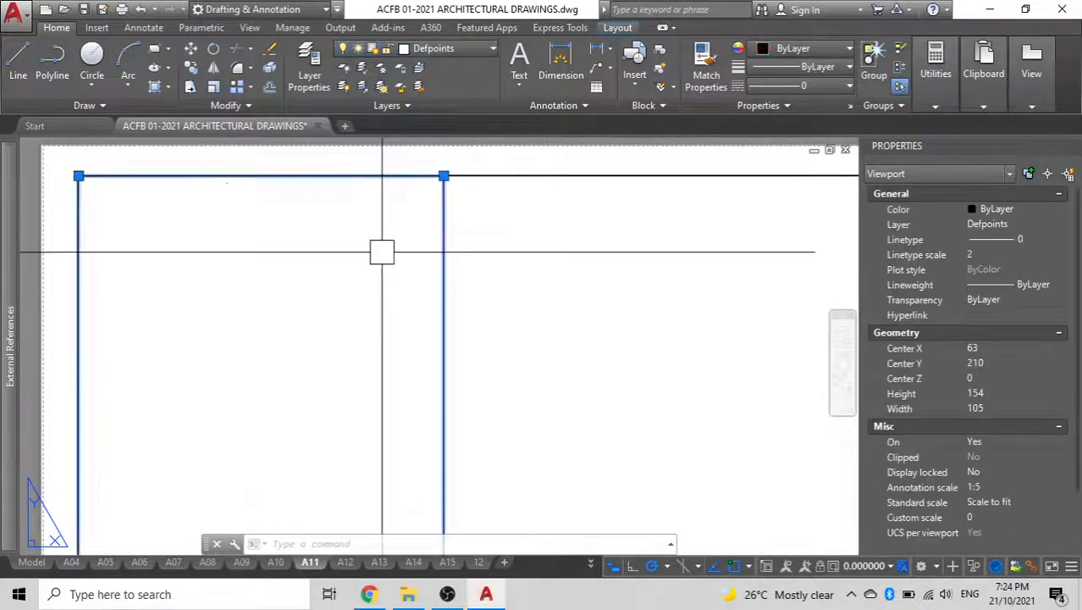
key(Escape)
scroll(382, 251, down, 3)
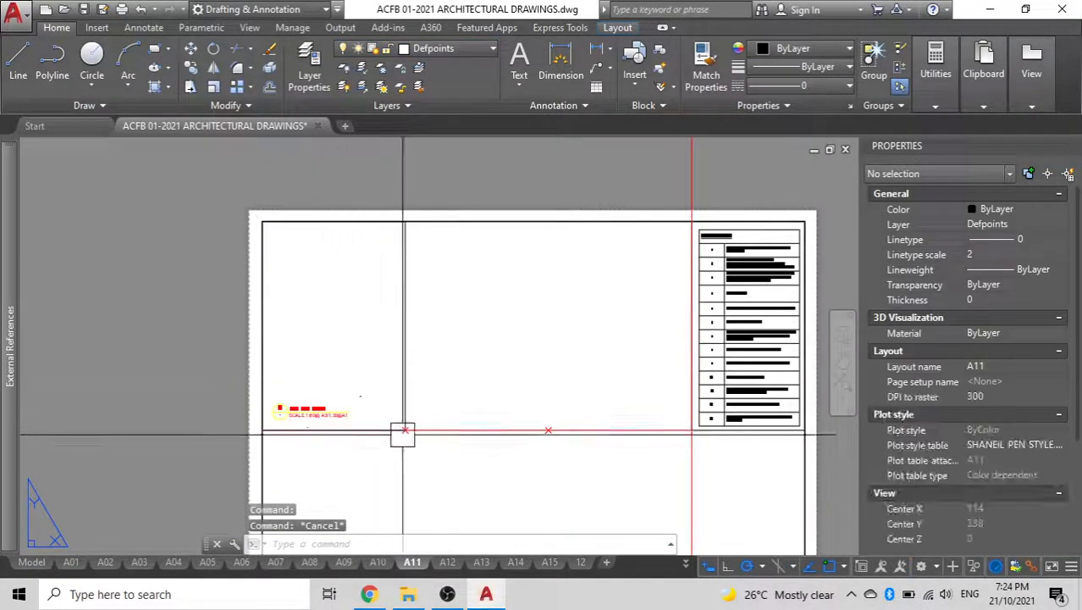
- Erase the horizontal guide polyline and its two division points, keeping the new viewport
click(598, 464)
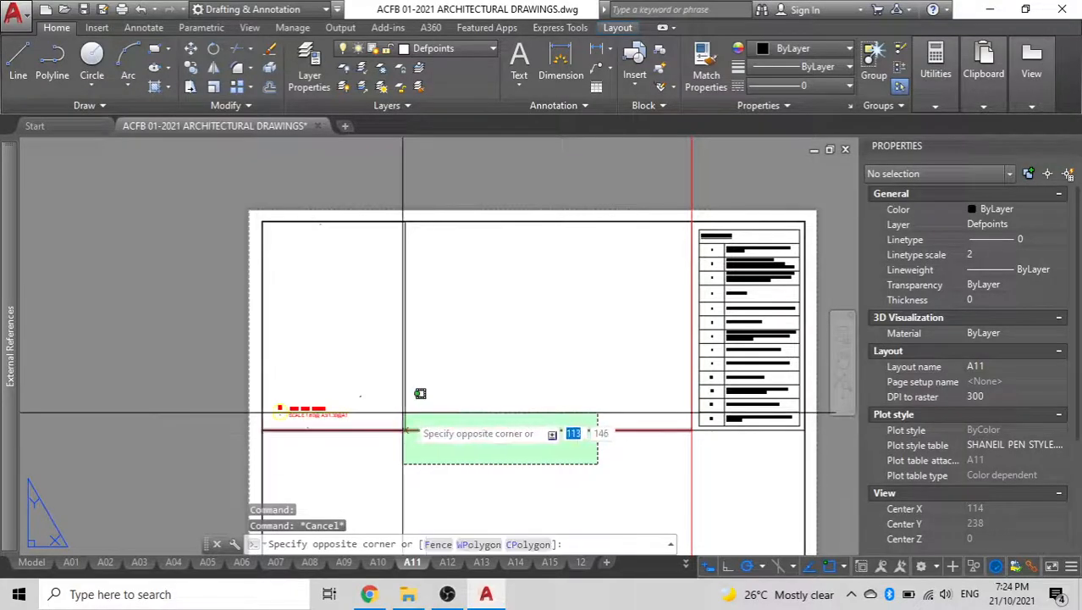
click(407, 420)
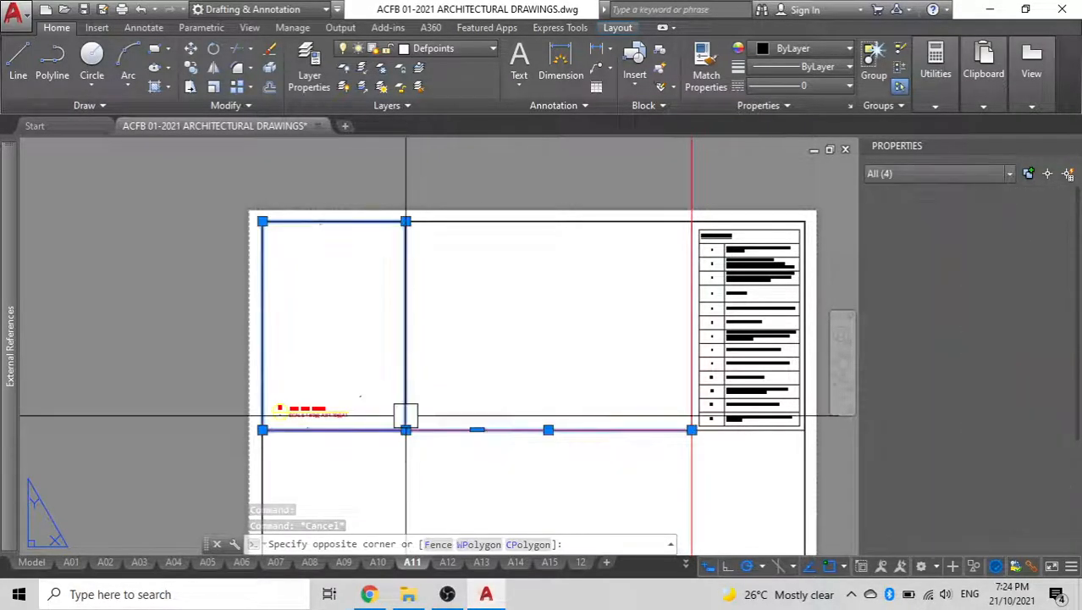
shift+click(453, 365)
shift+click(387, 333)
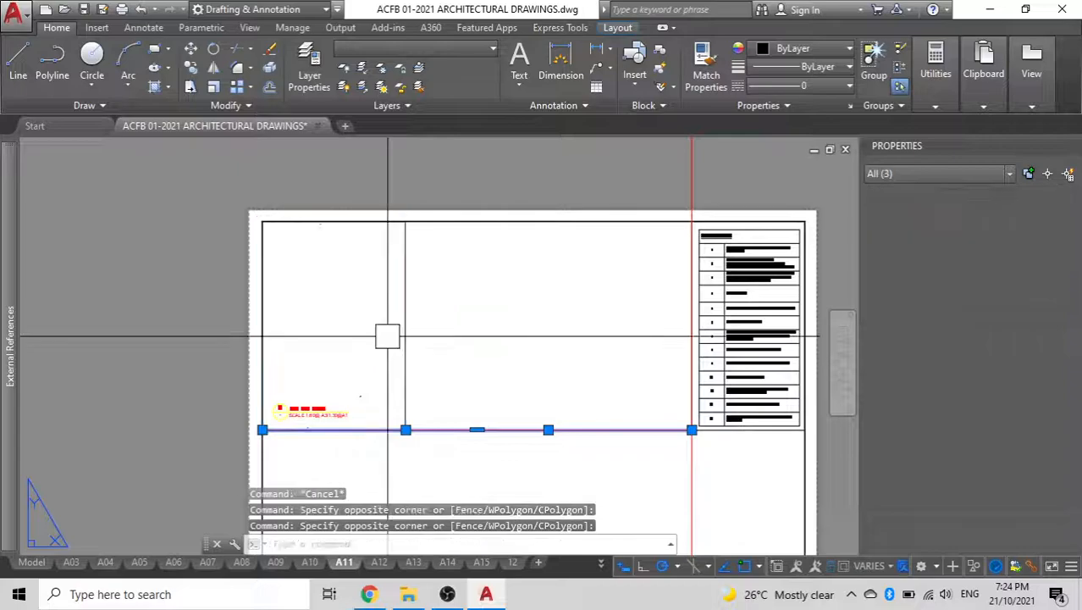
key(Delete)
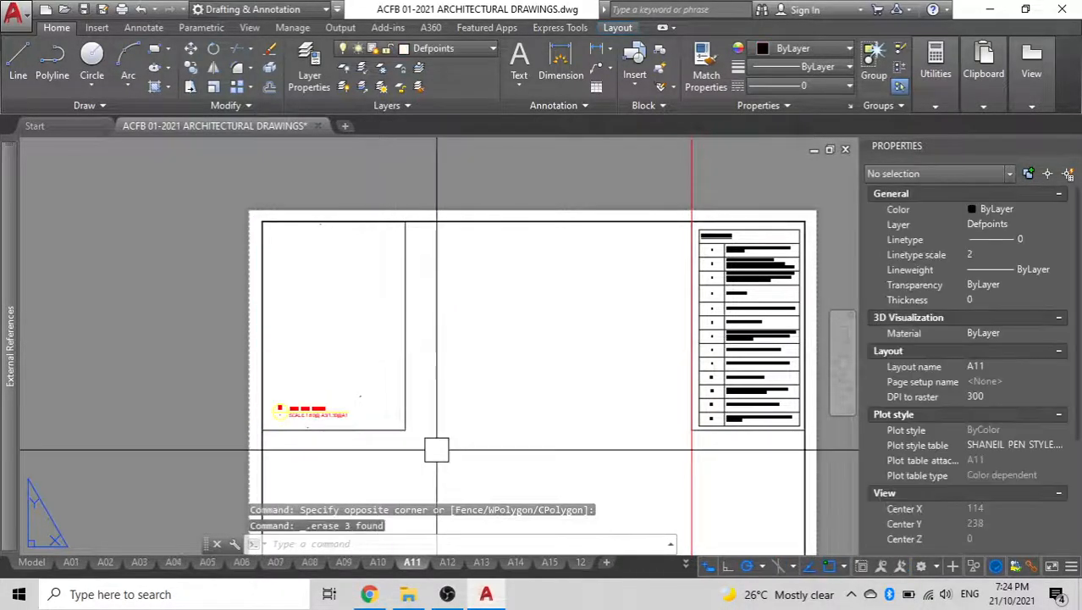
- Copy the viewport and its door head title twice, edge to edge, to fill the space up to the key table
click(442, 457)
click(299, 392)
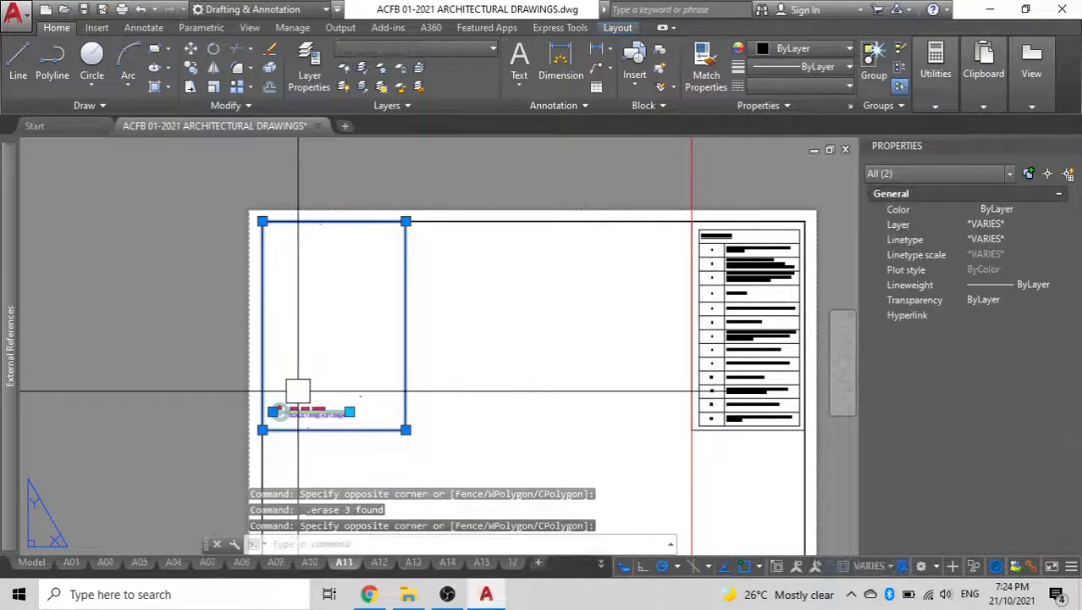
text(co)
key(Return)
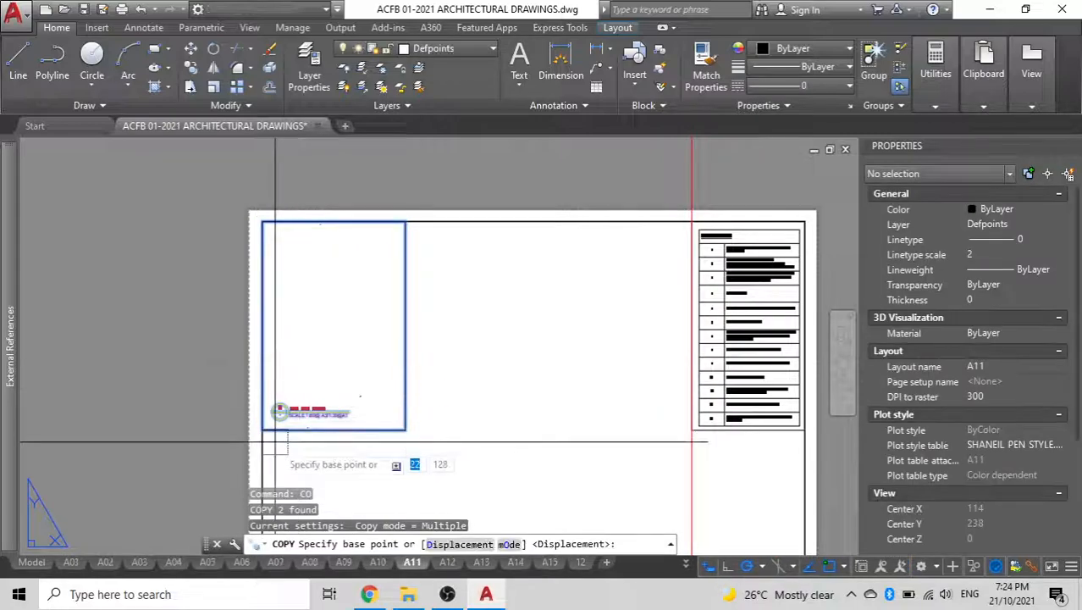
click(263, 430)
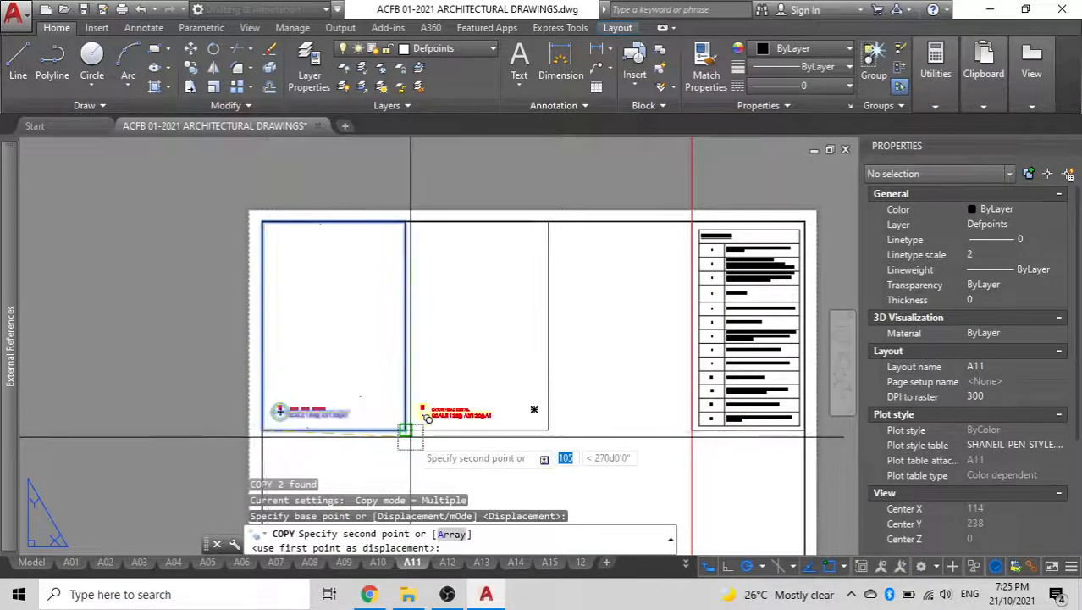
click(406, 431)
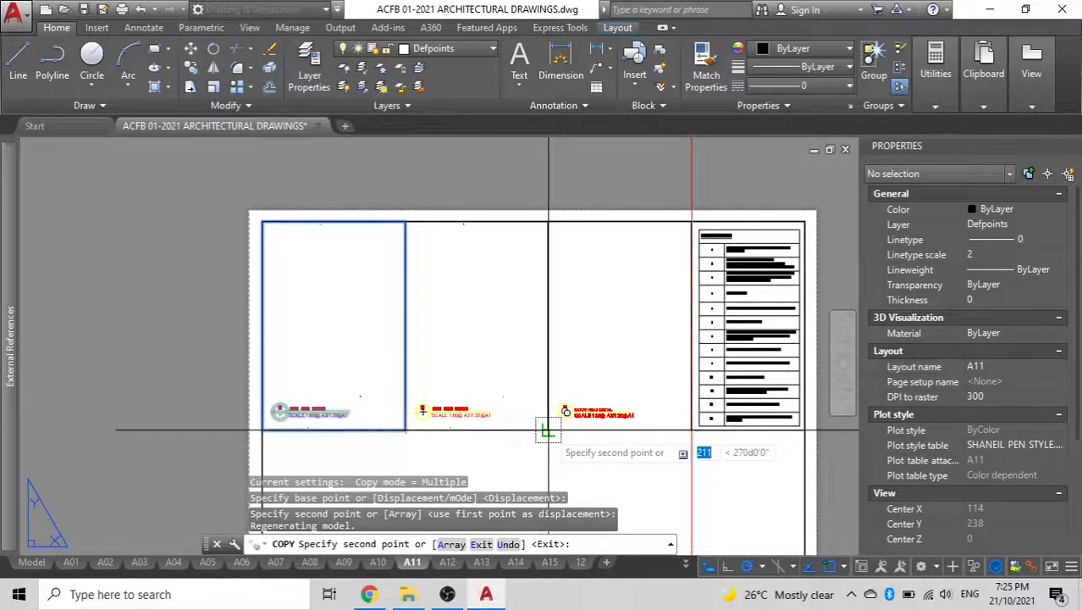
click(549, 430)
key(Escape)
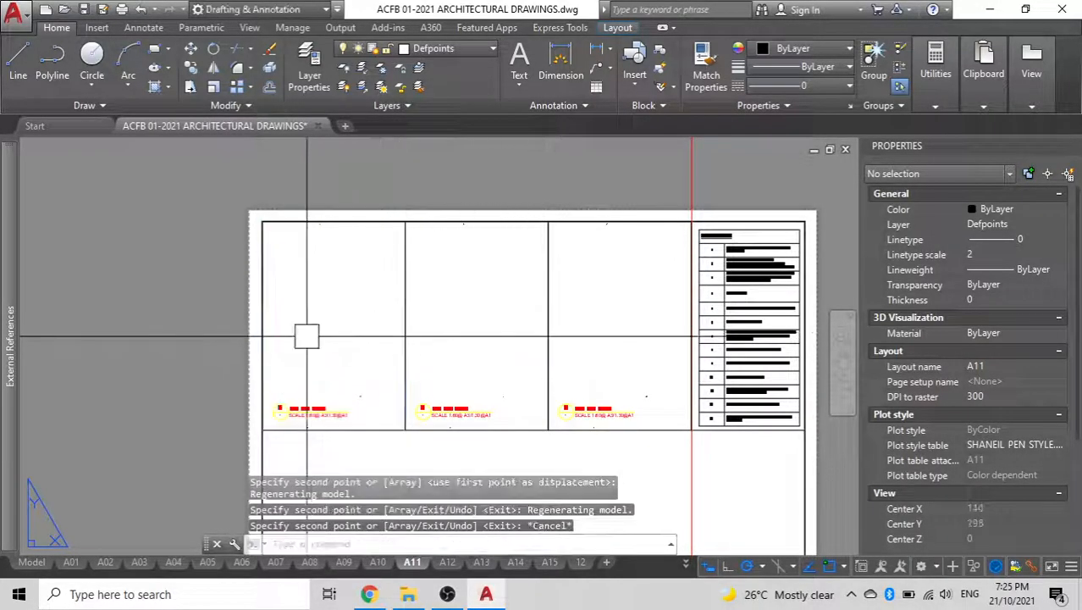
- Activate the first viewport and frame the louvre window head detail in it
double_click(323, 300)
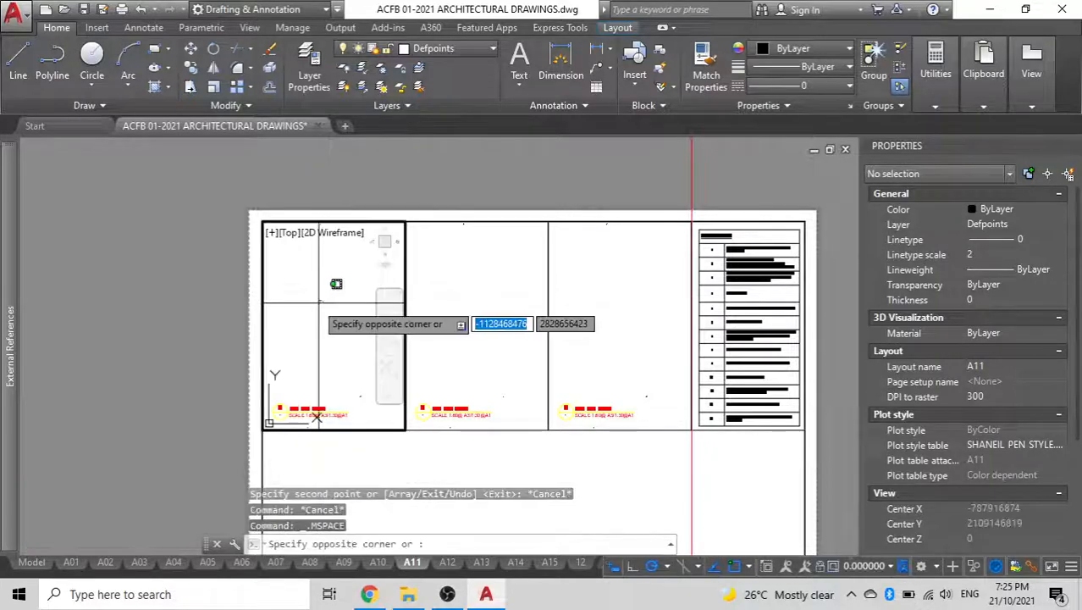
key(Escape)
scroll(316, 302, up, 3)
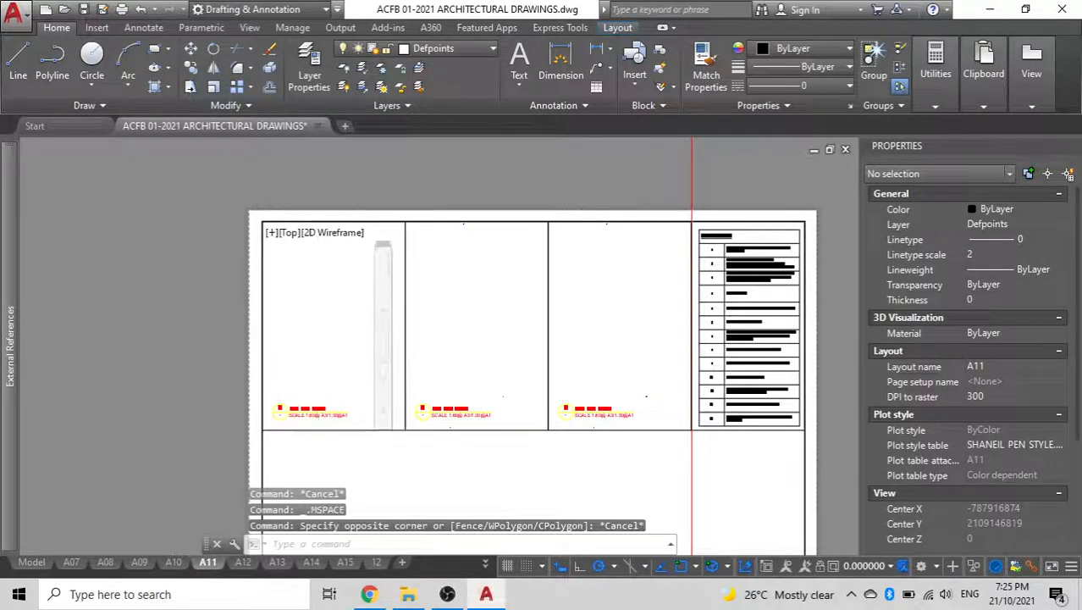
scroll(316, 302, down, 5)
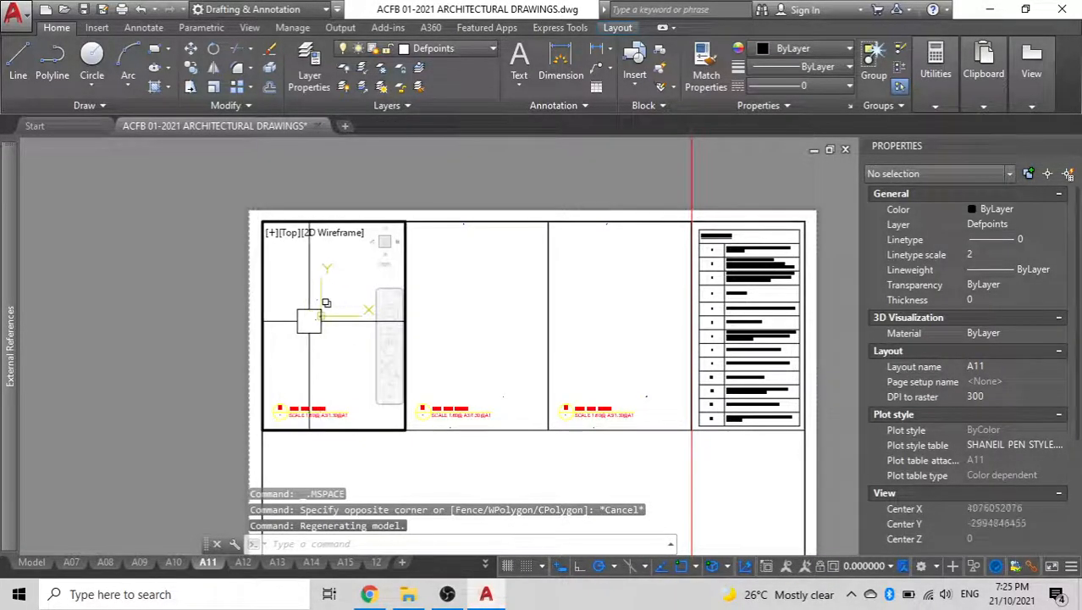
scroll(330, 316, up, 3)
middle_drag(331, 317, 289, 324)
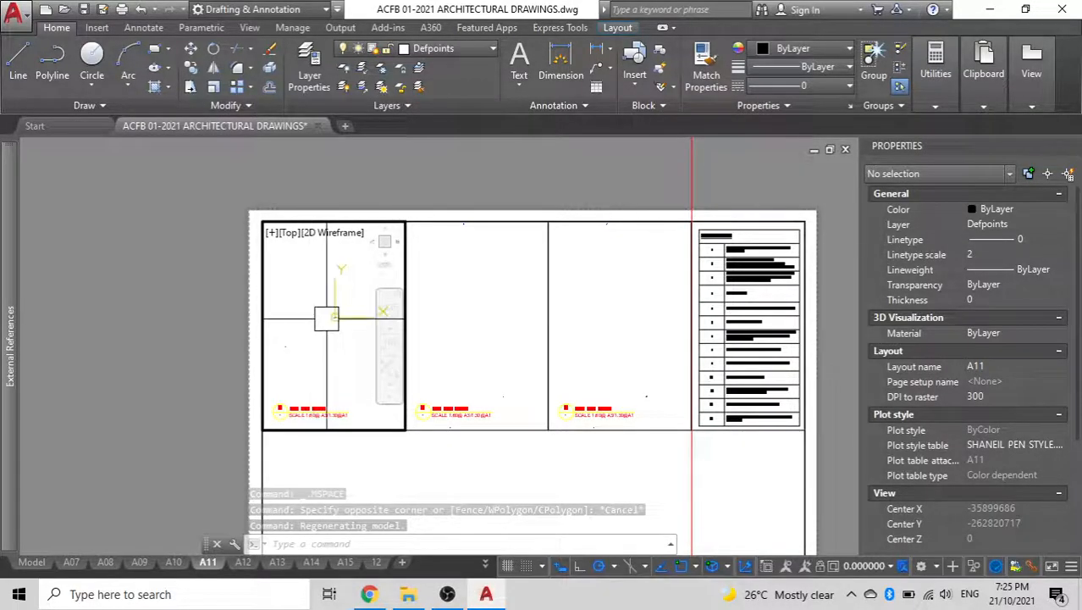
scroll(351, 314, up, 2)
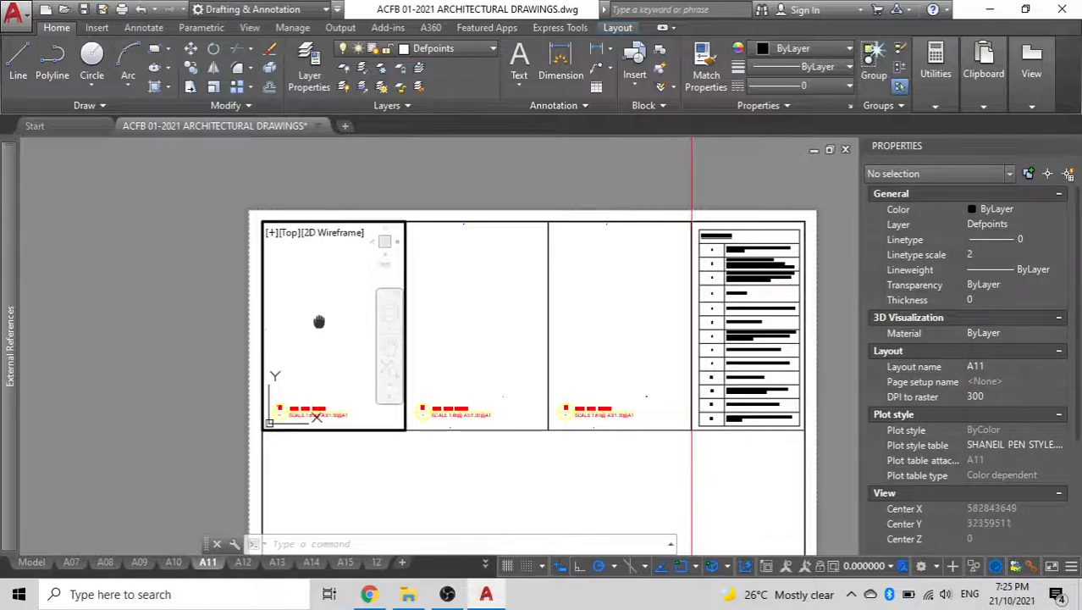
middle_drag(343, 272, 312, 356)
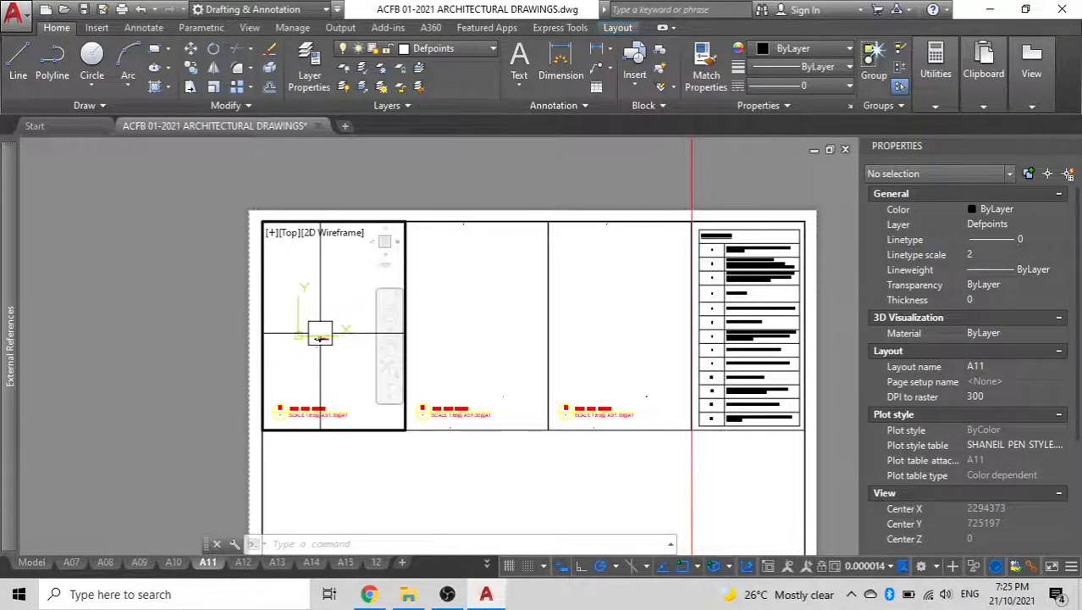
middle_drag(323, 302, 322, 366)
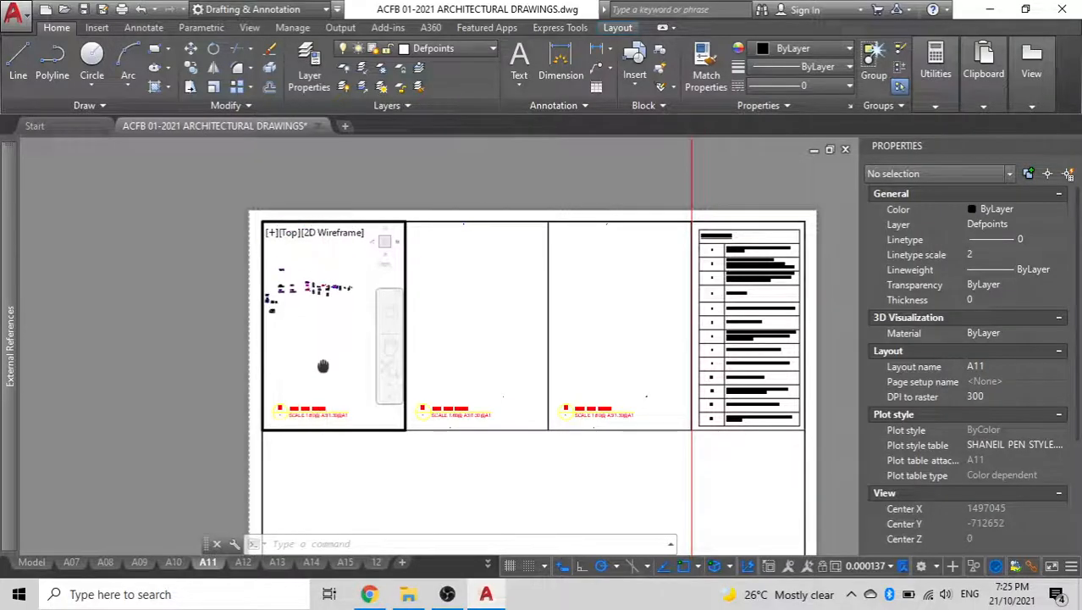
middle_drag(324, 315, 326, 360)
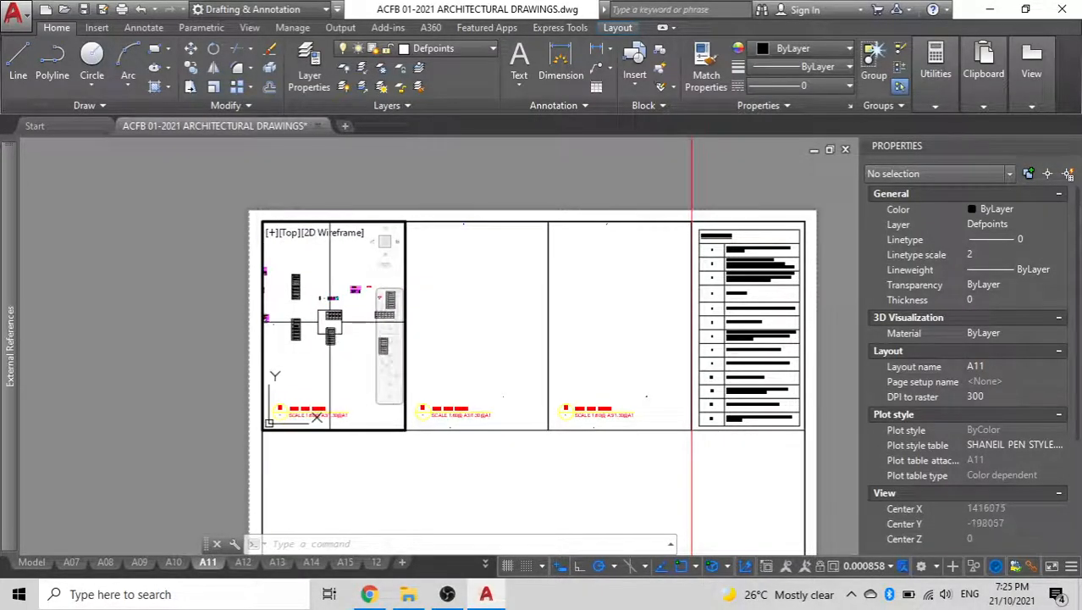
scroll(334, 326, up, 4)
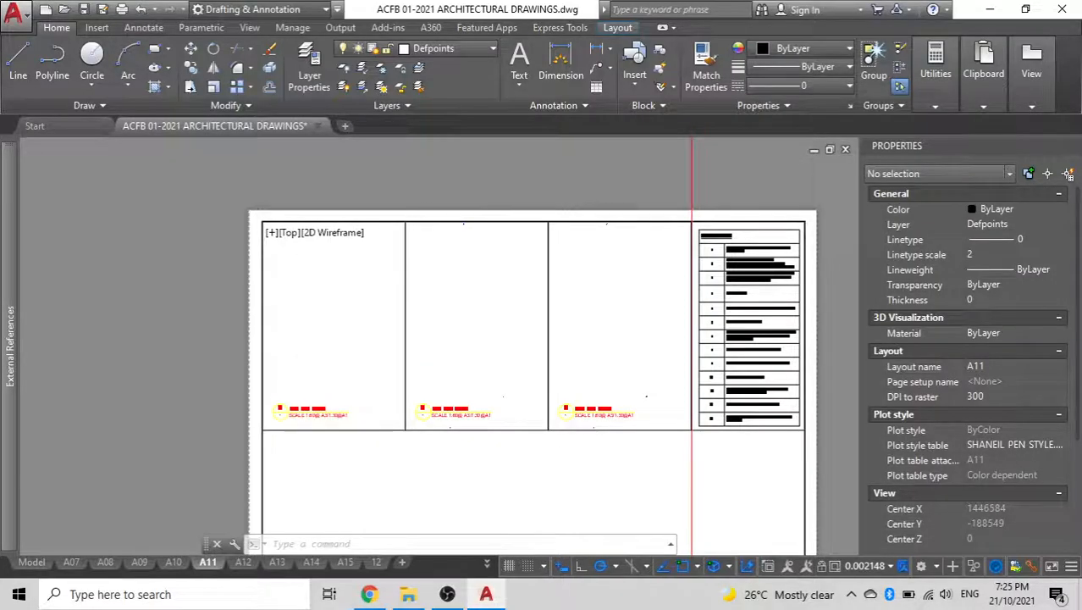
scroll(318, 296, up, 3)
scroll(308, 295, up, 5)
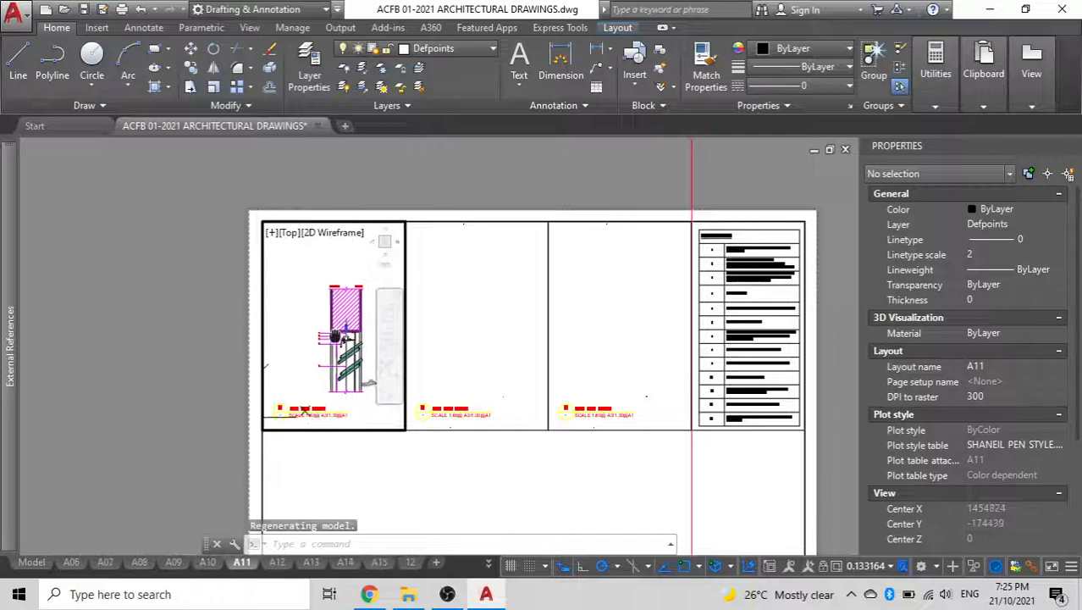
- Set the first viewport's scale to 1:5 and return to paper space
click(890, 566)
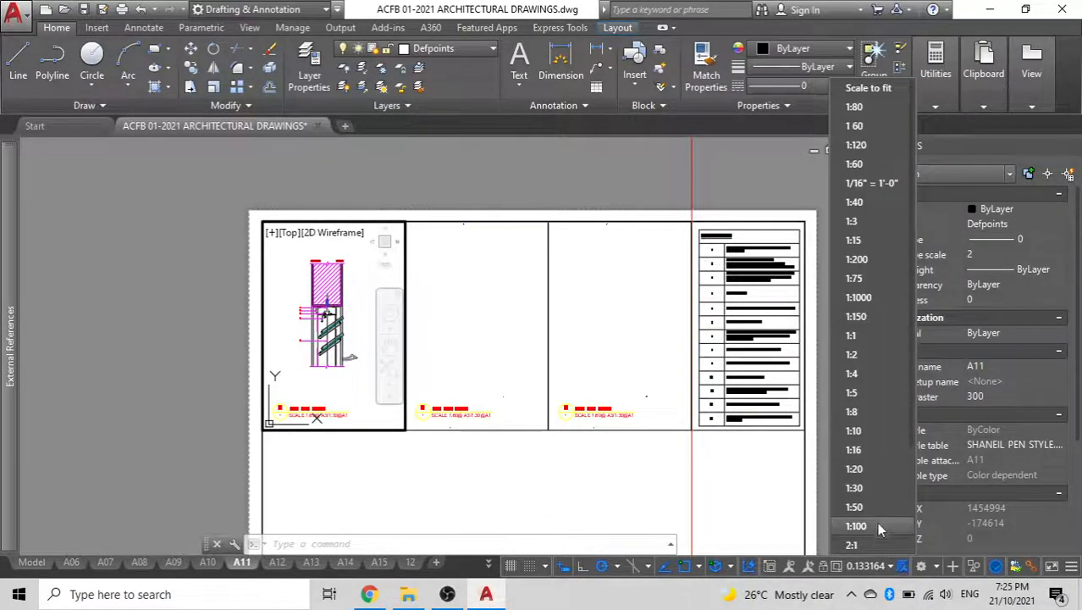
click(864, 396)
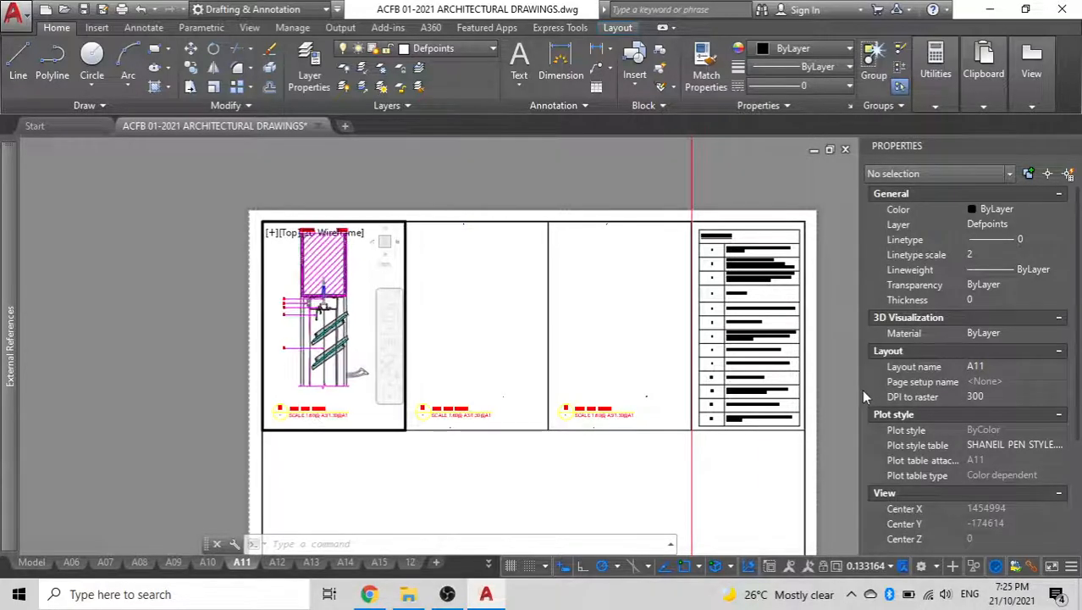
double_click(320, 465)
- Erase the vertical red construction line between the third viewport and the key table
scroll(316, 342, up, 2)
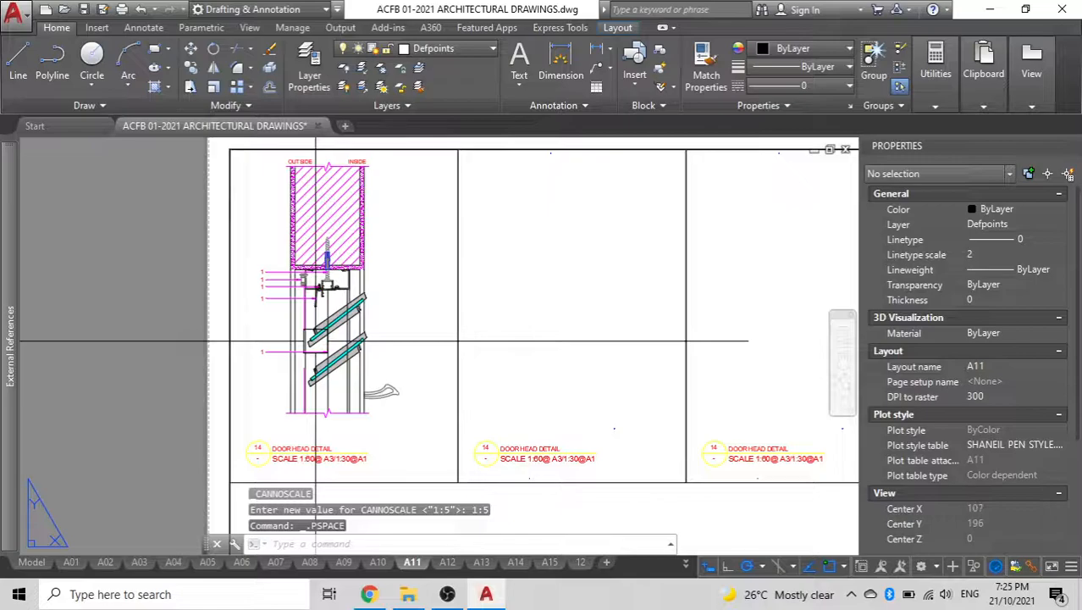
scroll(280, 326, up, 2)
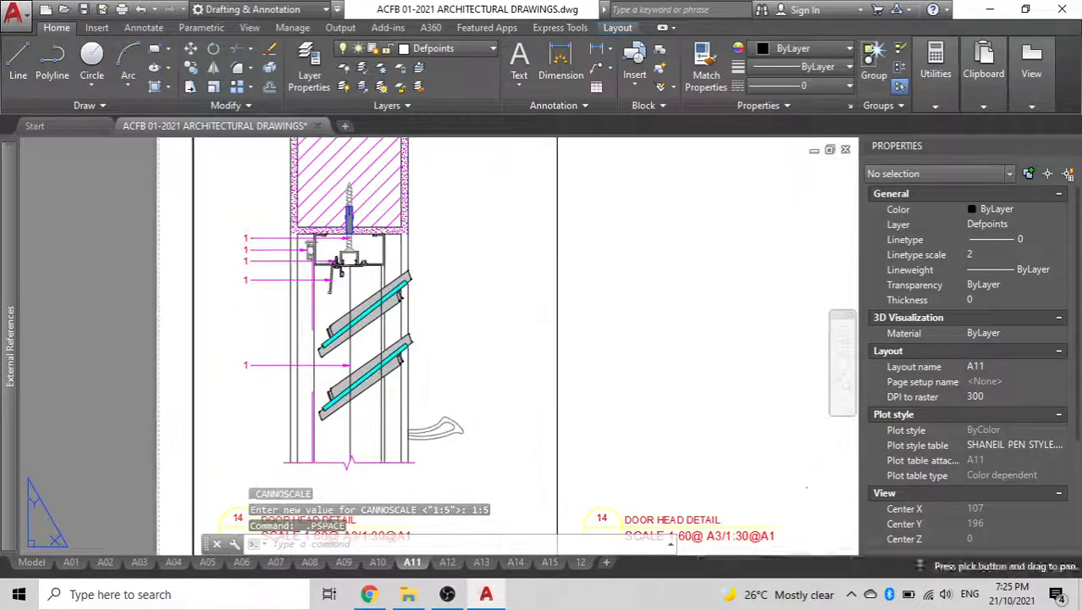
scroll(243, 294, down, 1)
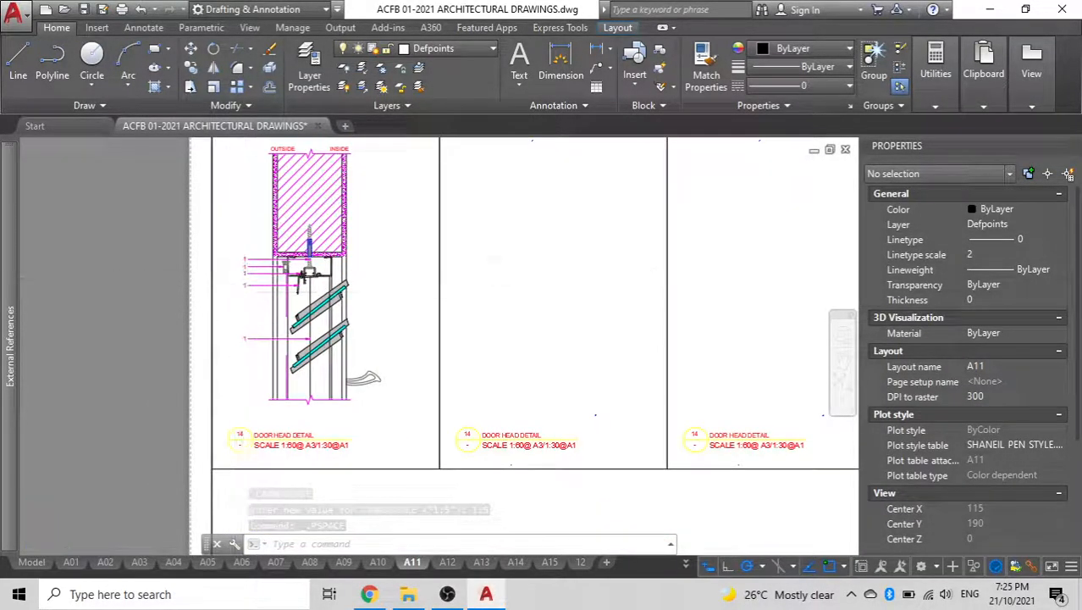
scroll(254, 294, down, 2)
click(518, 464)
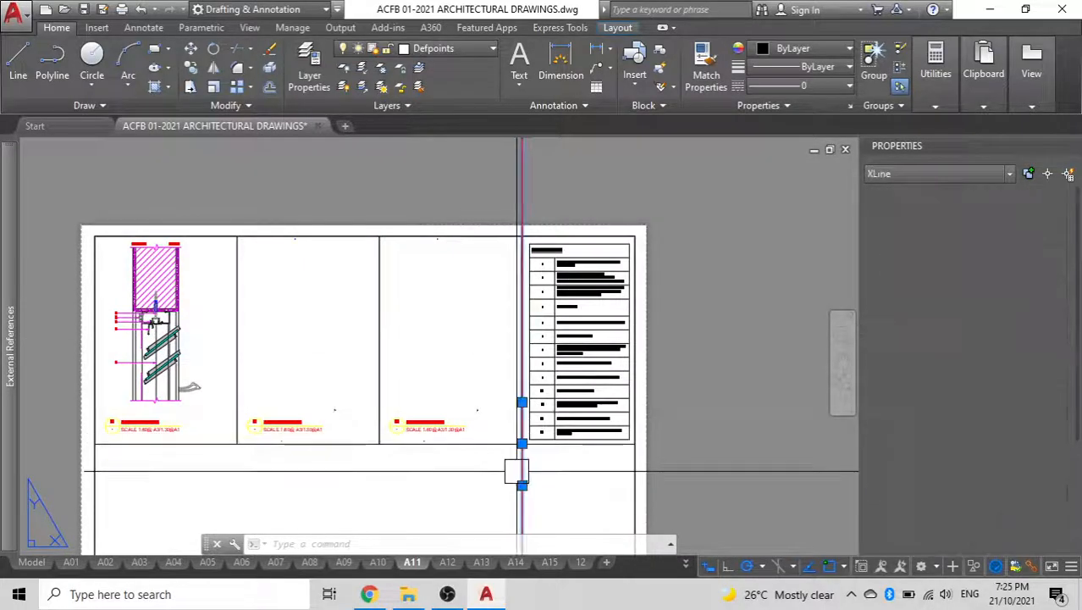
key(Delete)
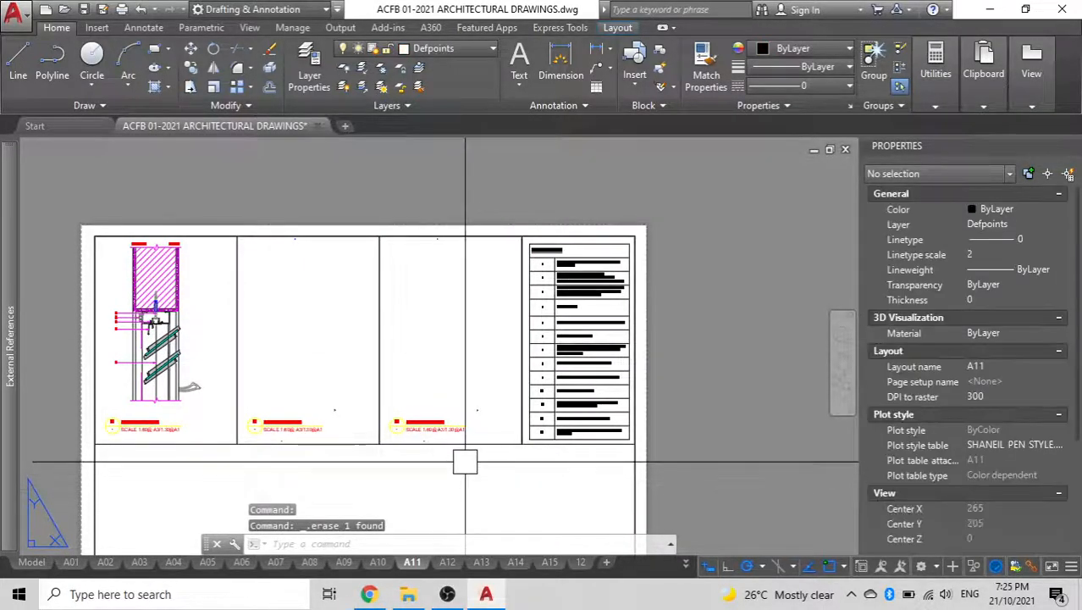
- Activate the middle viewport and frame the louvre window sill detail in it
scroll(467, 484, down, 2)
middle_drag(458, 460, 498, 396)
scroll(381, 318, up, 2)
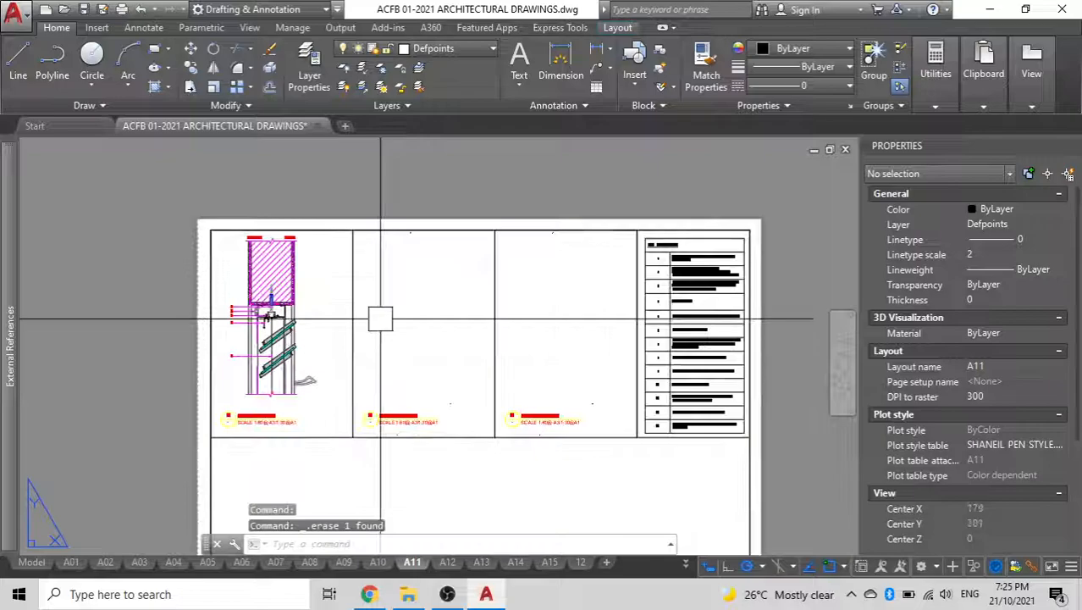
scroll(273, 315, up, 4)
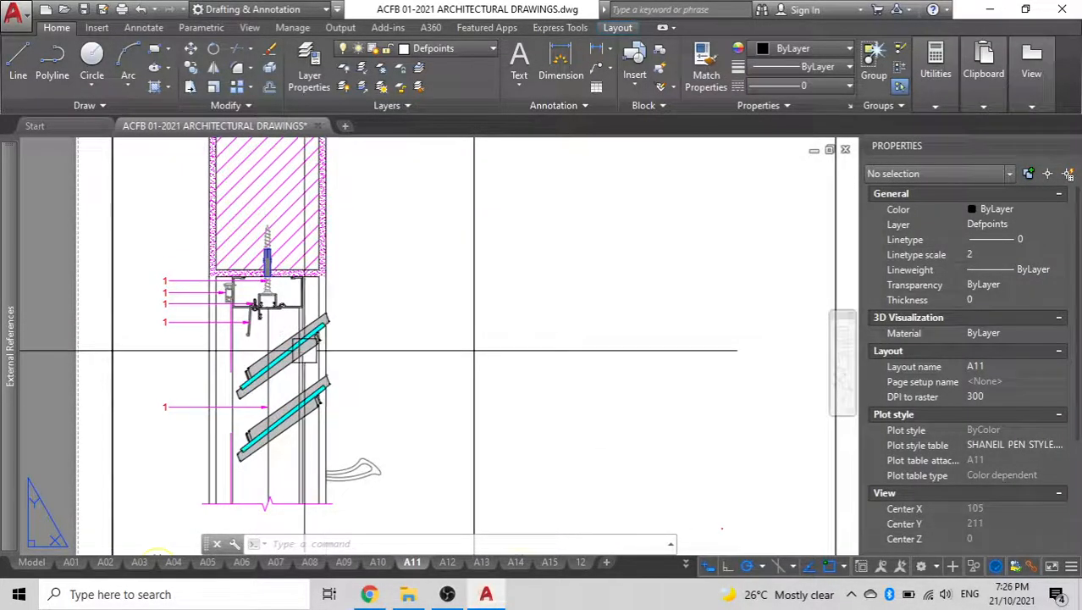
scroll(474, 350, down, 4)
double_click(530, 301)
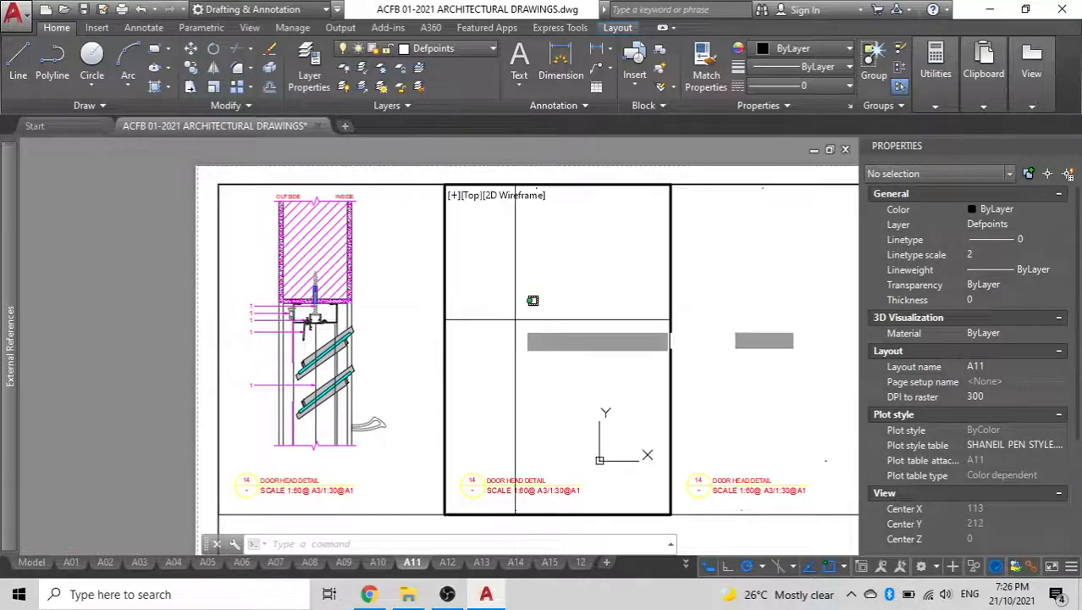
click(532, 301)
key(Escape)
scroll(536, 338, down, 3)
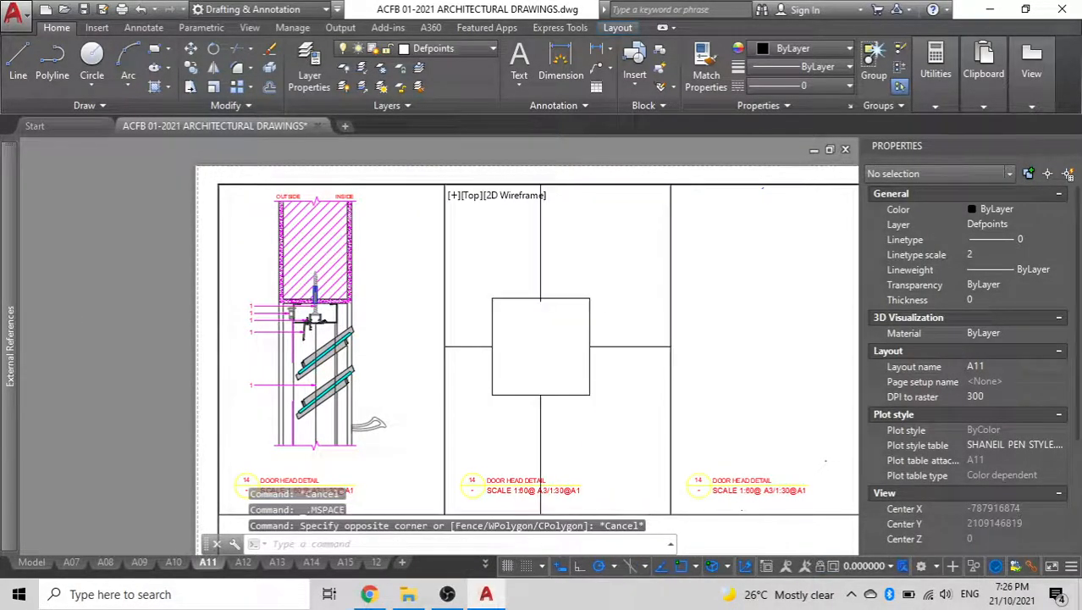
scroll(535, 336, down, 4)
scroll(543, 339, up, 8)
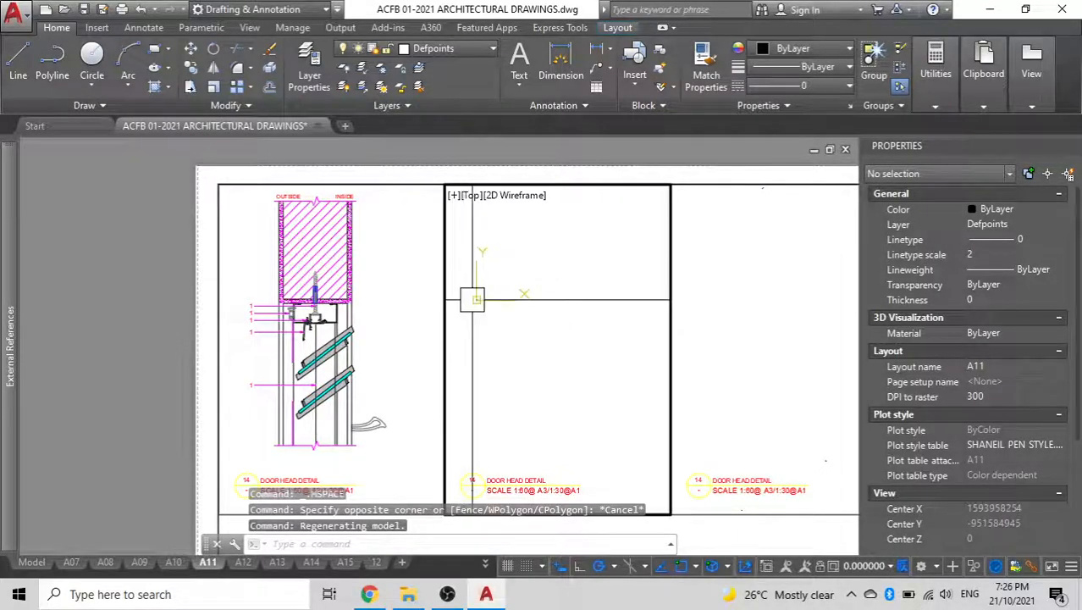
scroll(473, 299, up, 3)
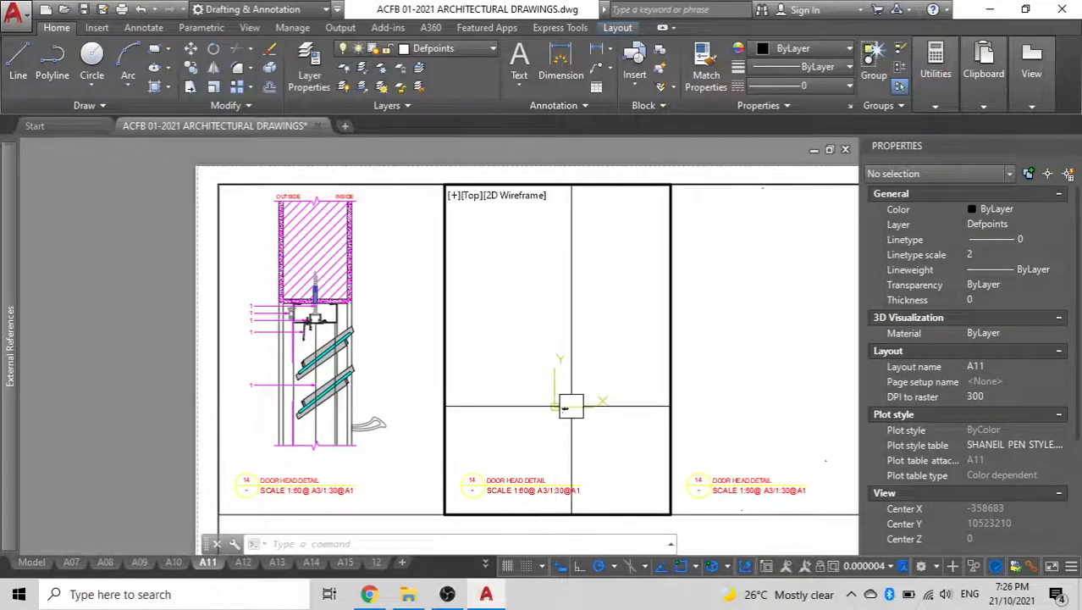
scroll(560, 387, up, 3)
middle_drag(560, 387, 506, 383)
scroll(532, 372, up, 5)
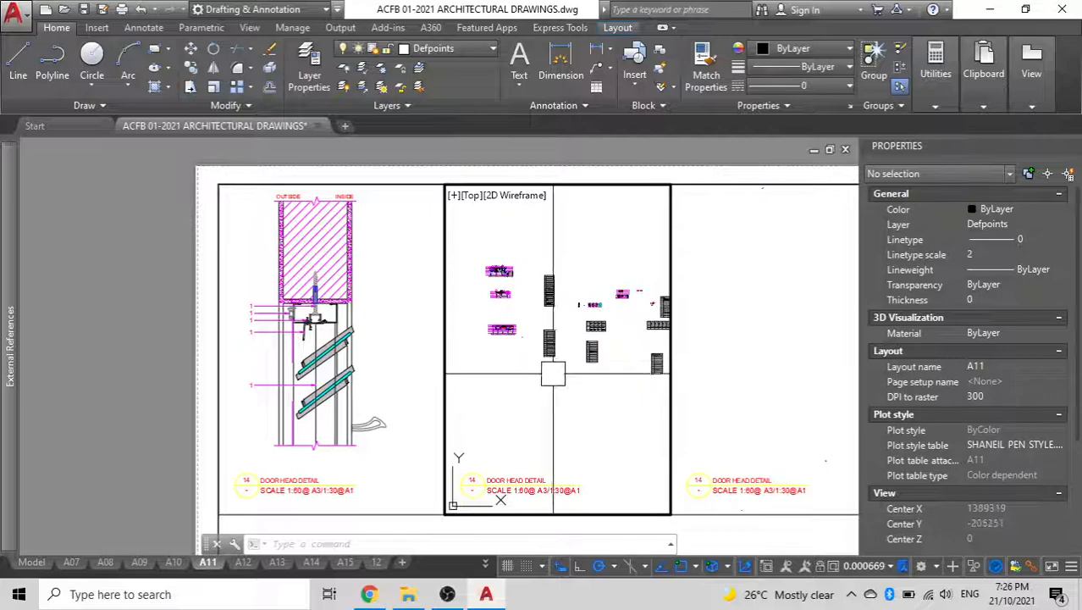
scroll(645, 304, up, 10)
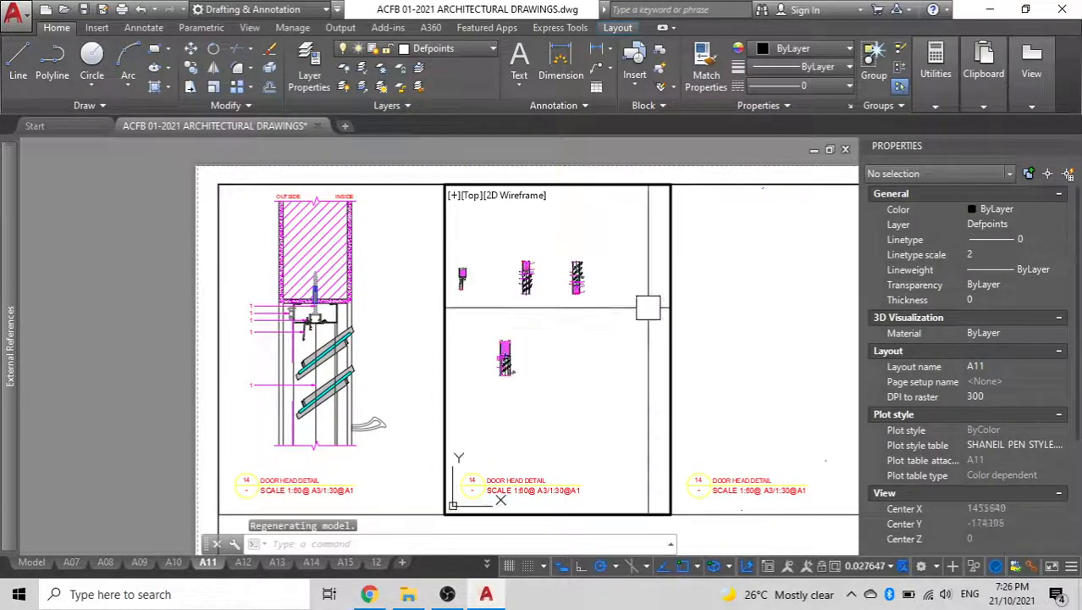
scroll(495, 283, up, 2)
scroll(550, 277, up, 6)
middle_drag(532, 335, 531, 340)
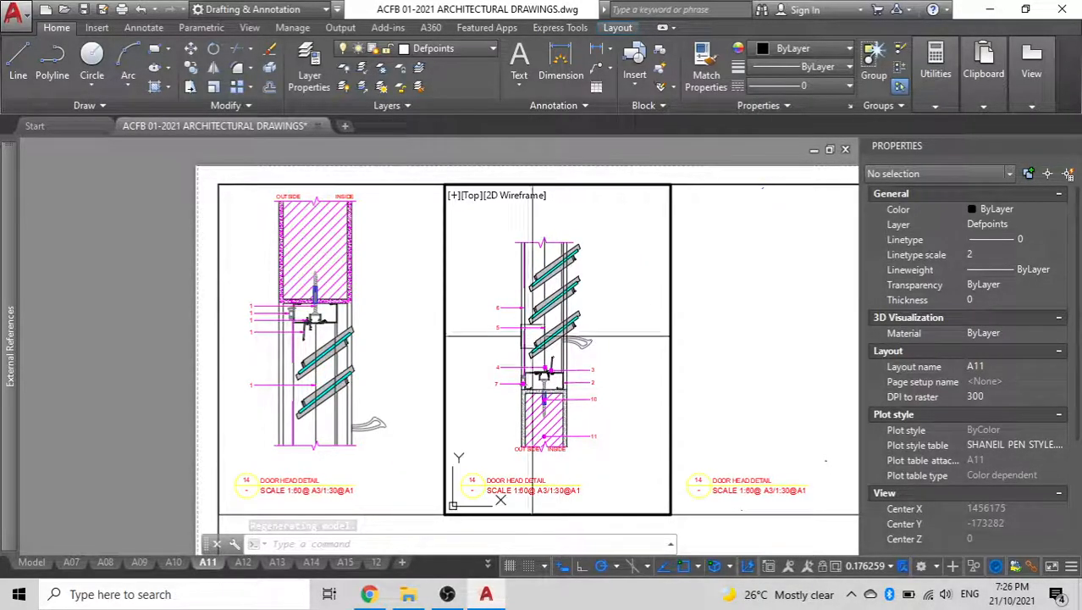
- Set the middle viewport's scale to 1:5 with the louvre window sill detail centred above its title, and return to paper space
click(897, 566)
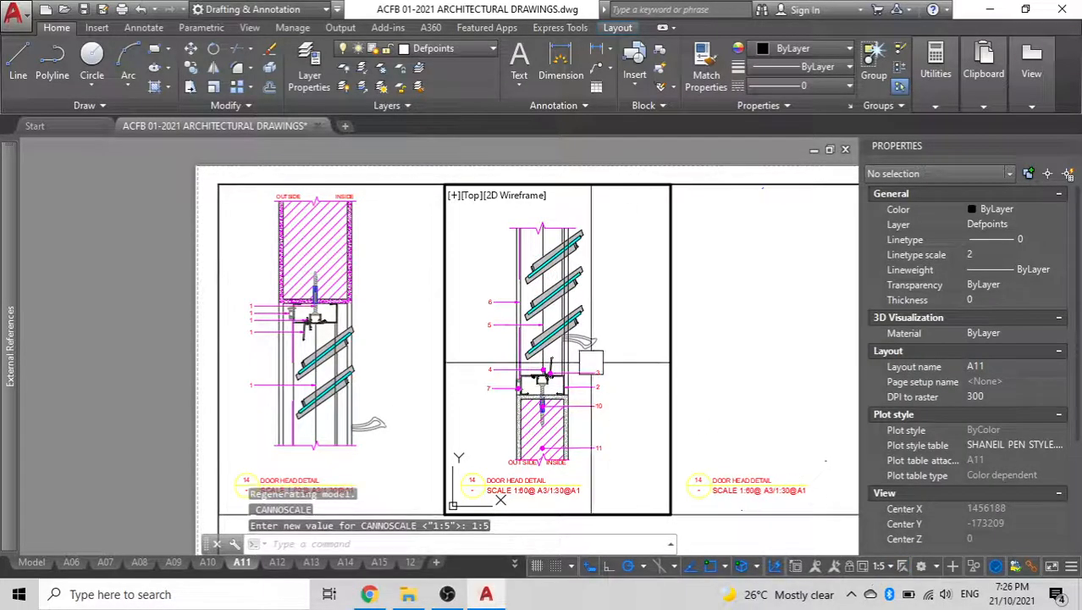
middle_drag(612, 341, 591, 338)
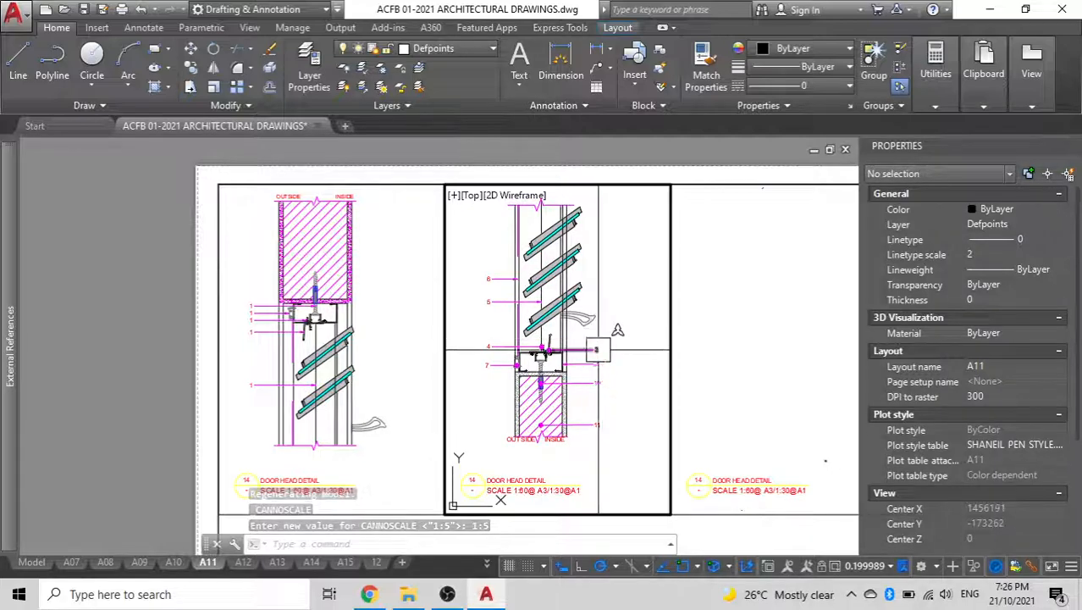
click(902, 567)
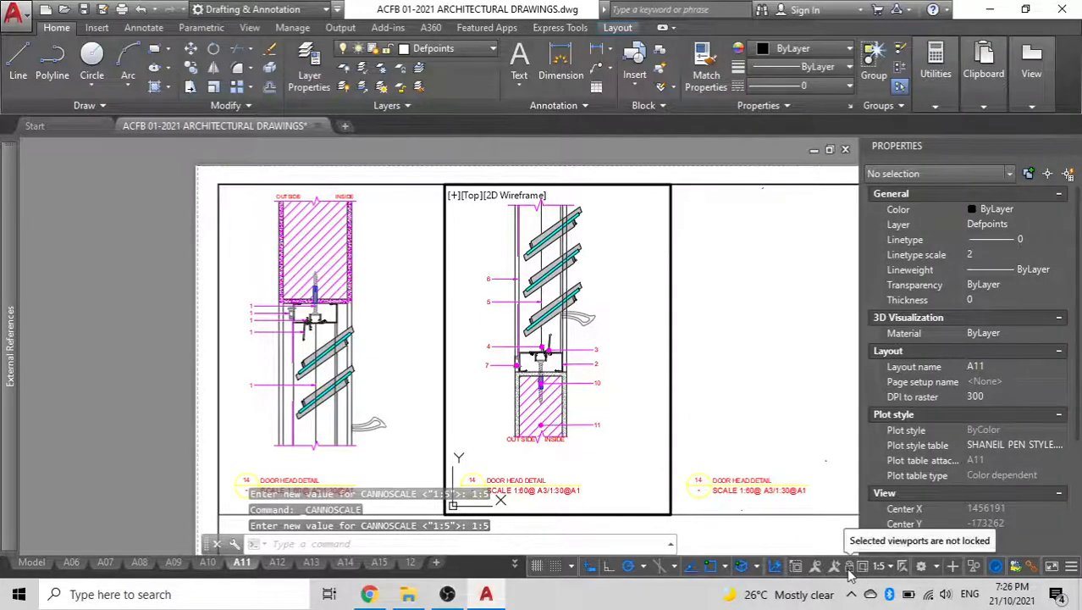
double_click(162, 337)
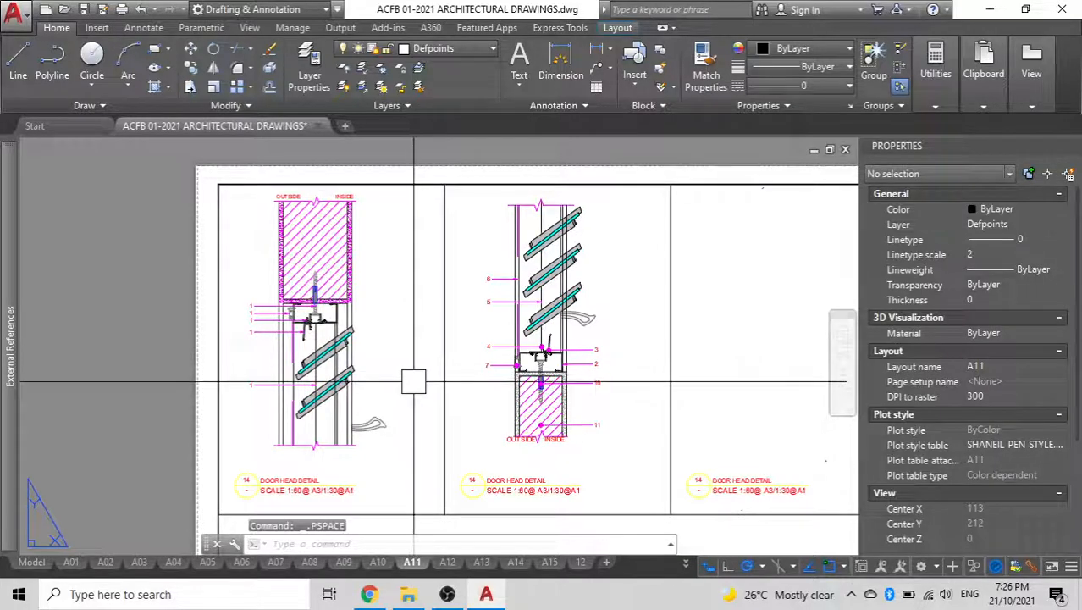
middle_drag(413, 381, 340, 369)
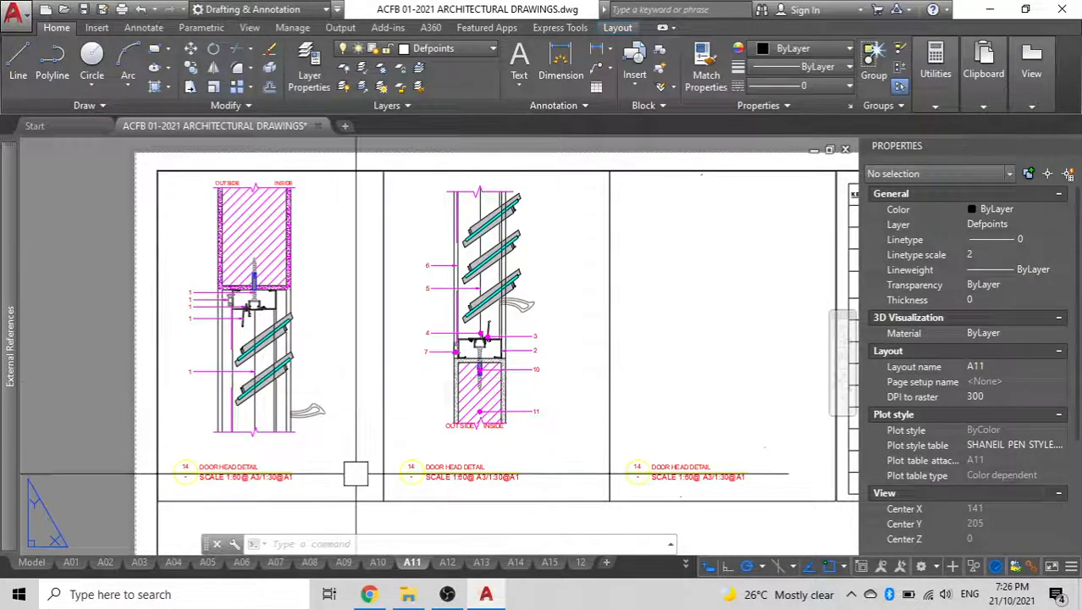
- Open layout A12 and examine the proposed bathroom layout sheet, including the ensuite plan, elevations, key table and fixture reference images
click(447, 563)
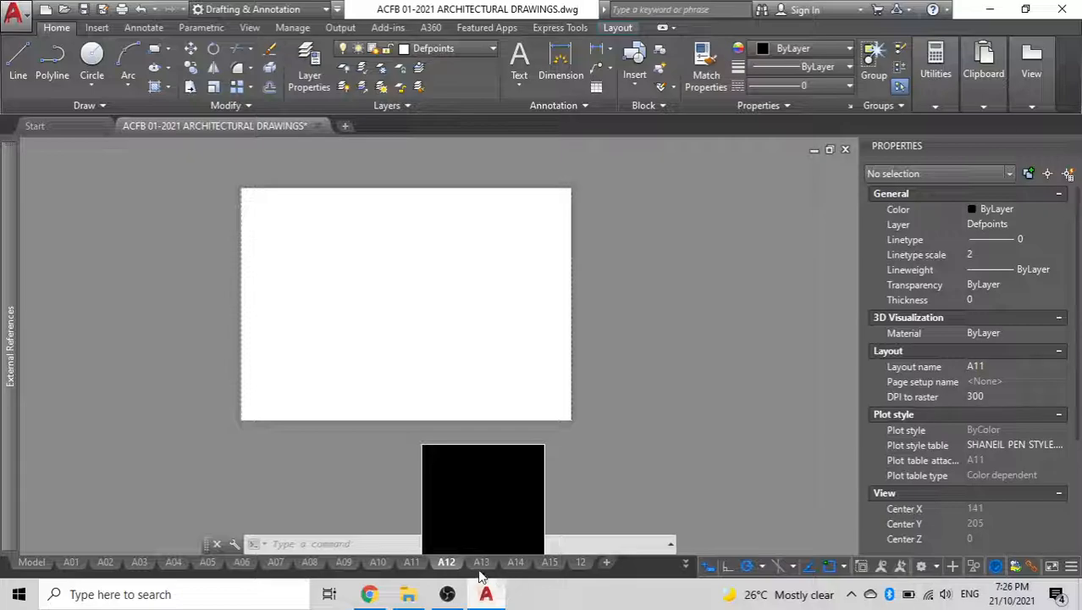
scroll(294, 264, up, 3)
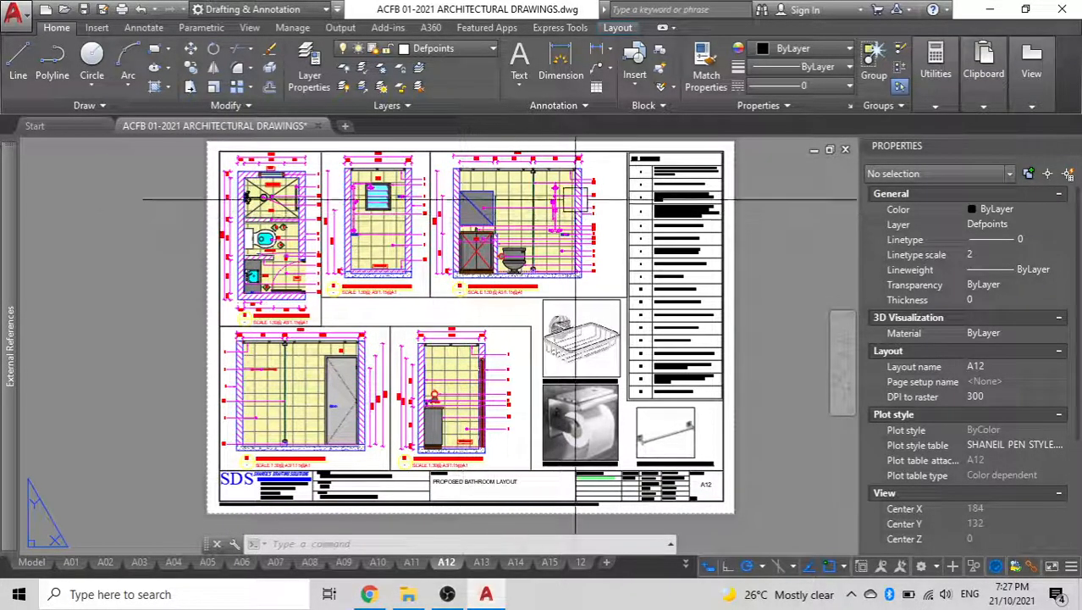
scroll(282, 212, up, 5)
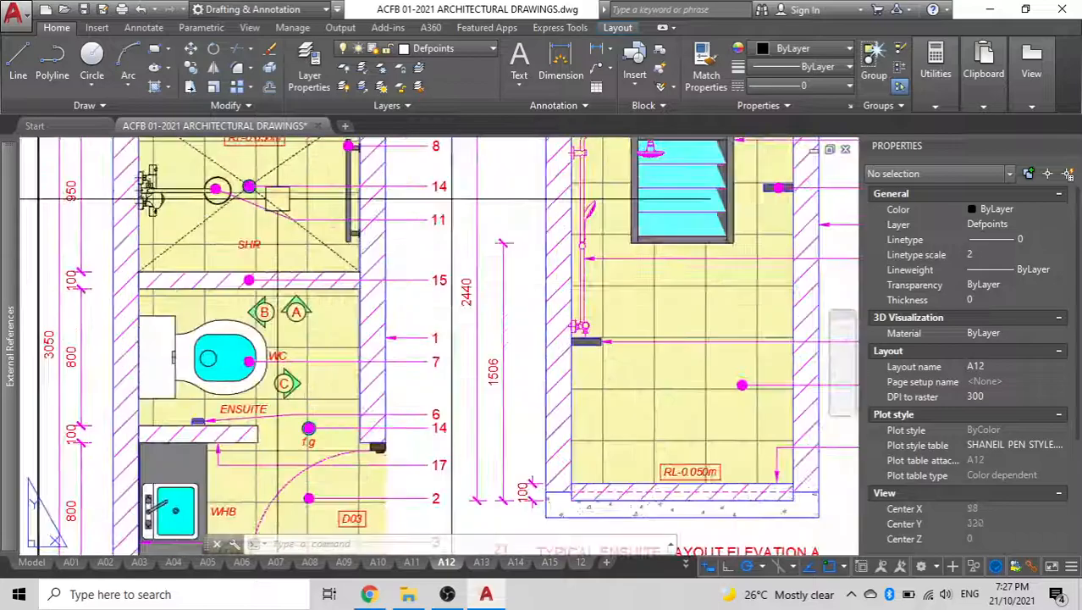
scroll(38, 205, down, 5)
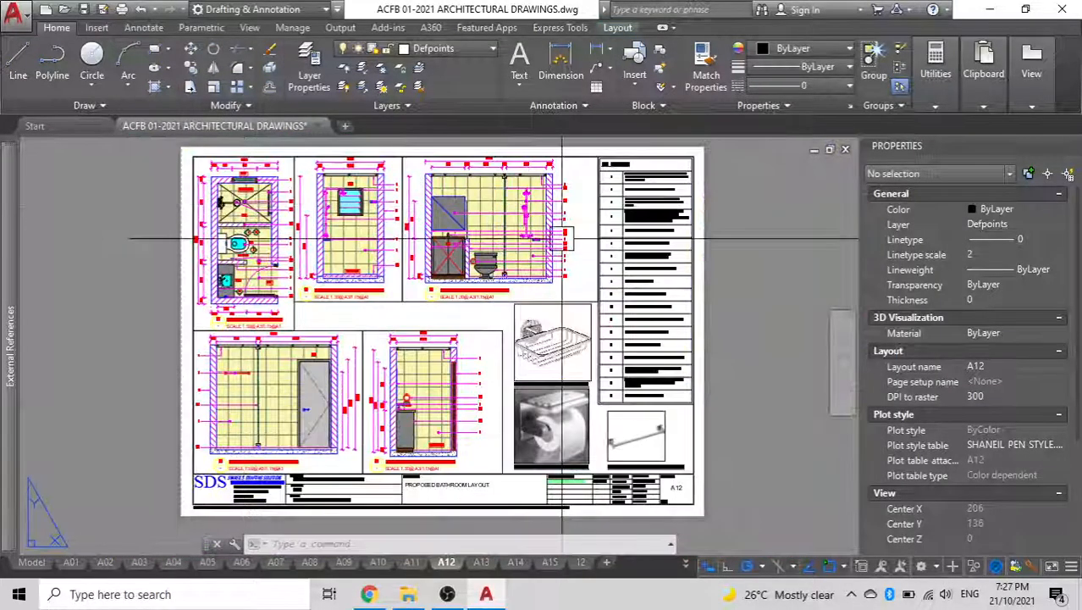
scroll(603, 356, up, 4)
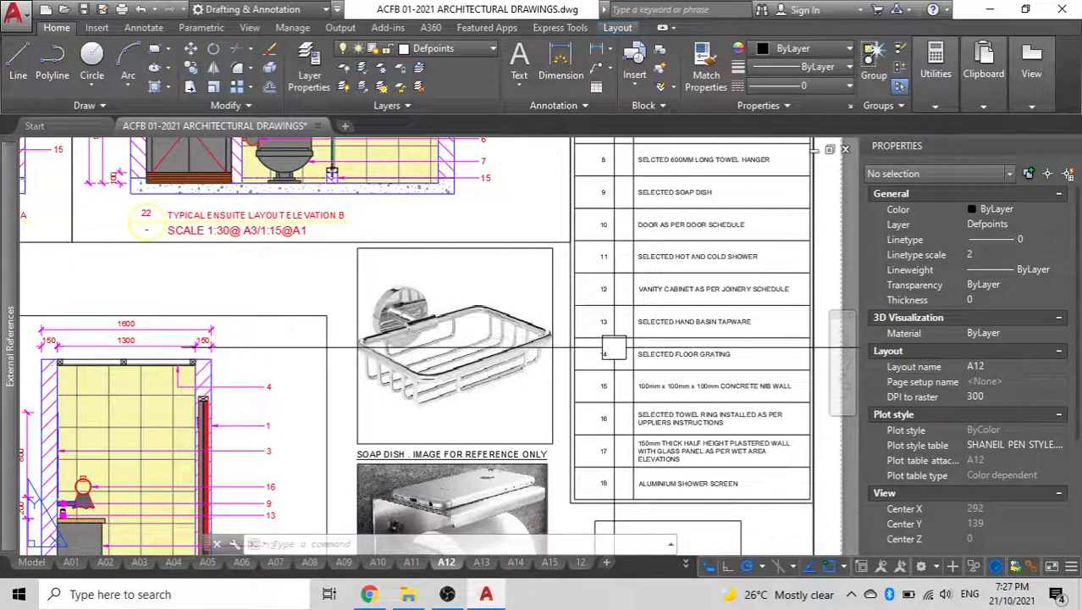
scroll(652, 357, up, 2)
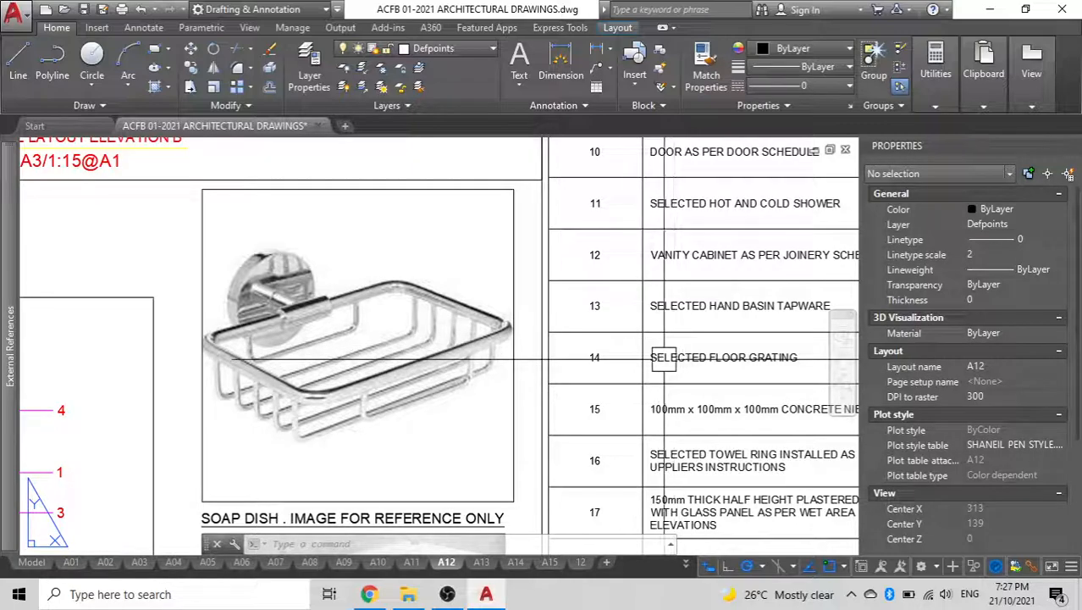
scroll(669, 357, down, 6)
middle_drag(520, 322, 416, 320)
click(638, 308)
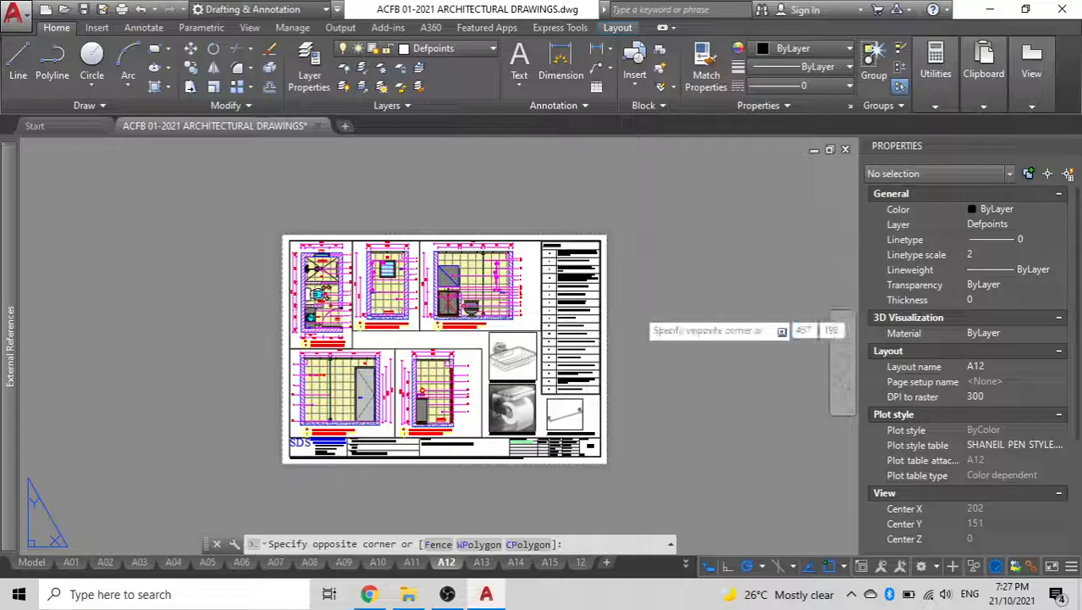